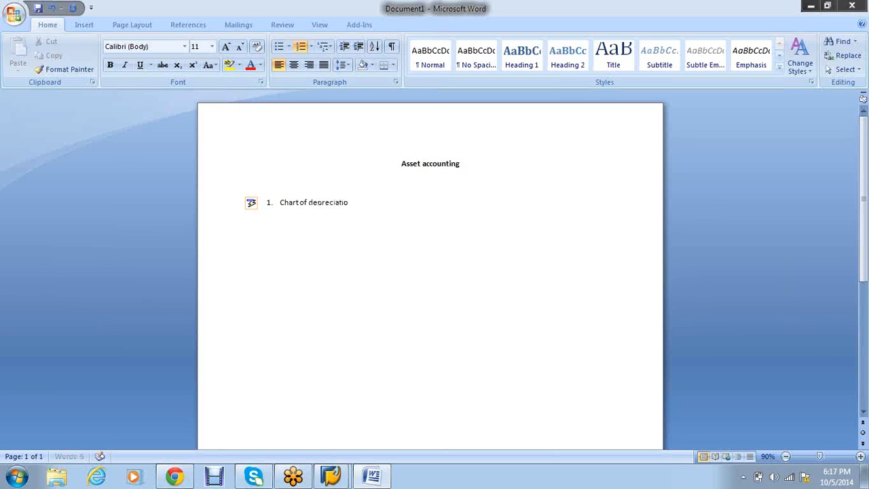
# - Add "Asset Class" and "Depreciation configuration" as numbered items 2 and 3 below "Chart of depreciation"
pyautogui.press('Return')
pyautogui.write('Asset Class')
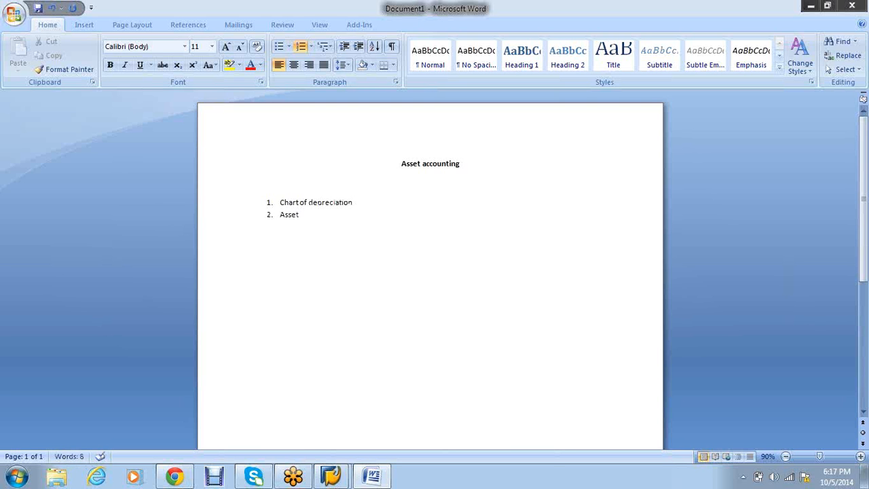
pyautogui.press('Return')
pyautogui.write('De')
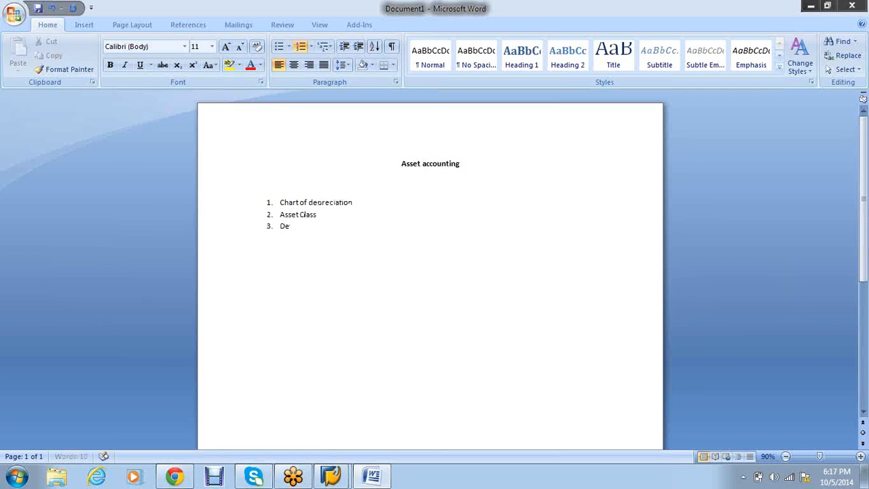
pyautogui.write('preciation configuration')
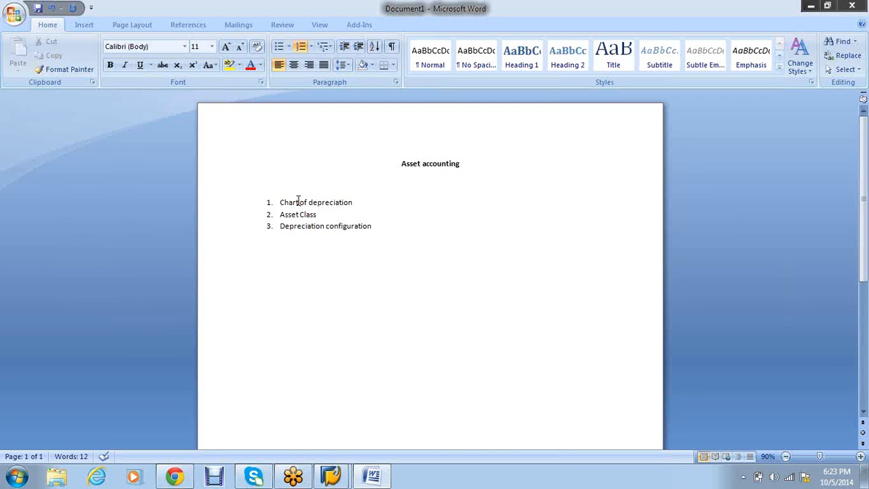
# - Insert lettered sub-items "Copy Chart of depreciation" and "Modify the description" under item 1, Chart of depreciation
pyautogui.click(362, 201)
pyautogui.press('Return')
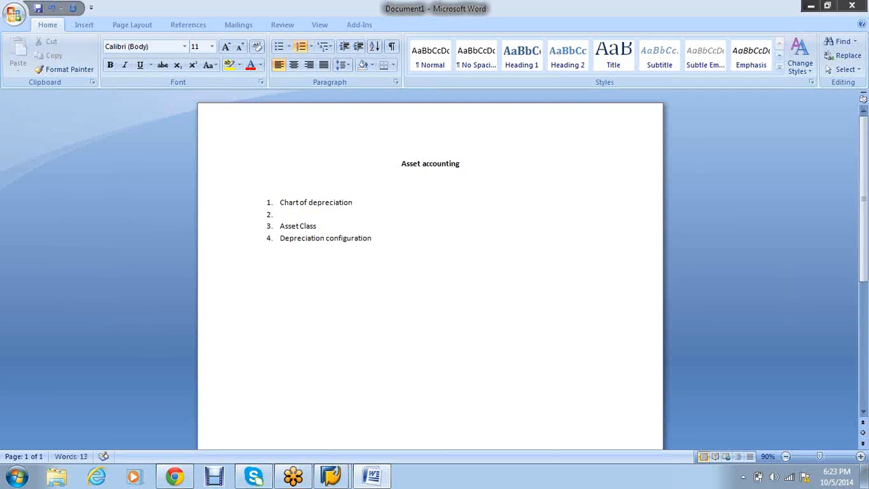
pyautogui.press('Return')
pyautogui.write('a. Coo')
pyautogui.write('y Chart')
pyautogui.write(' of')
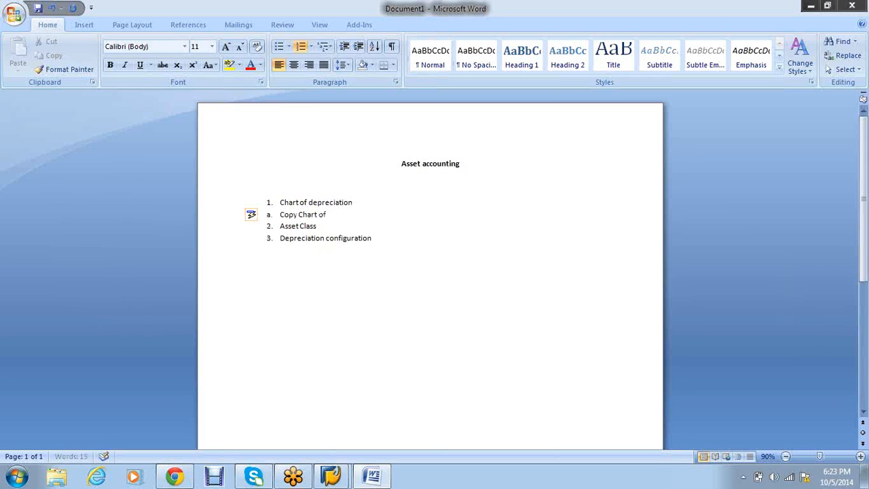
pyautogui.write(' depreciation')
pyautogui.press('Return')
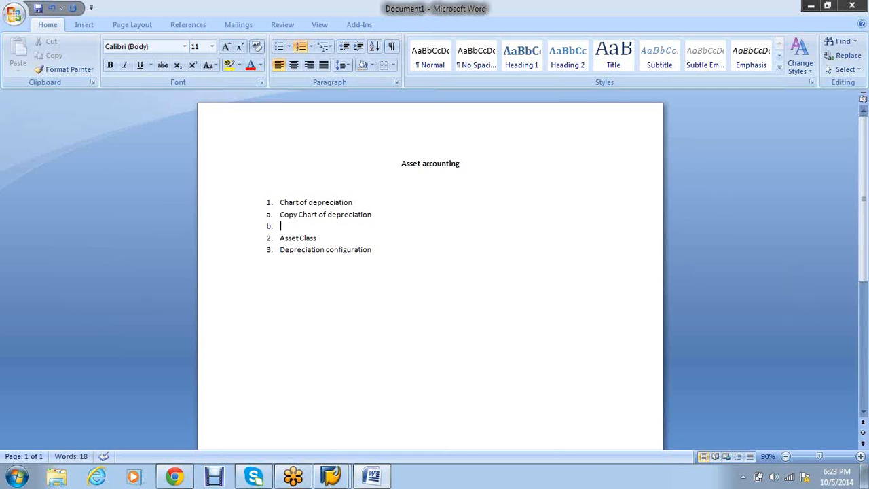
pyautogui.write('Modify the description')
# - Add sub-item c reading "Delete depreciation areas which are not required" under Chart of depreciation
pyautogui.press('Return')
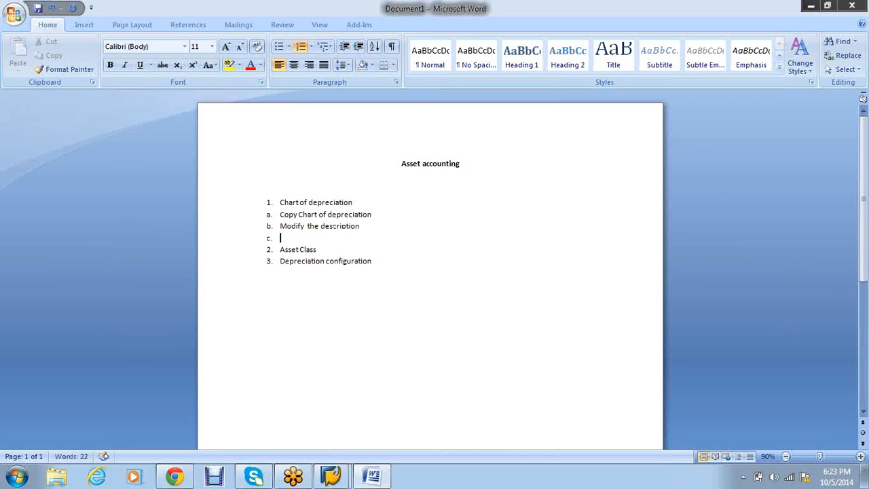
pyautogui.write('Delete')
pyautogui.write(' dperec')
pyautogui.write('iation ar')
pyautogui.write('e')
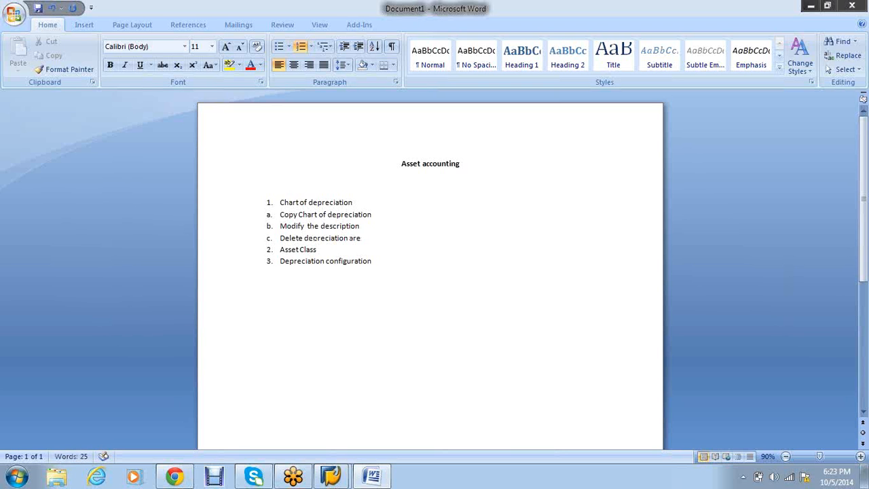
pyautogui.write('as which are not required')
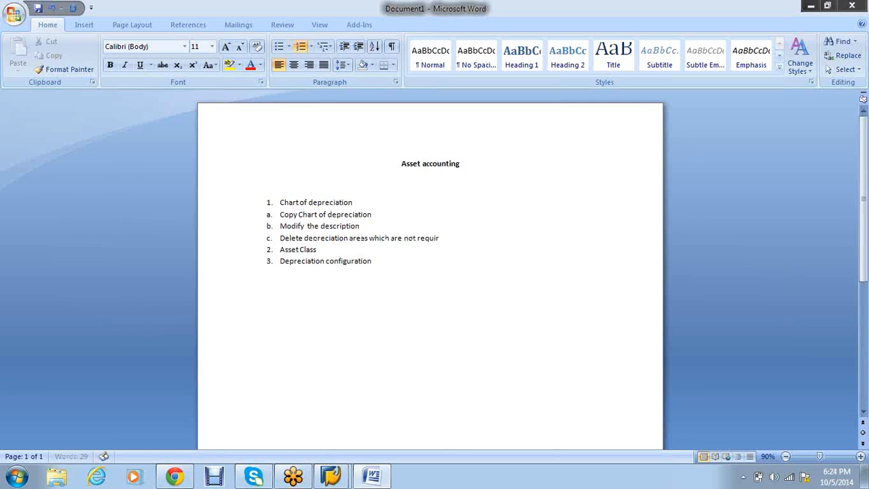
# - Add sub-item d reading "Assign company code to COD" under Chart of depreciation
pyautogui.press('Return')
pyautogui.write('Ass')
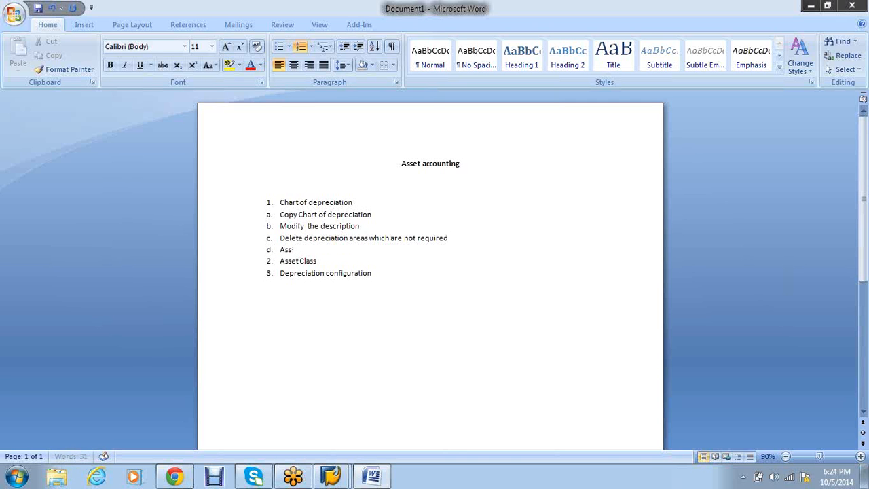
pyautogui.write('ign company code to COD')
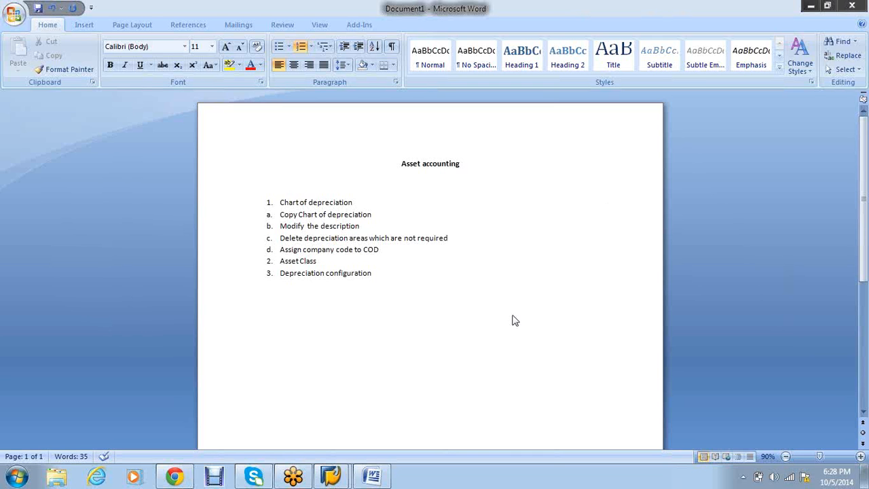
# - Start a lettered sub-list under Asset Class with item a reading "Account determination"
pyautogui.click(331, 262)
pyautogui.press('Return')
pyautogui.press('Return')
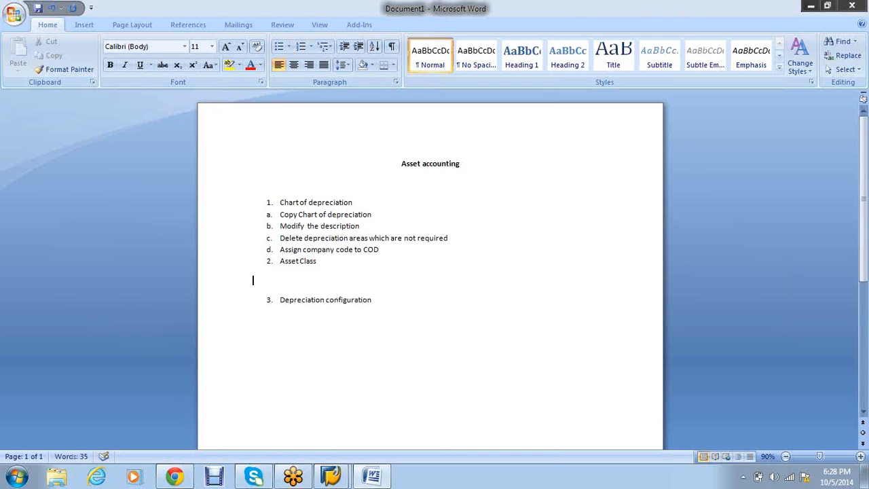
pyautogui.write('a.')
pyautogui.write(' Account')
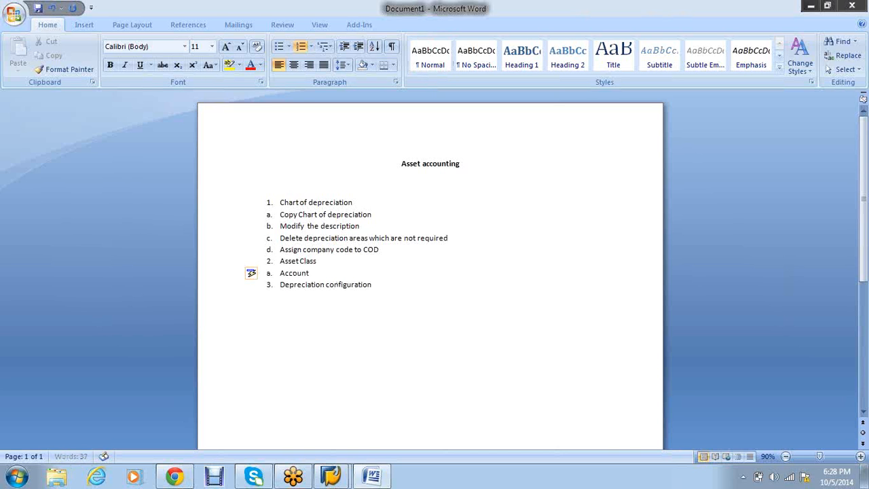
pyautogui.write(' d.')
pyautogui.press('BackSpace')
pyautogui.write('termination')
pyautogui.click(314, 272)
pyautogui.write('e')
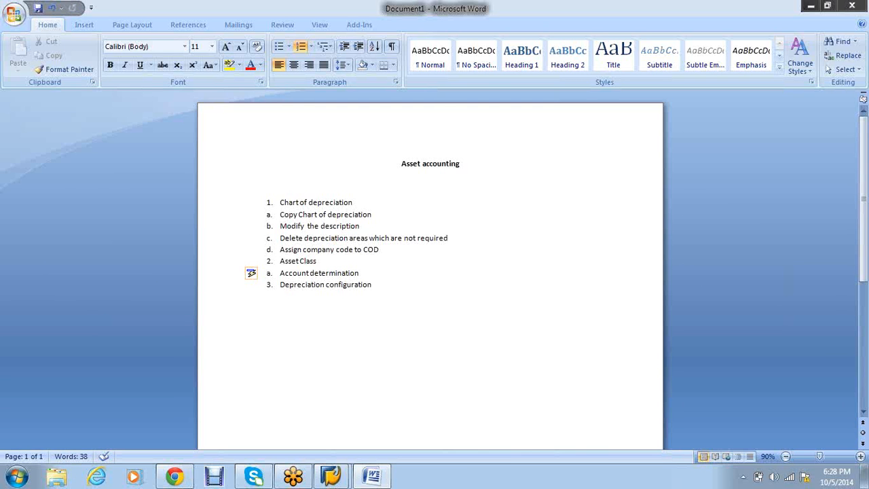
# - Add sub-item b "Screen layout" under Asset Class, correcting the misspelled word "layout"
pyautogui.press('Return')
pyautogui.write('S')
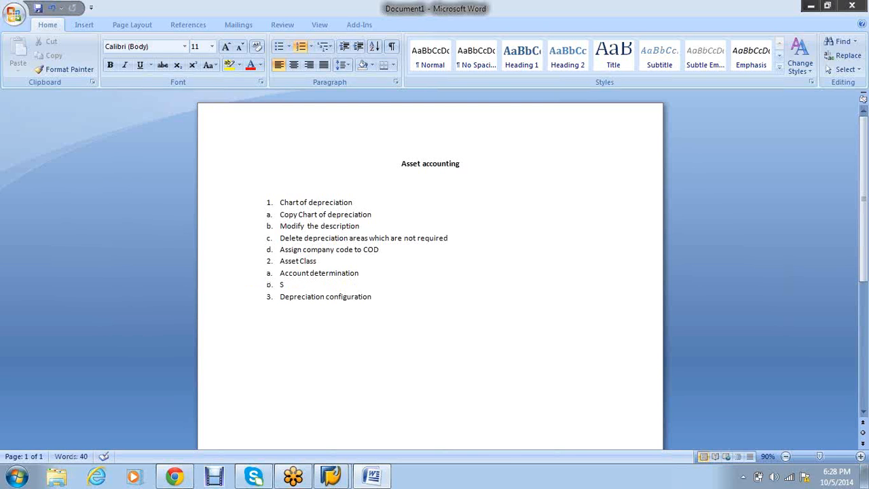
pyautogui.write('creen lauout')
pyautogui.press('Return')
pyautogui.press('Up')
pyautogui.press('Right')
pyautogui.press('Right')
pyautogui.press('Right')
pyautogui.press('Right')
pyautogui.press('Right')
pyautogui.press('Right')
pyautogui.press('Right')
pyautogui.press('Right')
pyautogui.press('Right')
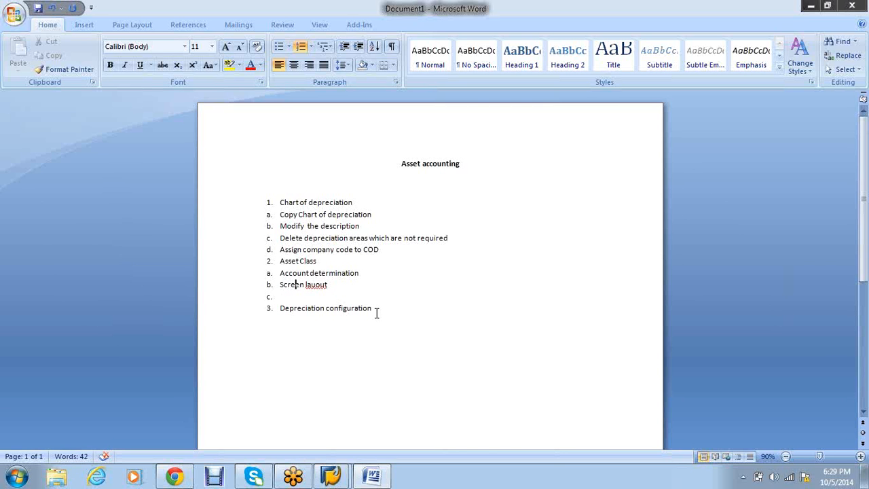
pyautogui.press('Delete')
pyautogui.write('y')
pyautogui.press('Down')
pyautogui.write('Asset numbe')
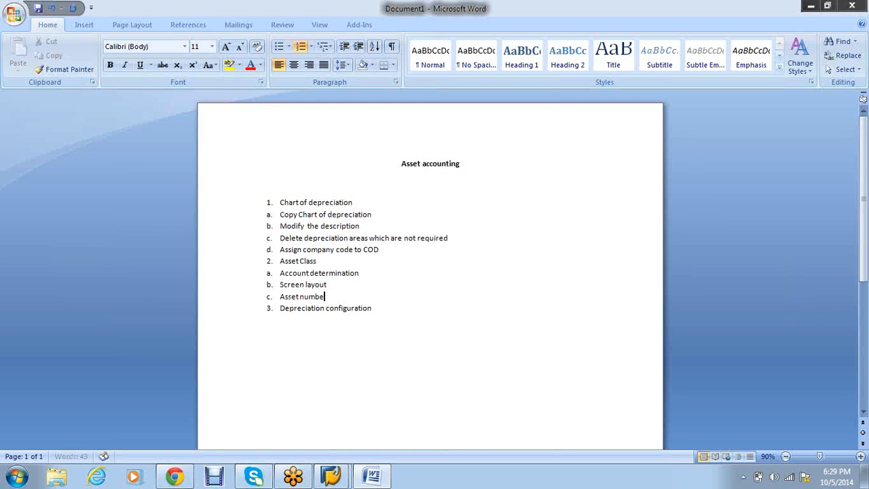
pyautogui.write('r range-01-2000.2')
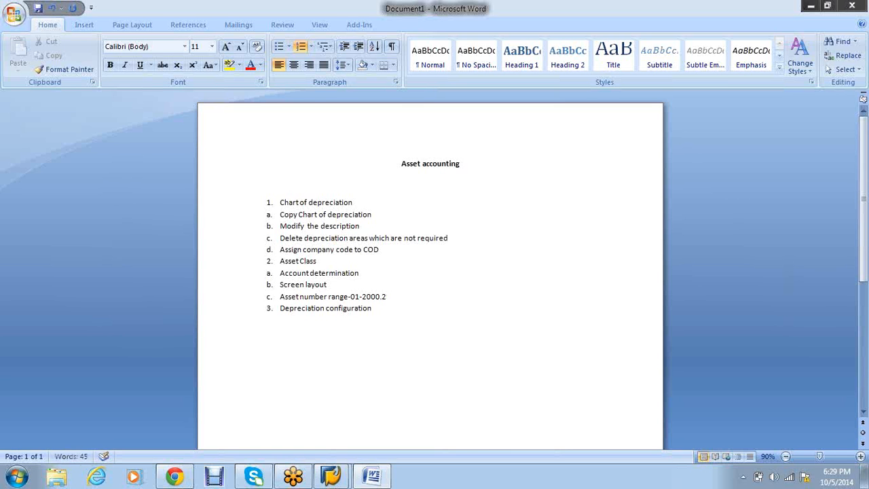
pyautogui.write('999')
pyautogui.press('Left')
pyautogui.press('Left')
pyautogui.press('Left')
pyautogui.press('Left')
pyautogui.press('BackSpace')
pyautogui.write('-')
# - Make the number range "2000-2999" in the asset number range line bold
pyautogui.moveTo(402, 297); pyautogui.dragTo(363, 297)
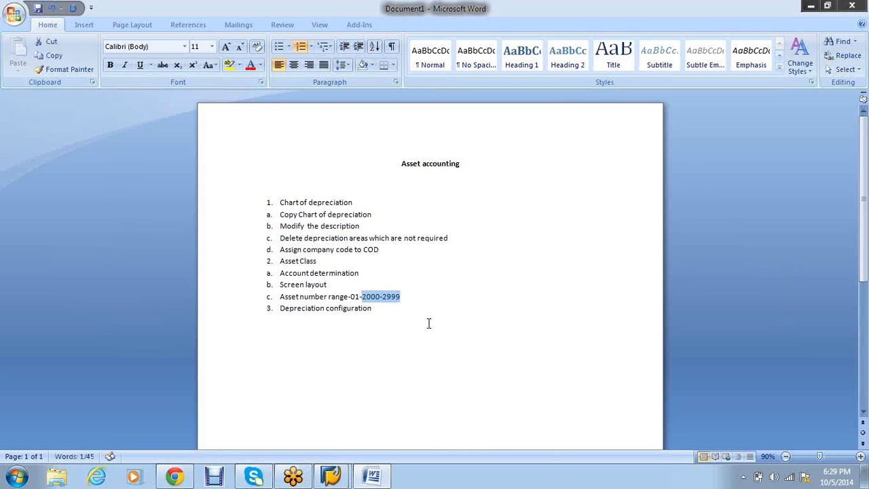
pyautogui.hotkey('ctrl', 'b')
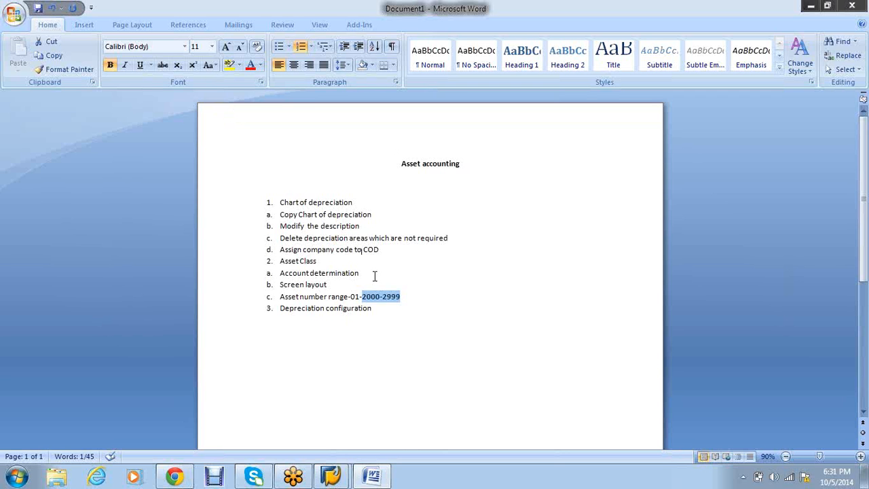
pyautogui.moveTo(374, 275); pyautogui.dragTo(296, 254)
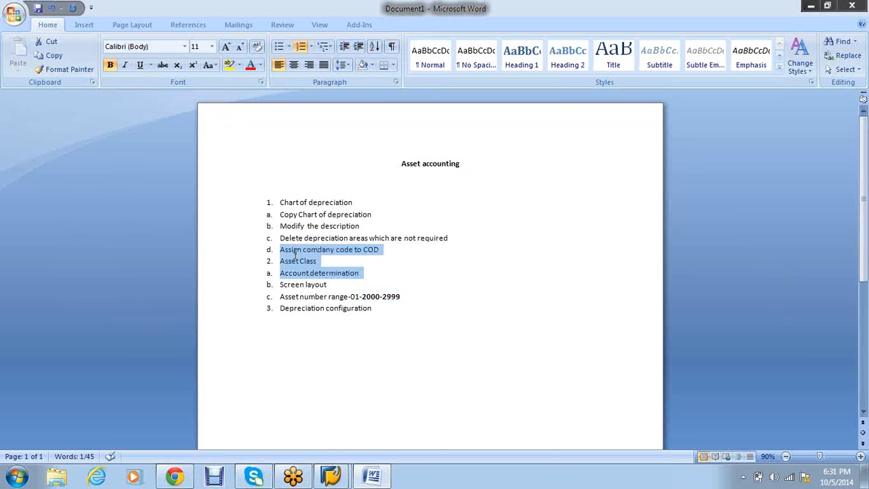
pyautogui.click(442, 281)
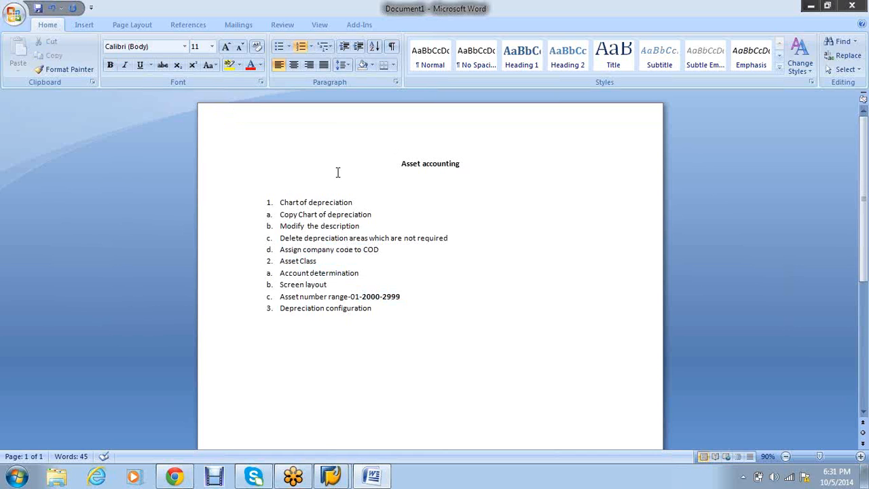
# - Make the list headings "Chart of depreciation" and "Asset Class" bold
pyautogui.moveTo(359, 199); pyautogui.dragTo(287, 197)
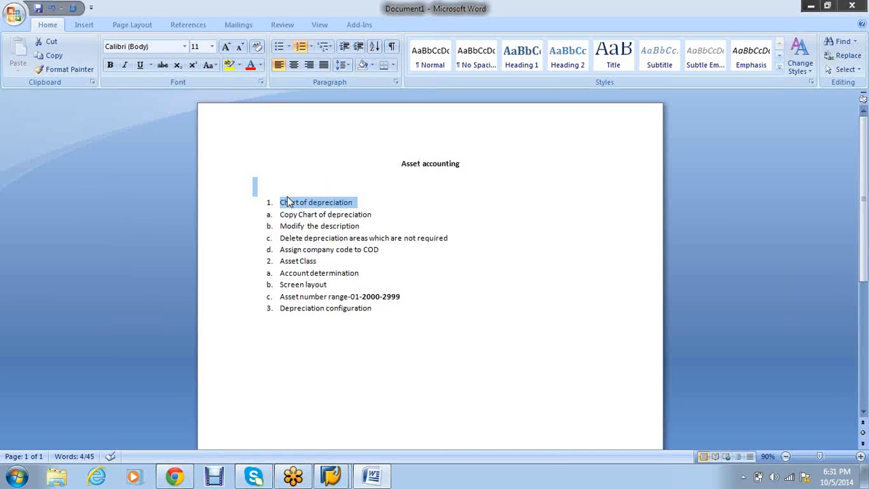
pyautogui.hotkey('ctrl', 'b')
pyautogui.moveTo(335, 261); pyautogui.dragTo(277, 262)
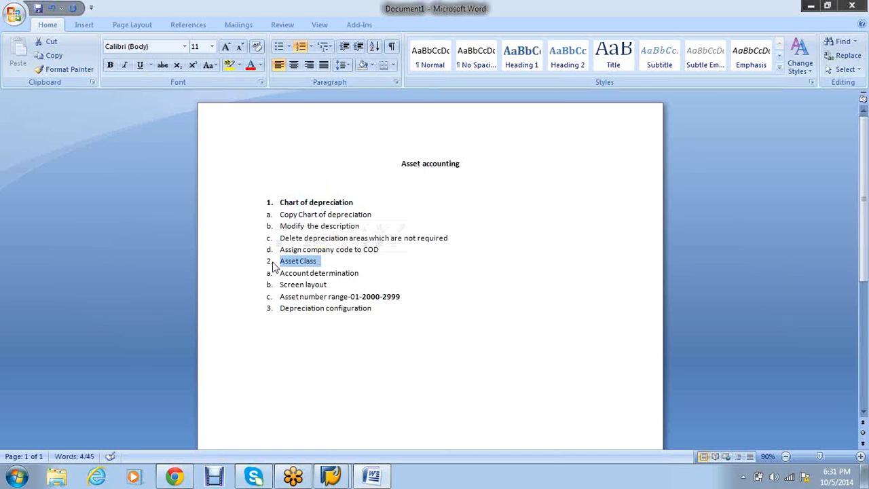
pyautogui.hotkey('ctrl', 'b')
pyautogui.click(491, 288)
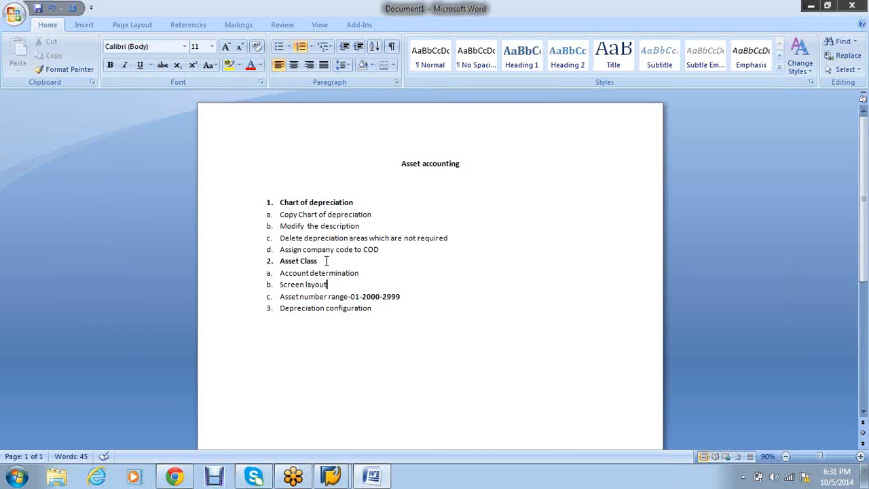
pyautogui.moveTo(325, 261); pyautogui.dragTo(288, 260)
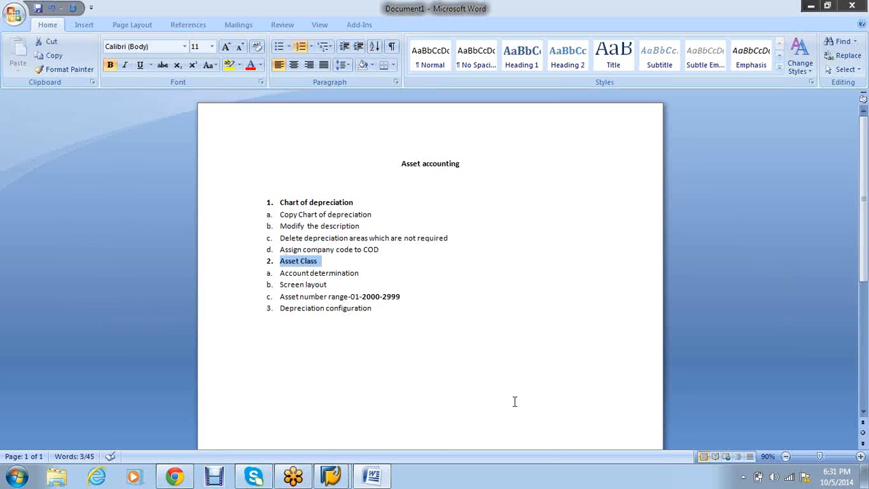
# - Add sub-item d reading "Depreciation area activation" under Asset Class
pyautogui.click(412, 297)
pyautogui.press('Return')
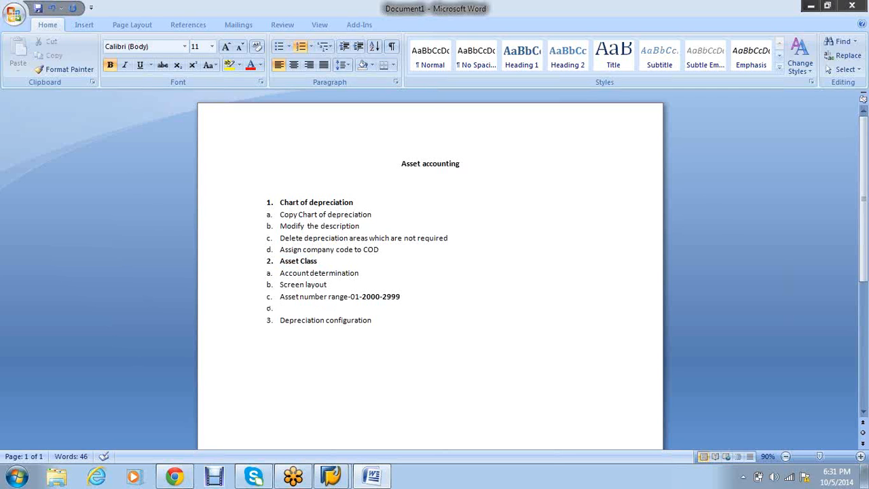
pyautogui.write('Depreciation area acitiva')
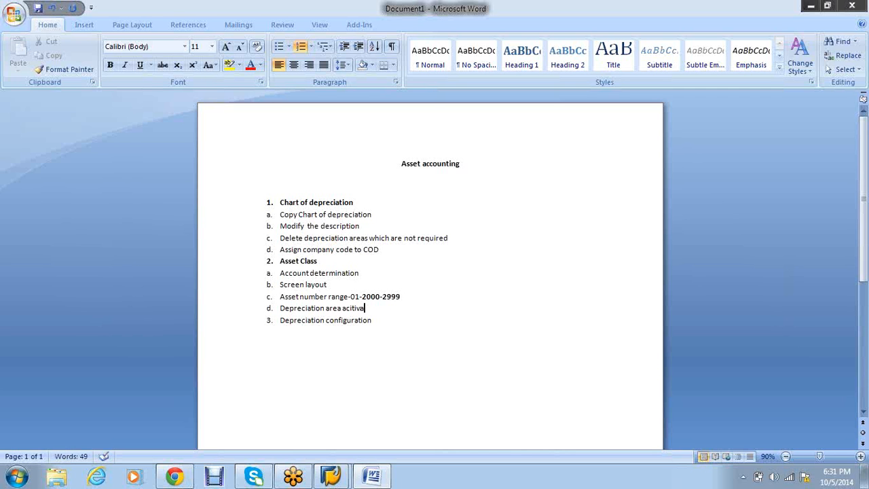
pyautogui.press('BackSpace')
pyautogui.press('BackSpace')
pyautogui.press('BackSpace')
pyautogui.write('vation')
# - Add sub-item e under Asset Class reading "Create G/L accounts- Vehicle, Accumulated depreciation account"
pyautogui.press('Return')
pyautogui.write('Create')
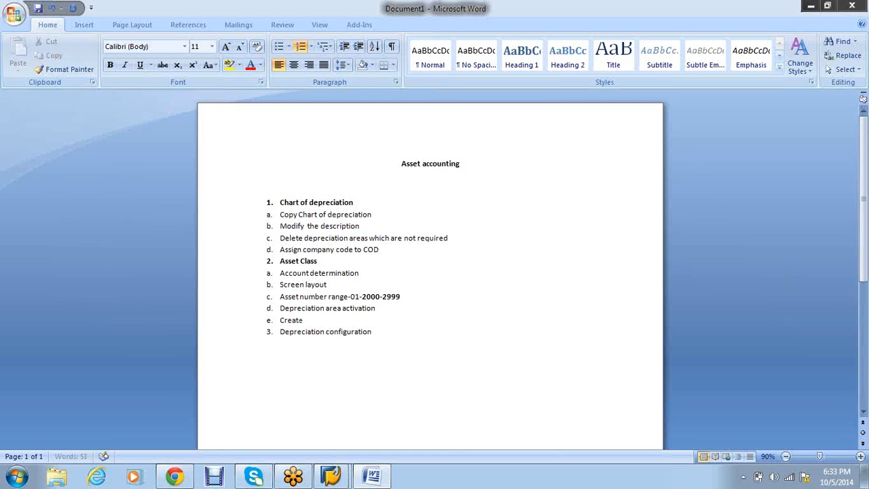
pyautogui.write(' G/L')
pyautogui.write(' accounts')
pyautogui.write('Vehi')
pyautogui.write('ce')
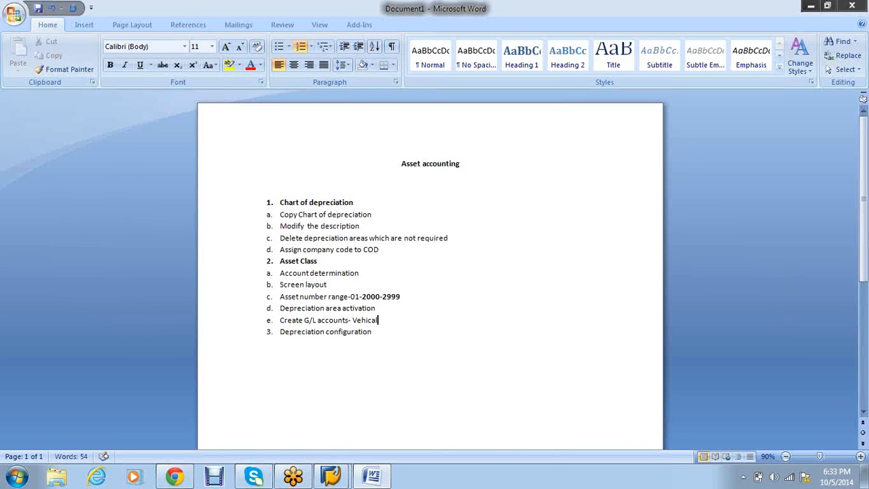
pyautogui.write('l')
pyautogui.write('Vehicle,')
pyautogui.write(' Accu')
pyautogui.write('mulated d')
pyautogui.write('epr')
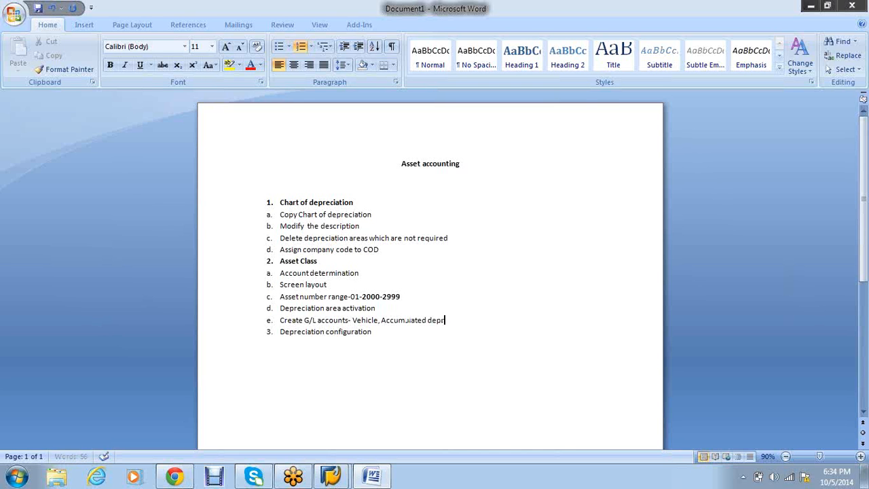
pyautogui.write('eciation account')
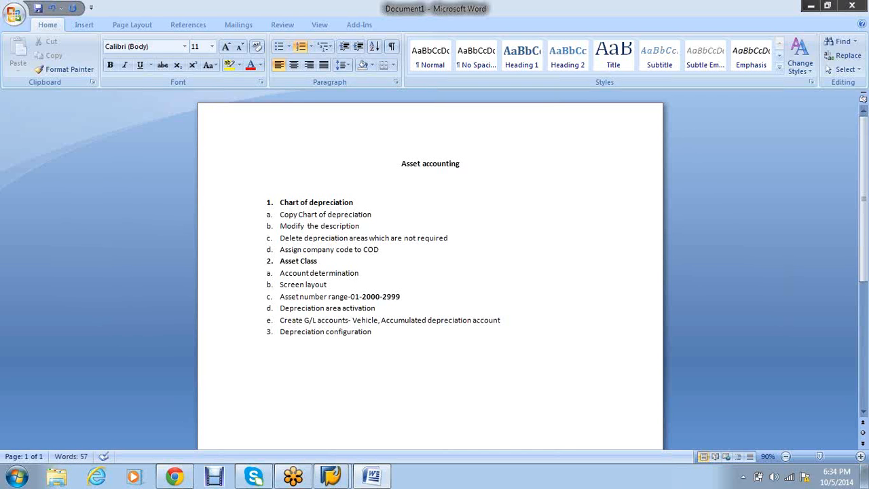
# - Extend the G/L accounts line with ", Sale of asset, Profit on sales, loss on sales, Loss due to scrap, Depreciation"
pyautogui.write(', Sale of asset, Profi')
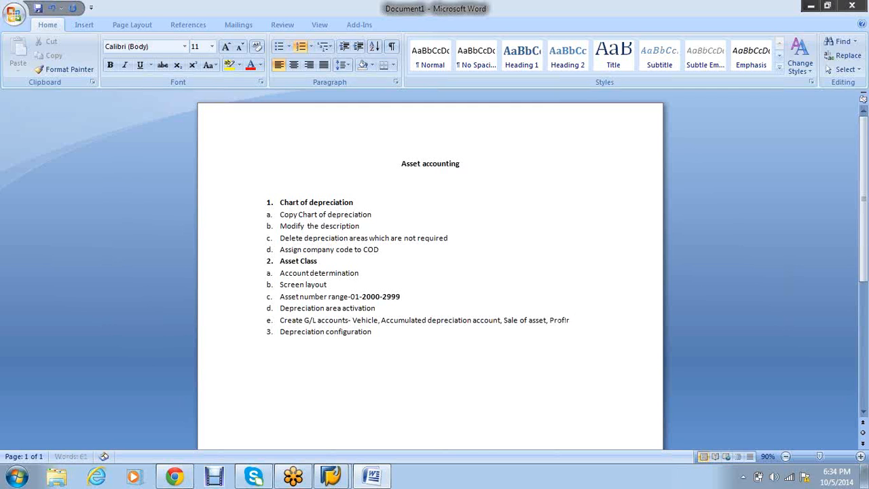
pyautogui.write('t on sales, los')
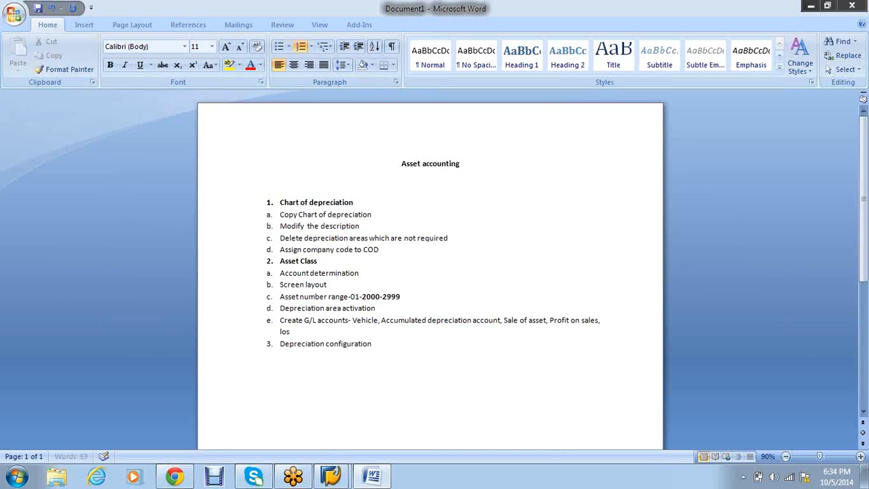
pyautogui.write('s')
pyautogui.write(' on')
pyautogui.write(' sales G/L')
pyautogui.press('BackSpace')
pyautogui.press('BackSpace')
pyautogui.press('BackSpace')
pyautogui.press('BackSpace')
pyautogui.write(',')
pyautogui.write('Loss due to')
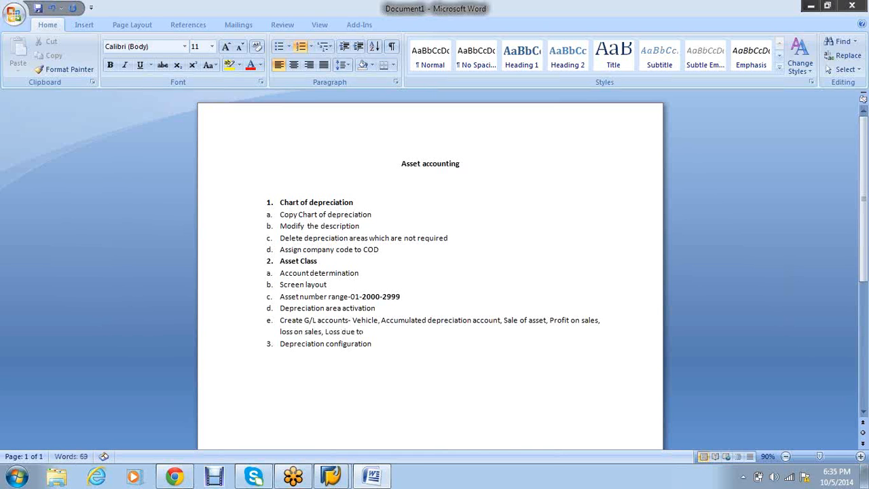
pyautogui.write(' scrap, Depreciation')
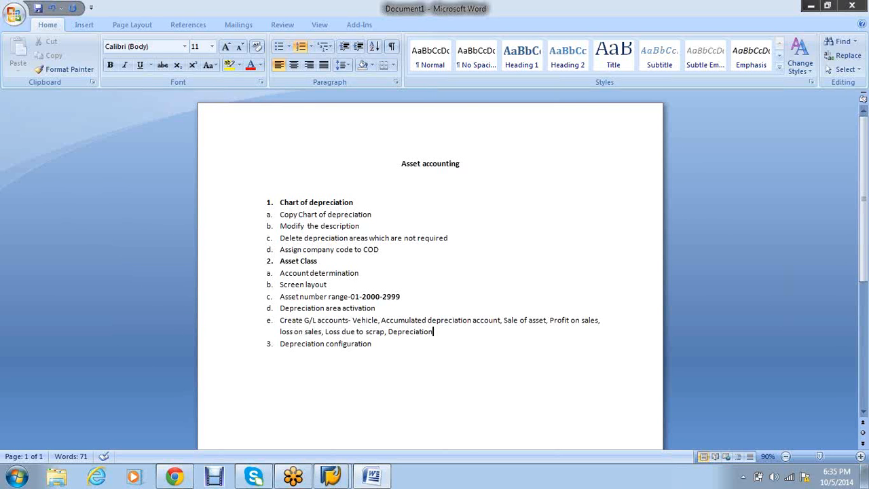
# - Add sub-item f under Asset Class reading "Integration with G/L via account determination- Automatic posting", correctly spelled
pyautogui.press('Return')
pyautogui.write('Inte')
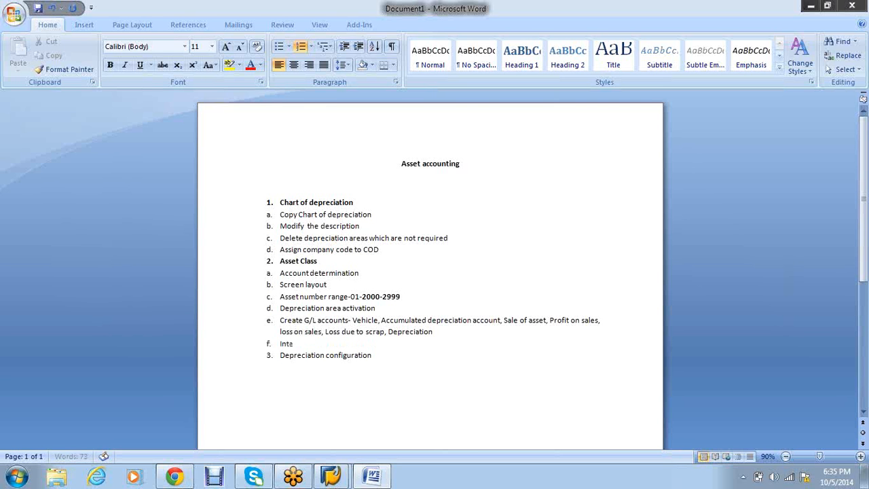
pyautogui.write('rgration with G/L')
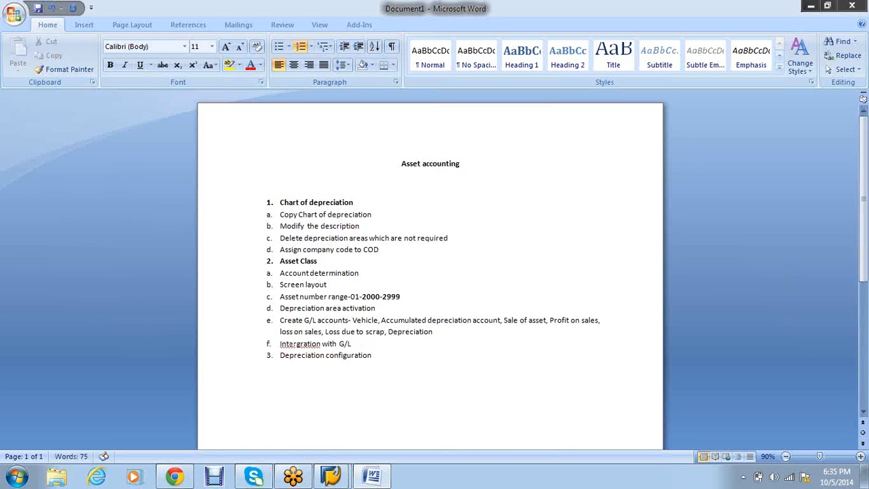
pyautogui.write(' via account determination')
pyautogui.click(297, 344)
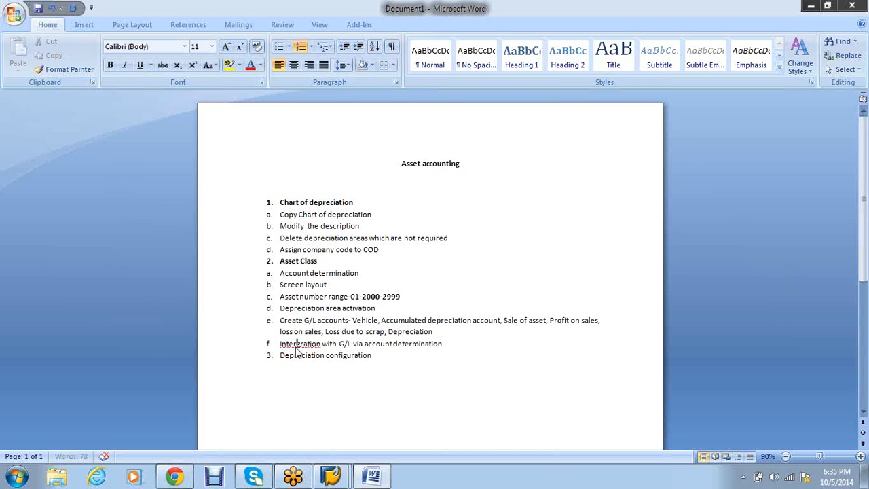
pyautogui.rightClick(297, 347)
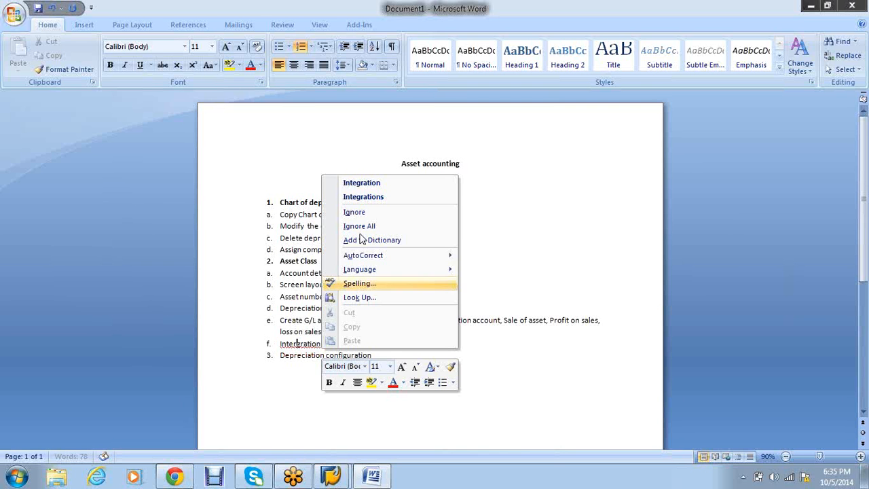
pyautogui.click(364, 183)
pyautogui.press('End')
pyautogui.write('- Au')
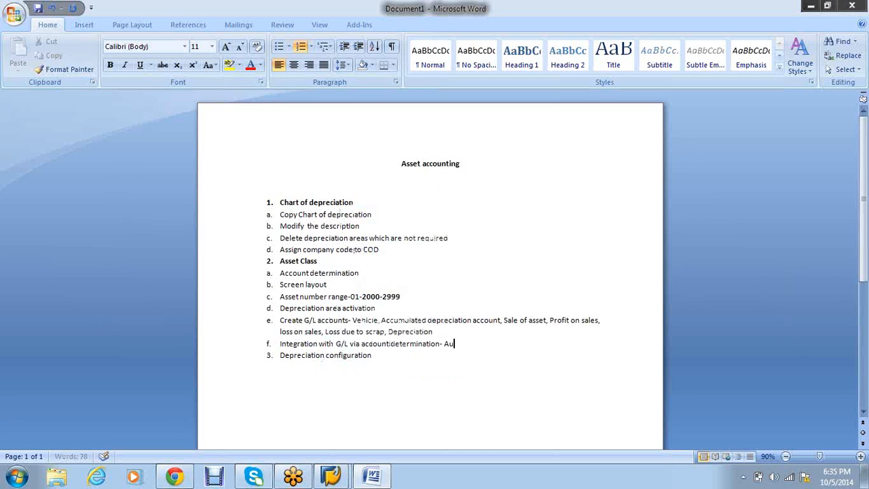
pyautogui.write('tomatic costing')
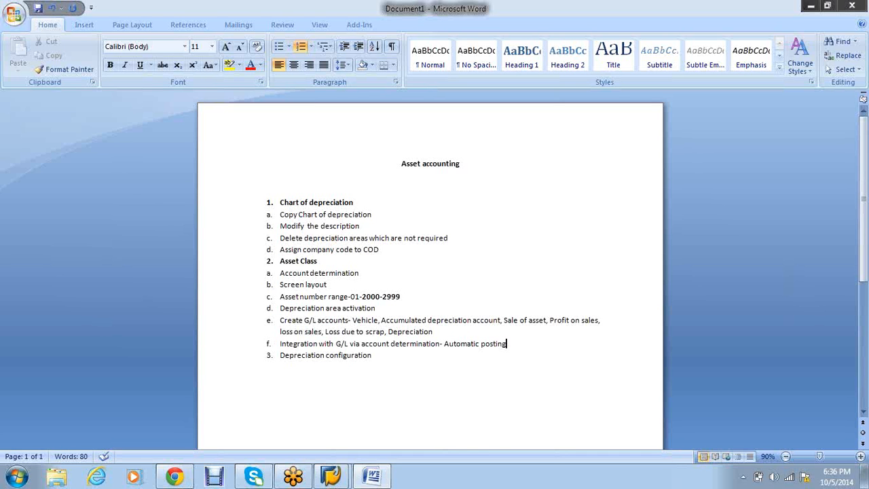
# - Add sub-item g under Asset Class reading "Maintain number range for DEP posting- AF"
pyautogui.press('Return')
pyautogui.write('Del')
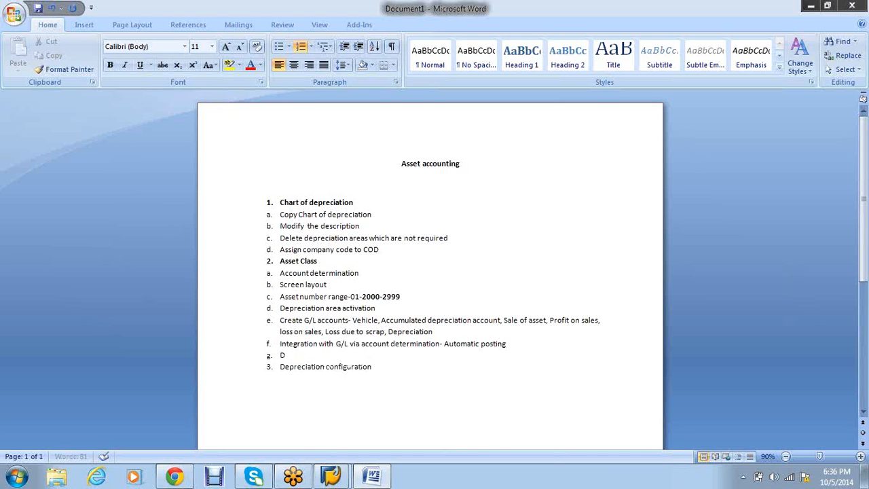
pyautogui.press('BackSpace')
pyautogui.press('BackSpace')
pyautogui.press('BackSpace')
pyautogui.write('Maintain number r')
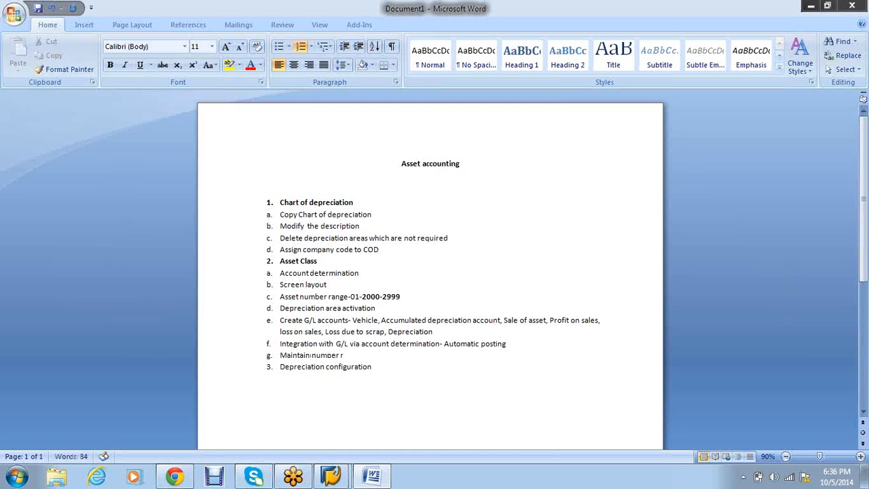
pyautogui.write('ange for DEP posti')
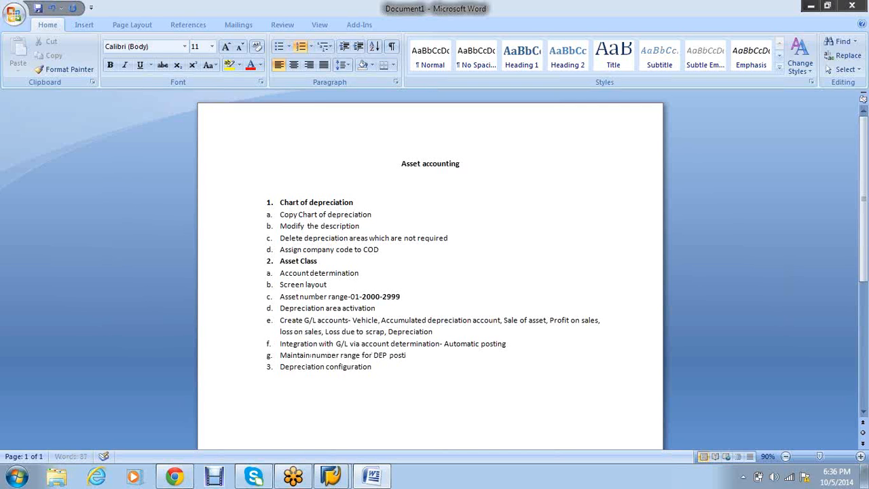
pyautogui.write('ng- AF')
# - Add sub-item h under Asset Class reading "Specify the intervals for posting"
pyautogui.press('Return')
pyautogui.write('Spec')
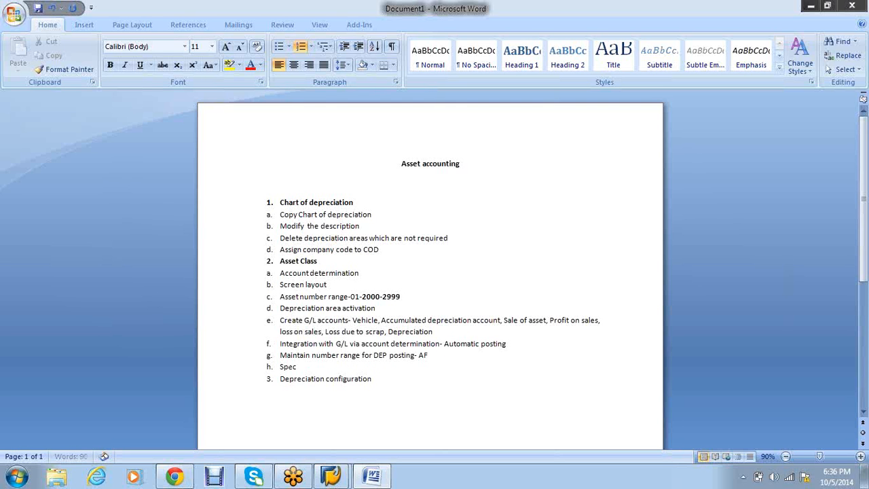
pyautogui.write('ify the intervals fir')
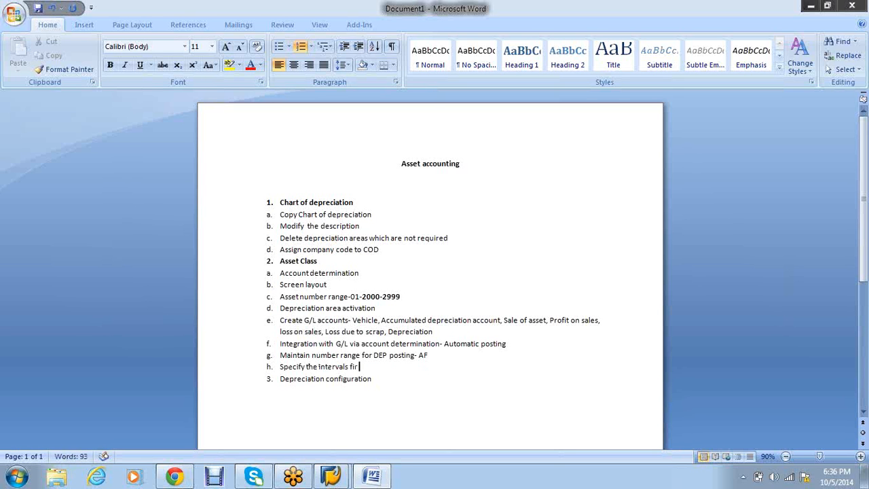
pyautogui.press('BackSpace')
pyautogui.press('BackSpace')
pyautogui.write('or posting')
# - Add sub-item i under Asset Class reading "Specify the rounding net book value"
pyautogui.press('Return')
pyautogui.write('Spec')
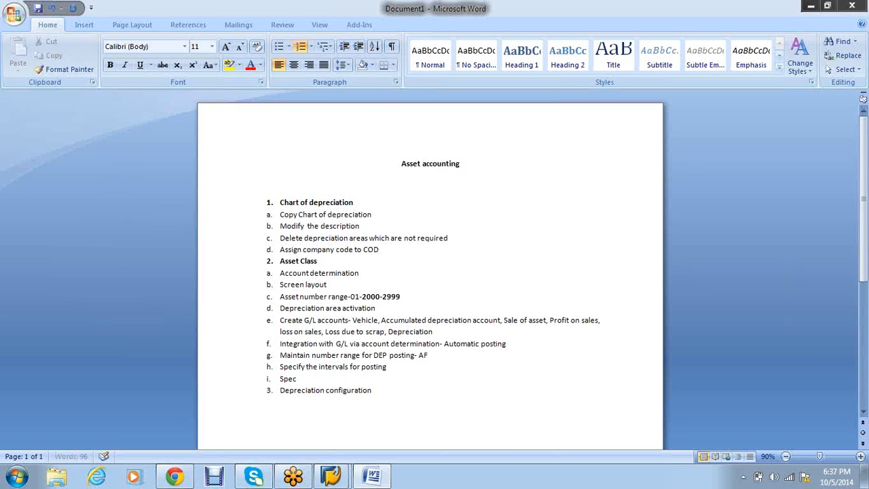
pyautogui.write('ify the ru')
pyautogui.press('BackSpace')
pyautogui.write('ounding')
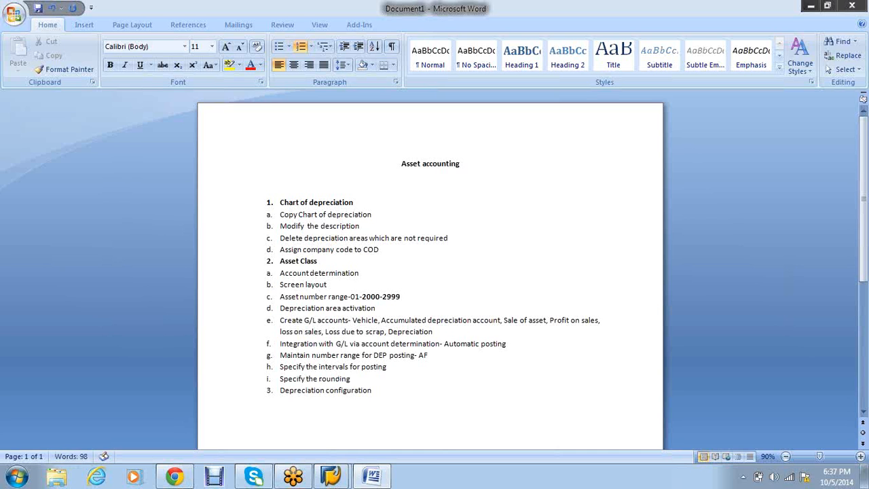
pyautogui.write(' net book value')
# - Add sub-item j under Asset Class reading "Define screen lay out for asset master data"
pyautogui.press('Return')
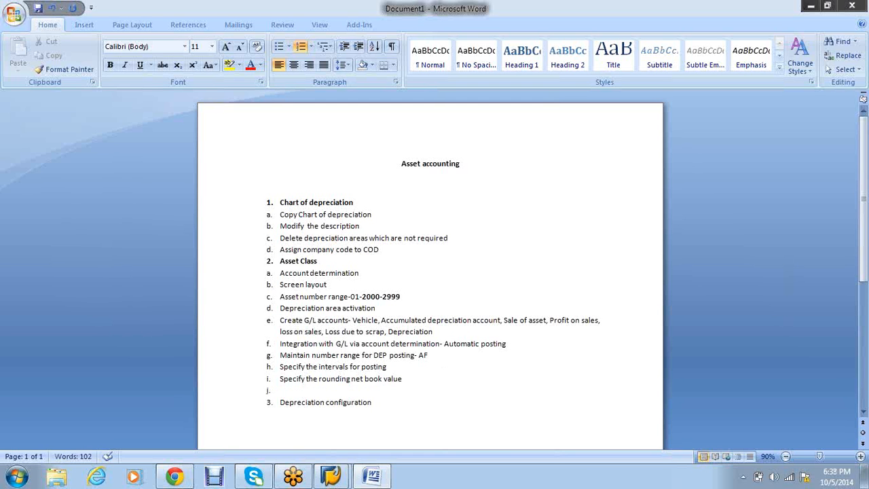
pyautogui.write('Define screen layot')
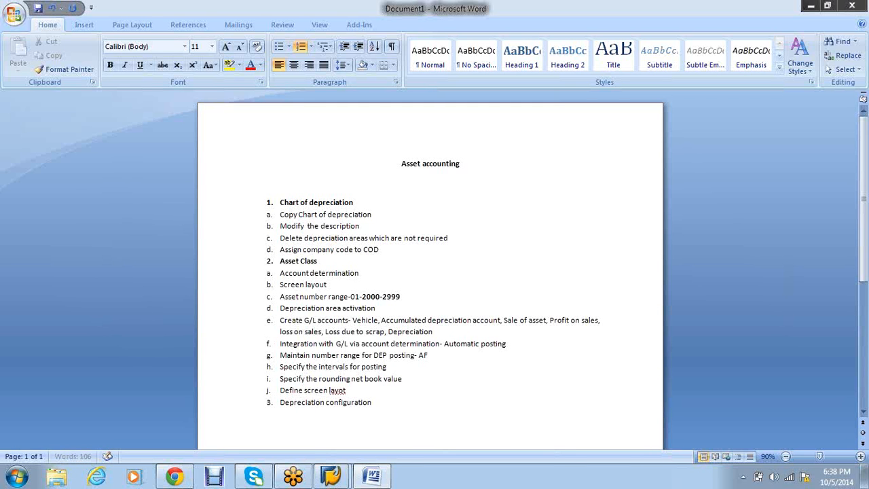
pyautogui.press('BackSpace')
pyautogui.press('BackSpace')
pyautogui.write('out for asset master data')
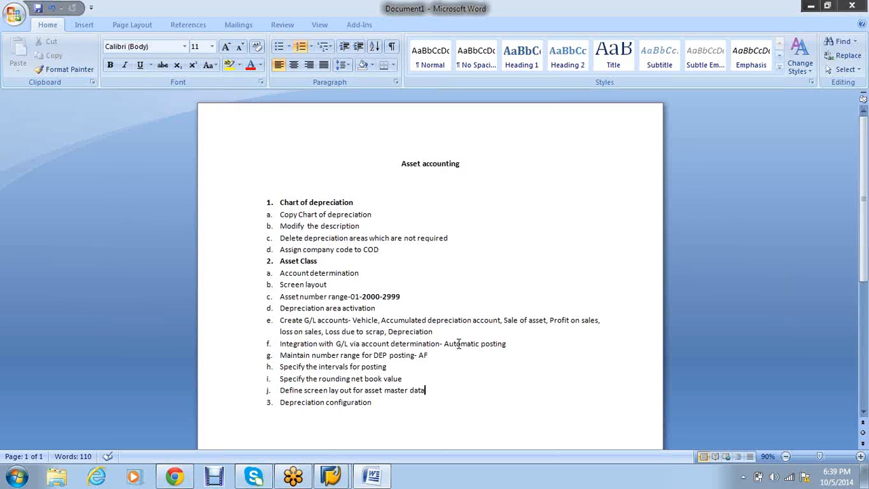
# - Add sub-item k under Asset Class reading "Screen layout for asset depreciation area"
pyautogui.press('Return')
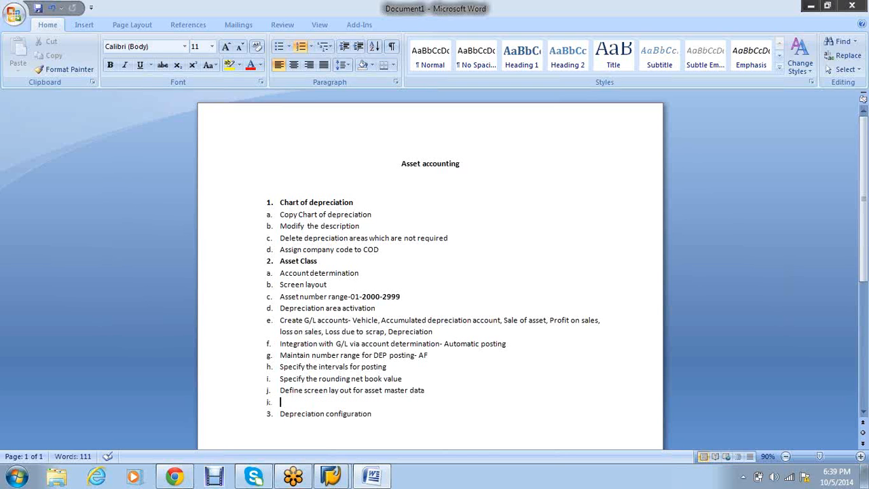
pyautogui.write('Screen layout for ass')
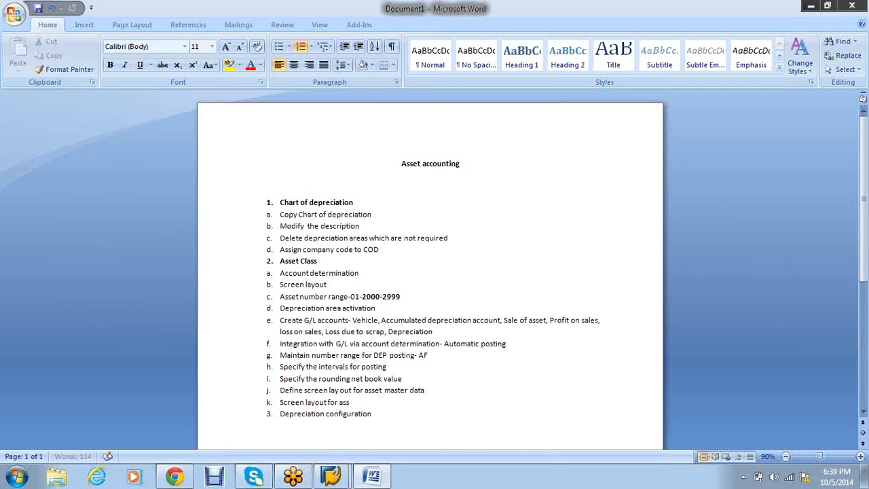
pyautogui.write('et depreciation area')
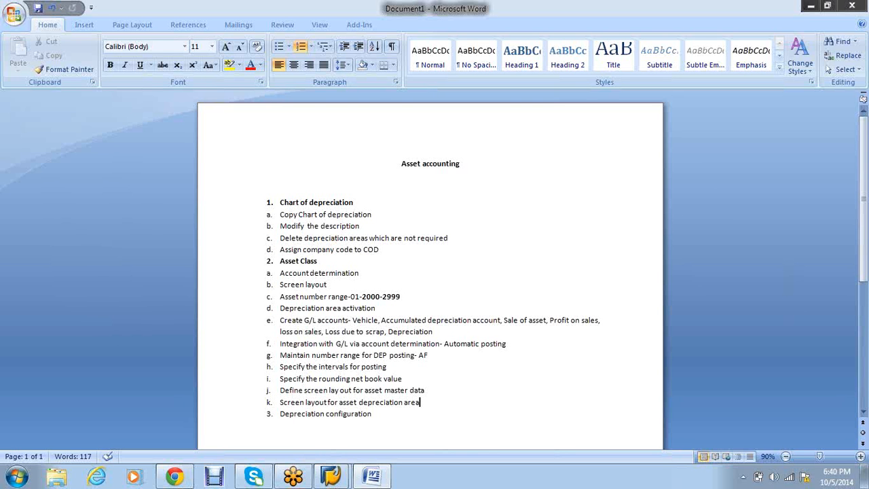
# - Insert a non-bold sub-item "Define asset class" directly after the asset number range line
pyautogui.click(385, 307)
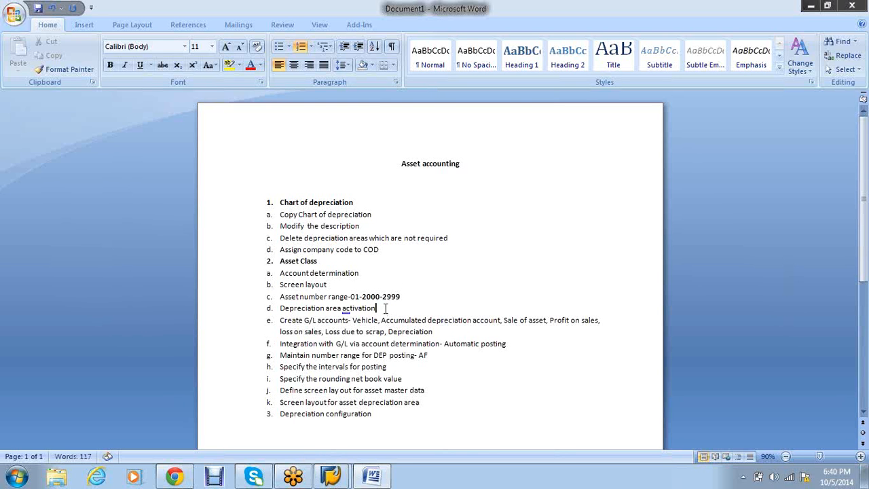
pyautogui.click(411, 296)
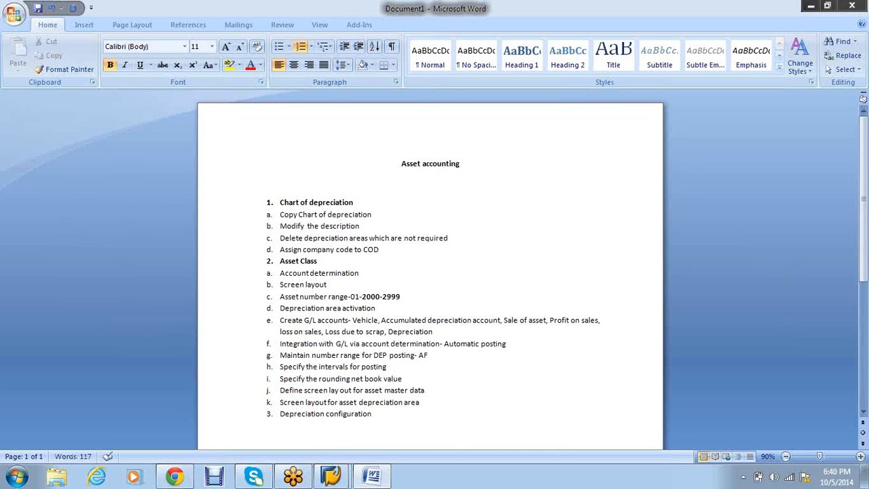
pyautogui.press('Return')
pyautogui.write('Define')
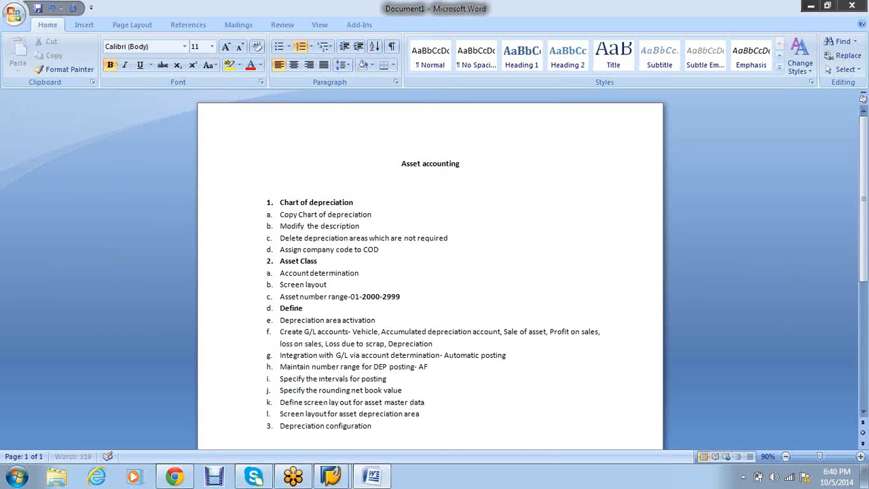
pyautogui.write(' asset class')
pyautogui.moveTo(339, 308); pyautogui.dragTo(296, 307)
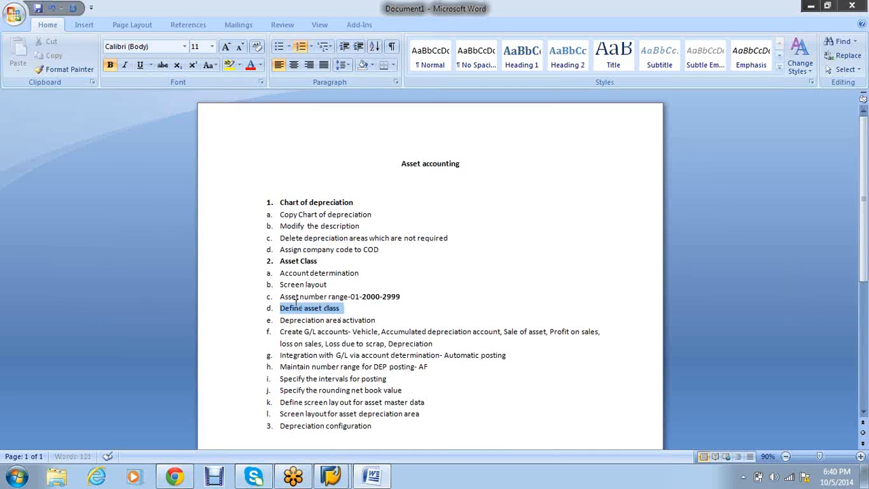
pyautogui.click(414, 317)
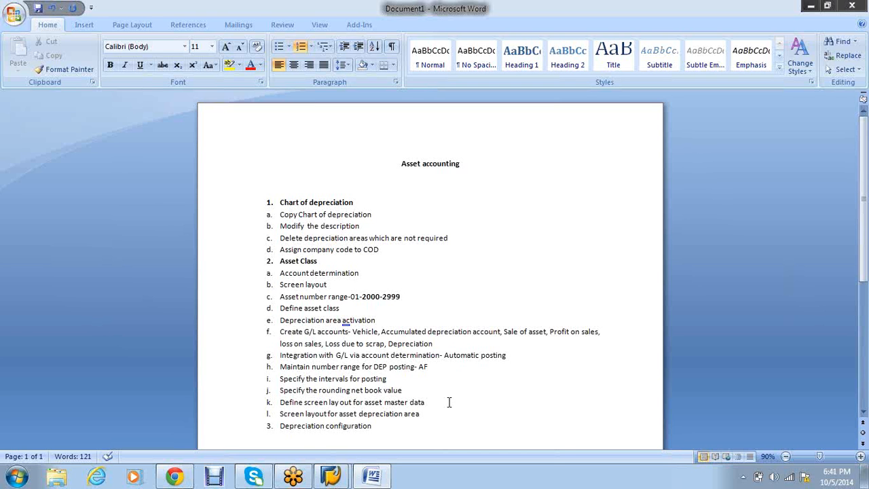
# - Make the words "account determination" in the G/L integration line bold
pyautogui.moveTo(439, 354); pyautogui.dragTo(382, 358)
pyautogui.hotkey('ctrl', 'b')
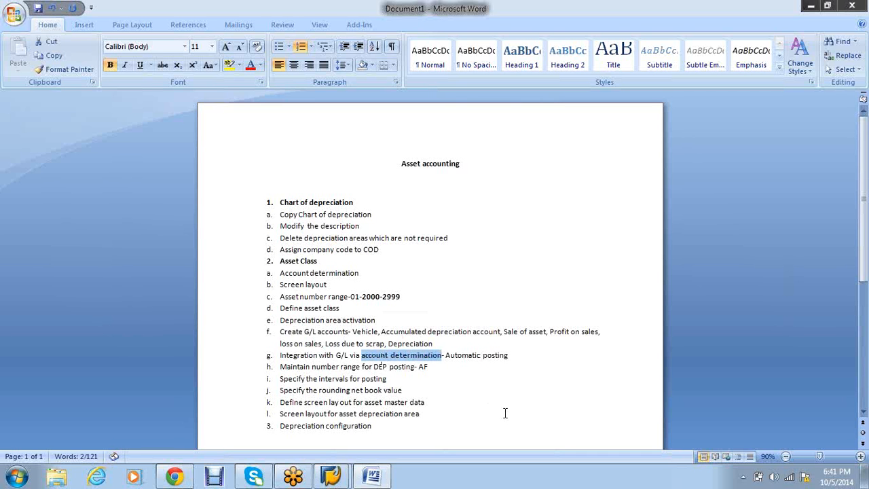
pyautogui.click(506, 412)
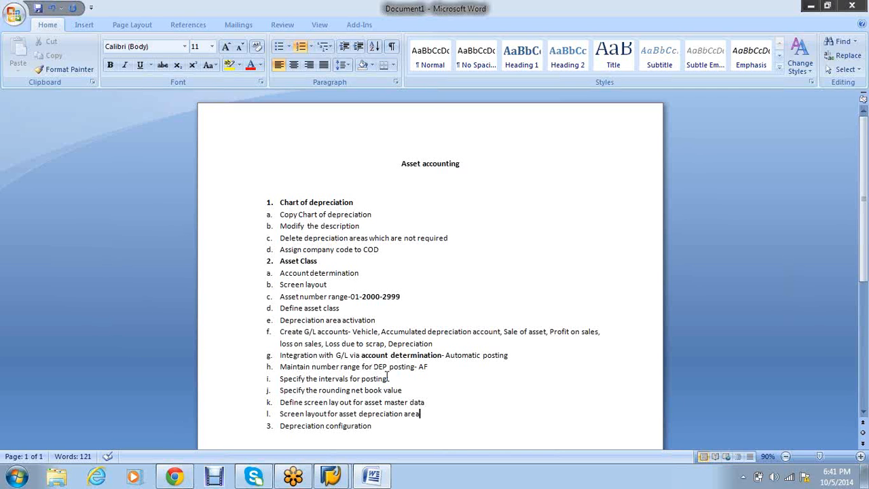
pyautogui.moveTo(395, 380); pyautogui.dragTo(360, 380)
pyautogui.click(530, 417)
pyautogui.moveTo(404, 390); pyautogui.dragTo(351, 391)
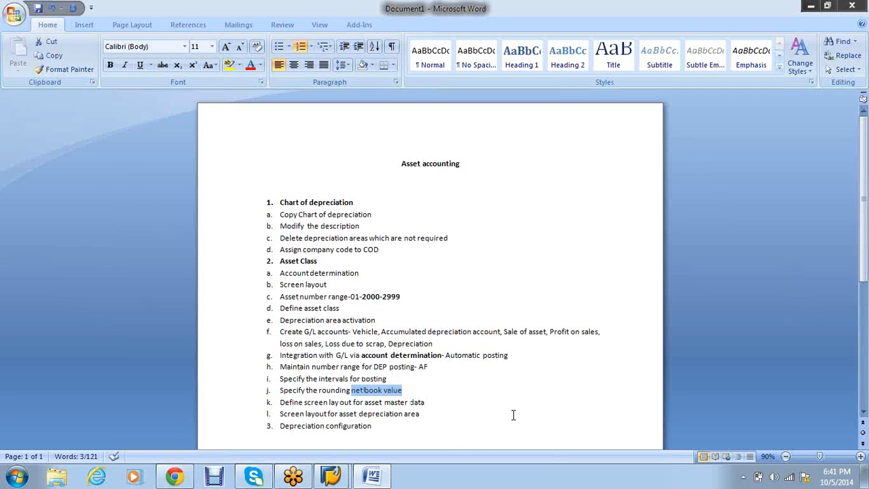
pyautogui.click(425, 413)
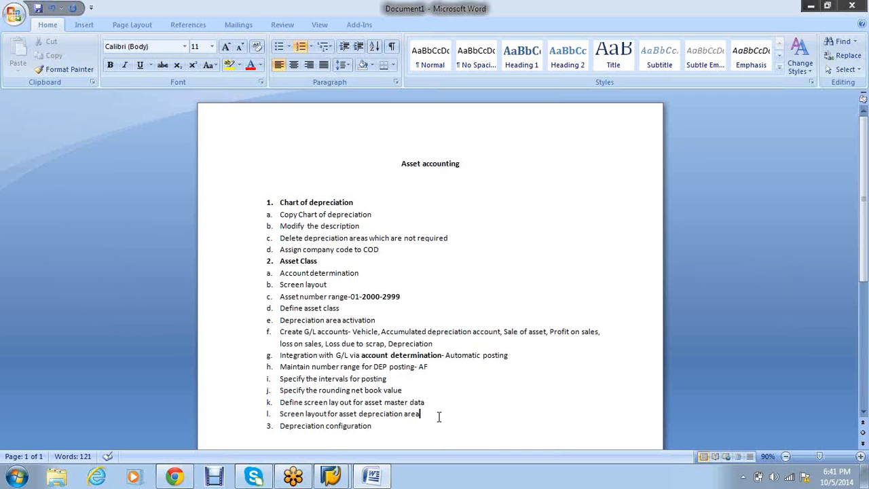
pyautogui.moveTo(429, 415); pyautogui.dragTo(280, 414)
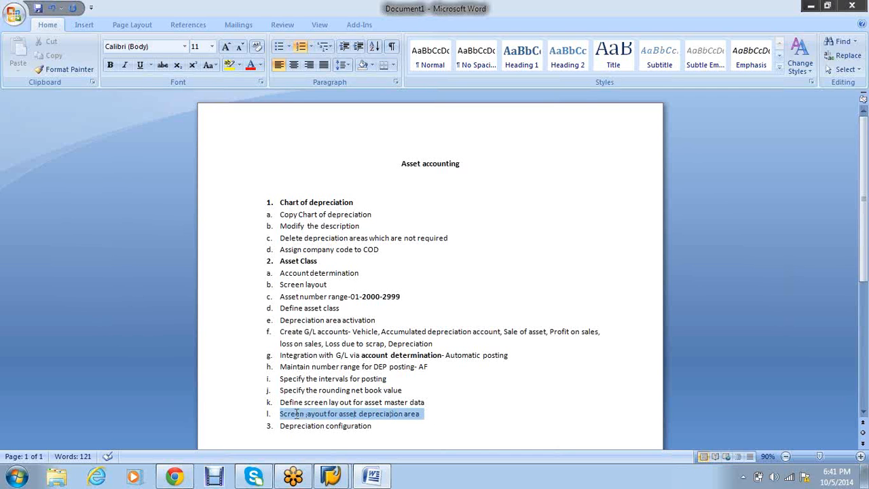
pyautogui.click(499, 401)
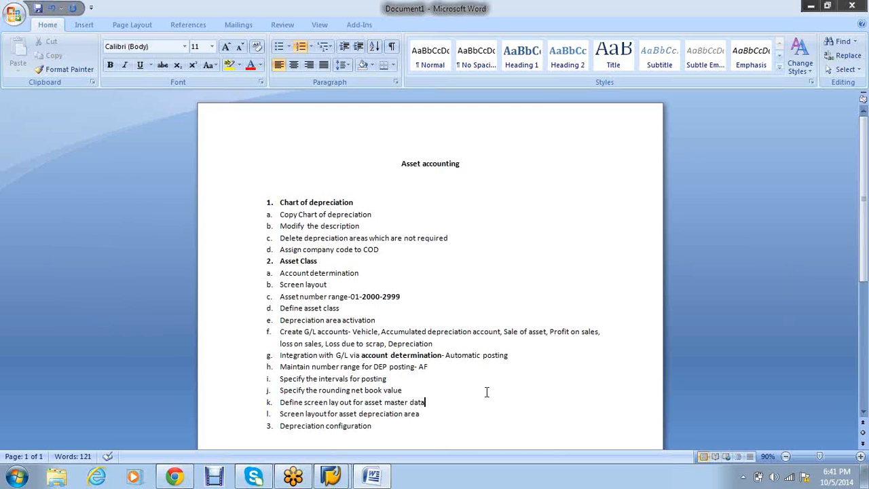
# - Change the third main heading to "Depreciation Key configuration" and make it bold
pyautogui.scroll(-4, 485, 391)
pyautogui.moveTo(375, 293); pyautogui.dragTo(285, 293)
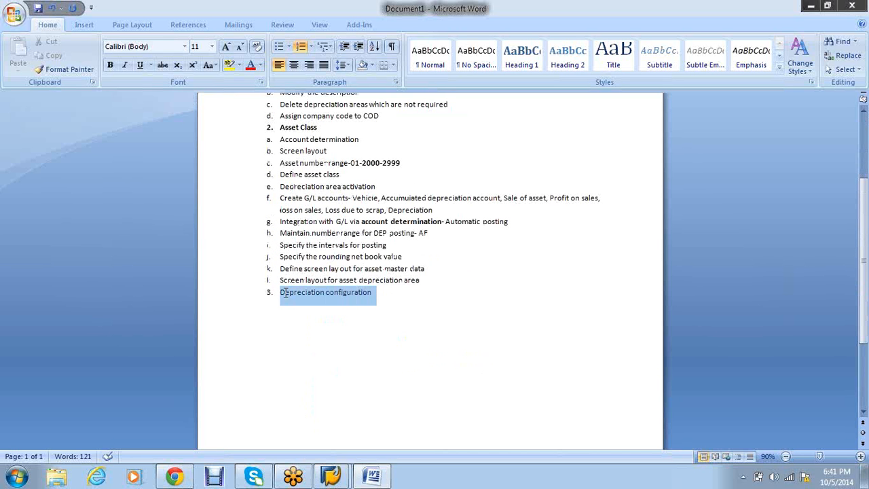
pyautogui.click(326, 295)
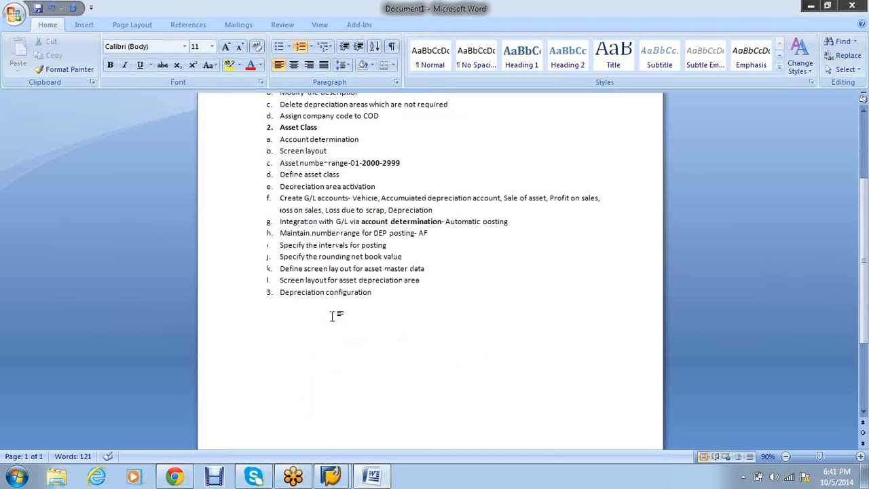
pyautogui.write('Key')
pyautogui.moveTo(388, 295); pyautogui.dragTo(319, 309)
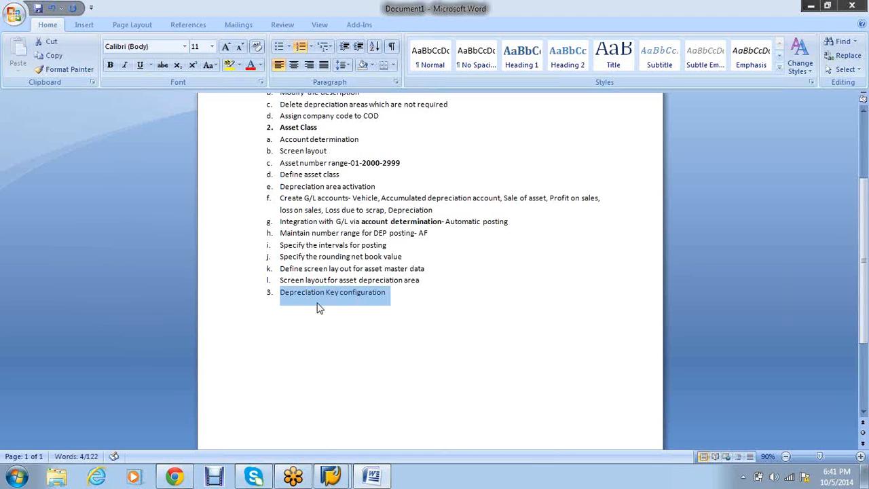
pyautogui.hotkey('ctrl', 'b')
pyautogui.click(340, 326)
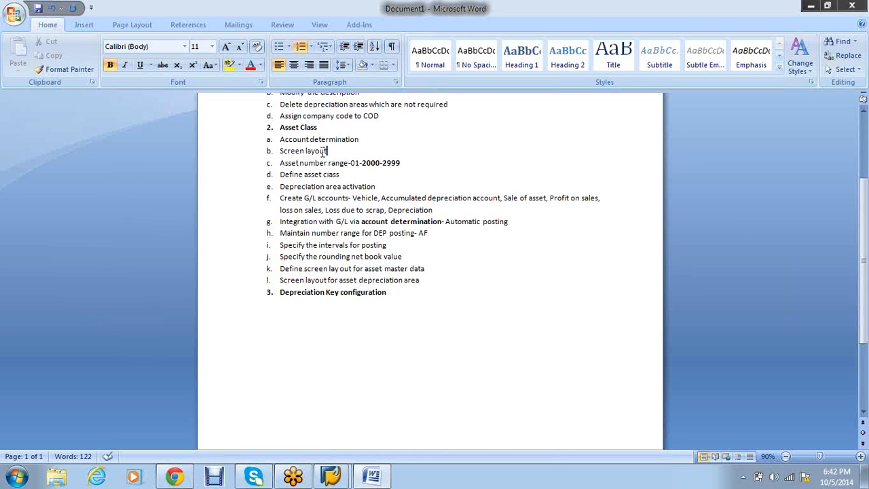
pyautogui.moveTo(326, 152); pyautogui.dragTo(292, 153)
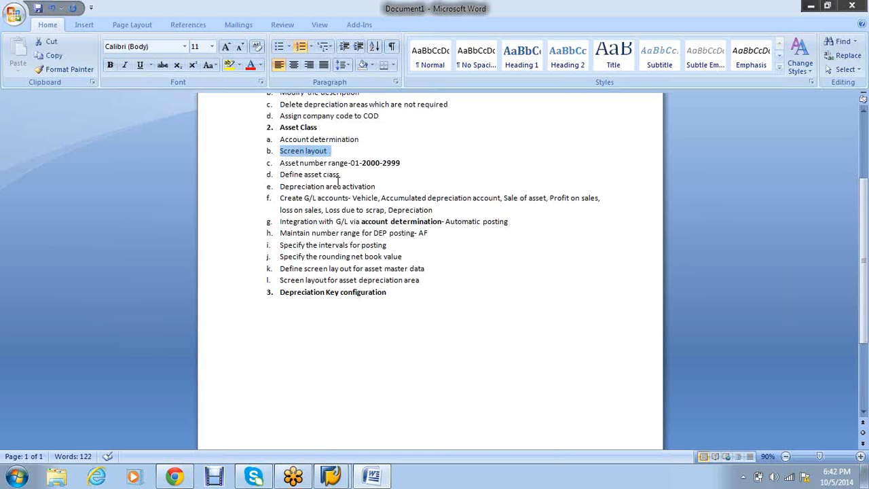
pyautogui.moveTo(425, 268); pyautogui.dragTo(296, 269)
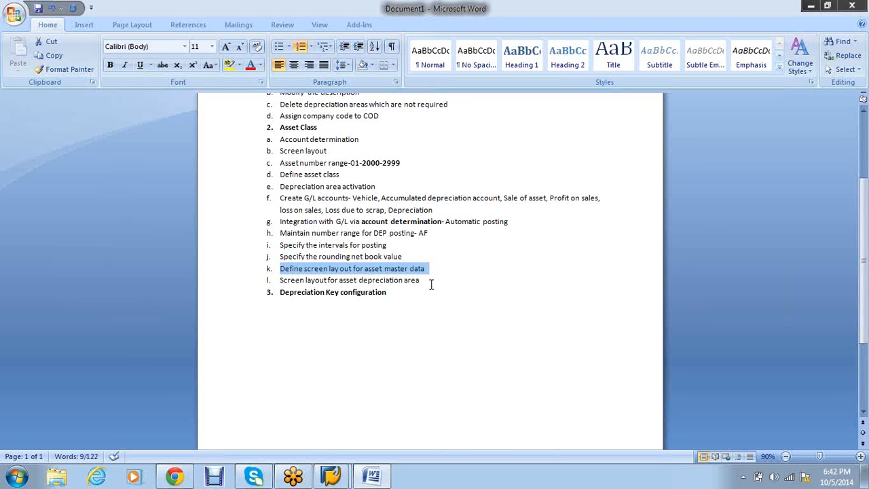
pyautogui.moveTo(424, 281); pyautogui.dragTo(298, 282)
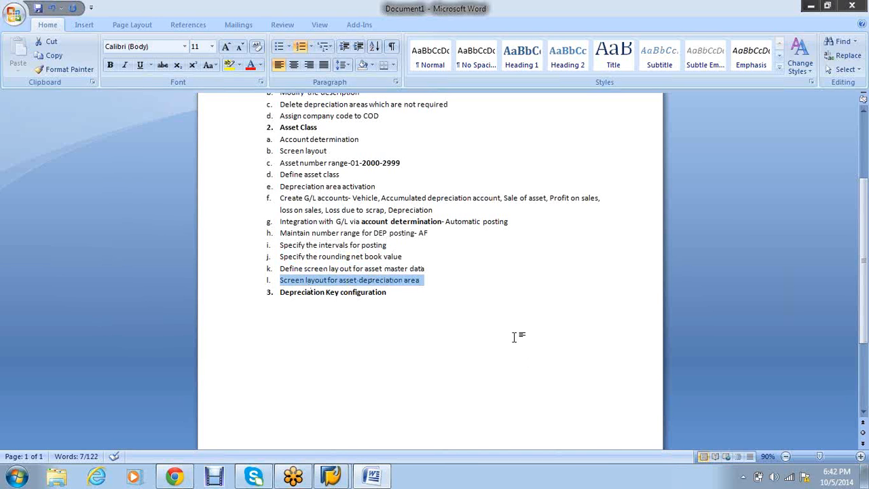
# - Add an indented, non-bold sub-item a under Depreciation Key configuration reading "Depreciation multi level"
pyautogui.click(406, 291)
pyautogui.press('Return')
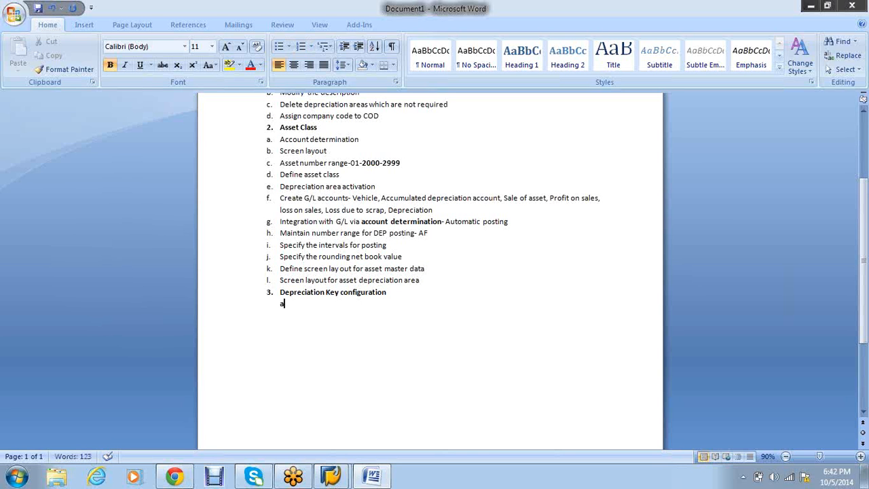
pyautogui.press('Tab')
pyautogui.press('BackSpace')
pyautogui.press('BackSpace')
pyautogui.write('a.')
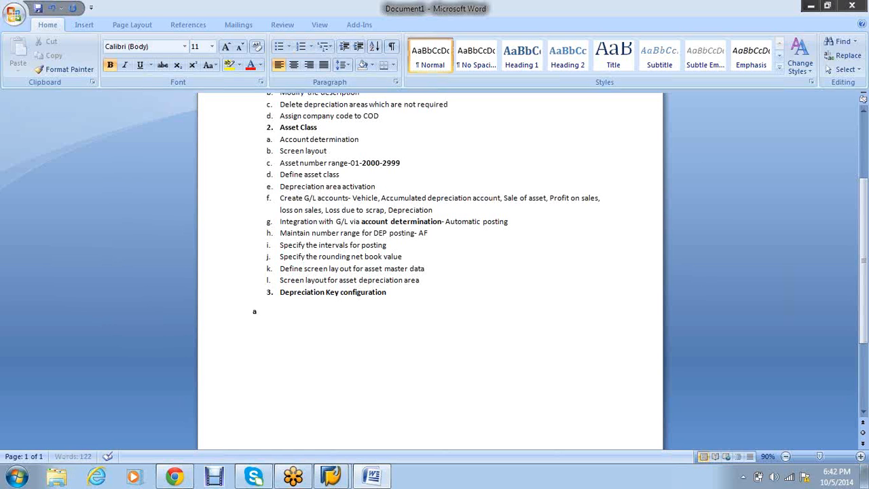
pyautogui.press('BackSpace')
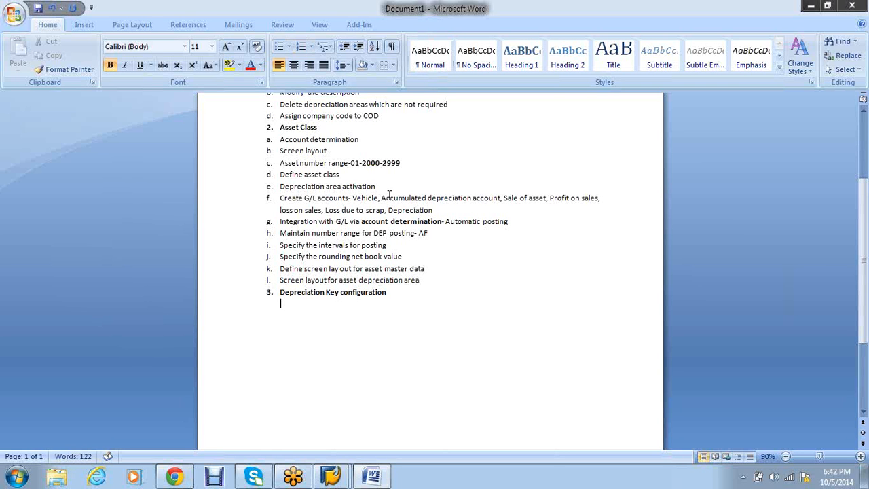
pyautogui.write('a. Deprec')
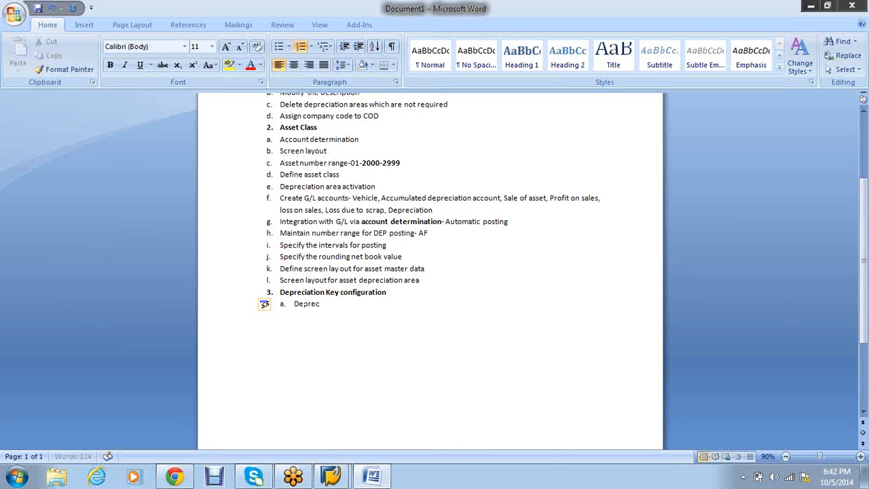
pyautogui.write('iation muti')
pyautogui.press('BackSpace')
pyautogui.press('BackSpace')
pyautogui.write('lti leve')
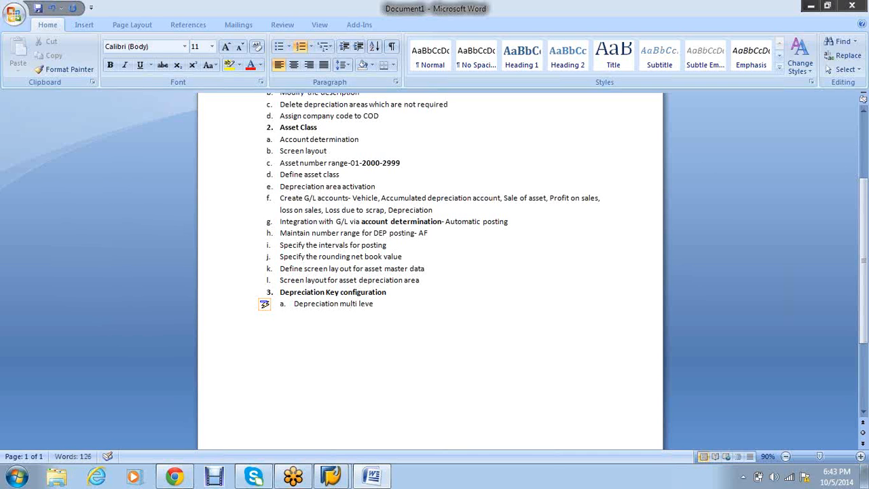
pyautogui.write('l')
# - Add sub-item b under Depreciation Key configuration reading "Maintain period control method"
pyautogui.press('Return')
pyautogui.write('Main')
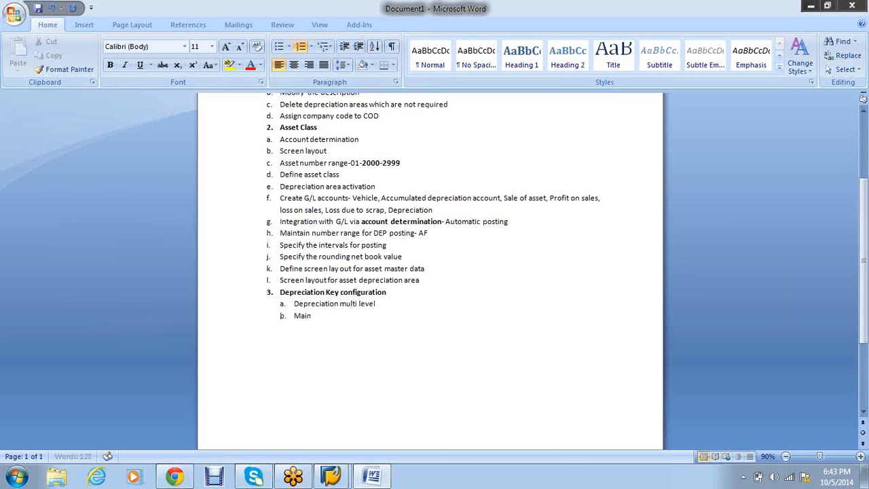
pyautogui.write('tain period control method')
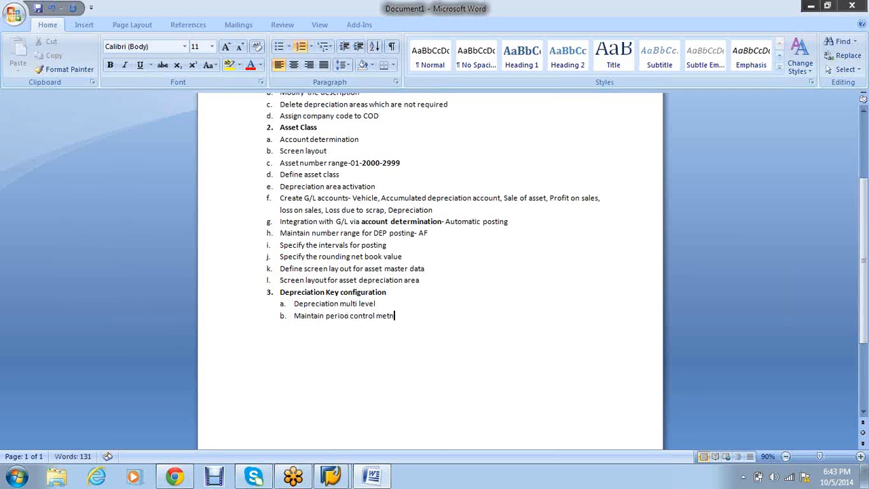
# - Add sub-item c under Depreciation Key configuration reading "Maintain depreciation key"
pyautogui.press('Return')
pyautogui.write('Maintain e')
pyautogui.press('BackSpace')
pyautogui.write('depreciation ')
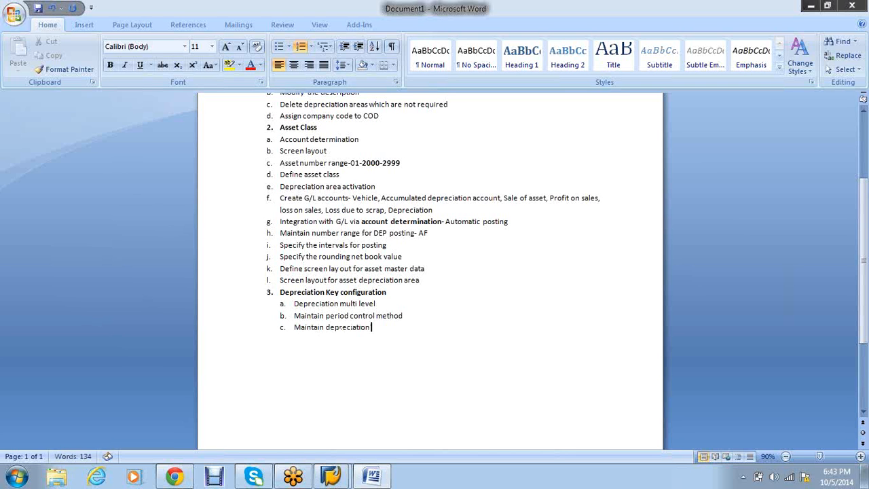
pyautogui.write('key')
# - Insert a sub-item "Base method" directly after the period control method line
pyautogui.click(428, 310)
pyautogui.press('Return')
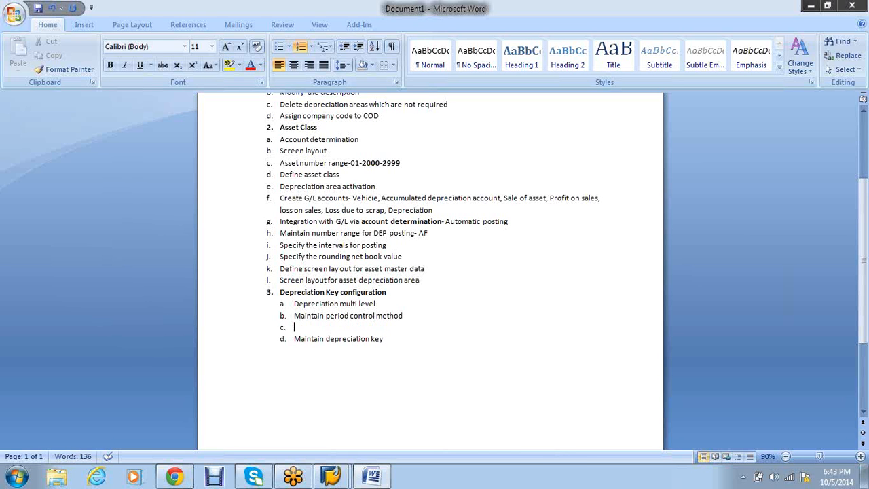
pyautogui.write('Base')
pyautogui.write('method')
# - Insert a sub-item "Decline balance method" directly after Base method, correcting its spelling
pyautogui.press('Return')
pyautogui.write('Decl')
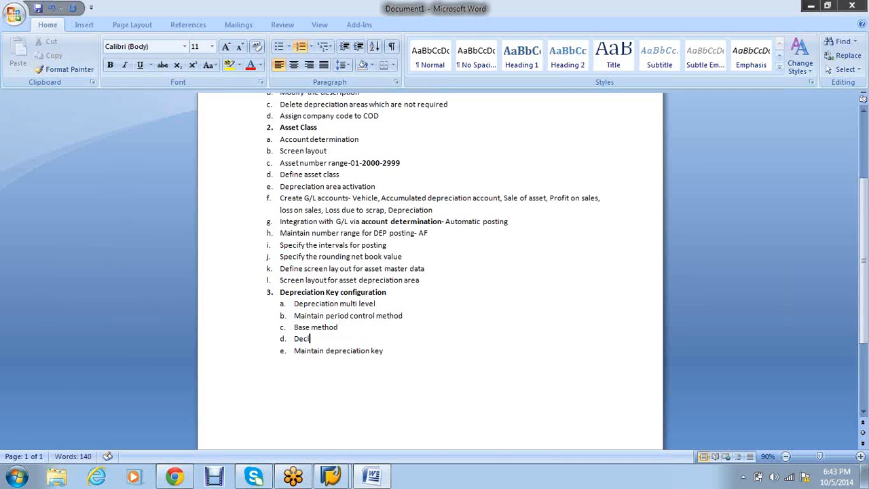
pyautogui.write('aine balance method')
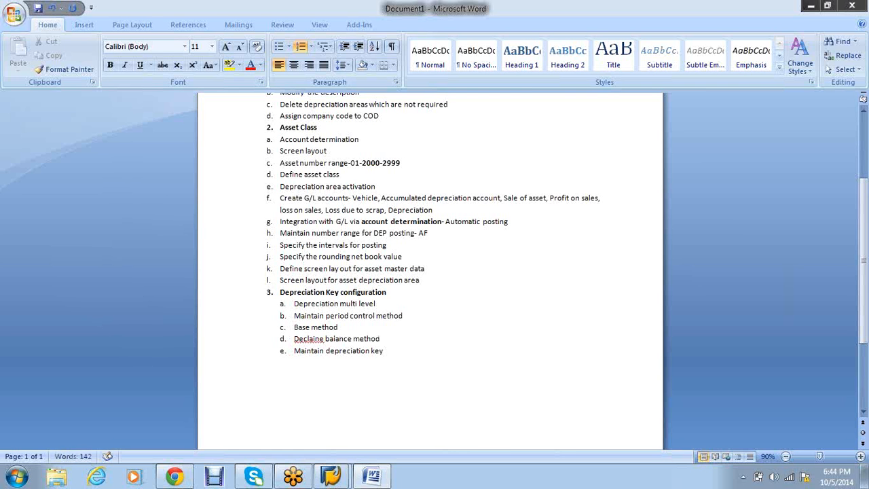
pyautogui.rightClick(307, 343)
pyautogui.click(371, 135)
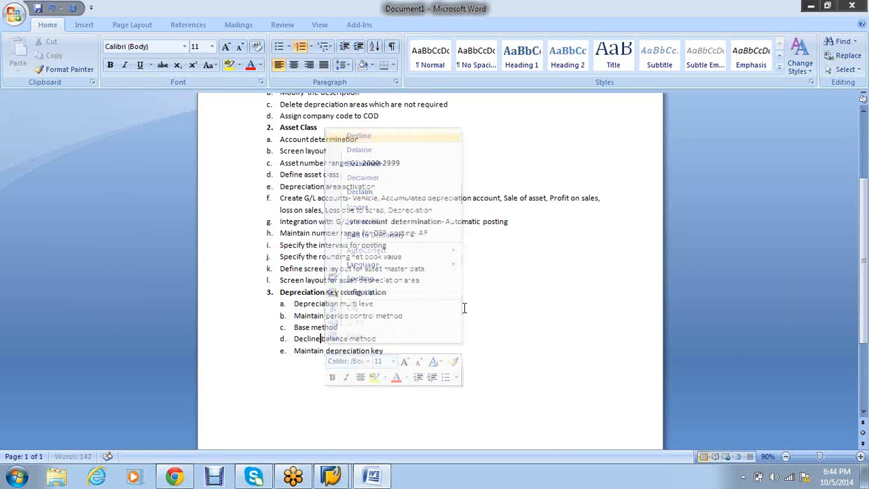
# - Highlight the "Base method" and "Decline balance method" lines in yellow
pyautogui.moveTo(380, 339); pyautogui.dragTo(310, 331)
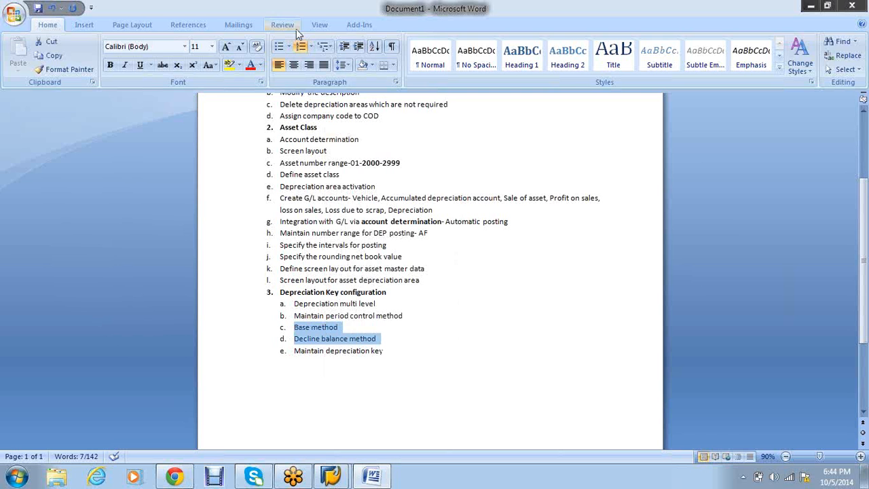
pyautogui.click(239, 66)
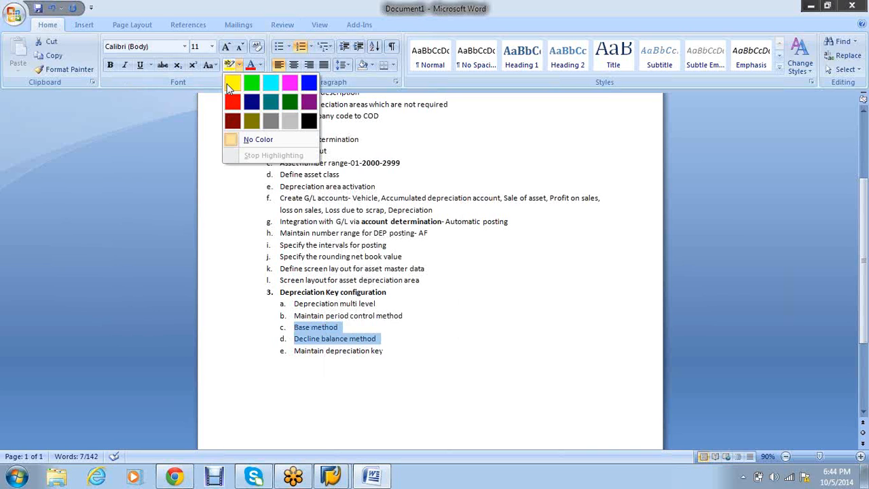
pyautogui.click(231, 84)
# - Add an unnumbered line "Straight line method" below the outline, separated by a blank line
pyautogui.click(461, 358)
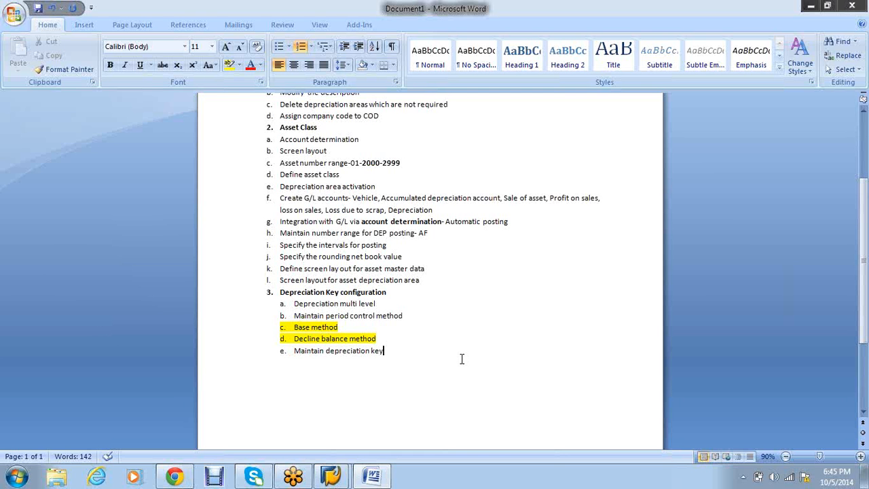
pyautogui.press('Return')
pyautogui.press('Return')
pyautogui.press('Return')
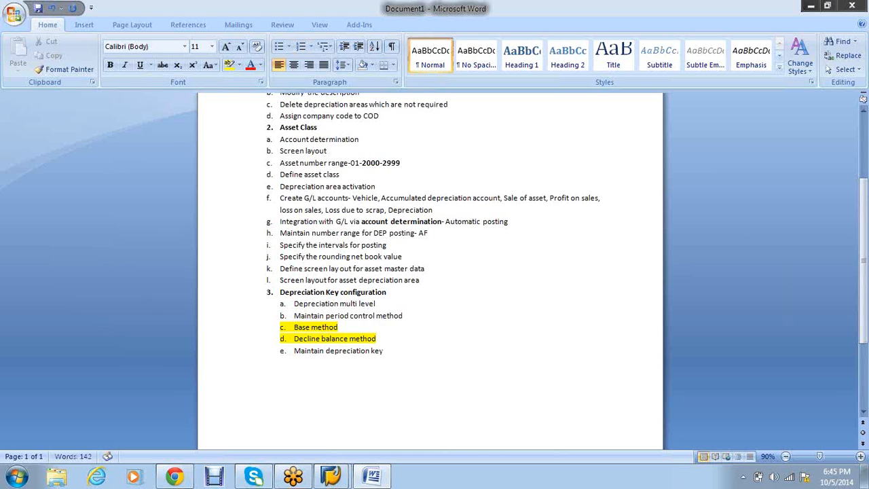
pyautogui.write('Straight line method')
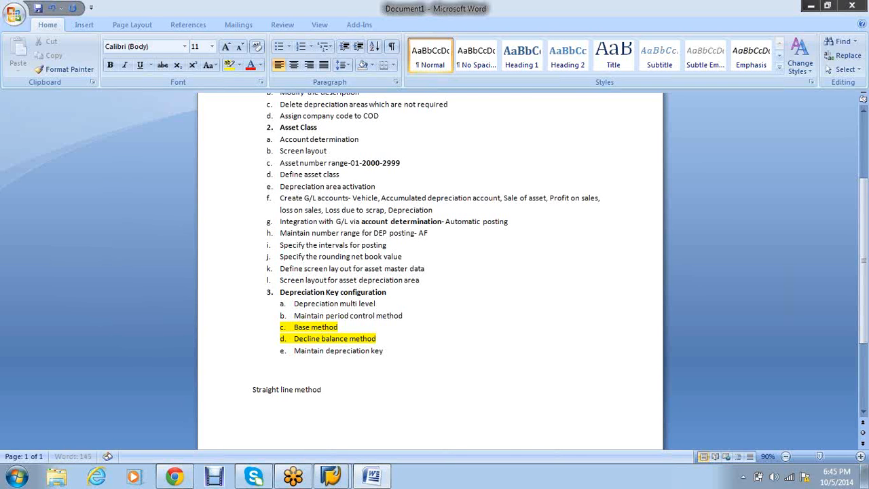
# - Add a line "Diminishing balance method" below the straight line method line
pyautogui.press('Return')
pyautogui.write('D mi')
pyautogui.write('nishing')
pyautogui.write(' balanc')
pyautogui.write('e')
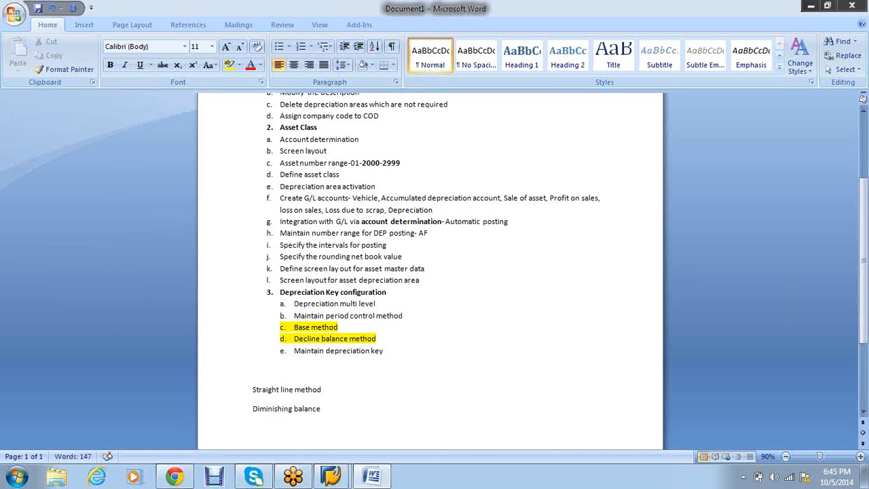
pyautogui.write(' method')
# - Insert the lines "Asset value= 100000" and "Depreciation= 10%" under Straight line method, followed by an empty line
pyautogui.press('Up')
pyautogui.press('Return')
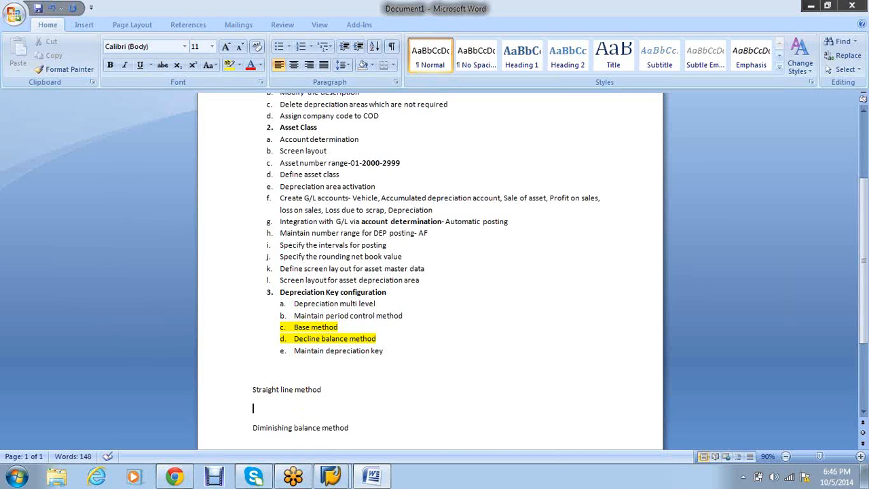
pyautogui.write('Asset value= 100000')
pyautogui.press('Return')
pyautogui.write('Dep')
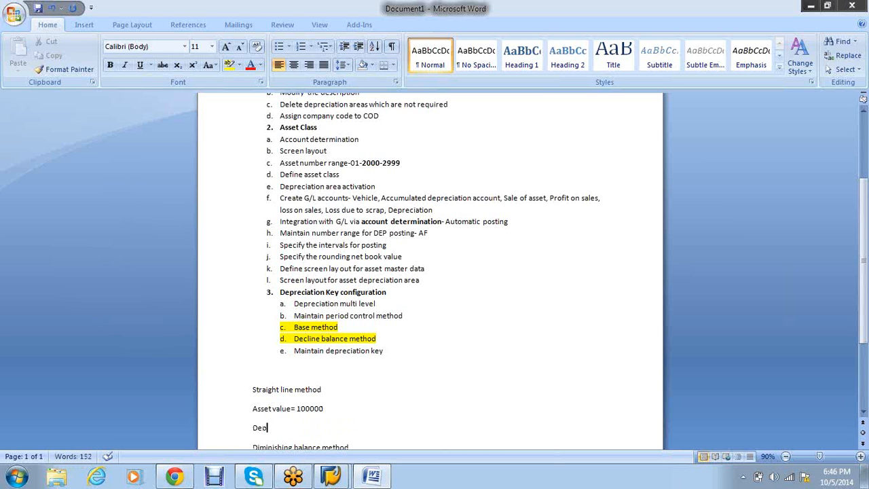
pyautogui.write('reciation= 10%')
pyautogui.press('Return')
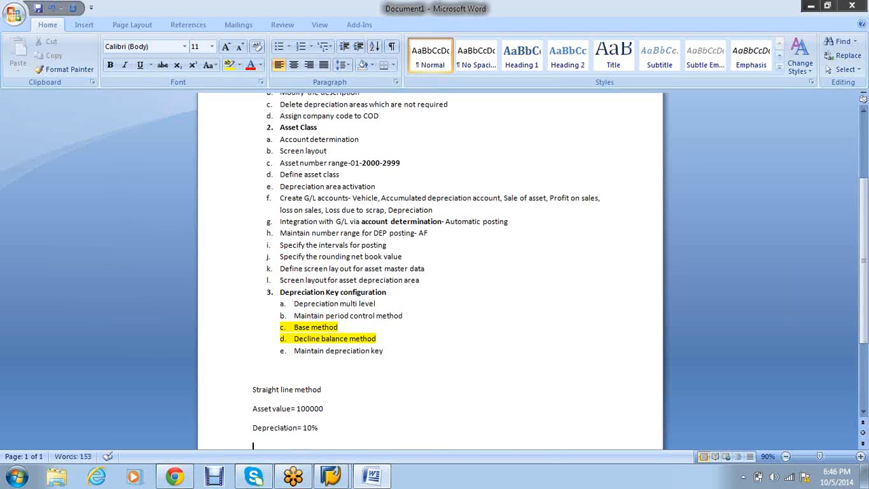
pyautogui.press('Return')
pyautogui.write('Diminishing balance method')
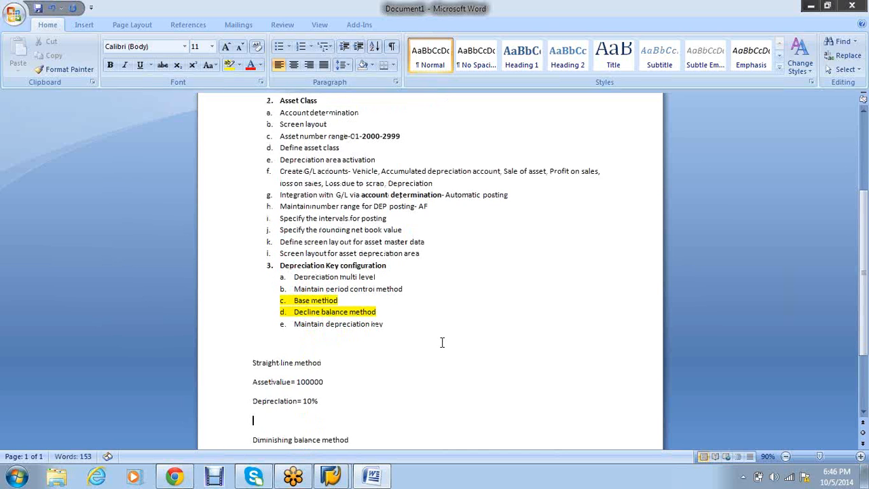
pyautogui.scroll(-1, 440, 344)
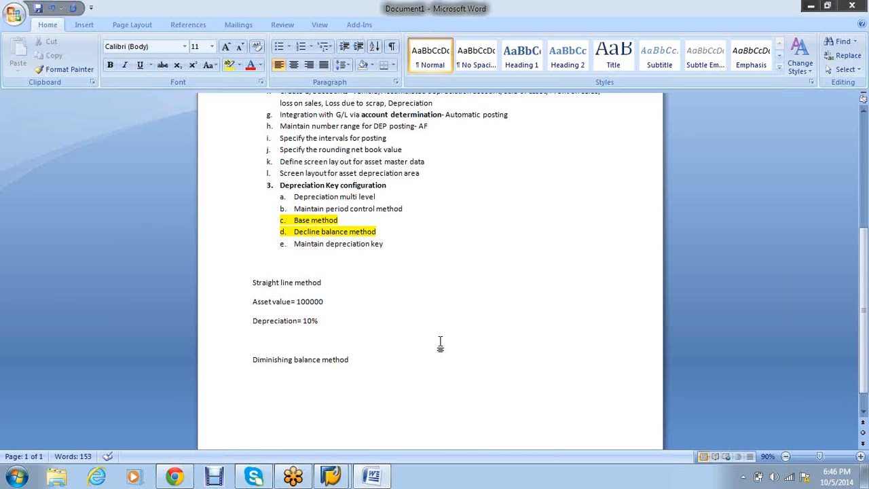
pyautogui.write('10000-10000')
pyautogui.press('Left')
pyautogui.press('Left')
pyautogui.press('Left')
pyautogui.press('Left')
pyautogui.press('Left')
pyautogui.press('Left')
pyautogui.write('0')
pyautogui.press('Right')
pyautogui.press('Right')
pyautogui.press('Right')
pyautogui.press('Right')
pyautogui.press('Right')
pyautogui.press('Right')
pyautogui.write('-10000')
# - Write the first calculation "100000*10/100=10000" under Diminishing balance method
pyautogui.click(348, 359)
pyautogui.press('Return')
pyautogui.write('1000')
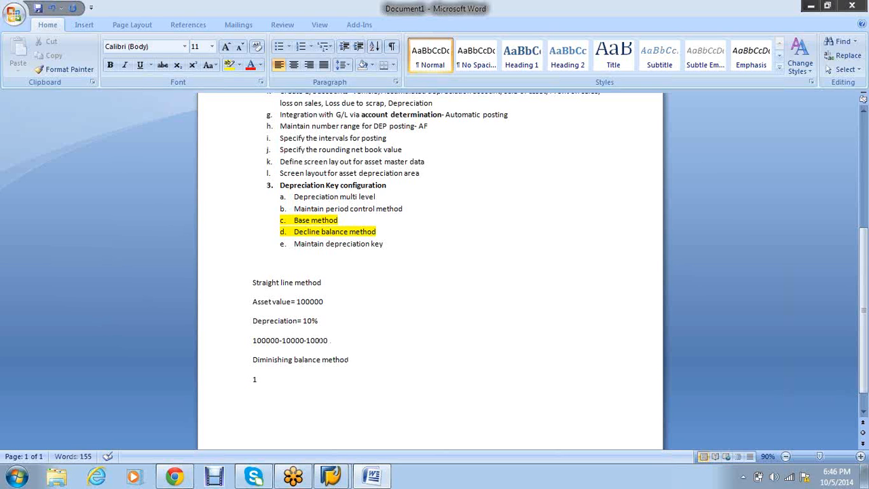
pyautogui.write('0*10/100=10000')
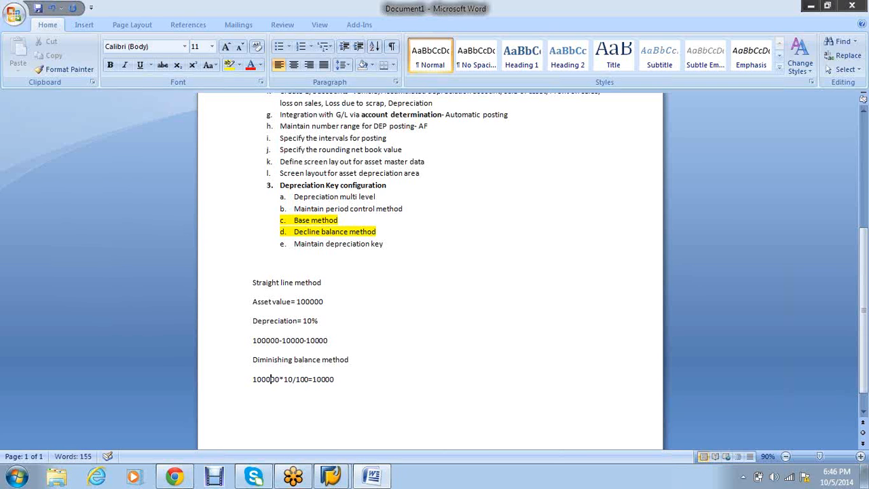
pyautogui.click(275, 379)
pyautogui.write('0')
pyautogui.press('Right')
pyautogui.press('Right')
pyautogui.press('Right')
pyautogui.press('Right')
pyautogui.press('Right')
pyautogui.press('Right')
pyautogui.press('Right')
pyautogui.press('Right')
pyautogui.press('Right')
pyautogui.press('Right')
pyautogui.press('Right')
pyautogui.press('Right')
pyautogui.press('Right')
pyautogui.press('Return')
pyautogui.write('100000-1000')
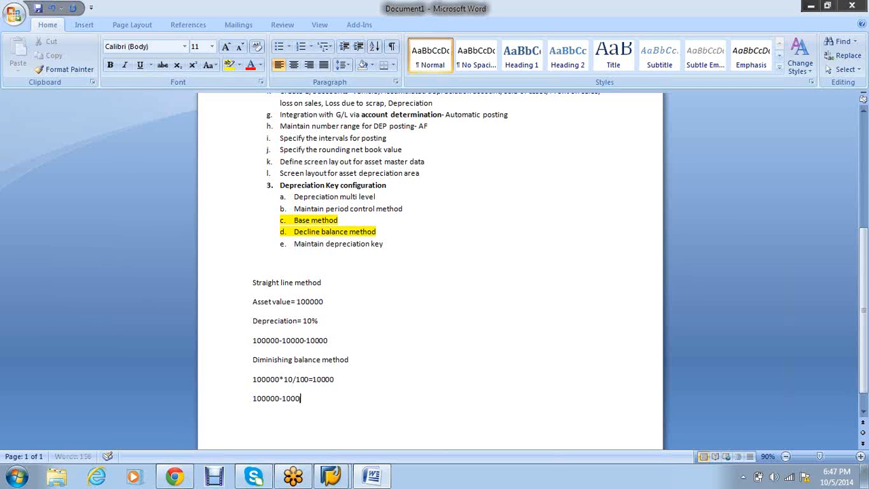
pyautogui.press('Left')
pyautogui.press('Left')
pyautogui.press('Left')
pyautogui.press('Left')
pyautogui.press('Left')
pyautogui.press('Left')
pyautogui.press('Left')
pyautogui.press('Left')
pyautogui.press('Left')
pyautogui.press('Left')
pyautogui.press('Left')
pyautogui.press('Left')
pyautogui.press('Left')
pyautogui.press('Left')
pyautogui.press('Left')
pyautogui.press('Left')
pyautogui.press('Left')
pyautogui.press('Left')
pyautogui.press('Left')
pyautogui.press('Left')
pyautogui.press('Left')
pyautogui.press('Left')
pyautogui.press('Left')
pyautogui.press('Left')
pyautogui.press('Left')
pyautogui.write('*')
pyautogui.press('BackSpace')
pyautogui.write('(')
pyautogui.press('Right')
pyautogui.press('Right')
pyautogui.press('Right')
pyautogui.press('Right')
pyautogui.press('Right')
pyautogui.press('Right')
pyautogui.press('Right')
pyautogui.press('Right')
pyautogui.press('Right')
pyautogui.press('Right')
pyautogui.press('Right')
pyautogui.press('Right')
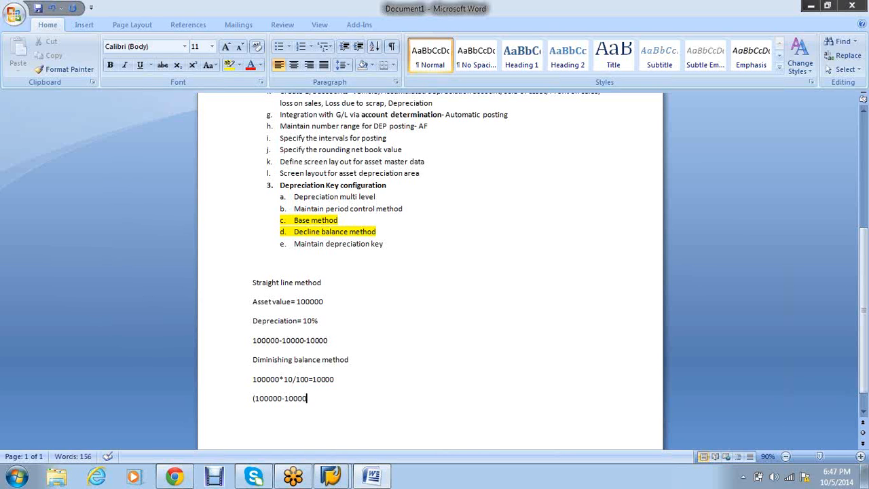
pyautogui.write(')*10/100=')
# - Prefix the first diminishing balance calculation with "1st year="
pyautogui.press('Up')
pyautogui.press('Left')
pyautogui.press('Left')
pyautogui.press('Left')
pyautogui.press('Left')
pyautogui.press('Left')
pyautogui.press('Left')
pyautogui.press('Left')
pyautogui.press('Left')
pyautogui.press('Left')
pyautogui.press('Left')
pyautogui.press('Left')
pyautogui.press('Left')
pyautogui.press('Left')
pyautogui.press('Left')
pyautogui.press('Left')
pyautogui.press('Left')
pyautogui.press('Left')
pyautogui.press('Left')
pyautogui.press('Left')
pyautogui.press('Left')
pyautogui.press('Left')
pyautogui.press('Down')
pyautogui.press('Down')
pyautogui.press('Up')
pyautogui.press('Left')
pyautogui.press('Left')
pyautogui.press('Left')
pyautogui.press('Left')
pyautogui.press('Left')
pyautogui.press('Left')
pyautogui.press('Left')
pyautogui.press('Left')
pyautogui.press('Left')
pyautogui.press('Left')
pyautogui.press('Left')
pyautogui.press('Left')
pyautogui.press('Left')
pyautogui.press('Left')
pyautogui.press('Left')
pyautogui.press('Left')
pyautogui.press('Left')
pyautogui.press('Left')
pyautogui.write('1st year')
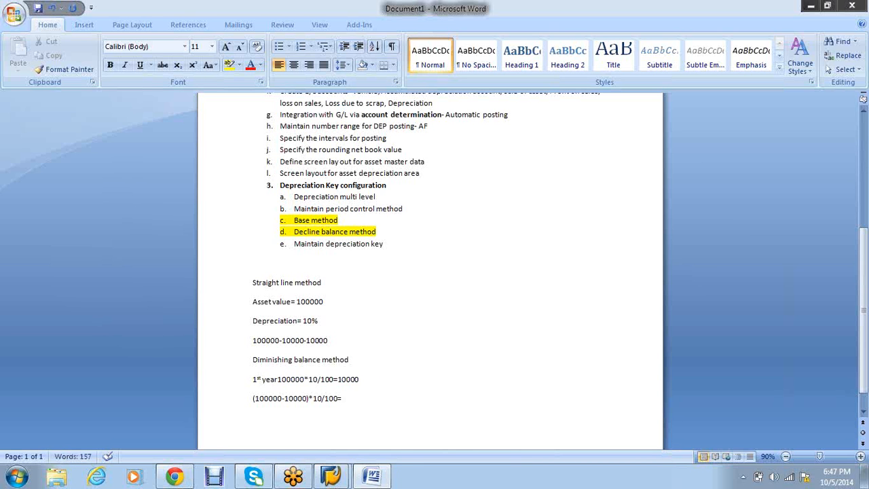
pyautogui.write('=')
# - Prefix the second diminishing balance calculation with "2nd year=" and complete it with the result 9000
pyautogui.click(252, 398)
pyautogui.write('2nd year')
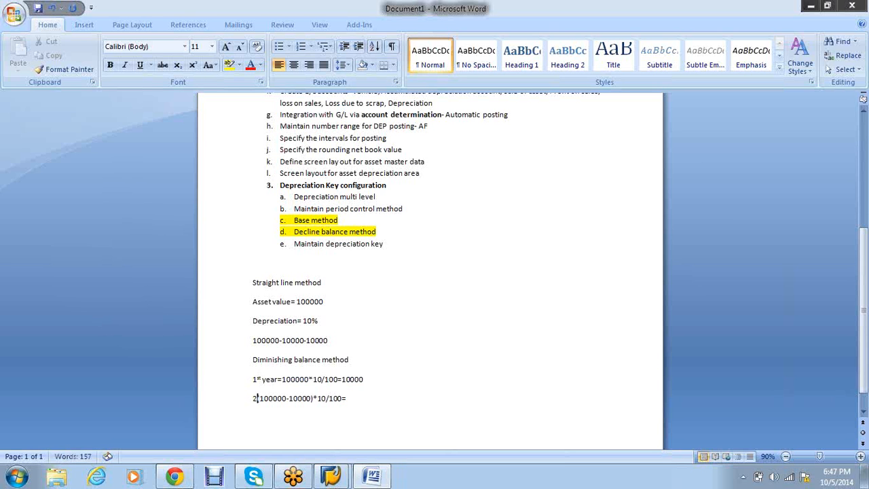
pyautogui.write('=')
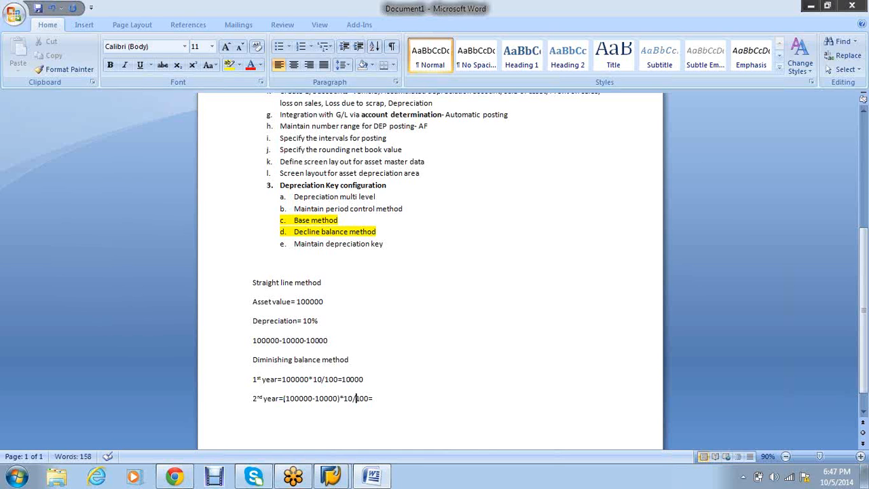
pyautogui.write('9000')
pyautogui.scroll(-3, 380, 398)
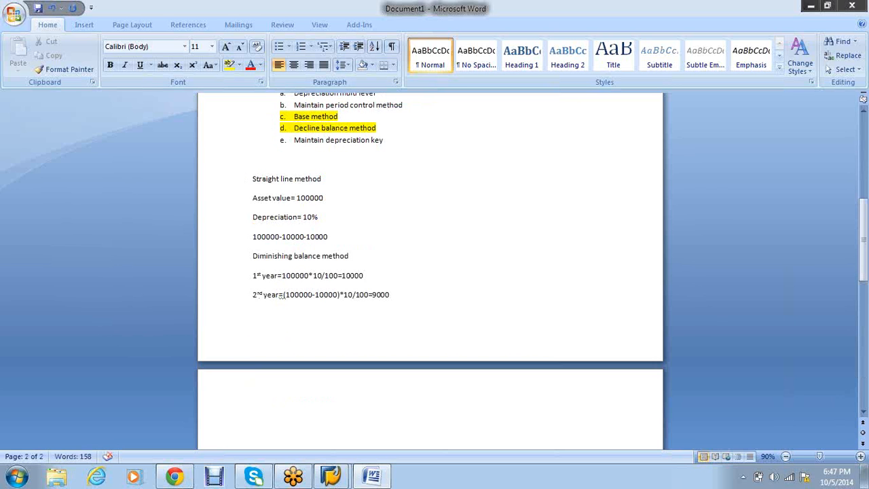
pyautogui.press('Return')
pyautogui.write('3rd year= (100000-100')
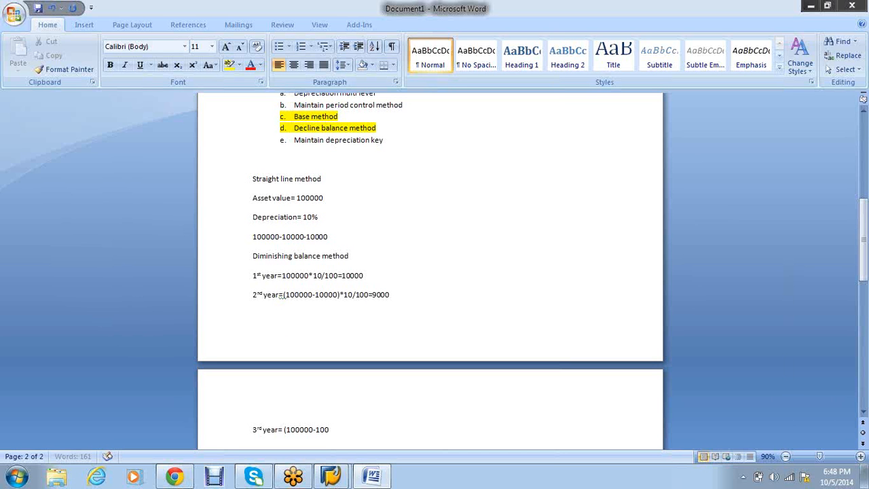
pyautogui.write('00-9000)*10/10')
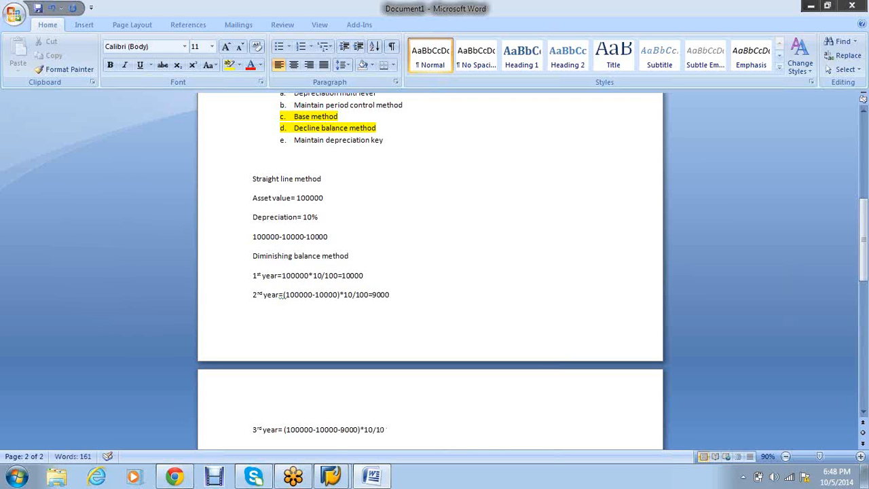
pyautogui.write('0=8100')
# - Make the "Straight line method" and "Diminishing balance method" headings bold
pyautogui.moveTo(337, 177); pyautogui.dragTo(254, 179)
pyautogui.hotkey('ctrl', 'b')
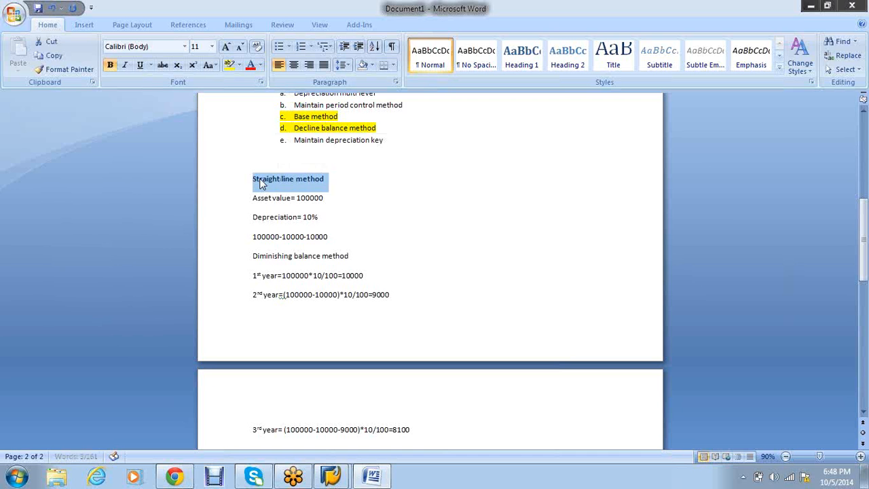
pyautogui.moveTo(347, 256); pyautogui.dragTo(271, 252)
pyautogui.hotkey('ctrl', 'b')
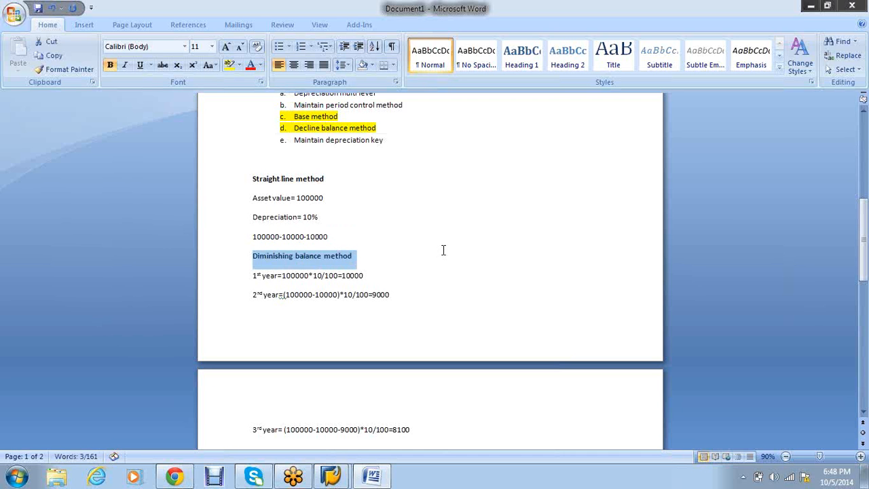
pyautogui.click(443, 247)
pyautogui.scroll(-1, 445, 245)
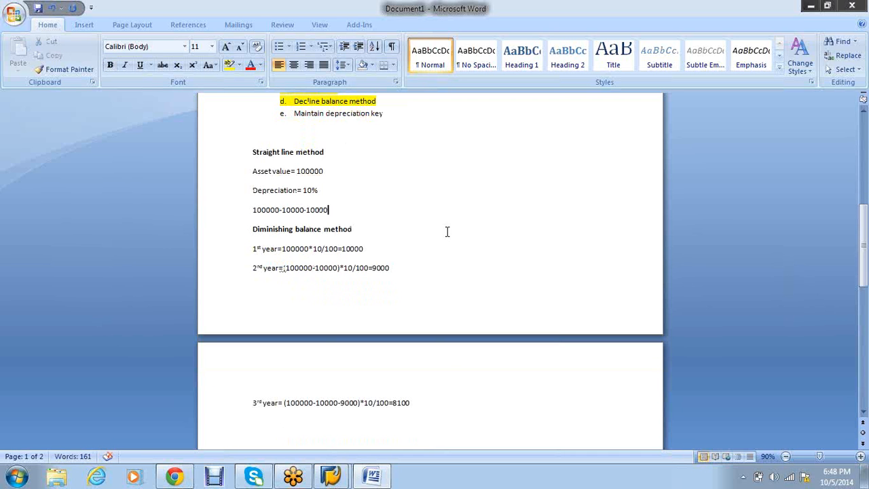
# - Remove the empty line above the "Straight line method" heading
pyautogui.click(296, 128)
pyautogui.press('Delete')
pyautogui.scroll(3, 481, 257)
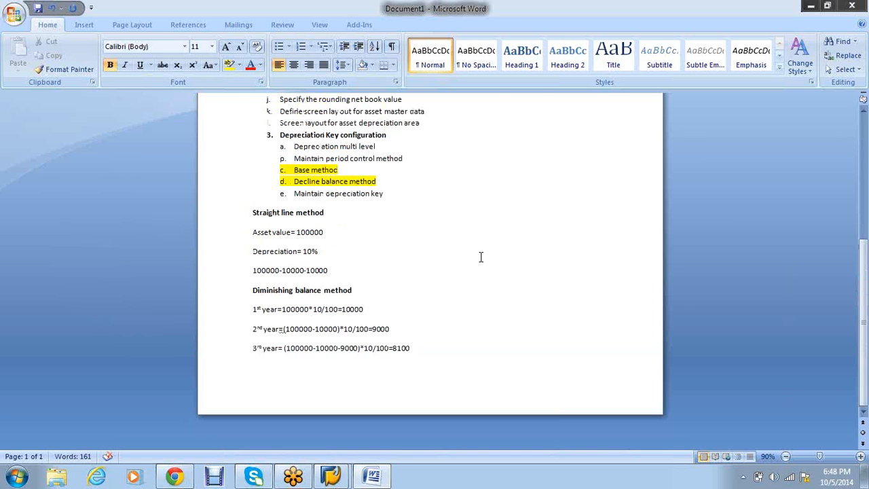
pyautogui.scroll(2, 481, 256)
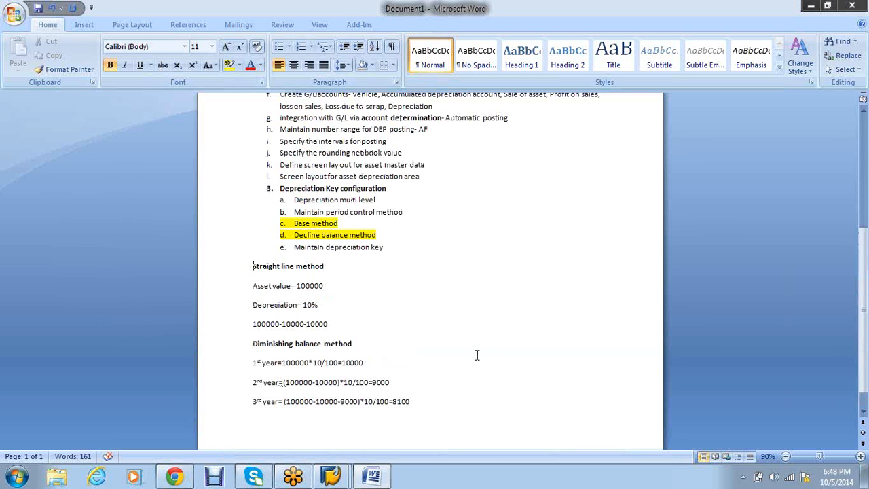
pyautogui.scroll(-4, 477, 355)
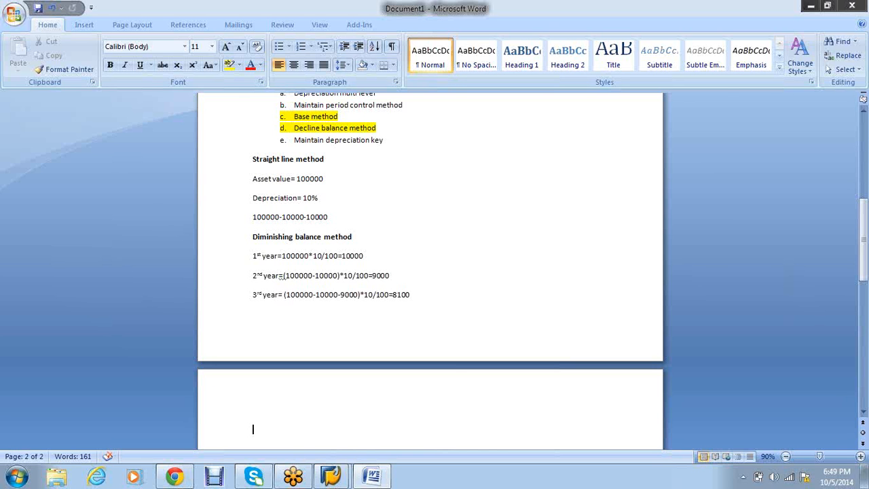
# - Examine the Depreciation Key configuration steps, comparing items a to d with the final item "Maintain depreciation key"
pyautogui.scroll(3, 481, 333)
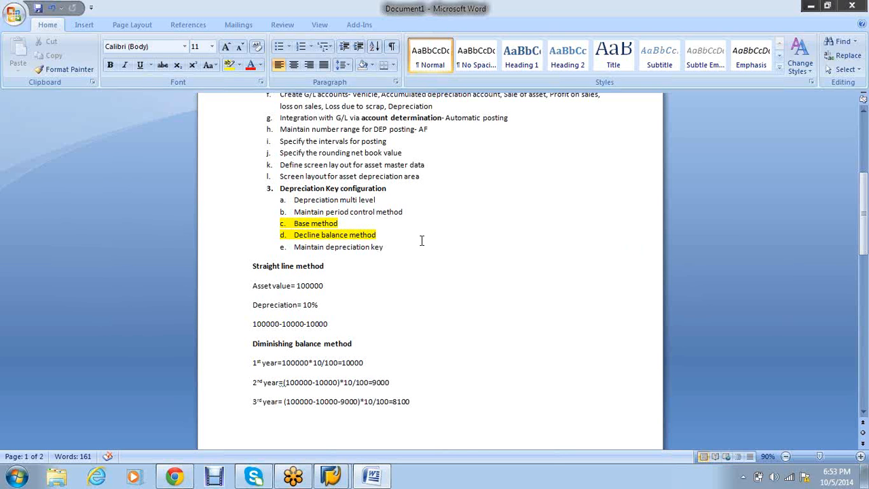
pyautogui.moveTo(378, 235); pyautogui.dragTo(306, 203)
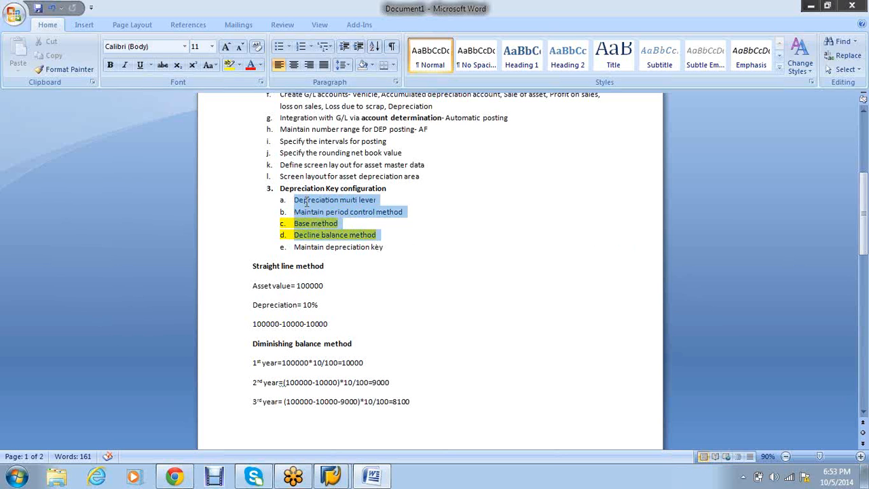
pyautogui.moveTo(384, 248); pyautogui.dragTo(339, 249)
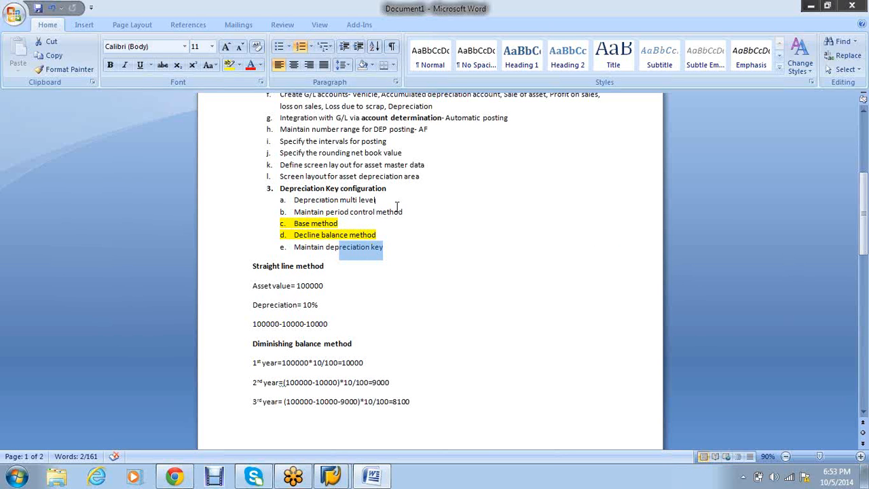
pyautogui.click(437, 269)
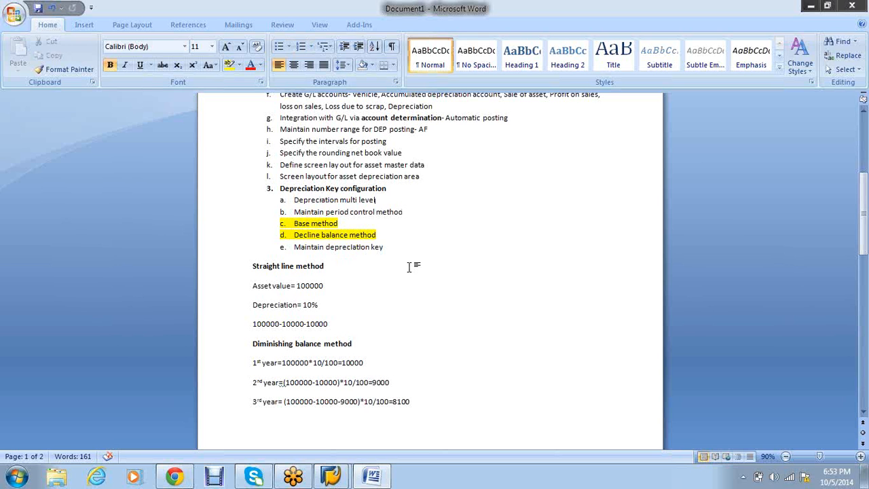
pyautogui.moveTo(382, 248); pyautogui.dragTo(295, 249)
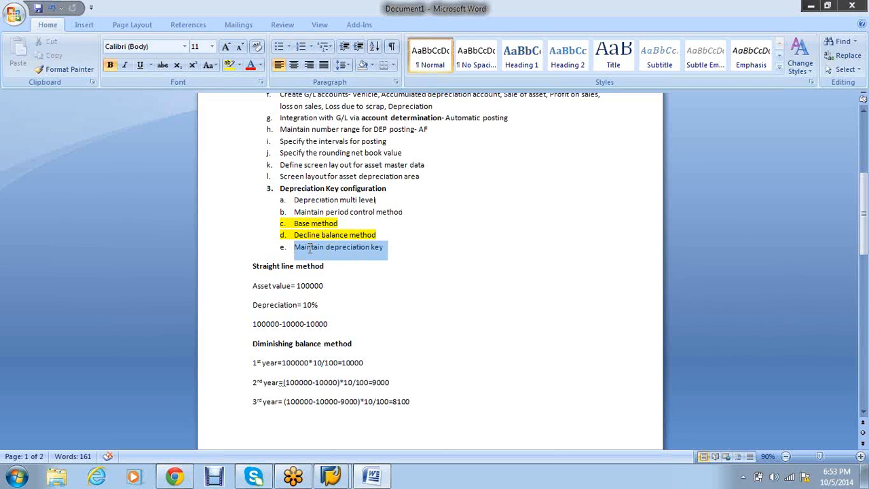
pyautogui.click(504, 343)
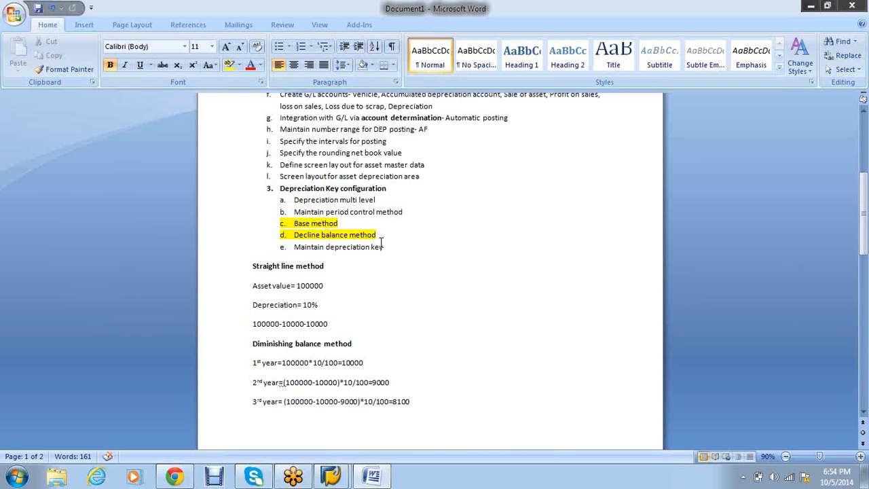
pyautogui.moveTo(378, 235); pyautogui.dragTo(307, 206)
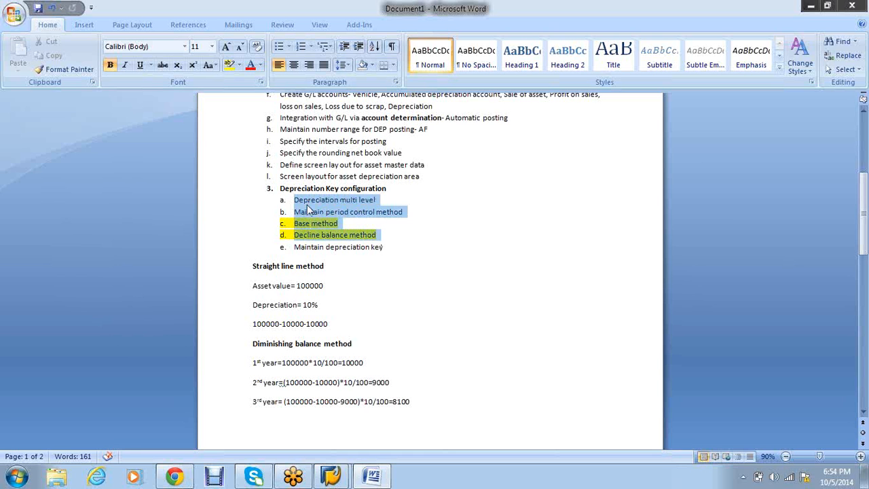
pyautogui.moveTo(386, 247); pyautogui.dragTo(344, 249)
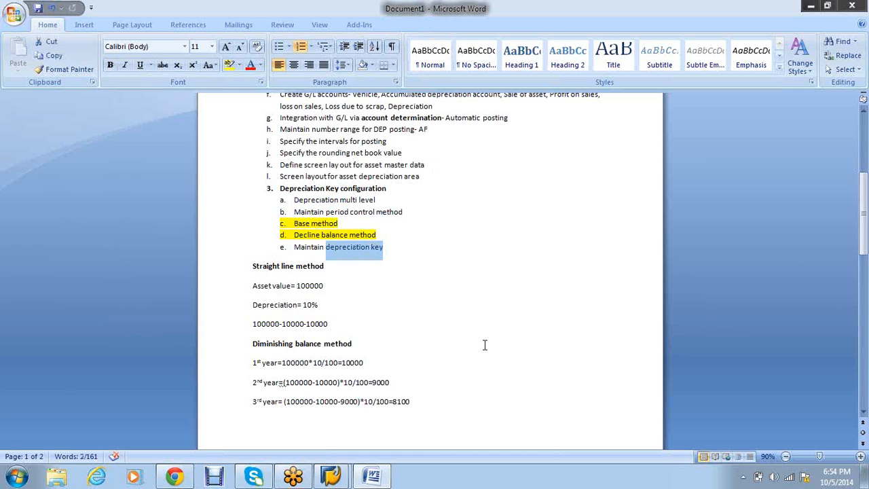
pyautogui.moveTo(377, 235); pyautogui.dragTo(307, 205)
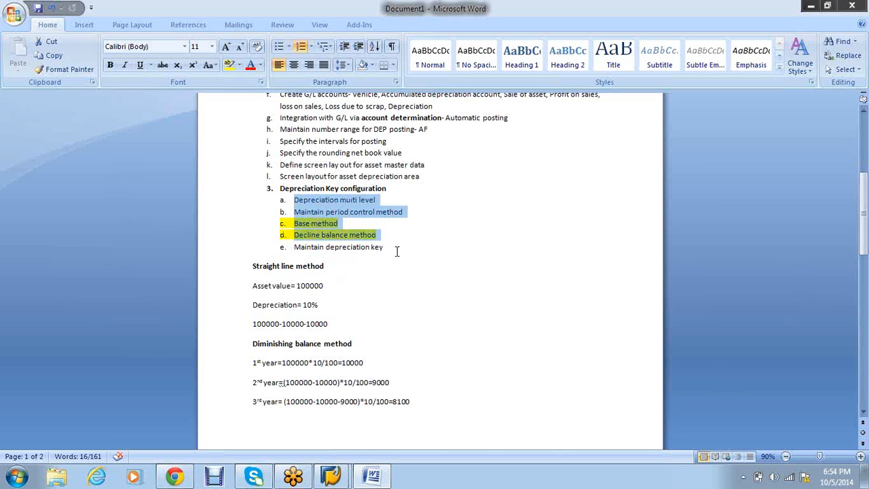
pyautogui.moveTo(395, 250); pyautogui.dragTo(321, 243)
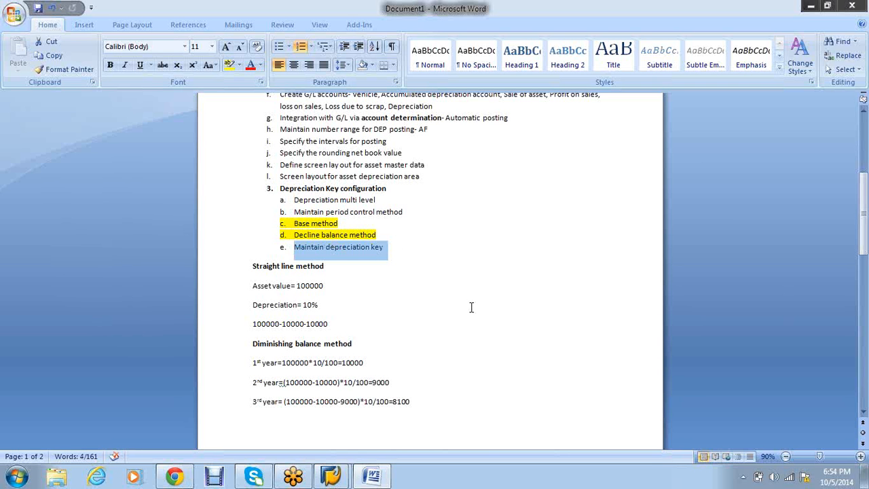
# - Review the Asset Class steps, including account determination and asset number range, and go over the depreciation key steps again
pyautogui.scroll(1, 471, 308)
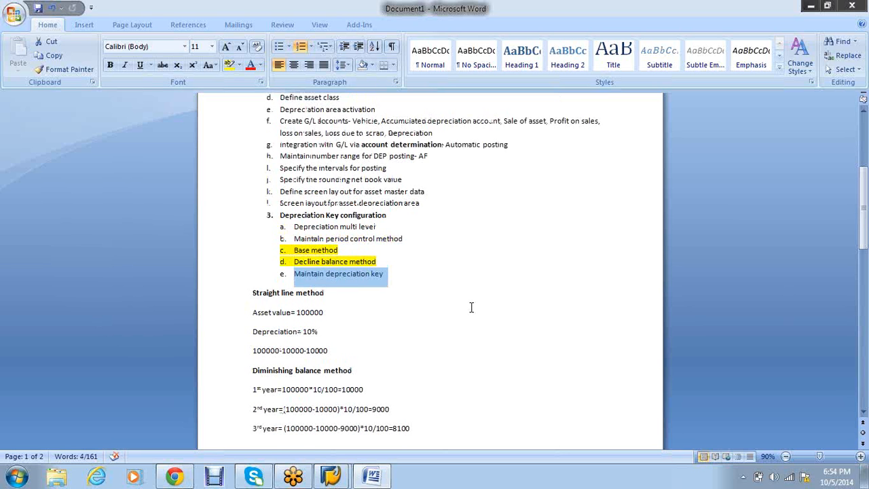
pyautogui.scroll(2, 471, 307)
pyautogui.scroll(2, 472, 308)
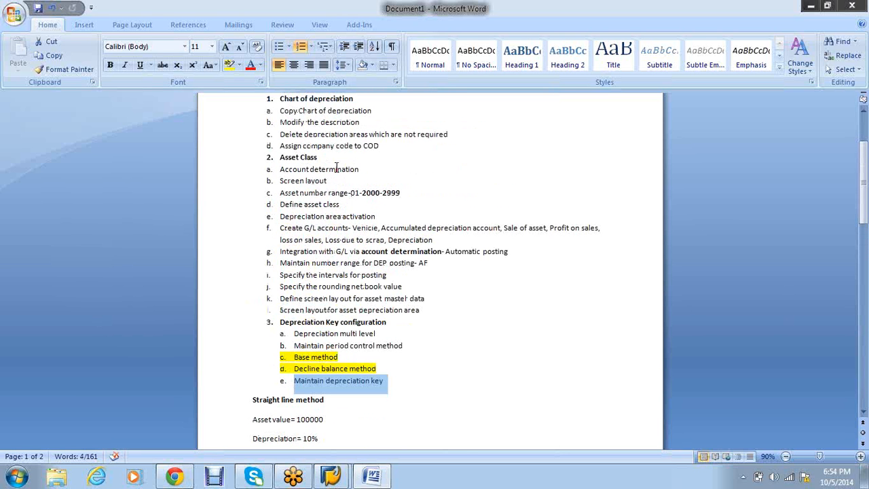
pyautogui.click(336, 167)
pyautogui.click(326, 191)
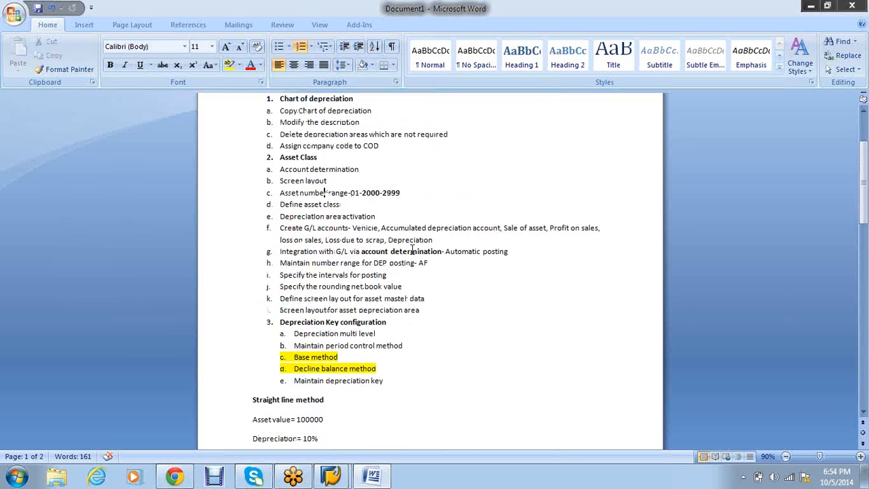
pyautogui.scroll(-2, 357, 328)
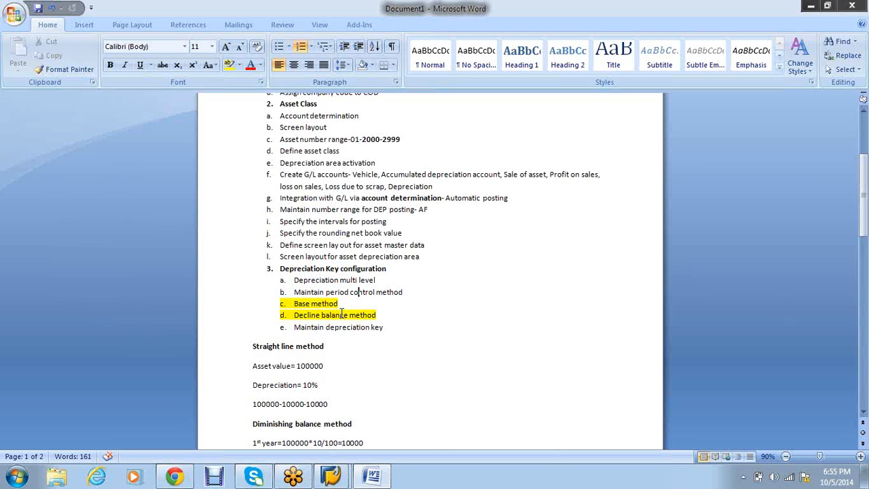
pyautogui.click(383, 316)
pyautogui.moveTo(369, 313); pyautogui.dragTo(306, 286)
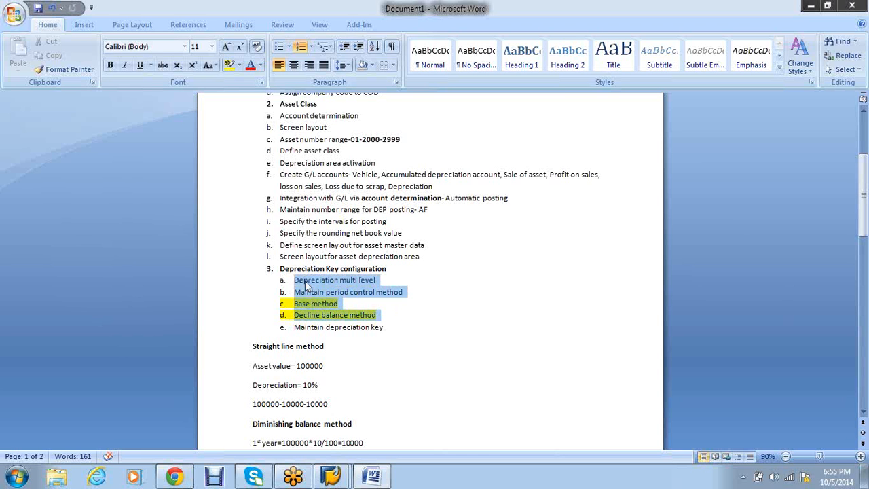
pyautogui.moveTo(383, 328); pyautogui.dragTo(373, 328)
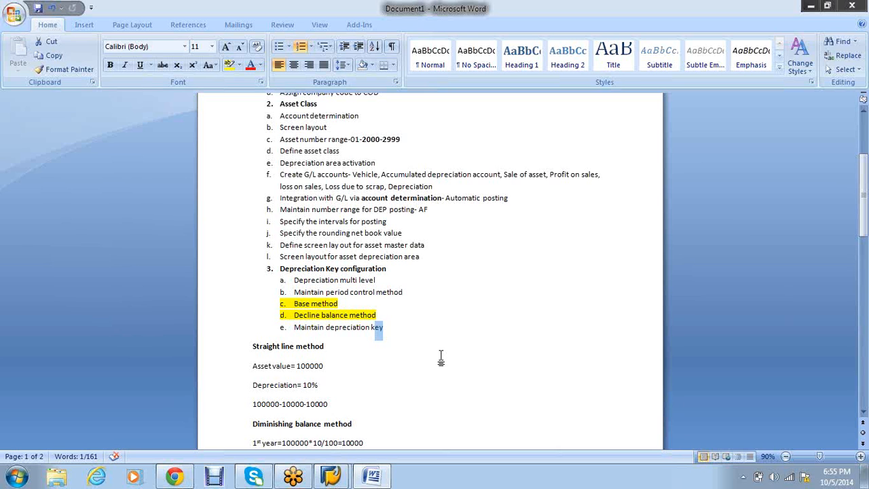
pyautogui.click(441, 358)
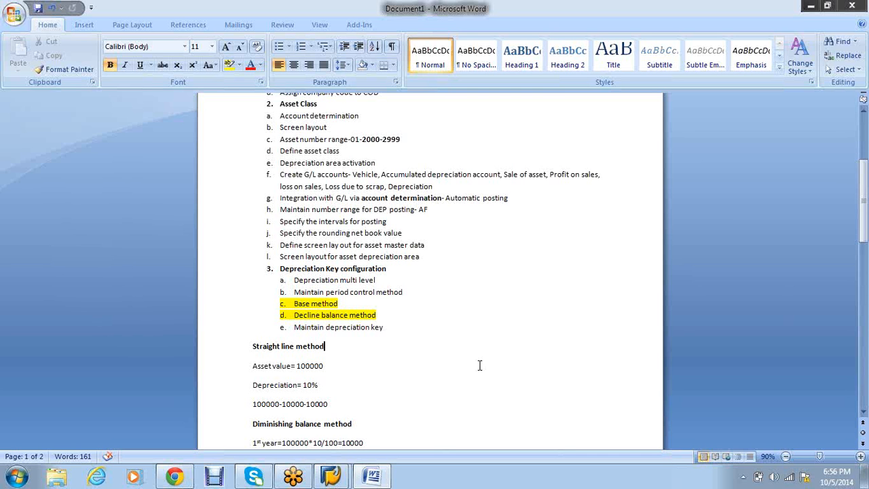
# - Add the bold heading "Asset master data" on the second page, below the depreciation calculations
pyautogui.scroll(-5, 453, 331)
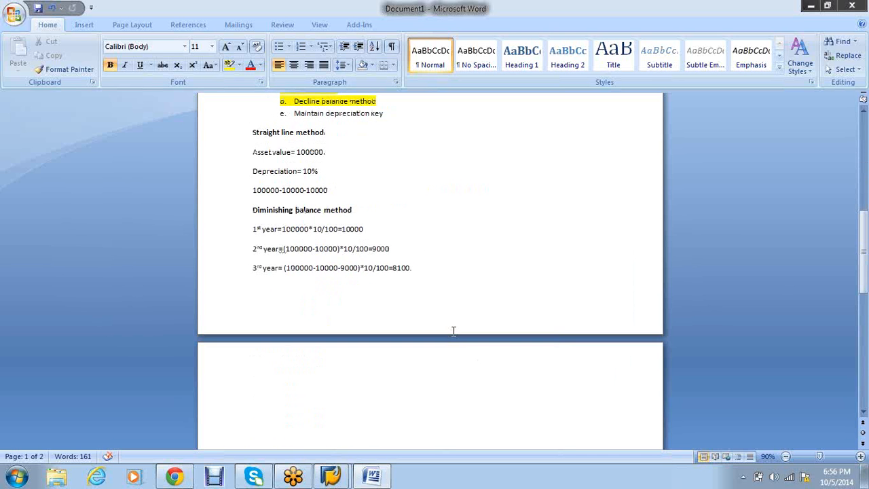
pyautogui.scroll(-3, 454, 331)
pyautogui.click(453, 330)
pyautogui.write('Asset')
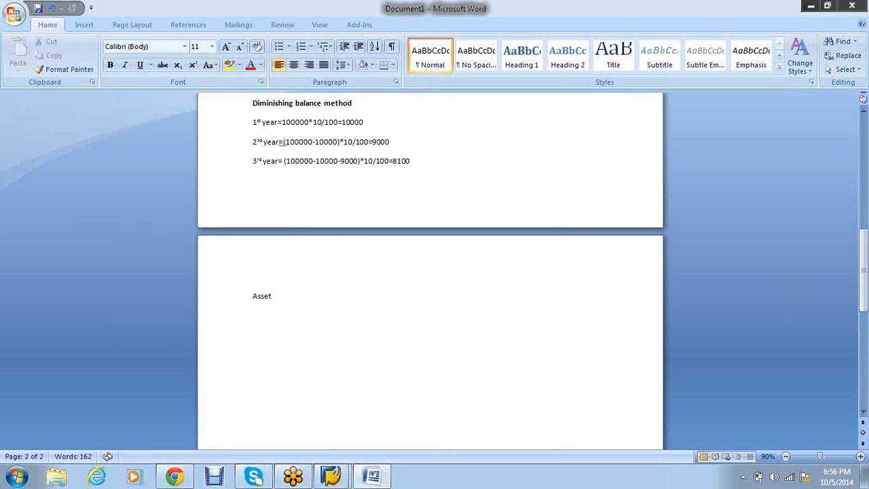
pyautogui.write('master data')
pyautogui.moveTo(314, 296); pyautogui.dragTo(257, 289)
pyautogui.hotkey('ctrl', 'b')
pyautogui.click(339, 301)
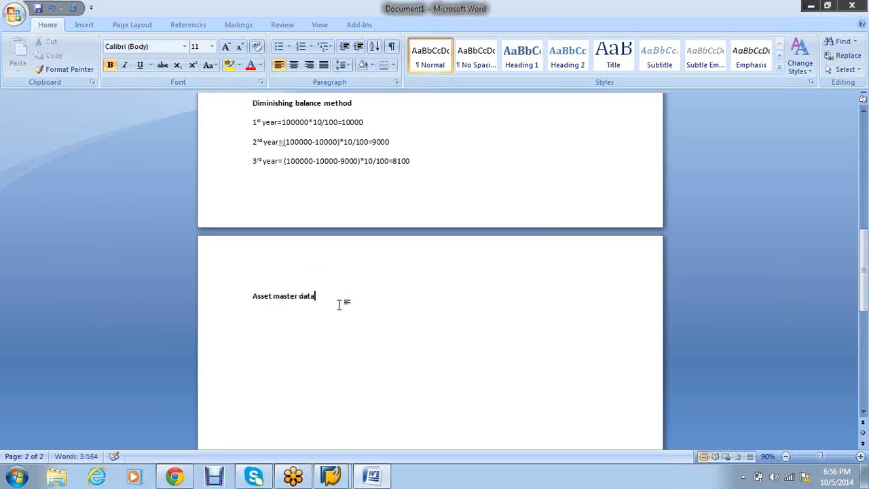
# - Start a numbered list under the "Asset master data" heading with the first item "Define main asset"
pyautogui.press('Return')
pyautogui.write('1. Deifne')
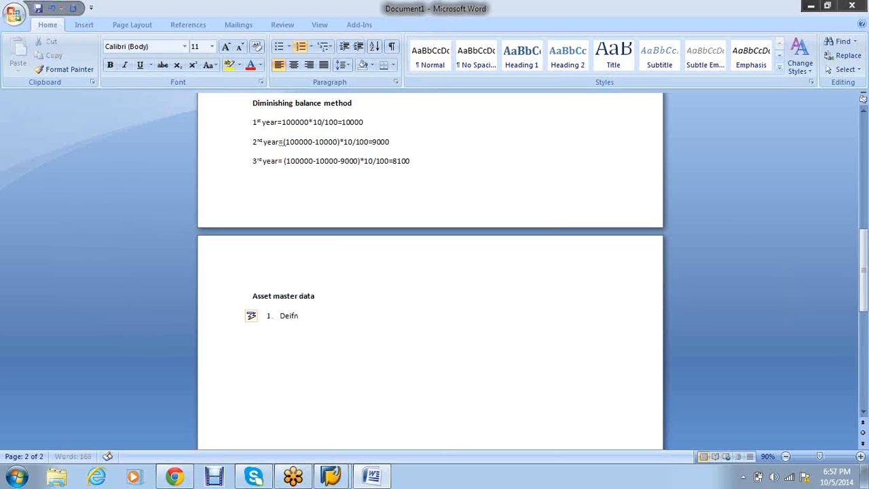
pyautogui.press('BackSpace')
pyautogui.press('BackSpace')
pyautogui.press('BackSpace')
pyautogui.press('BackSpace')
pyautogui.write('fine main asset')
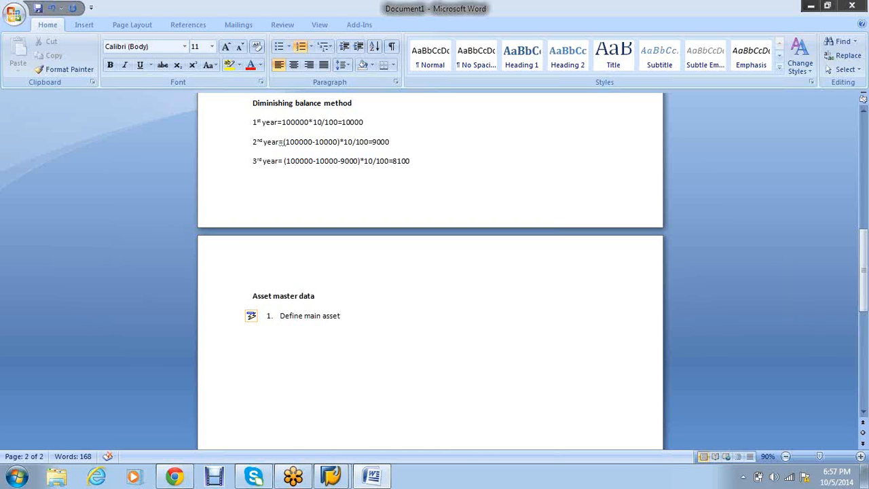
# - Append the sample number "- 2000.0" to the "Define main asset" item and add an empty second list item
pyautogui.press('Return')
pyautogui.press('Up')
pyautogui.click(362, 316)
pyautogui.write('- 200')
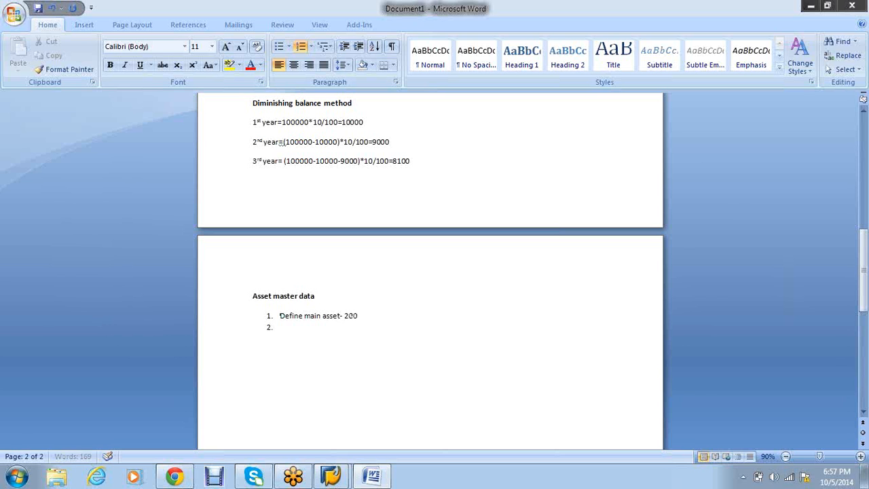
pyautogui.write('0.0')
pyautogui.press('Down')
pyautogui.write('Sub asset- 2000.1')
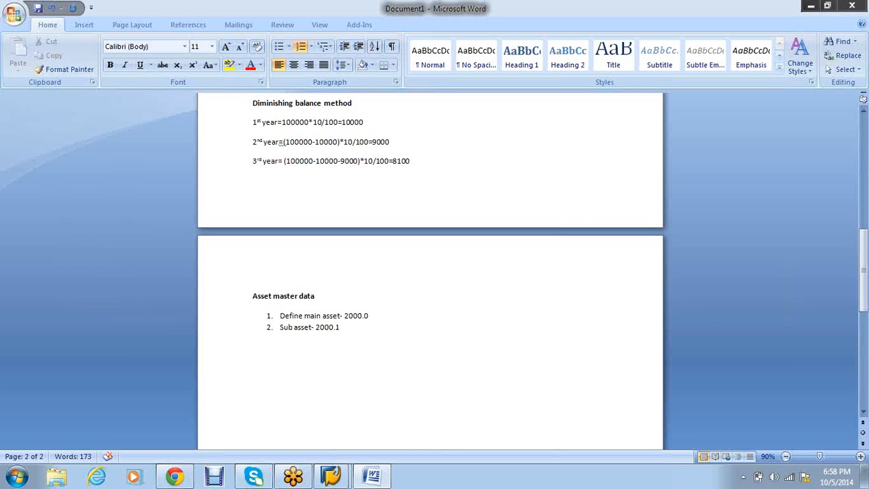
pyautogui.press('BackSpace')
pyautogui.press('BackSpace')
pyautogui.press('BackSpace')
pyautogui.press('BackSpace')
pyautogui.press('BackSpace')
pyautogui.press('BackSpace')
pyautogui.press('BackSpace')
pyautogui.press('BackSpace')
pyautogui.press('BackSpace')
pyautogui.press('BackSpace')
pyautogui.press('BackSpace')
pyautogui.press('BackSpace')
pyautogui.press('BackSpace')
pyautogui.press('BackSpace')
pyautogui.press('BackSpace')
pyautogui.press('BackSpace')
pyautogui.press('BackSpace')
pyautogui.press('BackSpace')
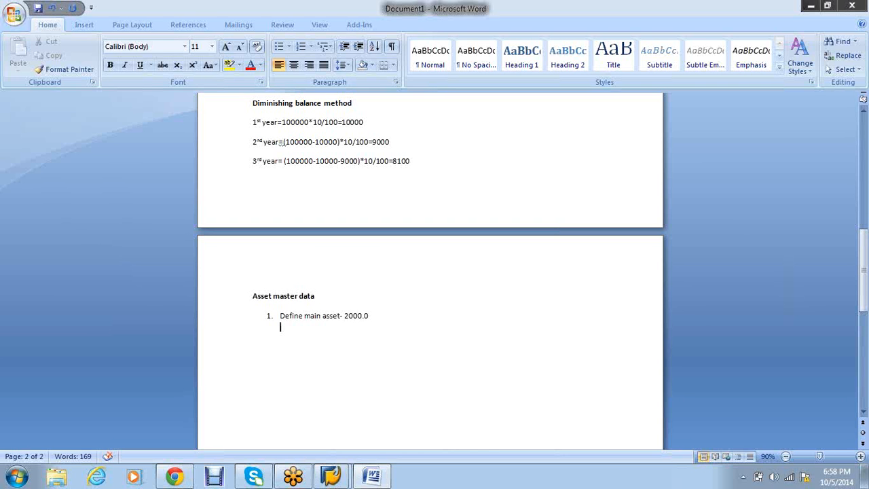
# - Add "Define sub asset" as item 2 and "Purchase asset" as item 3 of the asset master data list
pyautogui.write('2. Define')
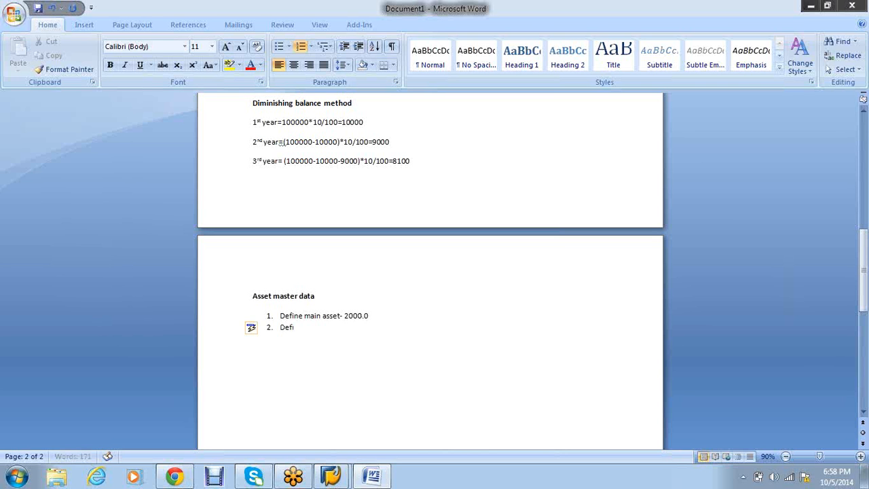
pyautogui.write(' sub asset')
pyautogui.press('Return')
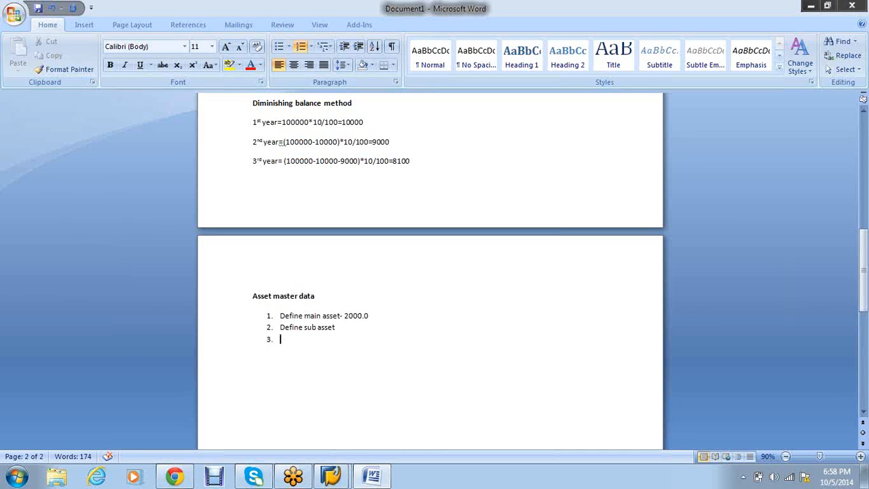
pyautogui.write('Purchase asset')
pyautogui.press('Return')
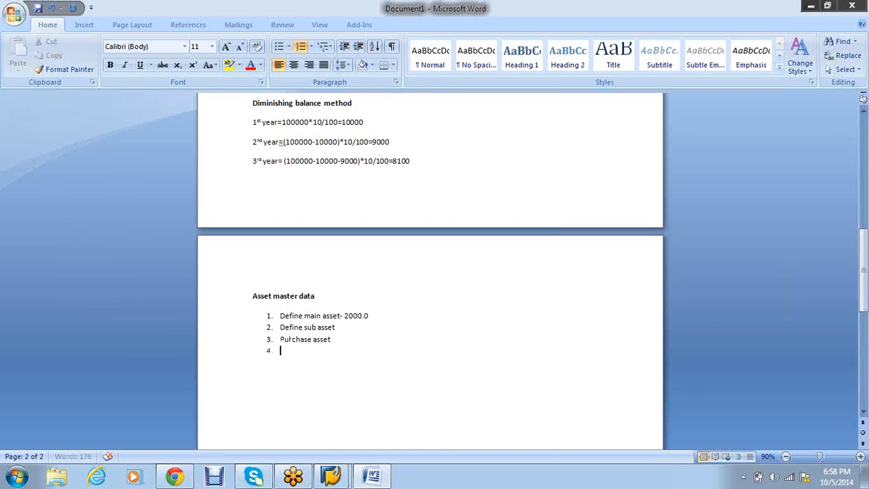
# - Add "View asset explorer" as item 4 and "Run depreciation" as item 5 of the list
pyautogui.write('View asset explor')
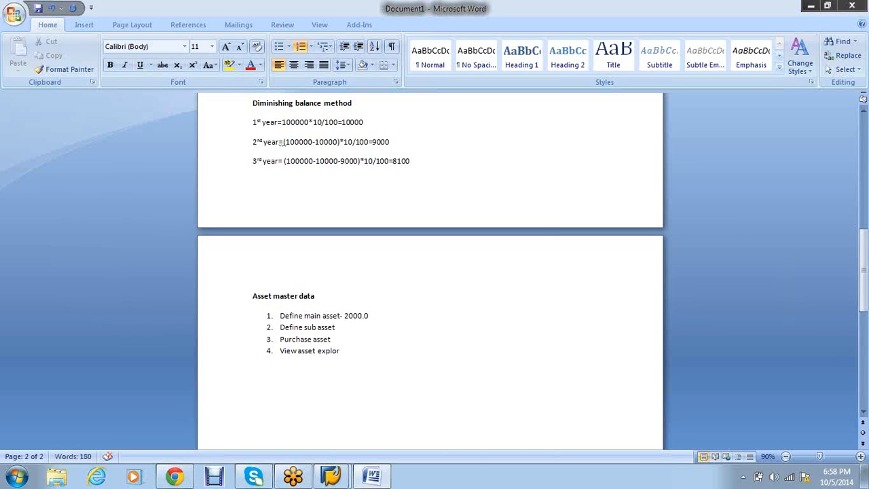
pyautogui.write('er')
pyautogui.press('Return')
pyautogui.write('Run depreciation')
pyautogui.press('Return')
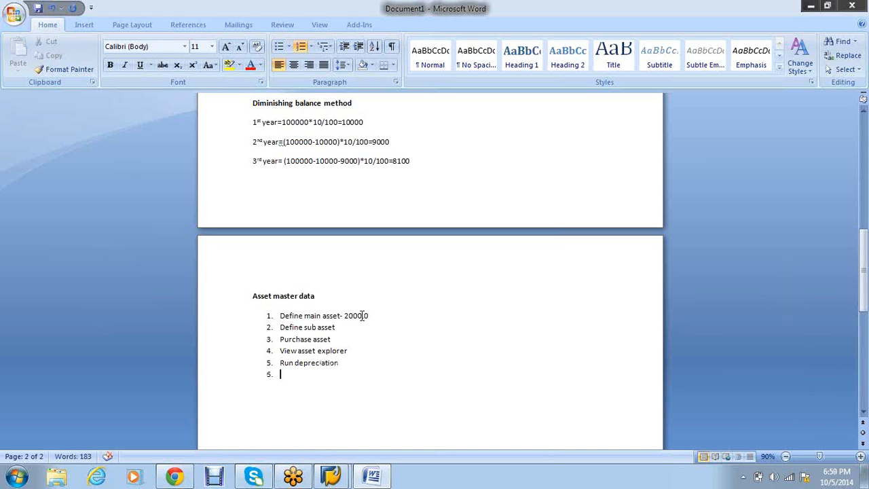
# - Add "Asset sale" as item 6 and "Asset scarp" as item 7 of the list
pyautogui.write('Asset s')
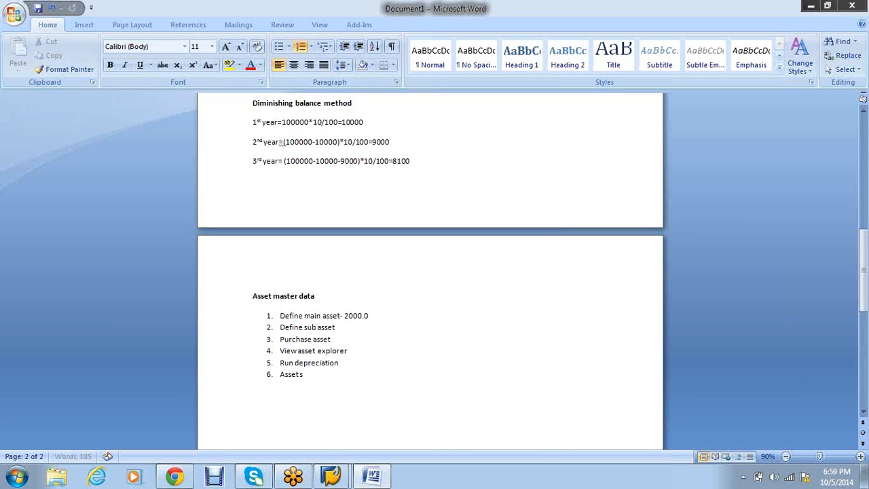
pyautogui.write('ale')
pyautogui.press('Return')
pyautogui.write('Asset scarp')
pyautogui.press('Up')
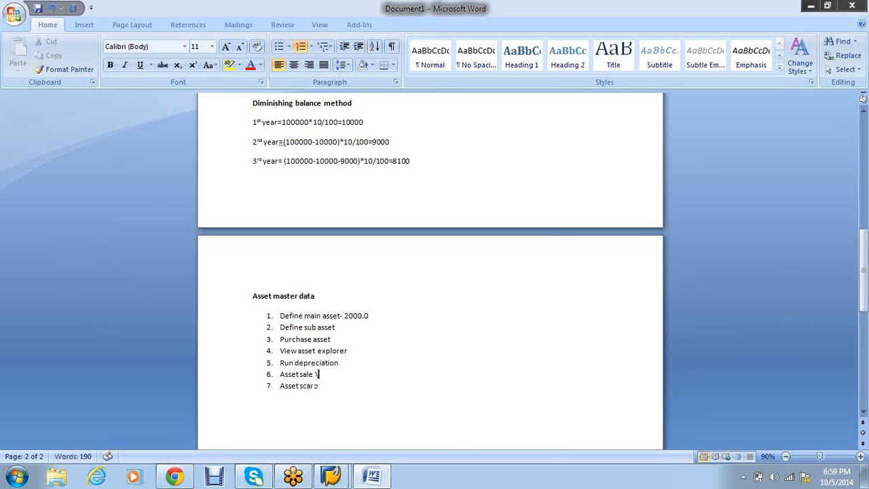
pyautogui.press('Down')
pyautogui.press('Return')
# - Add "Transfer of asset" as item 8 of the asset master data list
pyautogui.write('Trasfer o')
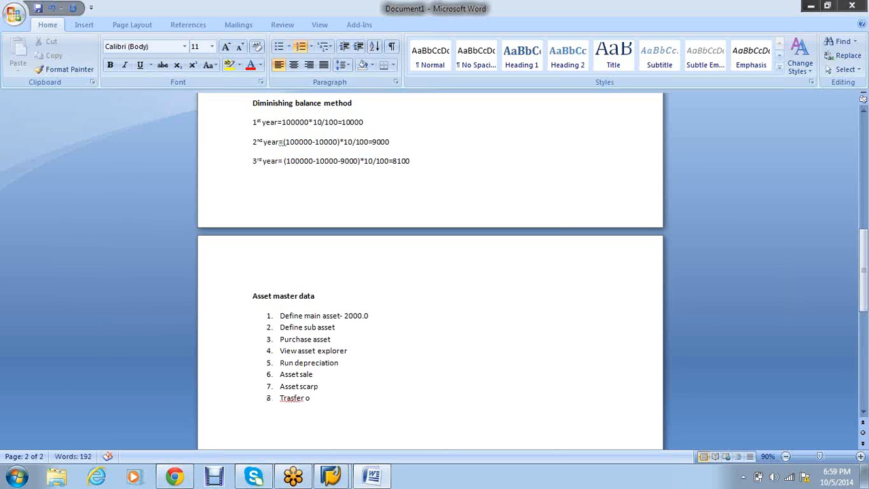
pyautogui.press('Left')
pyautogui.press('Left')
pyautogui.press('Left')
pyautogui.press('Left')
pyautogui.press('Left')
pyautogui.press('Left')
pyautogui.write('n')
pyautogui.press('Right')
pyautogui.press('Right')
pyautogui.press('Right')
pyautogui.press('Right')
pyautogui.press('Right')
pyautogui.press('Right')
pyautogui.write('f asset')
# - Add the indented bold line "OBCL- Two 0% tax code and assign in the OBCL" below the document title and remove the empty line beneath it
pyautogui.scroll(6, 362, 315)
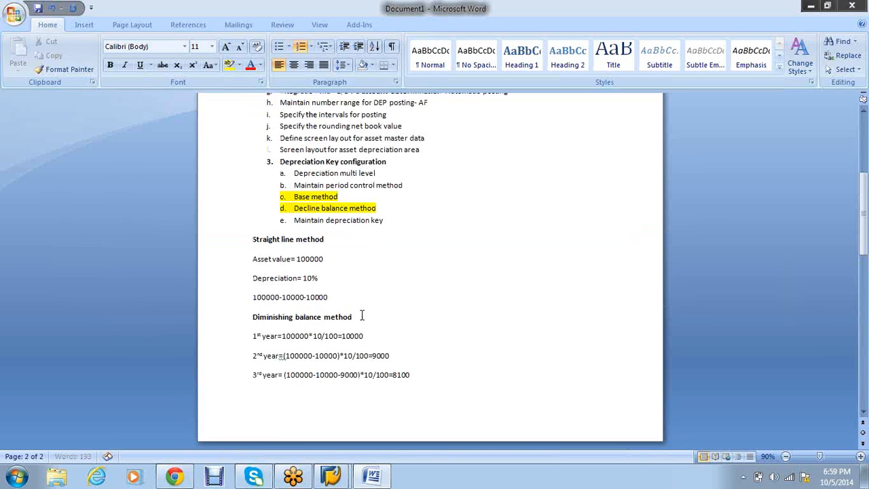
pyautogui.scroll(5, 362, 315)
pyautogui.hotkey('ctrl', 'Home')
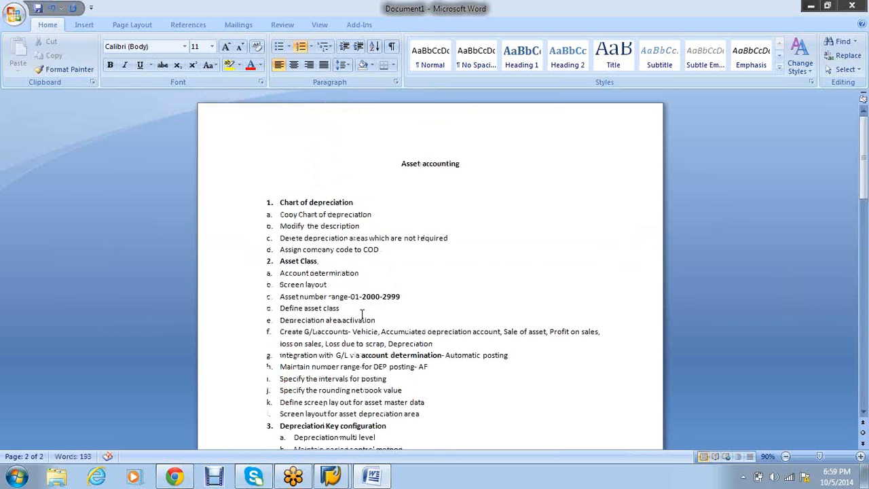
pyautogui.press('Return')
pyautogui.hotkey('ctrl', 'l')
pyautogui.write('OBL')
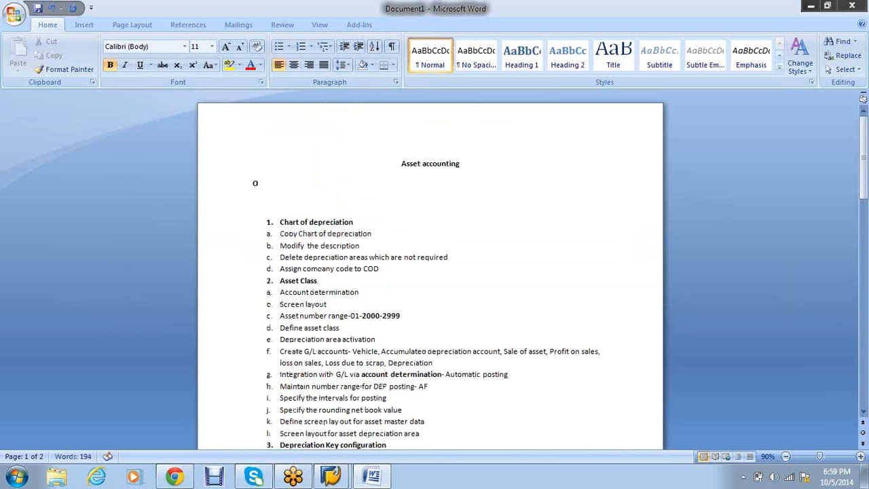
pyautogui.press('BackSpace')
pyautogui.write('CI')
pyautogui.press('BackSpace')
pyautogui.write('L-')
pyautogui.write(' Two )')
pyautogui.write('%')
pyautogui.press('BackSpace')
pyautogui.press('BackSpace')
pyautogui.write('0% tax code and ass')
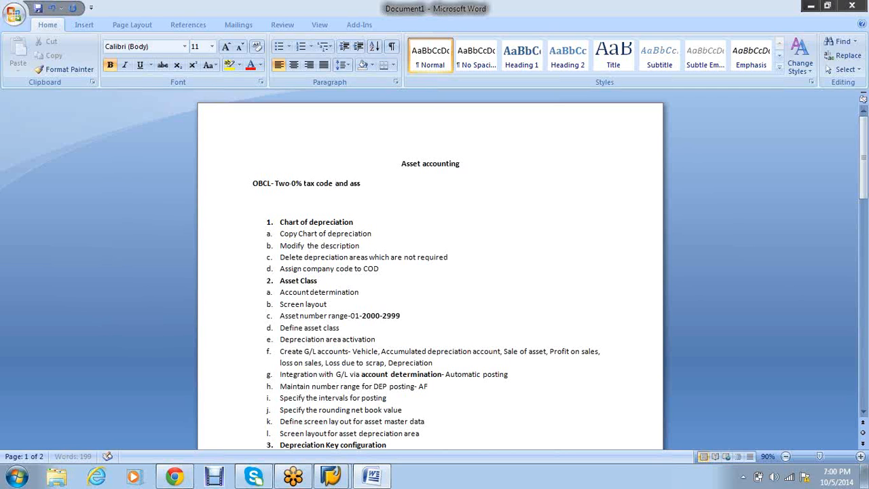
pyautogui.write('ign in the OBCL')
pyautogui.click(252, 183)
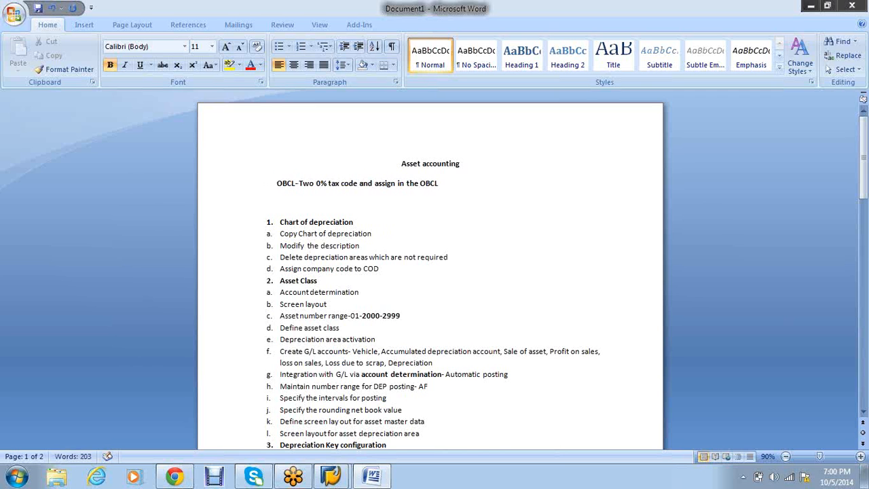
pyautogui.press('Delete')
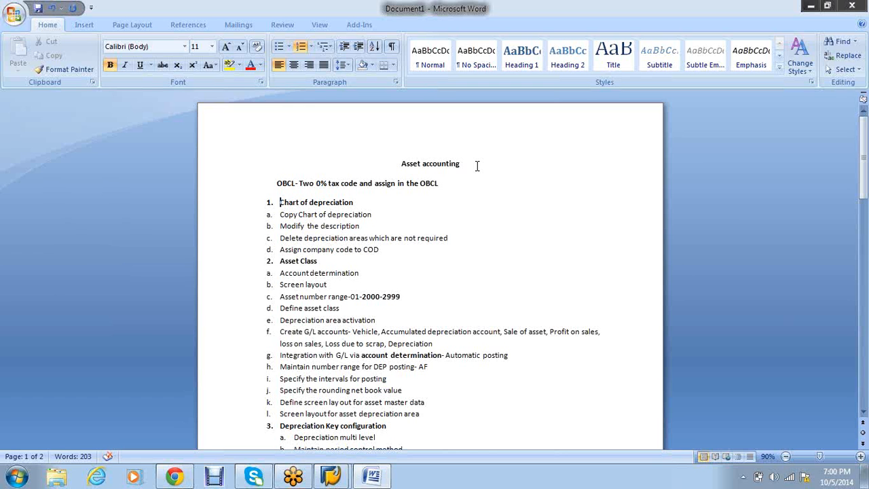
# - Review the whole asset accounting outline, from the OBCL note and configuration steps down to the asset master data list
pyautogui.scroll(-1, 485, 239)
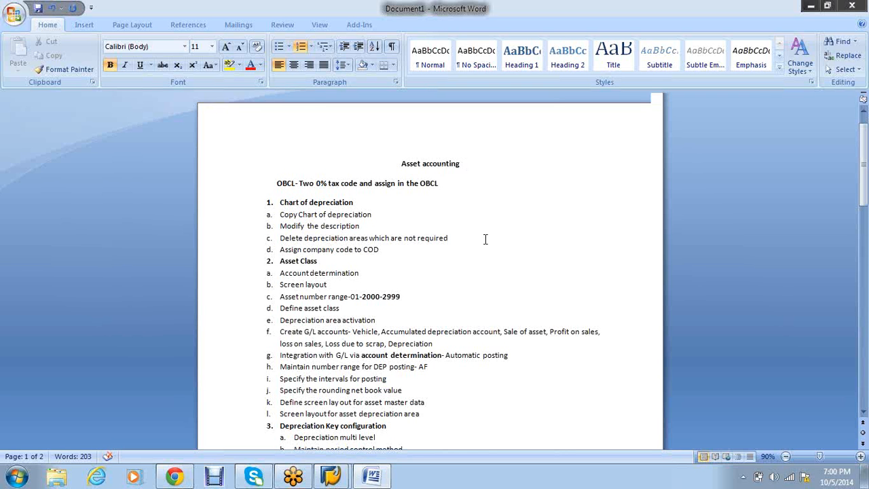
pyautogui.scroll(-15, 486, 239)
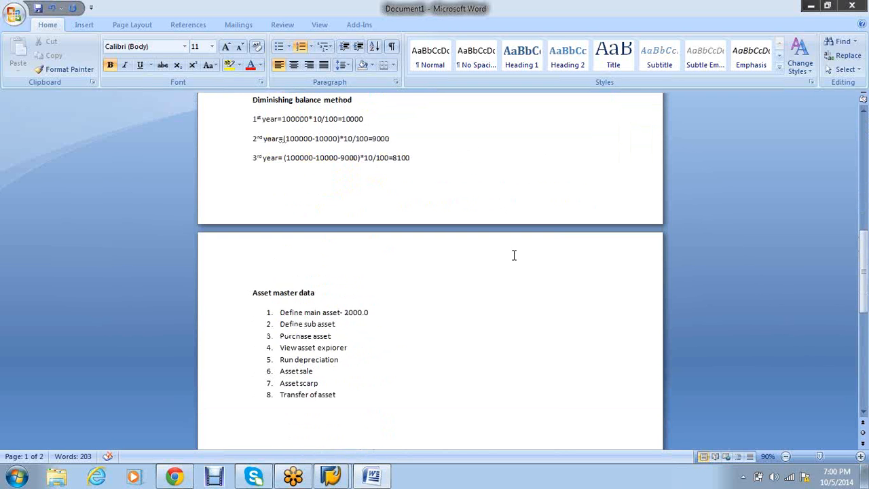
pyautogui.scroll(5, 514, 254)
pyautogui.scroll(3, 514, 255)
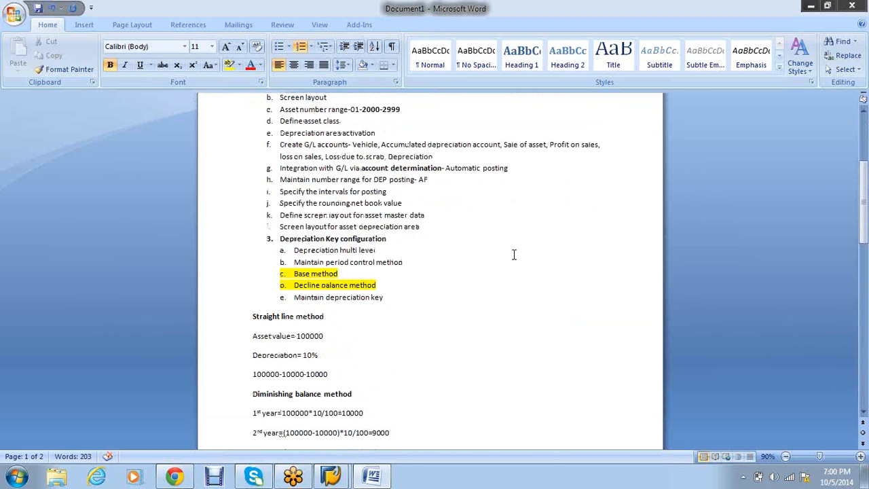
pyautogui.scroll(2, 514, 255)
pyautogui.scroll(4, 514, 254)
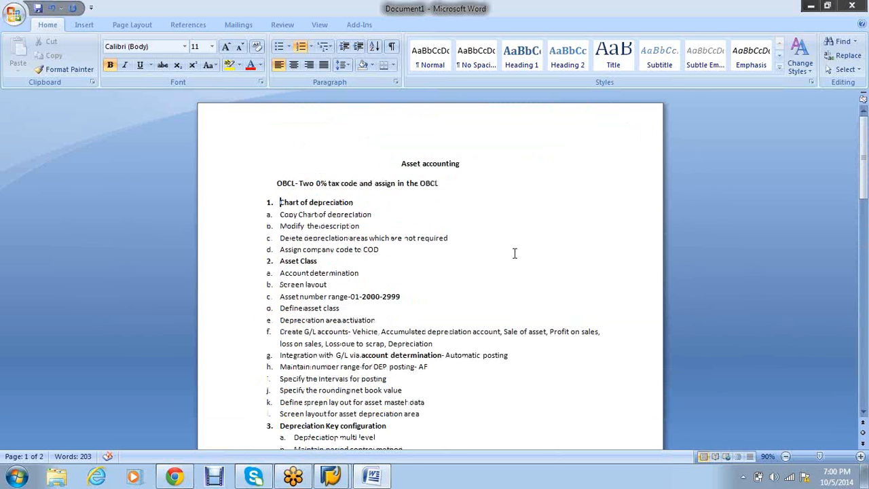
pyautogui.scroll(-5, 514, 254)
pyautogui.scroll(5, 502, 236)
pyautogui.scroll(-5, 506, 236)
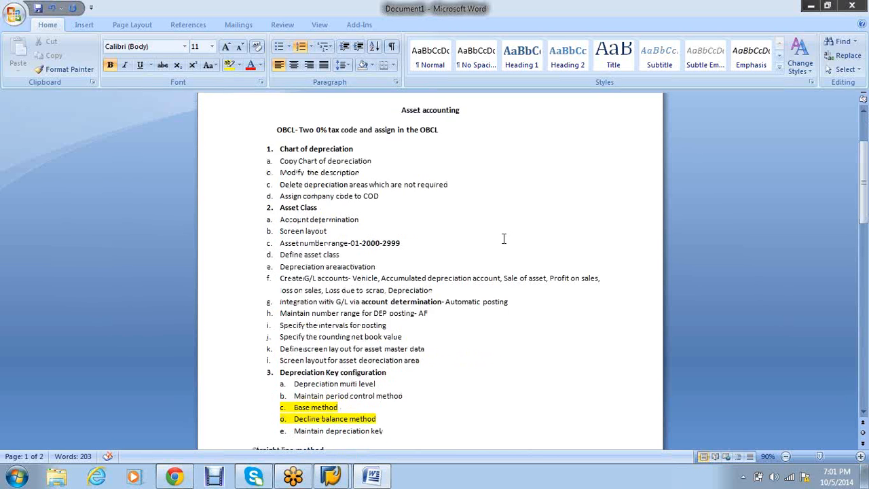
pyautogui.scroll(-12, 503, 238)
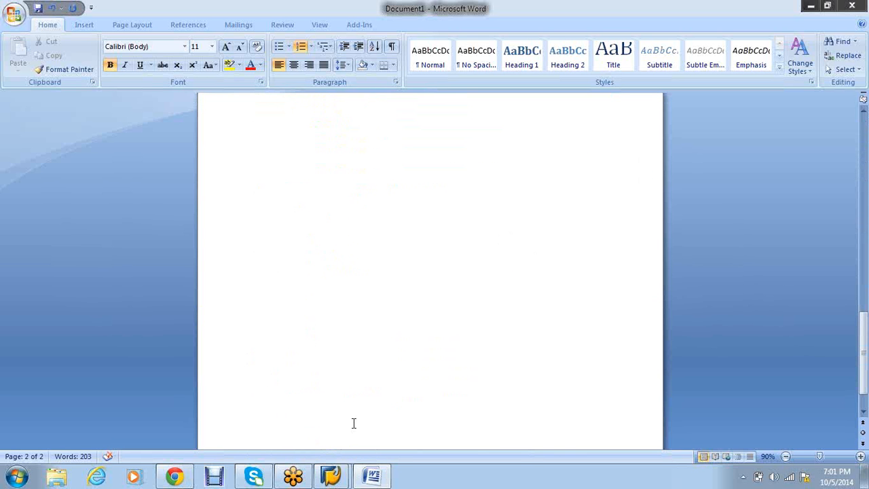
# - Switch to SAP and open the customizing implementation guide with transaction /nspro
pyautogui.moveTo(332, 475)
pyautogui.click(368, 399)
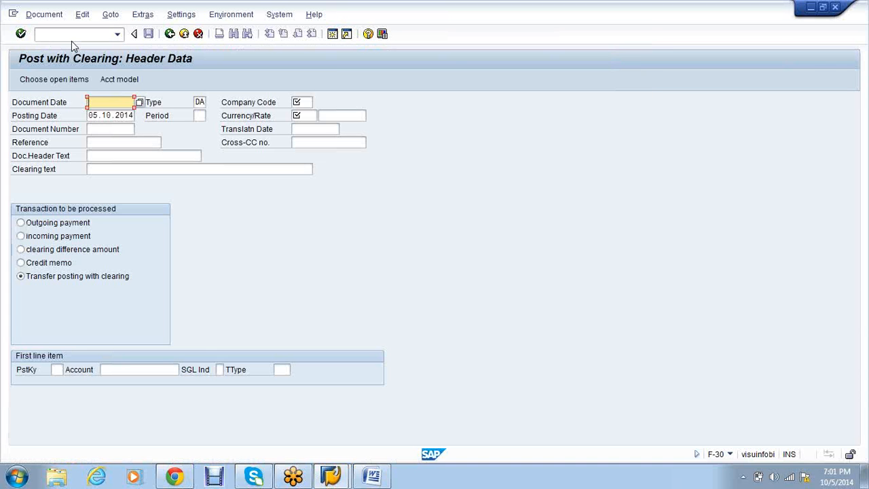
pyautogui.click(71, 36)
pyautogui.write('/')
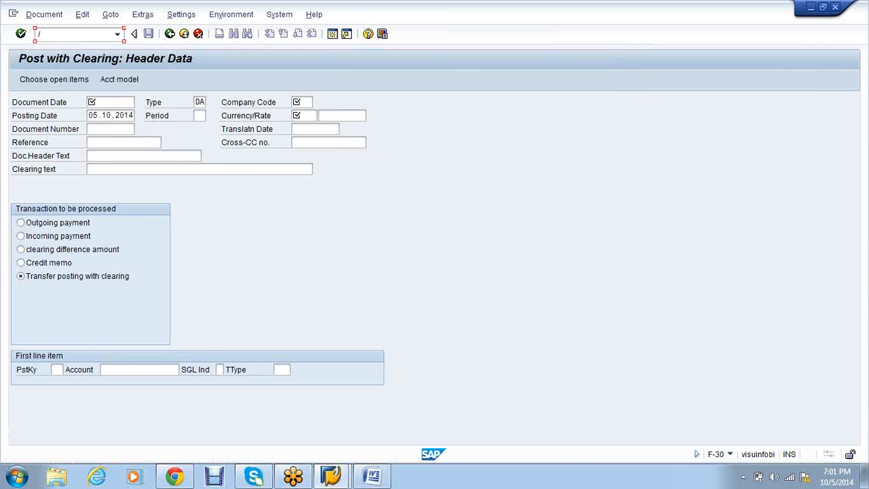
pyautogui.write('nspro')
pyautogui.press('Return')
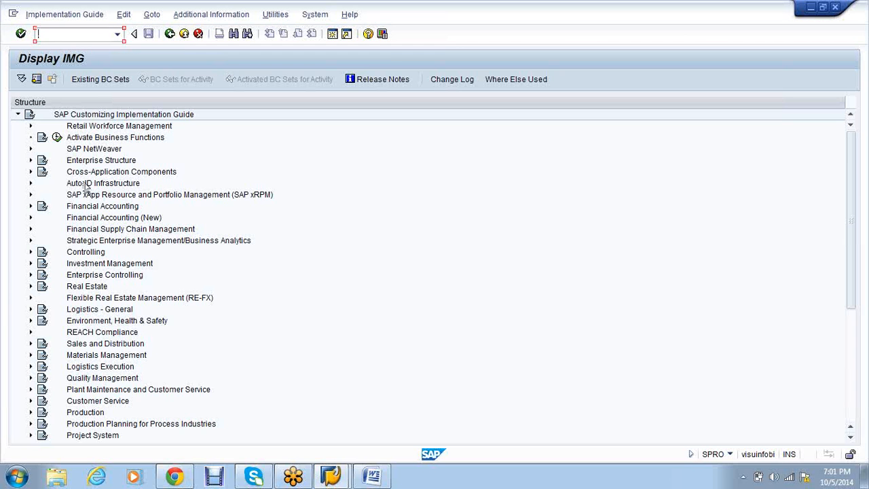
# - Open Assign Country to Calculation Procedure under Financial Accounting, Financial Accounting Global Settings, Tax on Sales/Purchases, Basic Settings
pyautogui.click(30, 206)
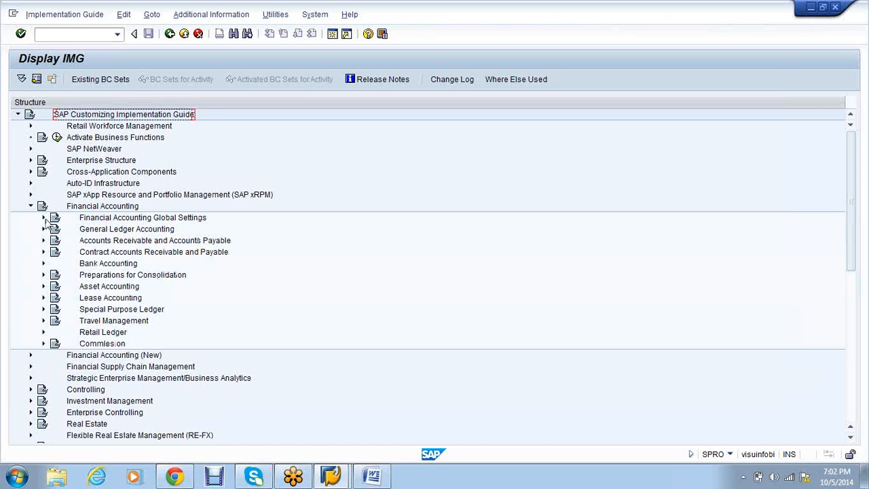
pyautogui.click(44, 217)
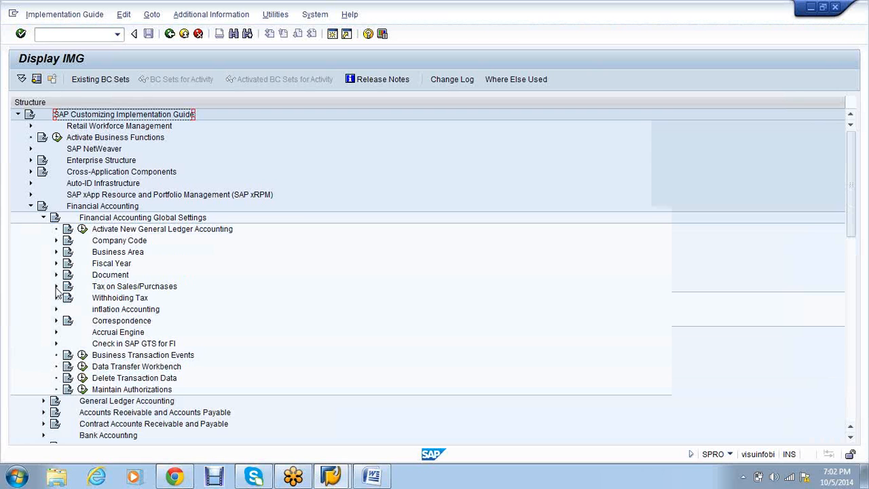
pyautogui.click(56, 287)
pyautogui.click(68, 298)
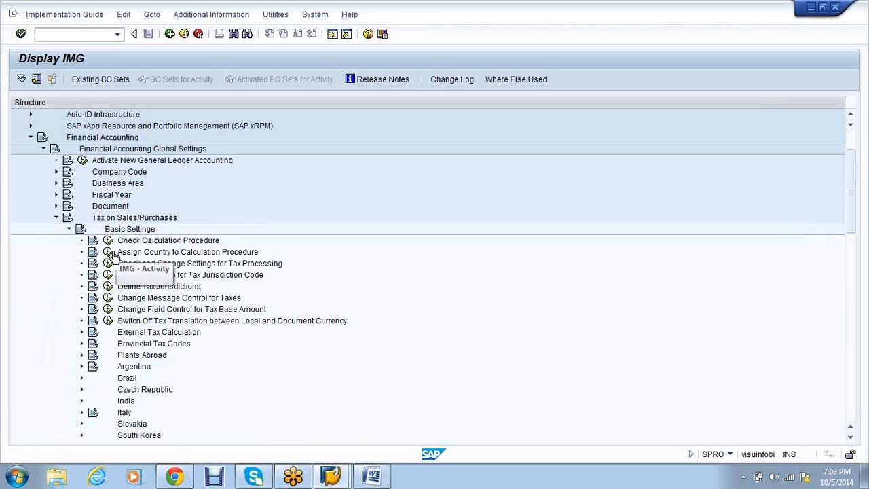
pyautogui.click(108, 251)
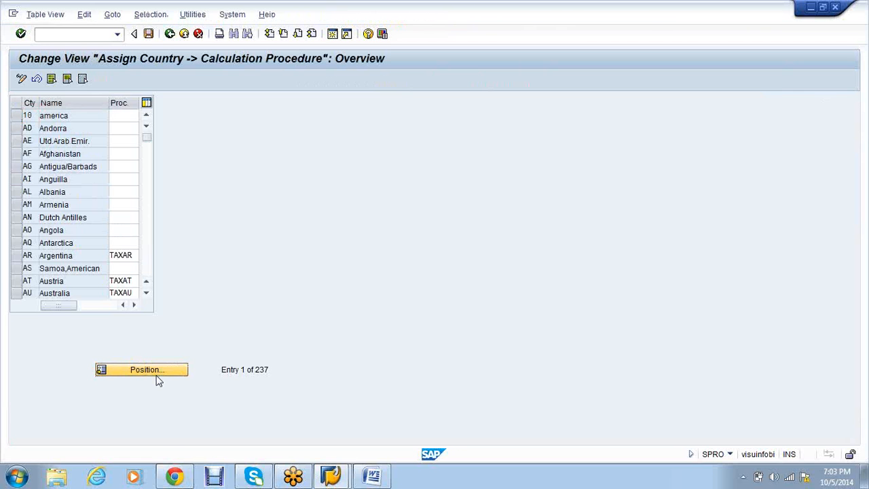
# - Find the entry for country "in" in the calculation procedure assignment table
pyautogui.click(157, 376)
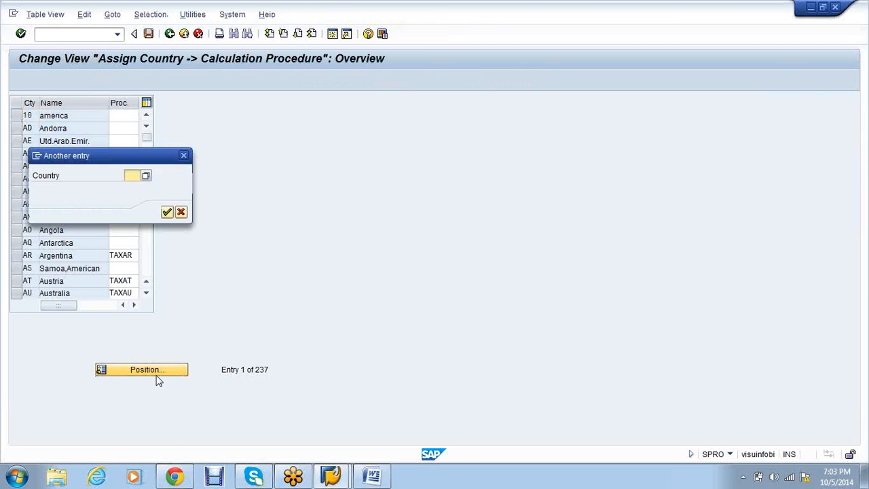
pyautogui.write('in')
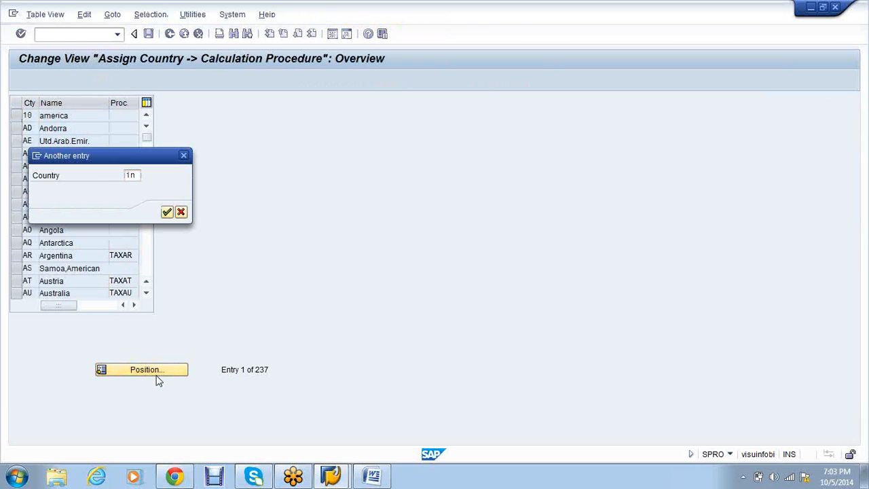
pyautogui.press('Return')
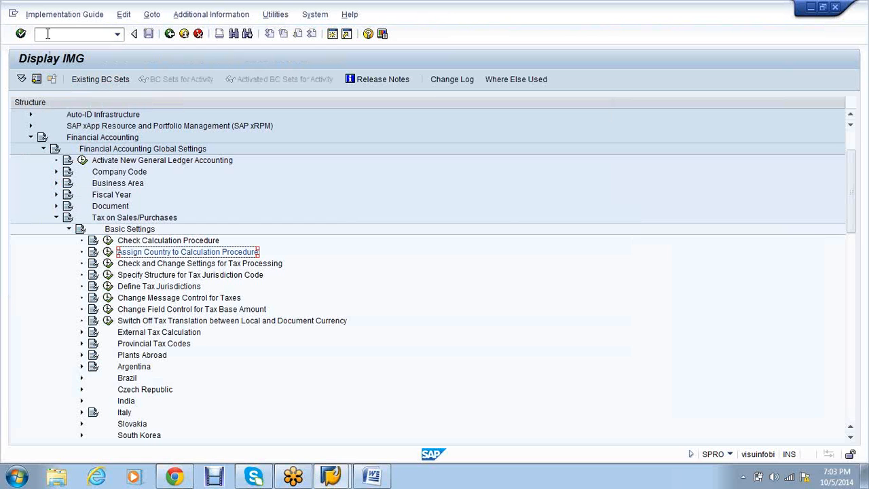
# - Open tax code maintenance with transaction /nftxp for country key IN
pyautogui.click(48, 33)
pyautogui.write('/nftxp')
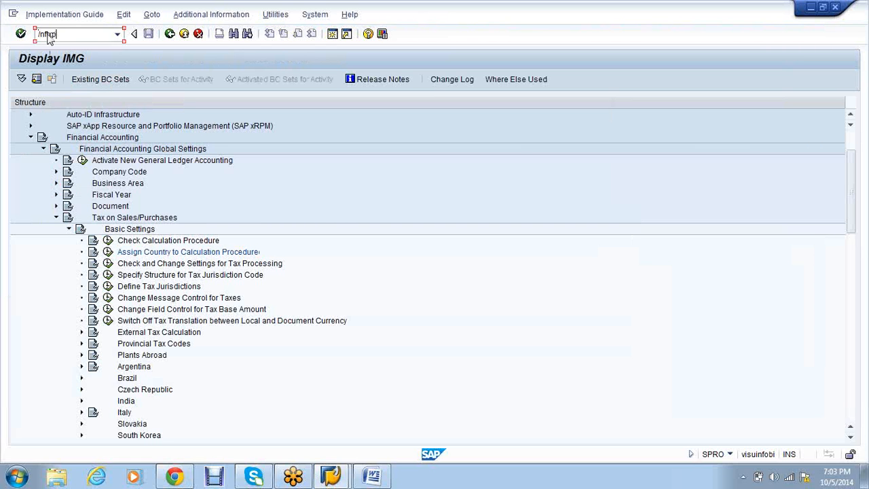
pyautogui.press('Return')
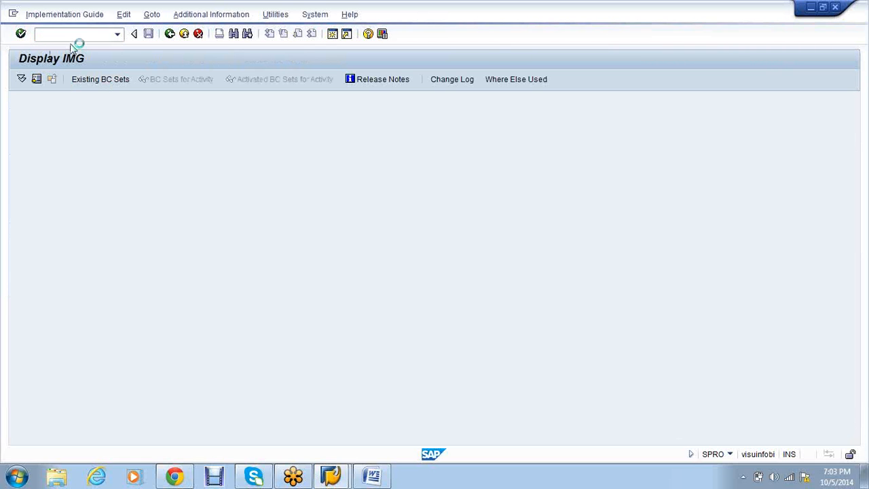
pyautogui.write('in')
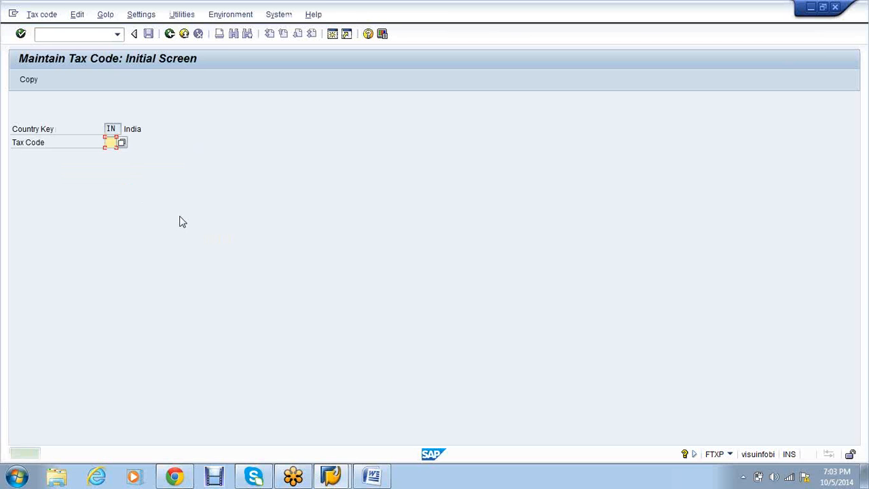
# - Start tax code S0 with the description "Sales- Output 0%" and tax type A (output tax)
pyautogui.write('S0')
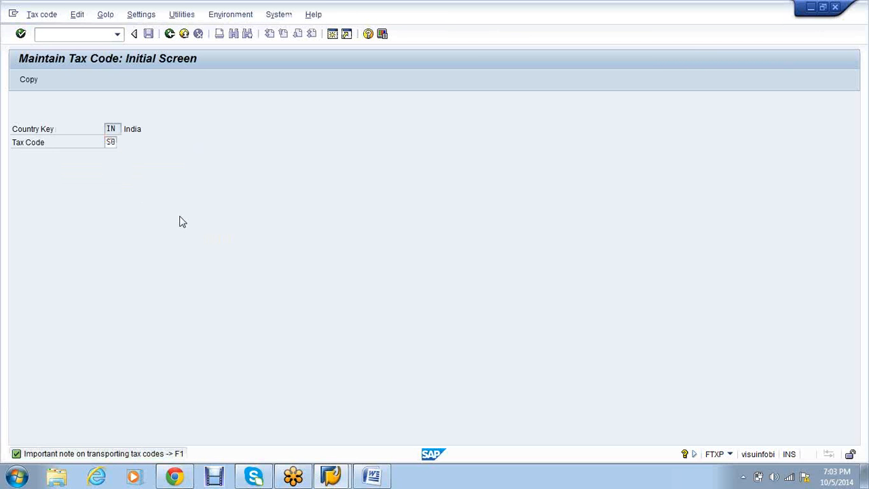
pyautogui.press('Return')
pyautogui.click(129, 243)
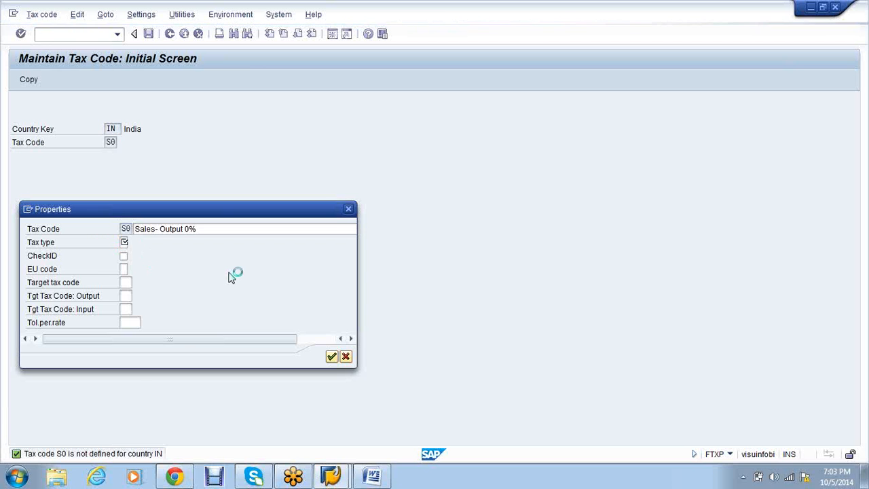
pyautogui.doubleClick(69, 161)
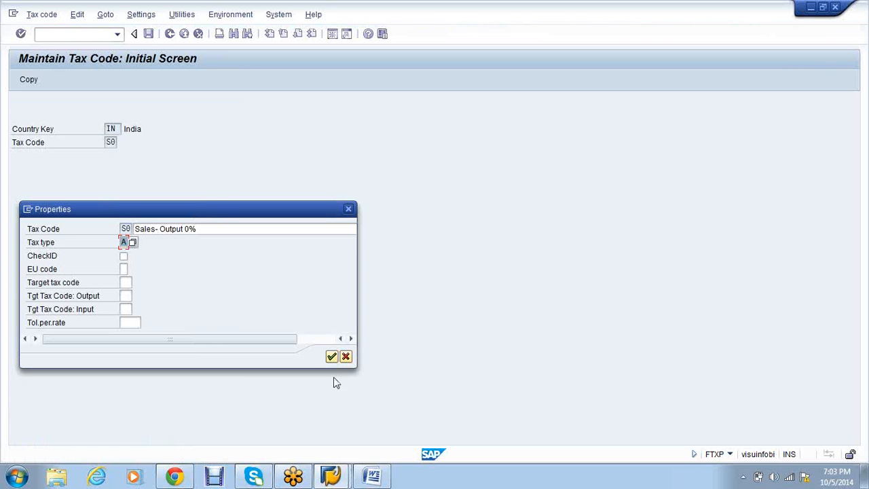
pyautogui.press('Return')
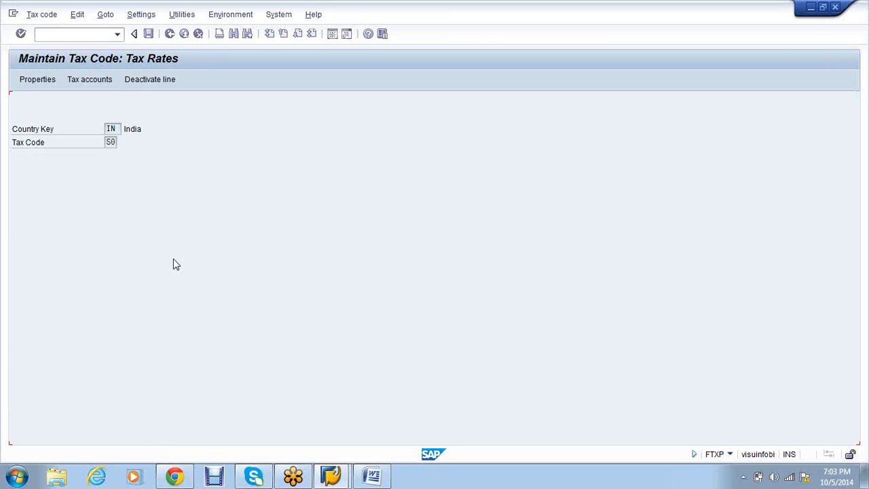
# - Clear the input tax percentage rate of tax code S0 and save the tax code
pyautogui.click(198, 224)
pyautogui.press('BackSpace')
pyautogui.press('BackSpace')
pyautogui.press('BackSpace')
pyautogui.press('BackSpace')
pyautogui.press('BackSpace')
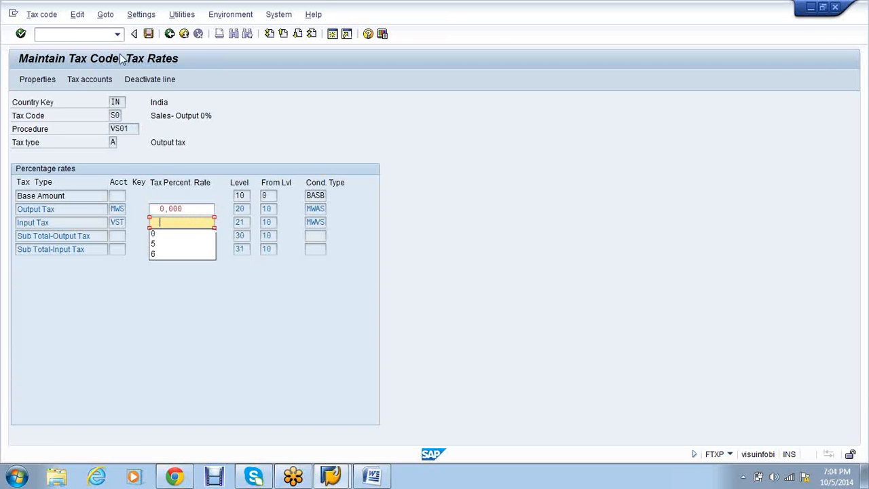
pyautogui.click(148, 37)
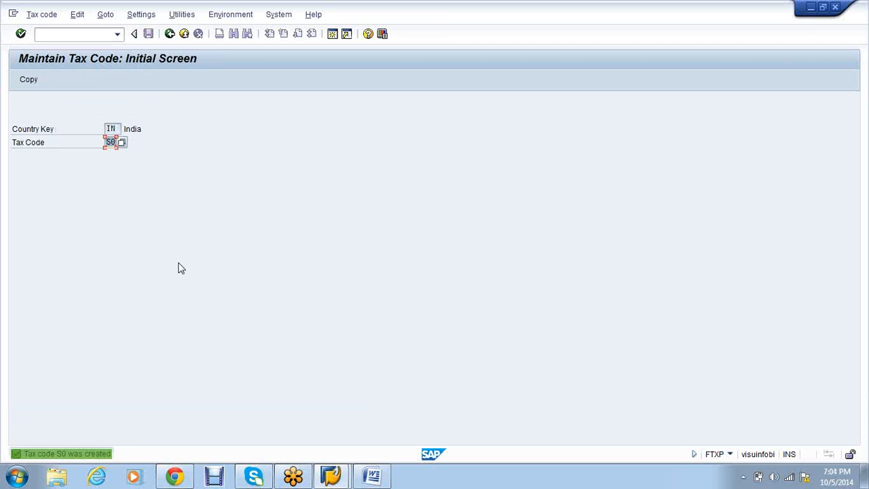
# - Start tax code P0 with the description "Purchase tax/ Input tax- 0%" and tax type V (input tax)
pyautogui.write('p0')
pyautogui.press('Return')
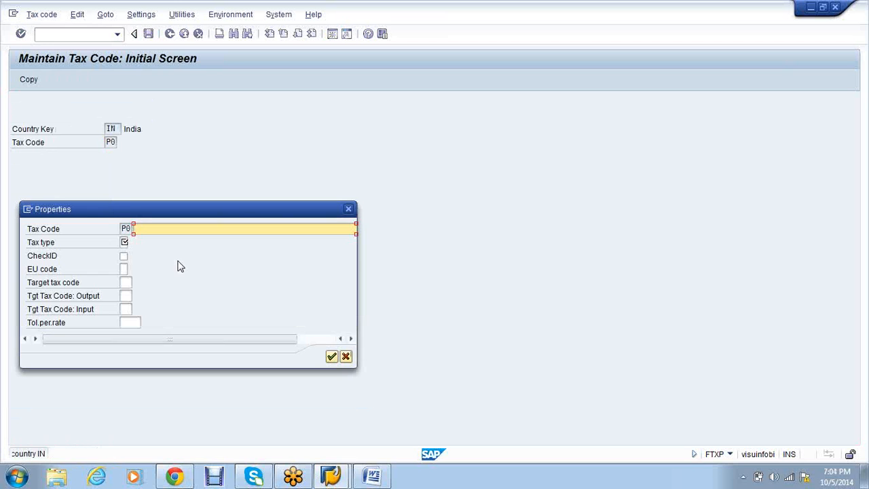
pyautogui.write('P')
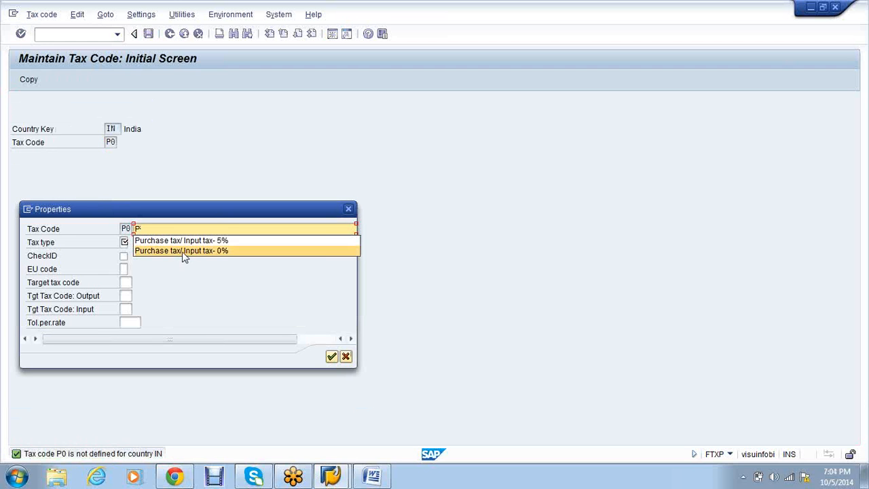
pyautogui.click(183, 251)
pyautogui.click(131, 245)
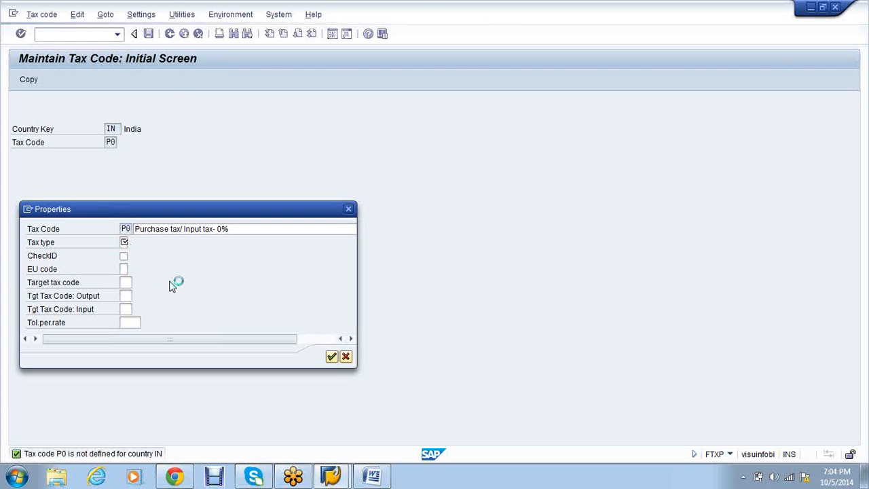
pyautogui.click(83, 169)
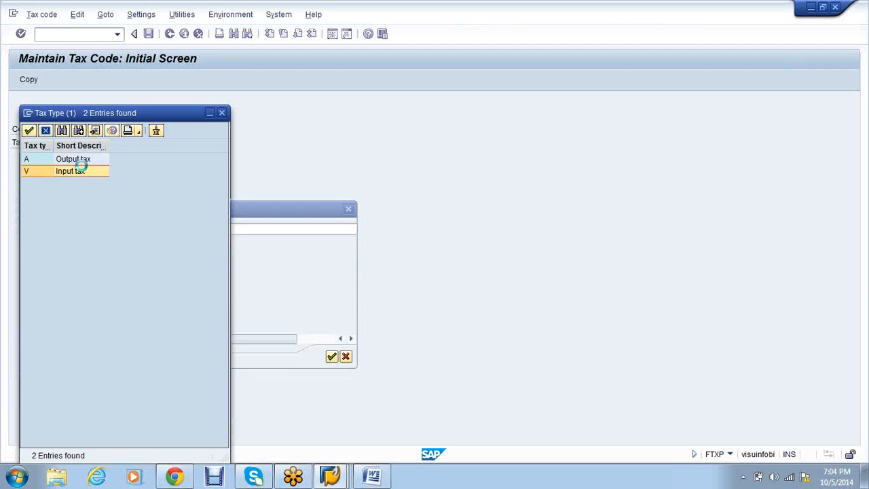
pyautogui.click(331, 357)
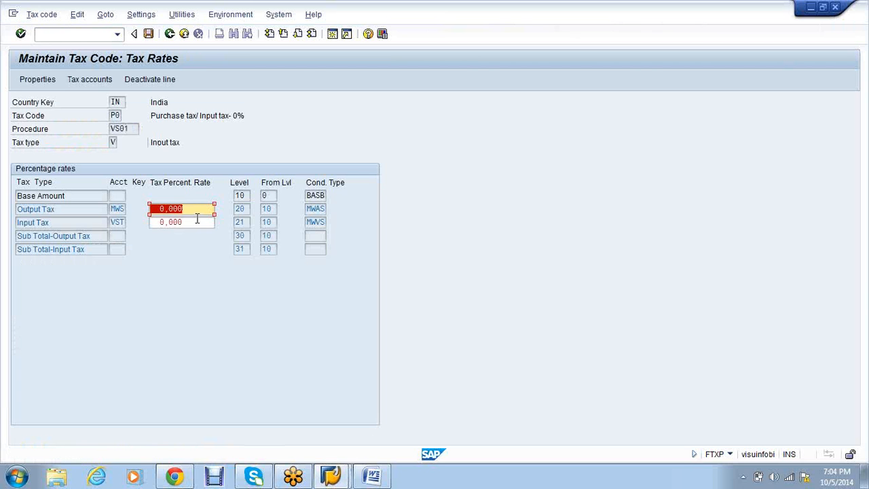
# - Clear the output tax percentage rate of tax code P0 and save the tax code
pyautogui.click(198, 215)
pyautogui.press('BackSpace')
pyautogui.press('BackSpace')
pyautogui.press('BackSpace')
pyautogui.press('BackSpace')
pyautogui.press('BackSpace')
pyautogui.click(146, 16)
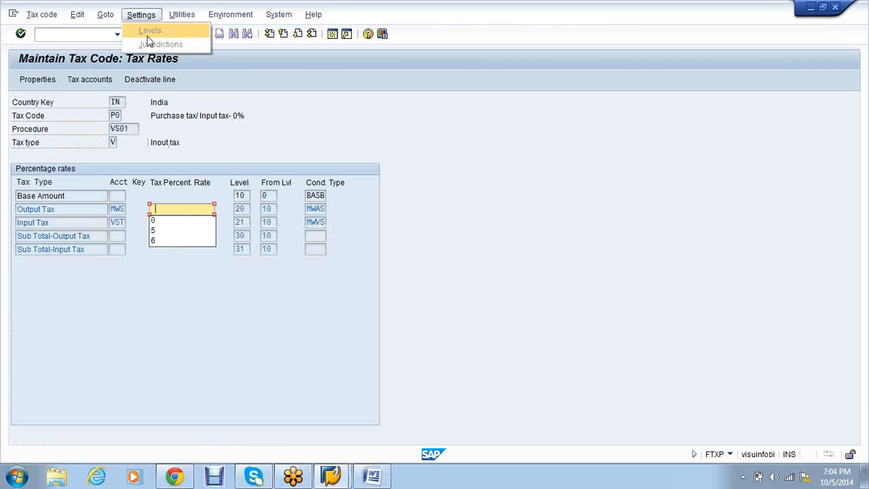
pyautogui.click(419, 103)
pyautogui.click(149, 34)
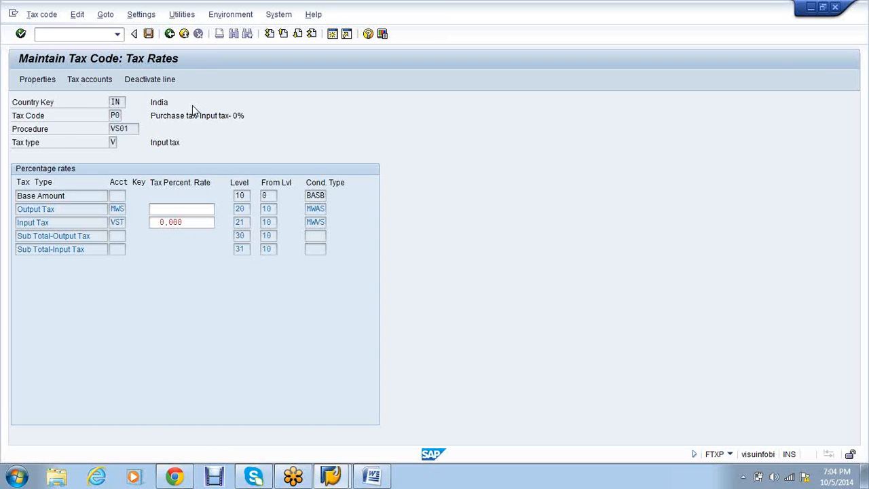
# - Open the allocation of company codes to non-taxable transactions with transaction OBCL
pyautogui.click(55, 33)
pyautogui.write('/')
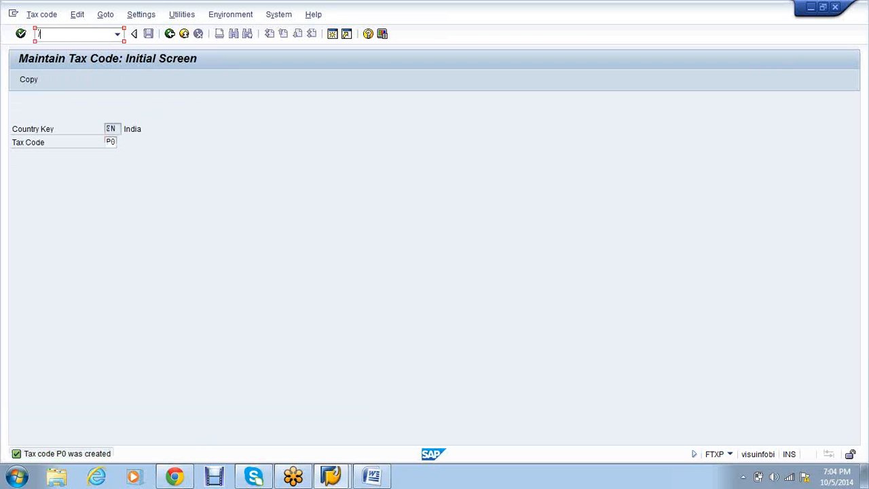
pyautogui.write('nob40')
pyautogui.press('Return')
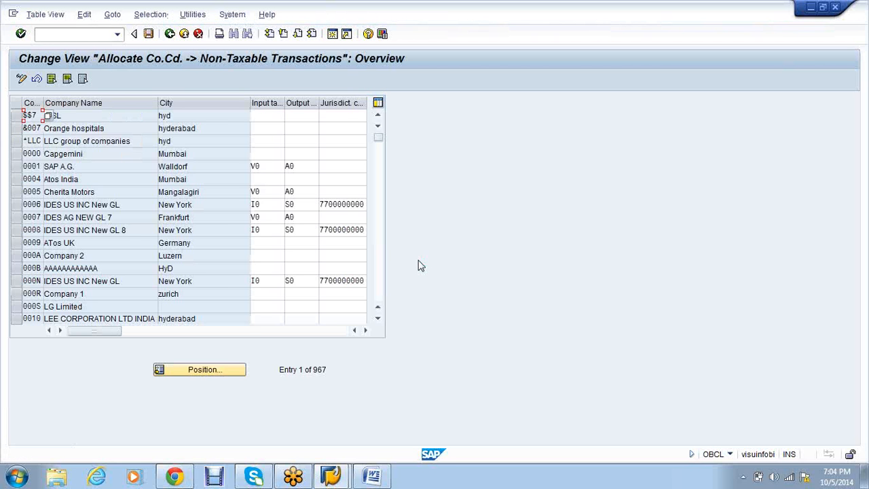
# - Assign input tax code P0 and output tax code S0 to company code VS01 and save under the VS01-Project customizing request
pyautogui.click(229, 371)
pyautogui.write('vs01')
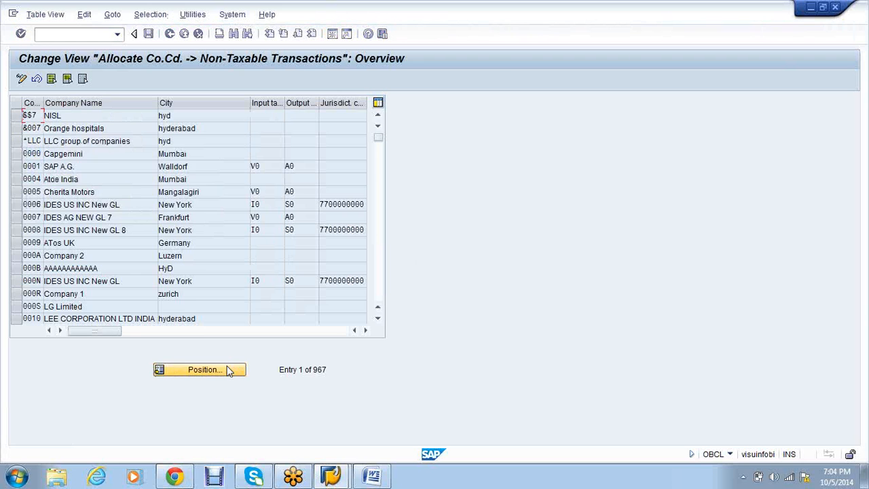
pyautogui.write('p0')
pyautogui.press('Tab')
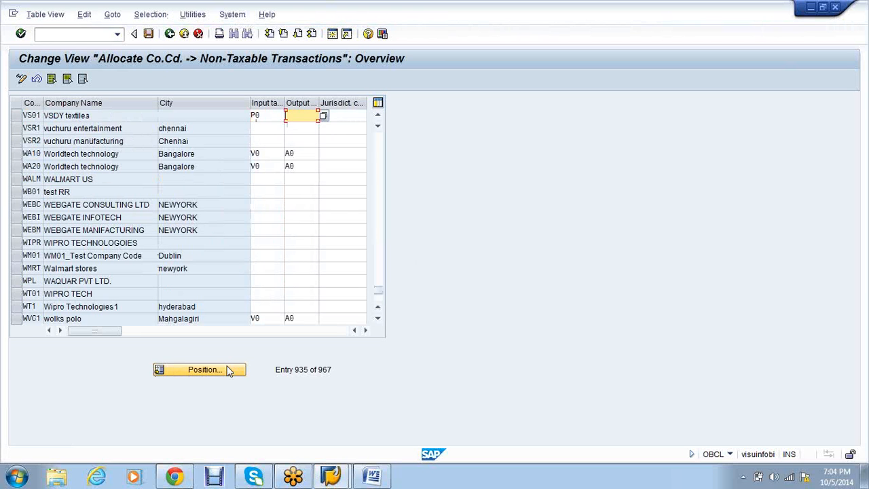
pyautogui.write('s0')
pyautogui.press('Return')
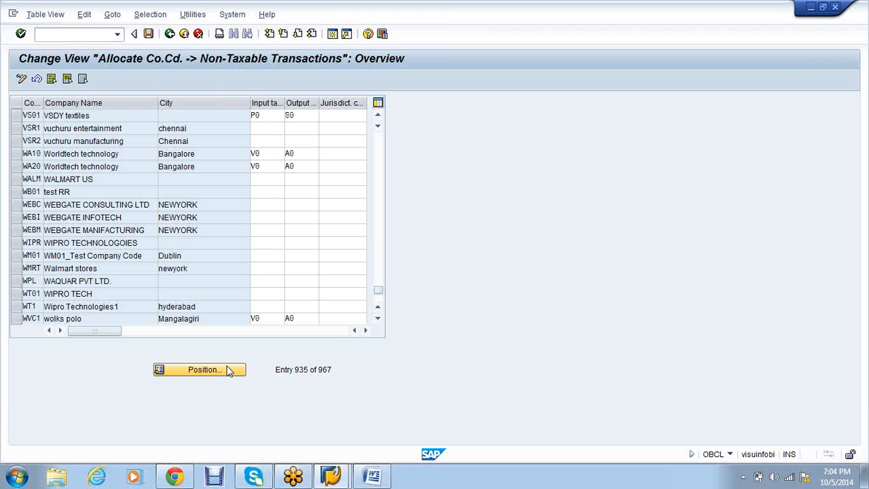
pyautogui.click(204, 370)
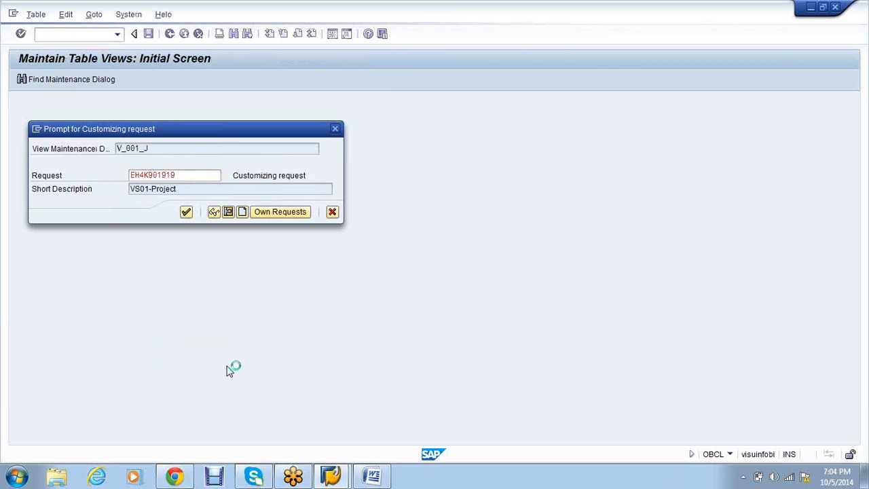
# - Open the SAP Reference IMG with transaction /nspro
pyautogui.click(67, 38)
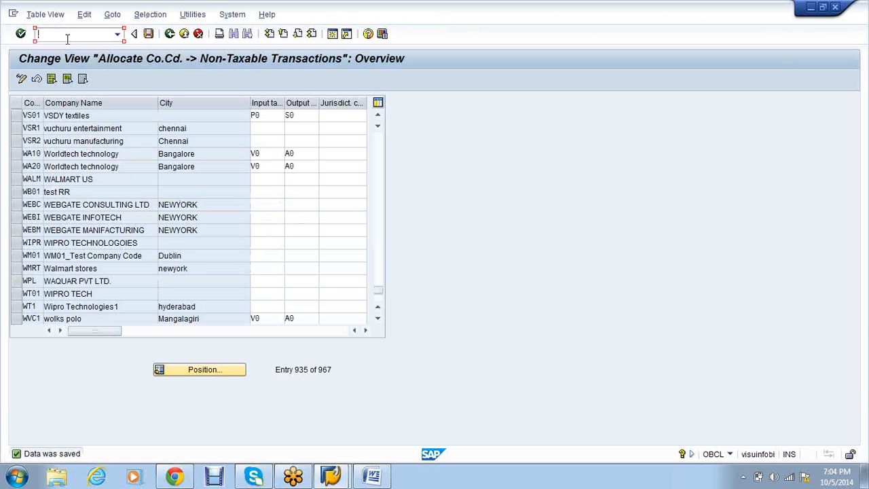
pyautogui.write('/nspro')
pyautogui.press('Return')
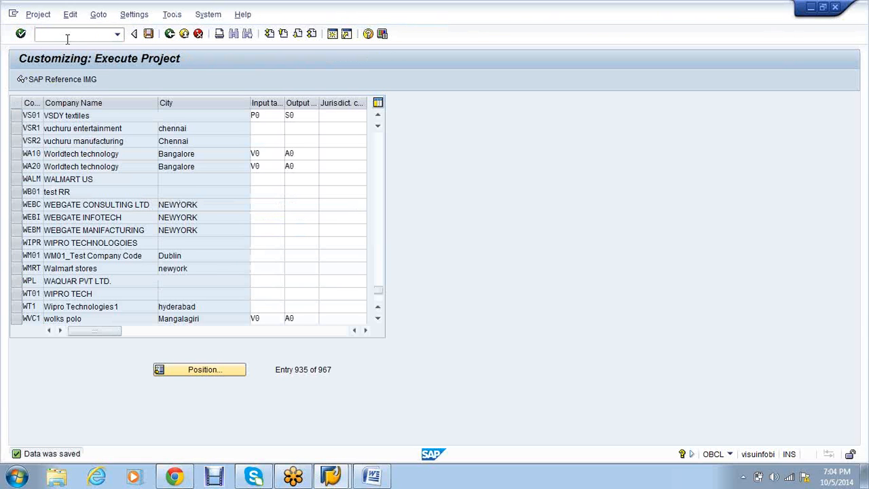
pyautogui.click(68, 80)
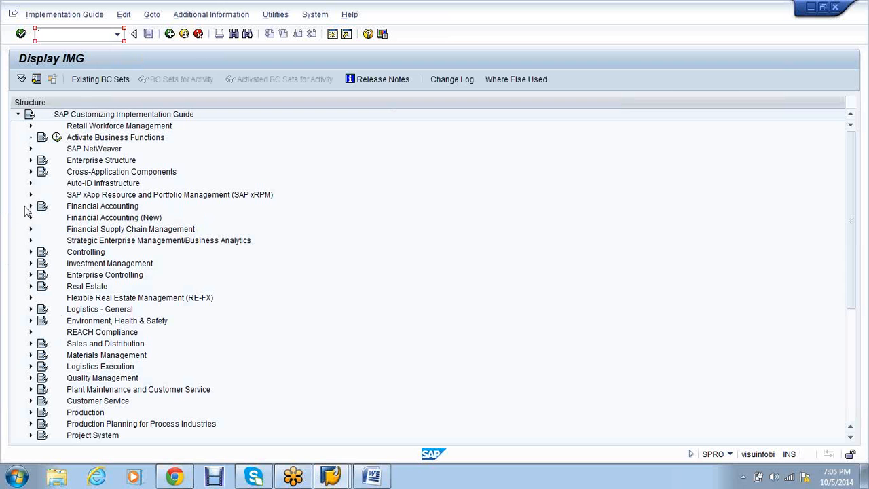
# - Open the Copy Reference Chart of Depreciation activity under Financial Accounting, Asset Accounting, Organizational Structures
pyautogui.click(27, 207)
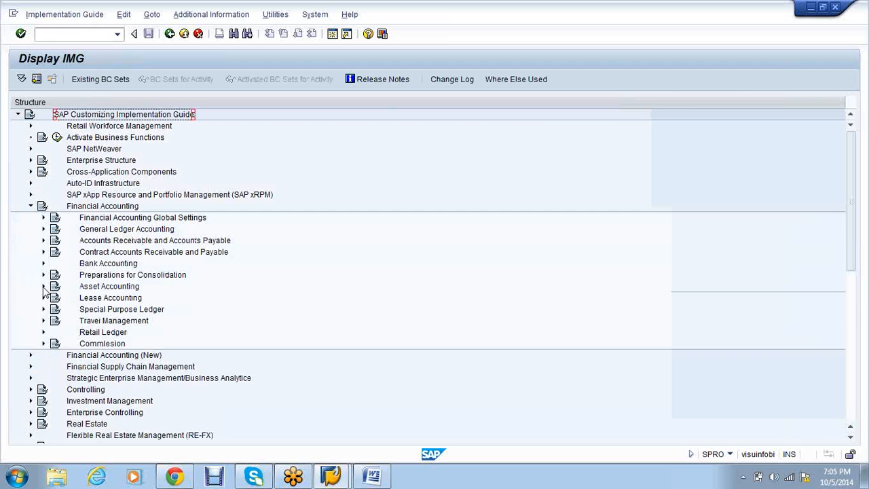
pyautogui.click(43, 287)
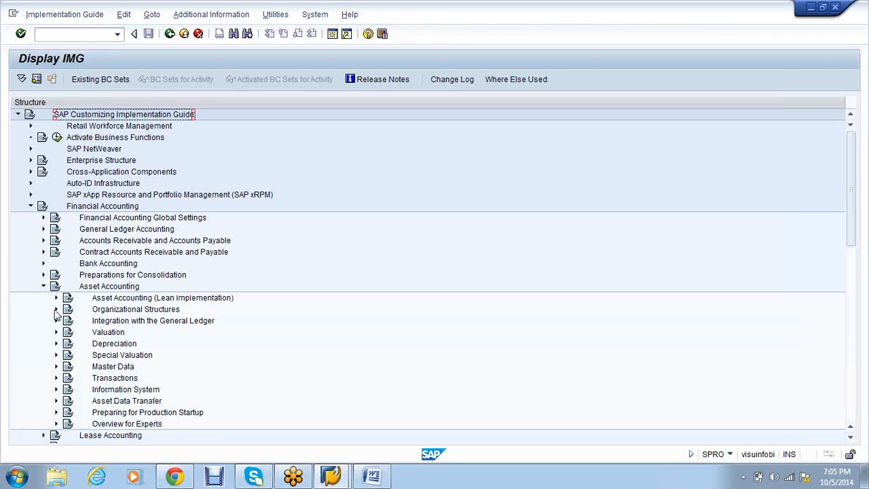
pyautogui.click(56, 310)
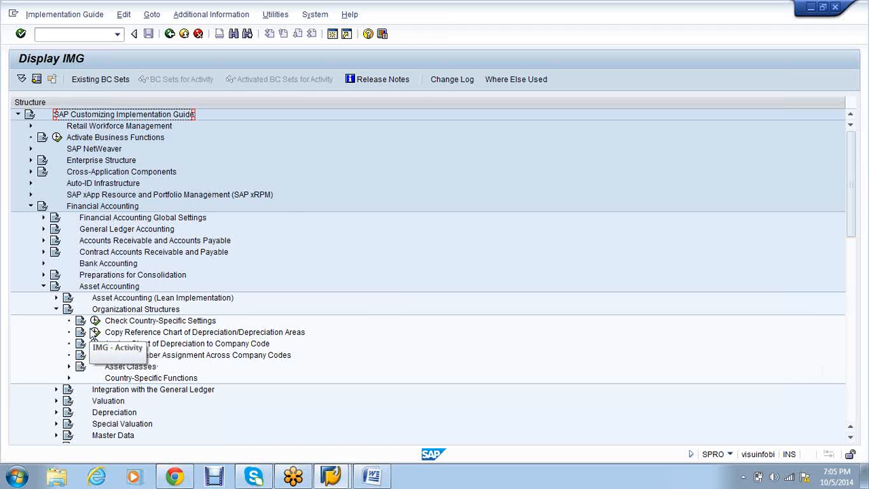
pyautogui.click(95, 332)
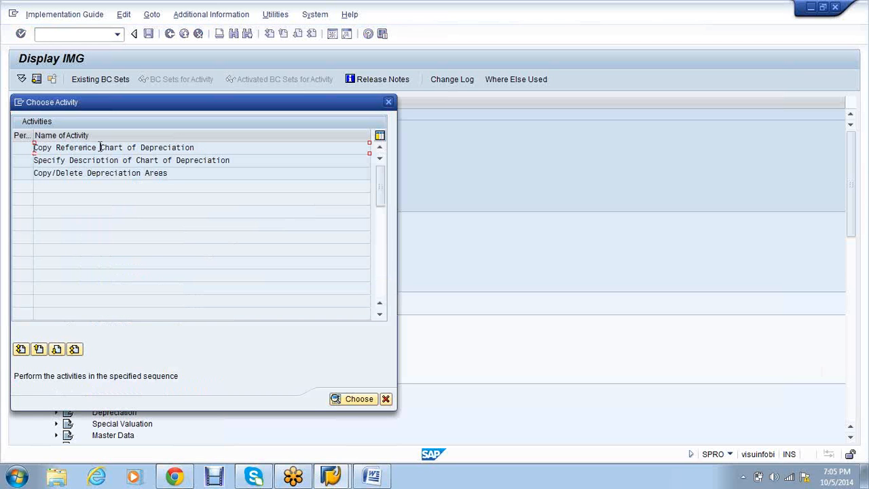
pyautogui.doubleClick(100, 147)
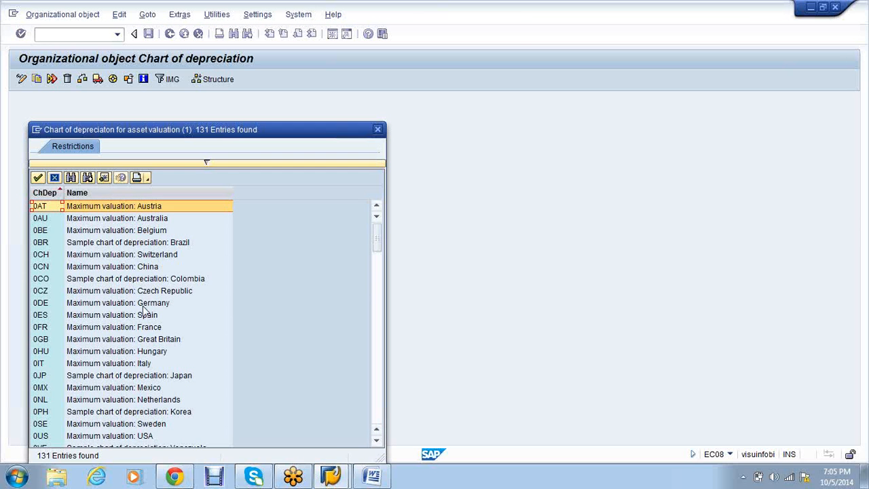
# - Copy chart of depreciation 0DE (Maximum valuation: Germany) to VS01 under the VS01-Project customizing request
pyautogui.doubleClick(143, 304)
pyautogui.write('V')
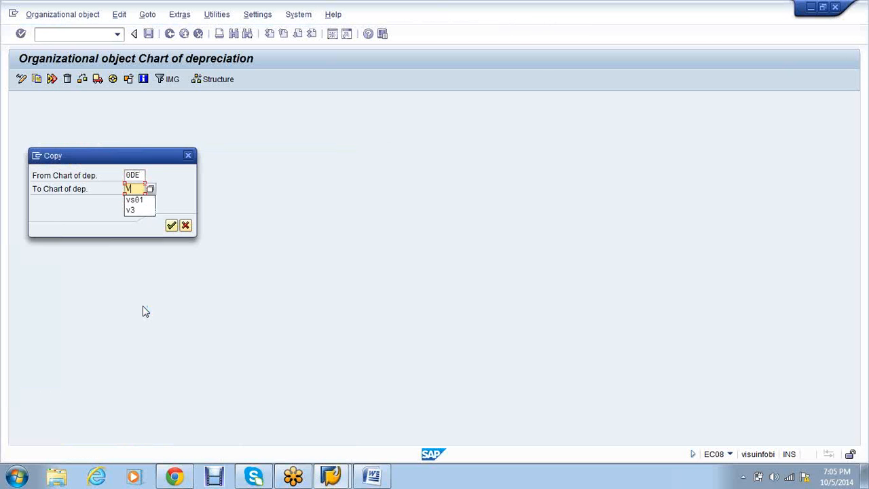
pyautogui.write('S01')
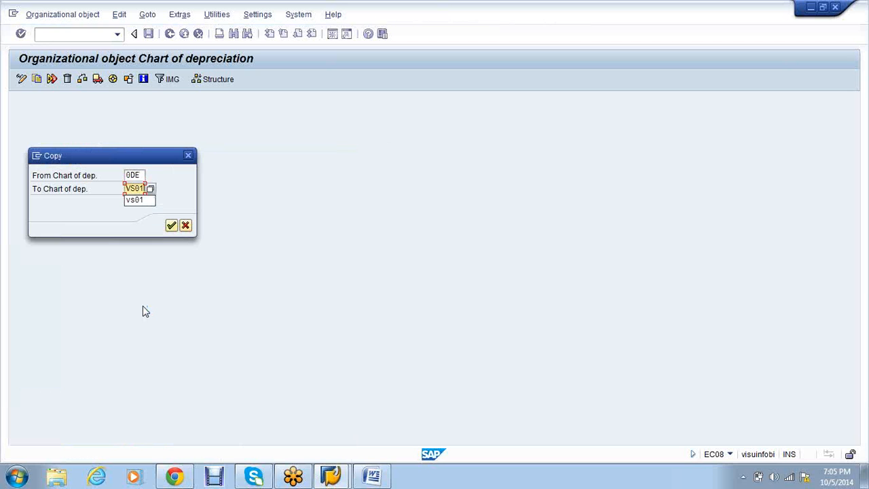
pyautogui.click(171, 226)
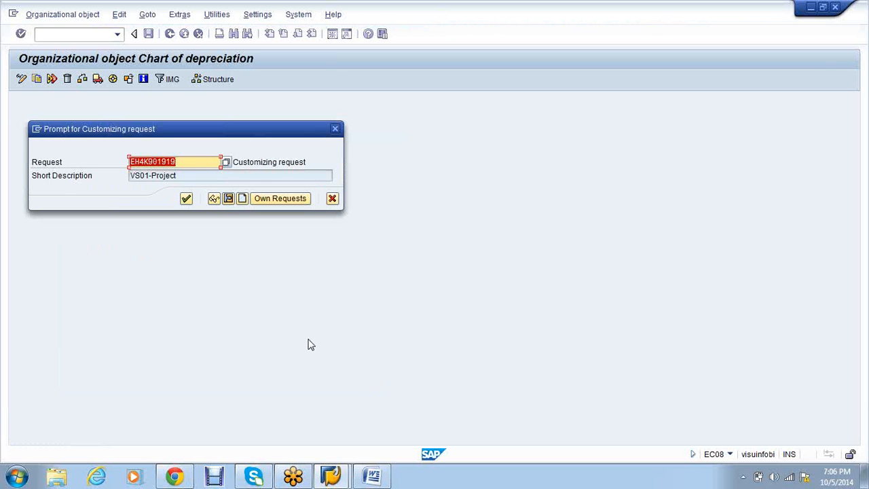
pyautogui.click(185, 202)
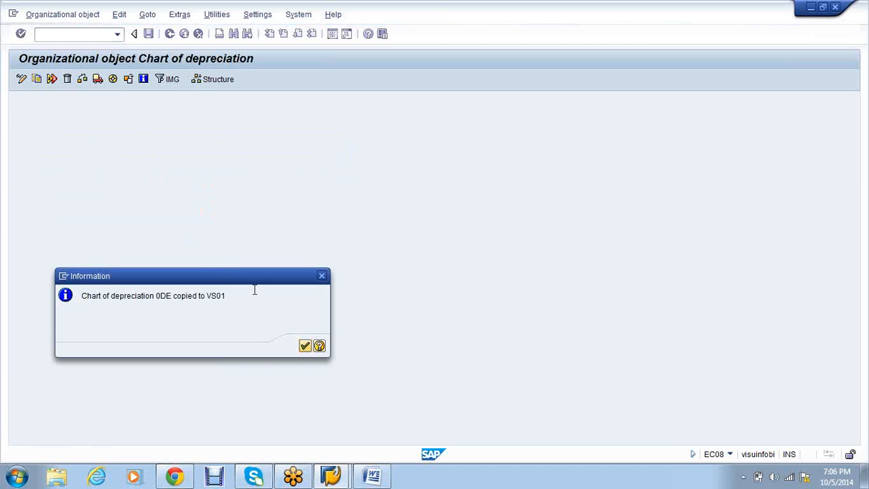
pyautogui.press('Return')
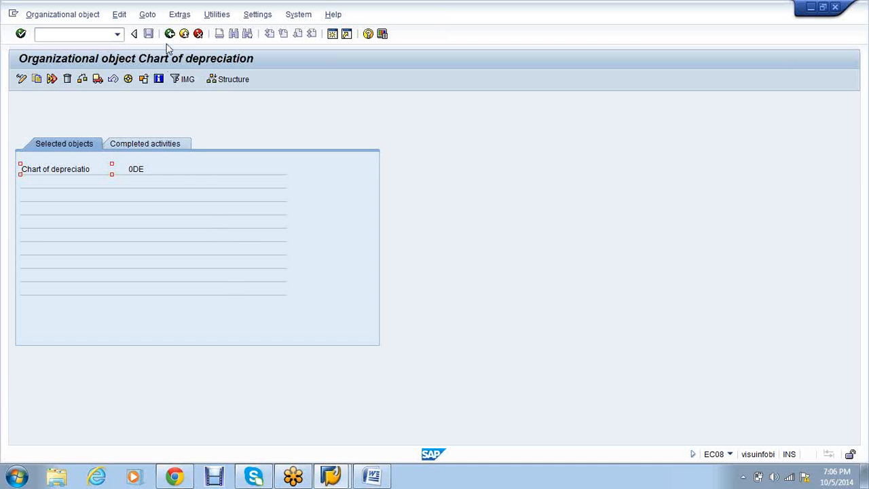
# - Open the Specify Description of Chart of Depreciation activity and locate chart VS01 in the overview
pyautogui.click(170, 34)
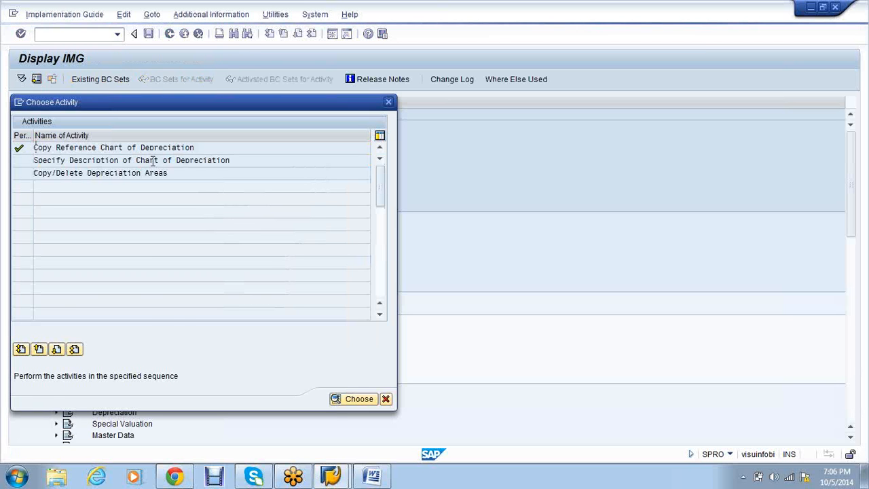
pyautogui.doubleClick(153, 160)
pyautogui.click(62, 370)
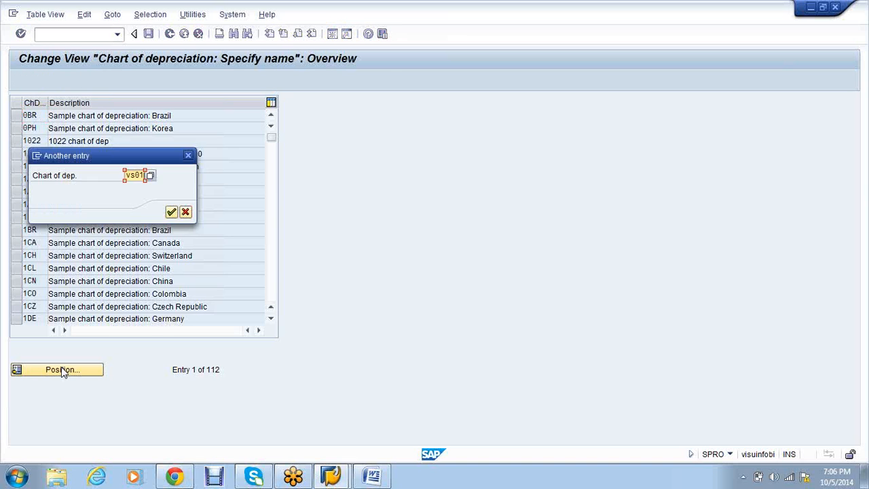
pyautogui.press('Return')
# - Set the description of chart VS01 to "Chart of depreciation- VS01" and save it under the VS01-Project customizing request
pyautogui.write('Chart of depreciation- SA10')
pyautogui.press('BackSpace')
pyautogui.press('BackSpace')
pyautogui.press('BackSpace')
pyautogui.press('BackSpace')
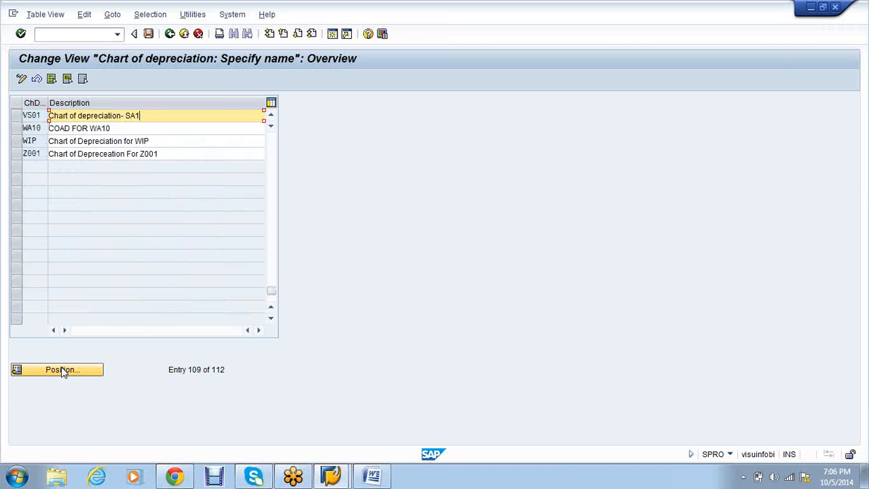
pyautogui.write('VS01')
pyautogui.press('Return')
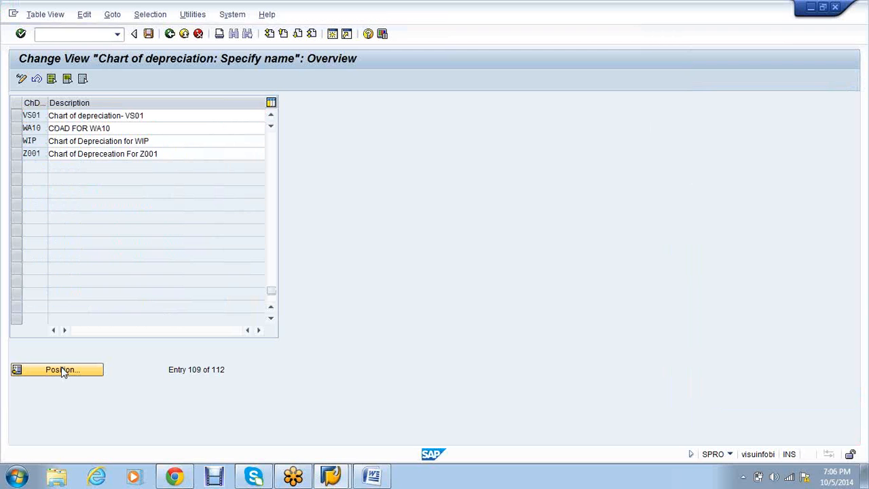
pyautogui.click(62, 370)
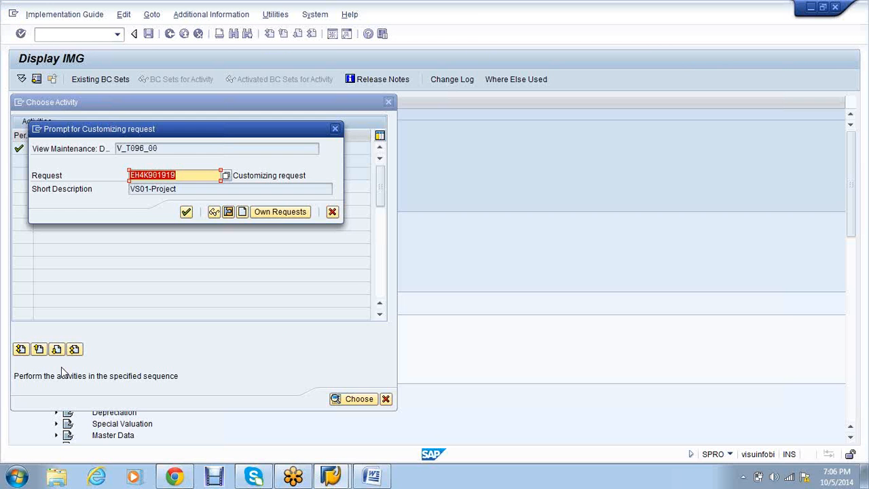
pyautogui.press('Return')
pyautogui.click(170, 34)
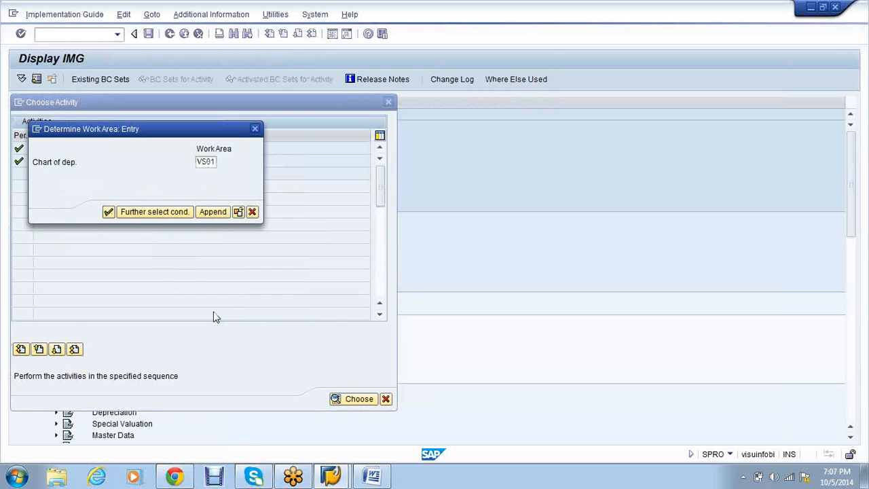
# - For chart of depreciation VS01, delete all depreciation areas except 1, 2 and 30
pyautogui.press('Return')
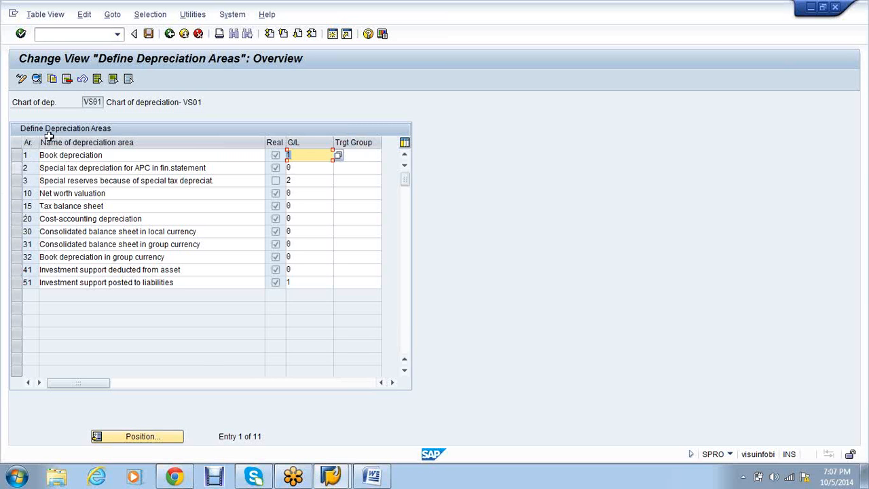
pyautogui.click(100, 83)
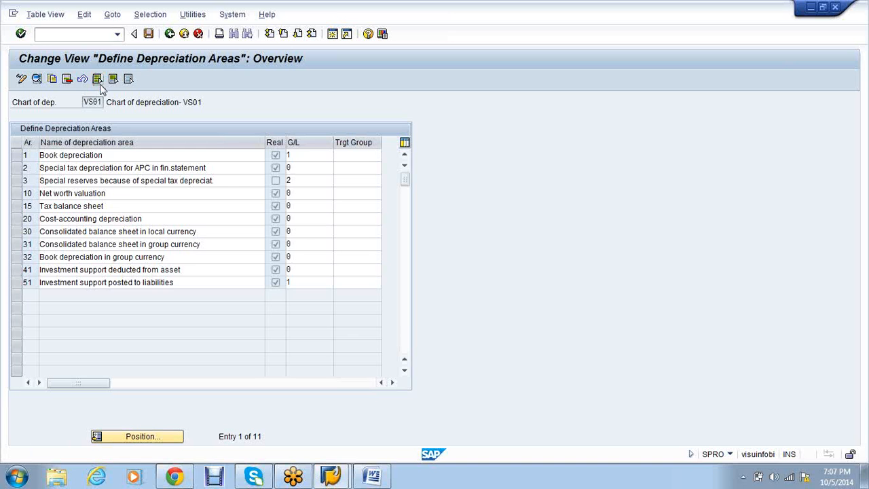
pyautogui.click(16, 156)
pyautogui.click(16, 168)
pyautogui.click(16, 231)
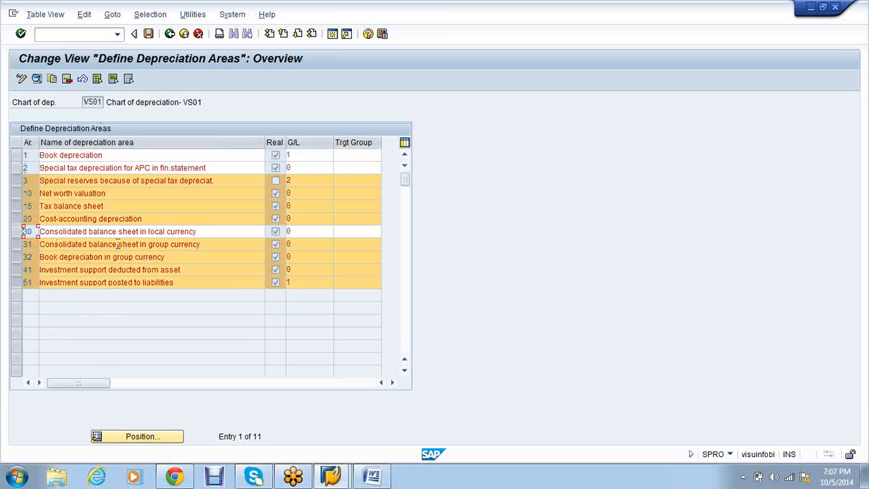
pyautogui.click(149, 35)
pyautogui.click(67, 79)
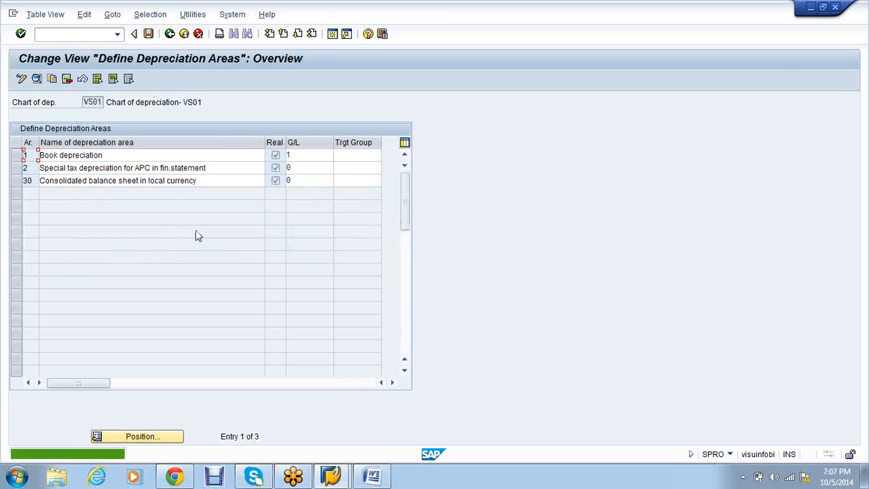
# - Save the reduced depreciation areas under the VS01-Project customizing request and return to the IMG structure
pyautogui.click(148, 34)
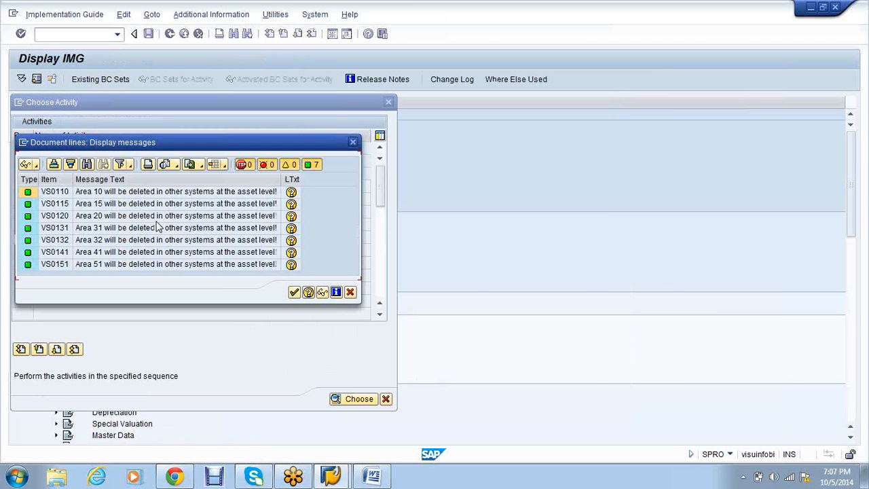
pyautogui.click(292, 295)
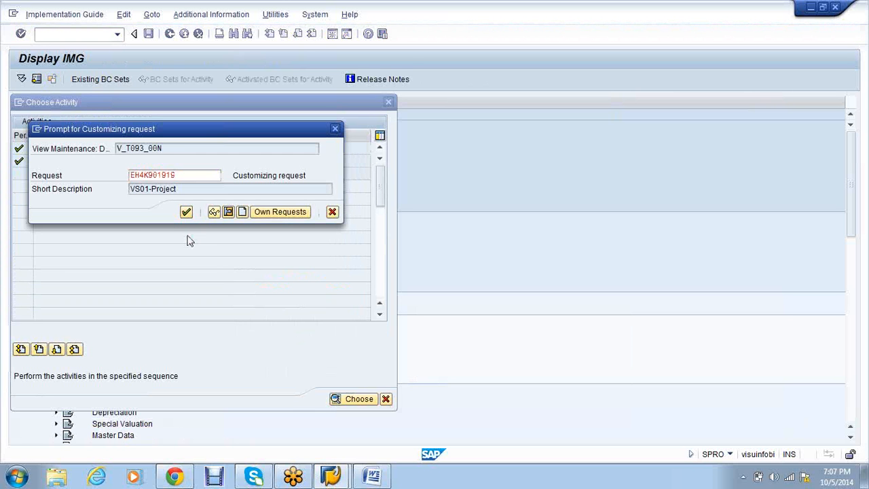
pyautogui.press('Return')
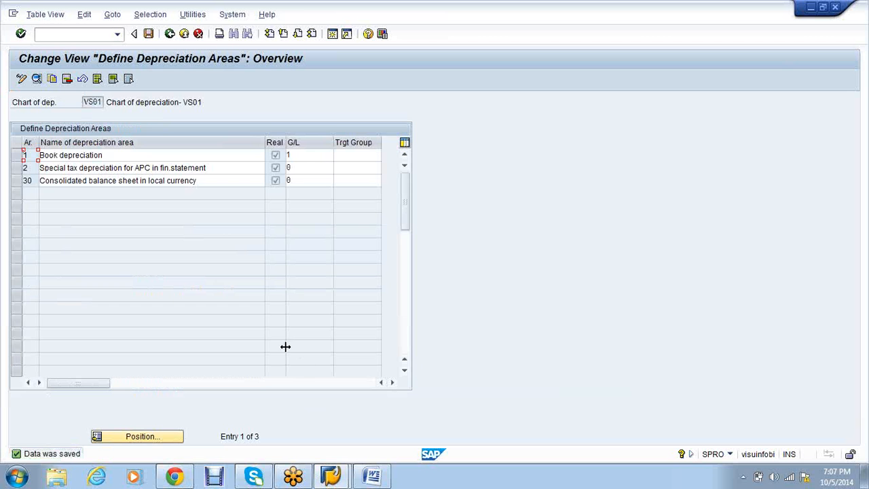
pyautogui.click(169, 35)
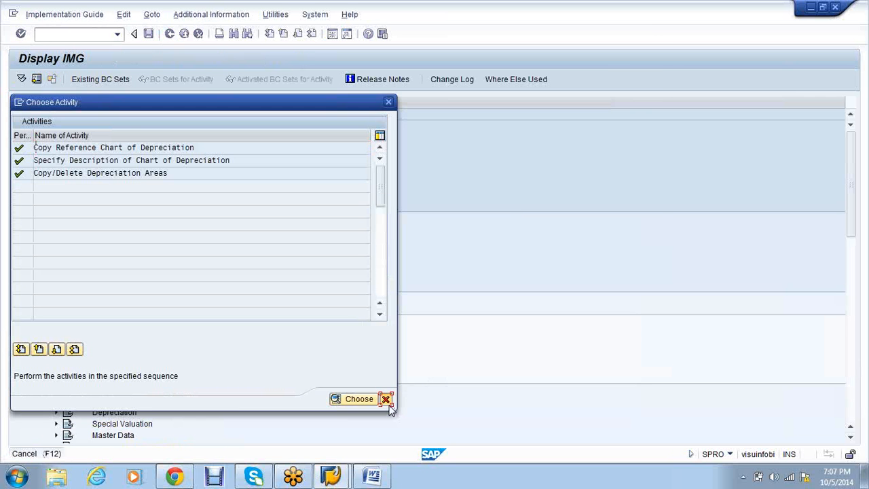
pyautogui.click(387, 400)
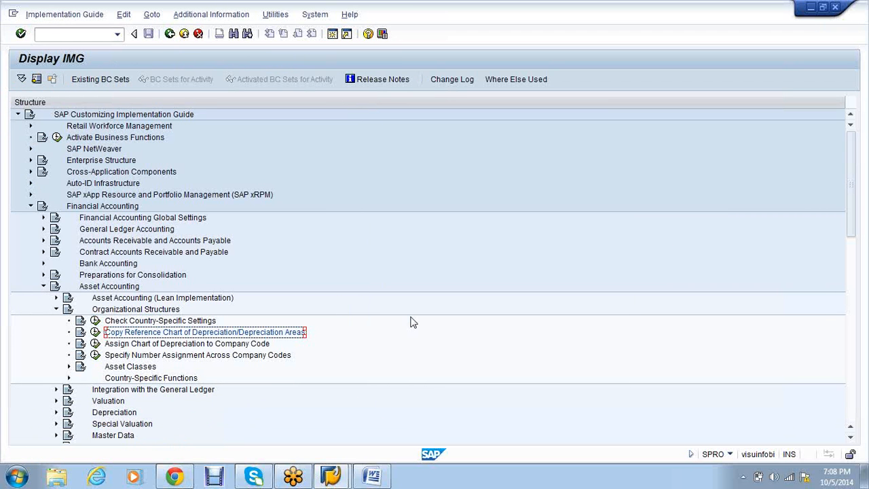
# - Assign chart of depreciation VS01 to company code VS01 in Asset Accounting and save the assignment
pyautogui.click(95, 344)
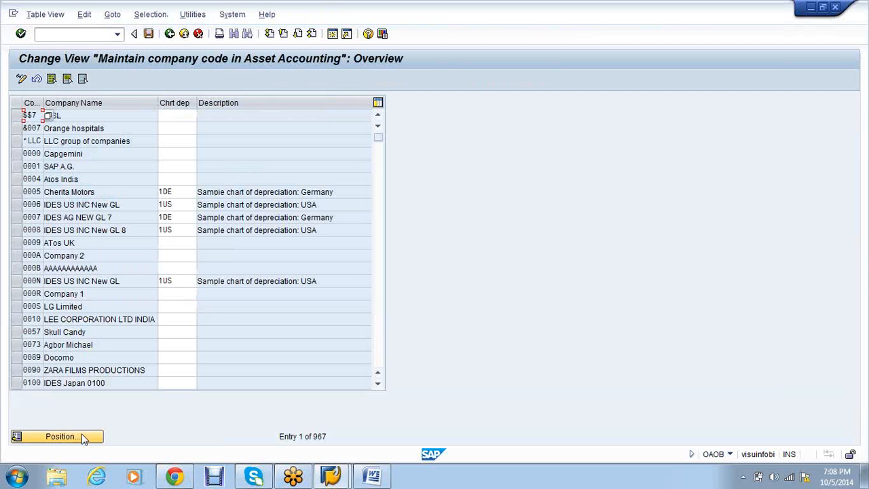
pyautogui.click(83, 438)
pyautogui.write('vs01')
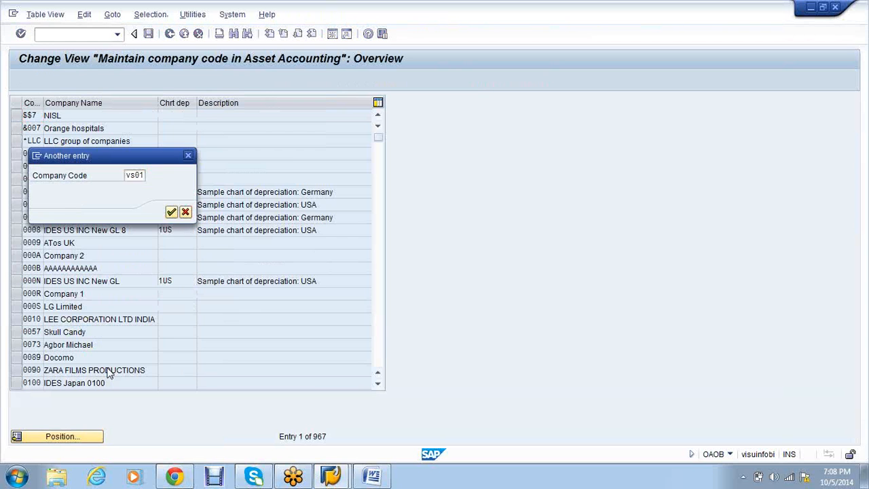
pyautogui.press('Return')
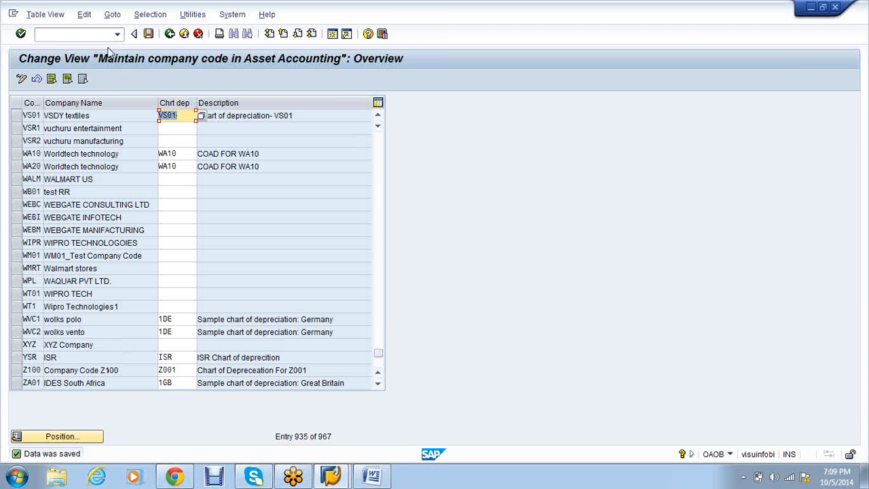
pyautogui.click(169, 33)
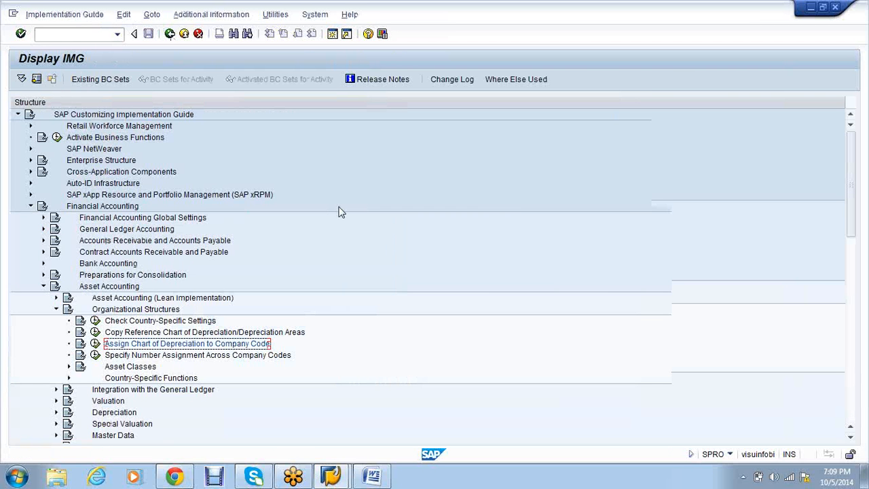
# - Switch to Word and review the asset class configuration items in the asset accounting outline
pyautogui.scroll(-1, 341, 212)
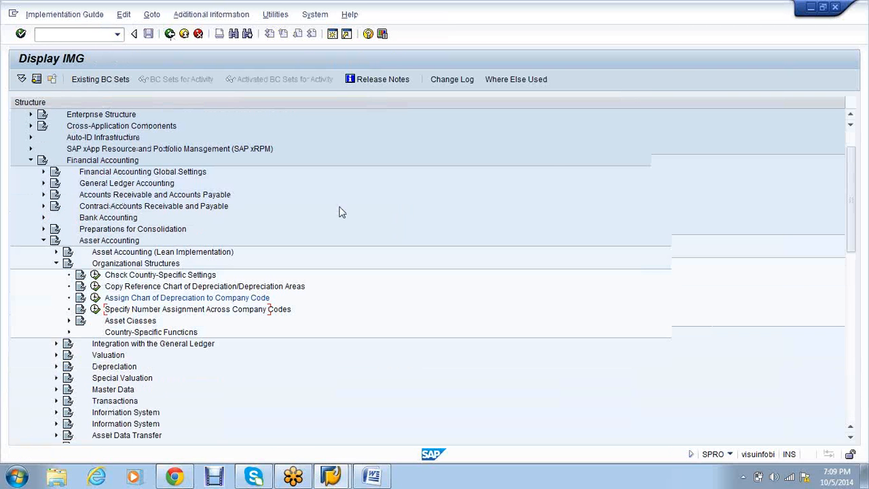
pyautogui.scroll(-1, 341, 213)
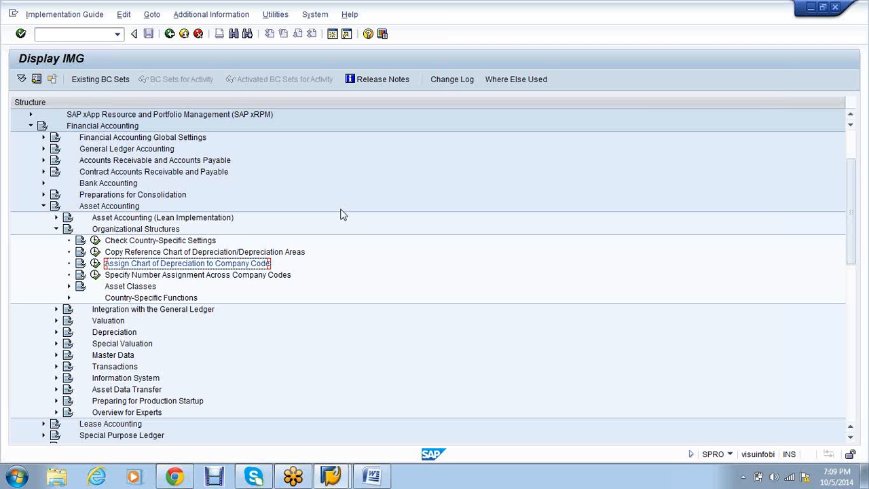
pyautogui.scroll(-1, 343, 214)
pyautogui.scroll(-2, 358, 222)
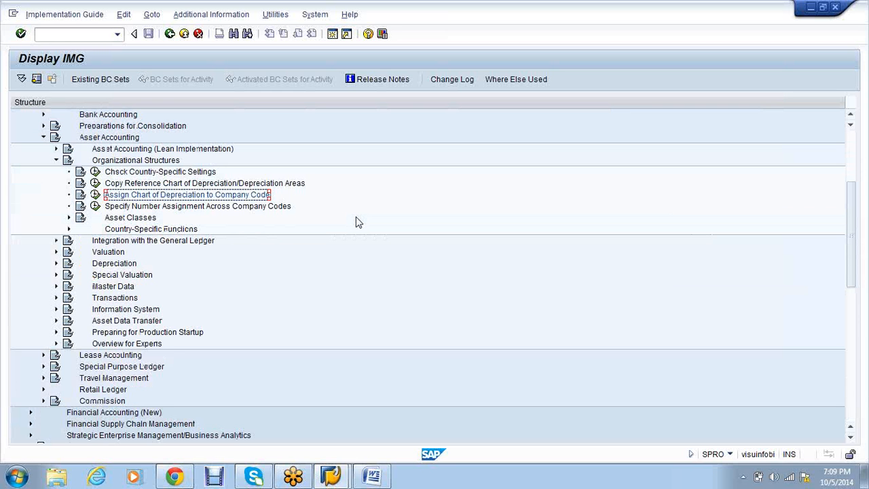
pyautogui.click(389, 479)
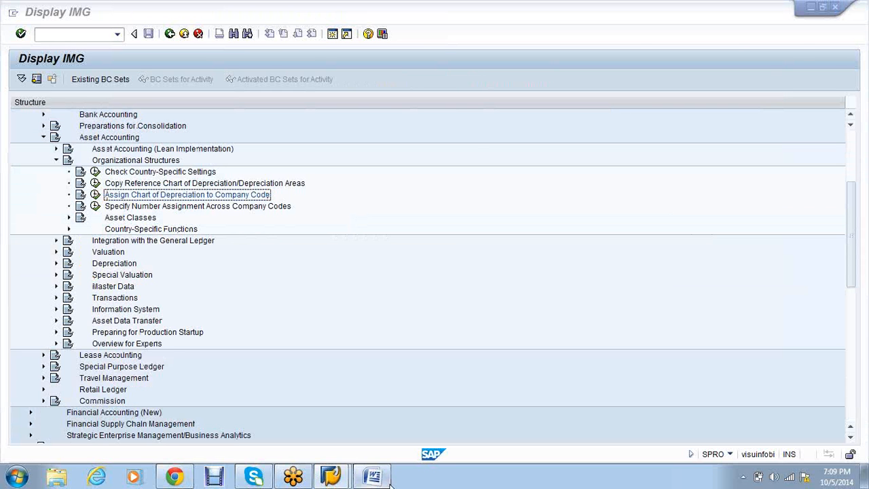
pyautogui.scroll(5, 384, 307)
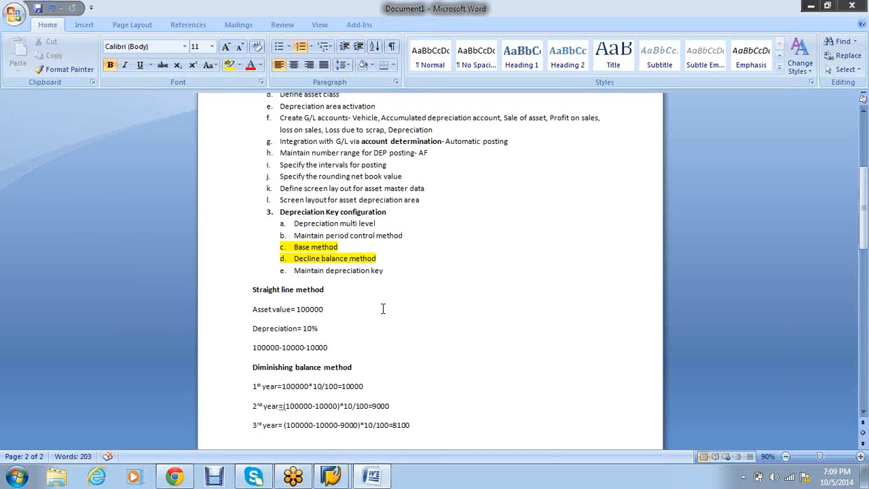
pyautogui.scroll(5, 383, 309)
pyautogui.scroll(-2, 398, 279)
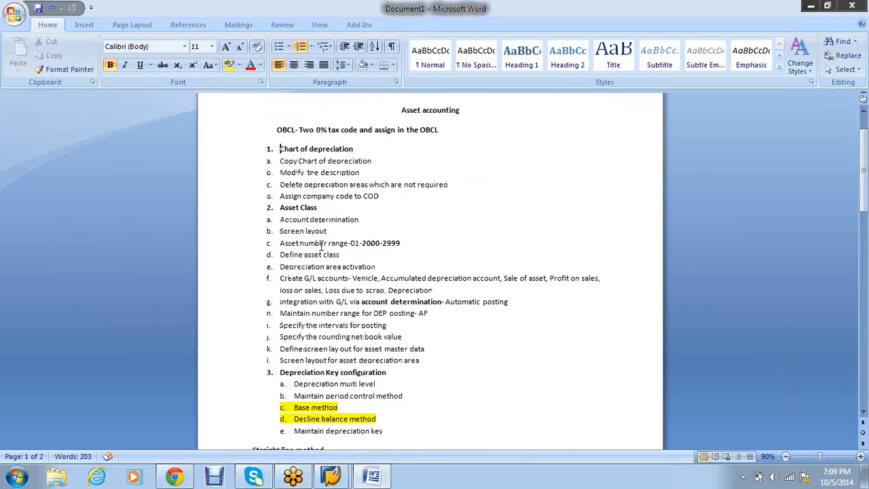
# - Switch back to the SAP IMG and open the Specify Account Determination activity under Asset Classes
pyautogui.click(338, 477)
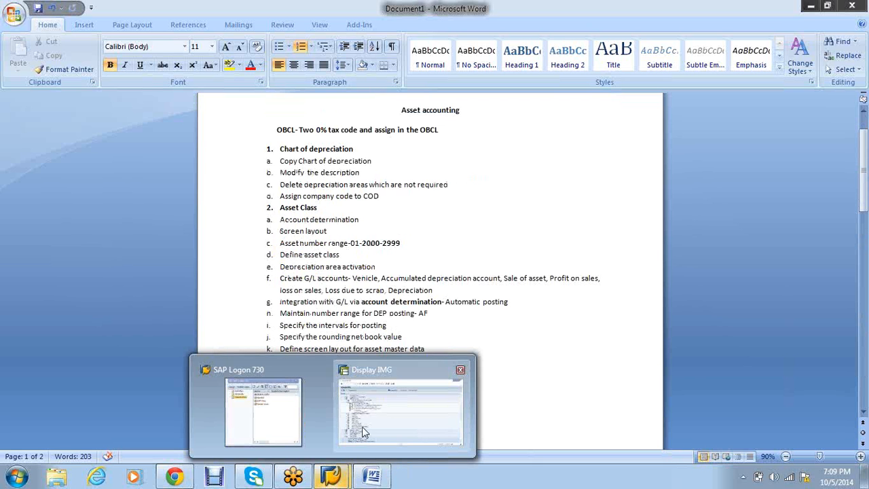
pyautogui.click(362, 427)
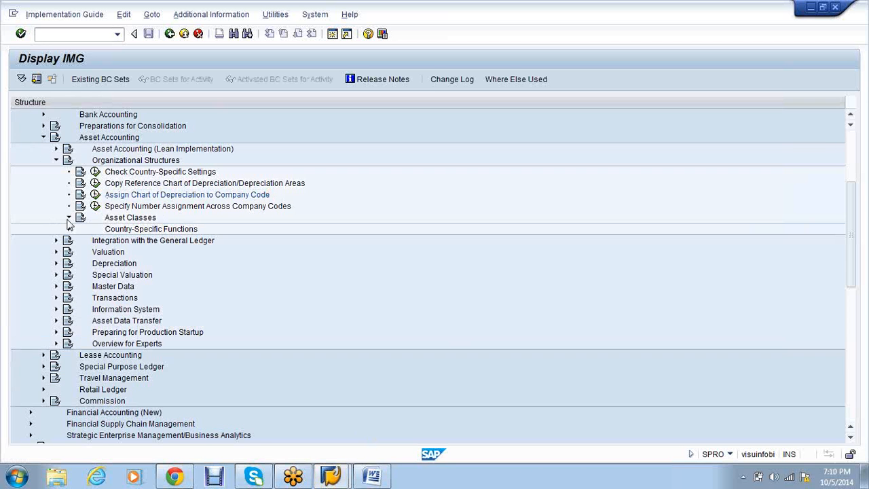
pyautogui.click(69, 218)
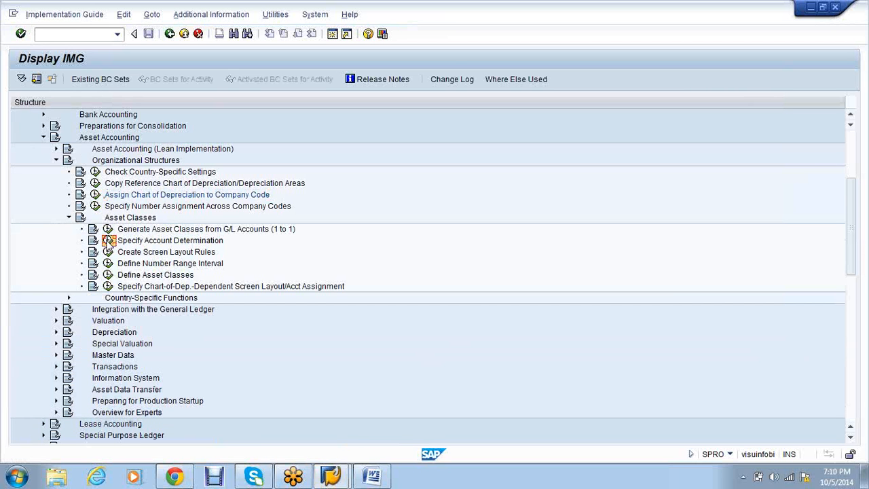
pyautogui.click(108, 241)
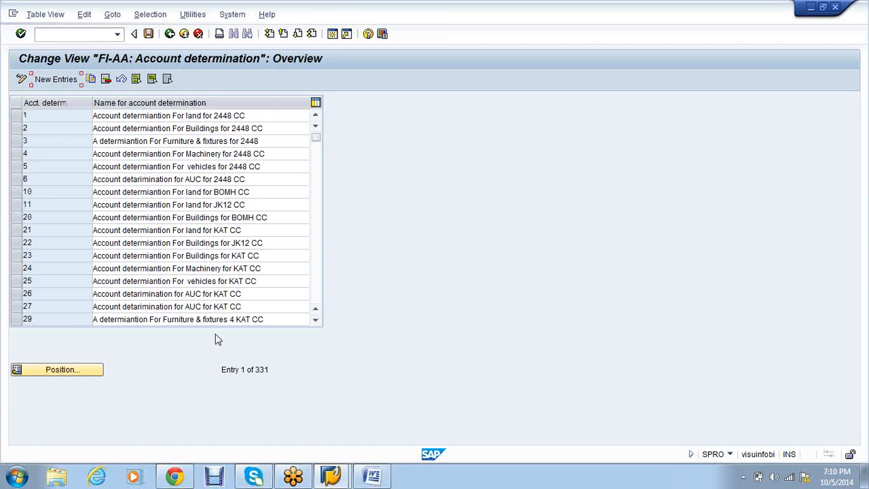
# - Create account determination VS01V named "VS01-Vehicels AD", save it and return to the IMG structure
pyautogui.press('F5')
pyautogui.write('VS01V')
pyautogui.press('Tab')
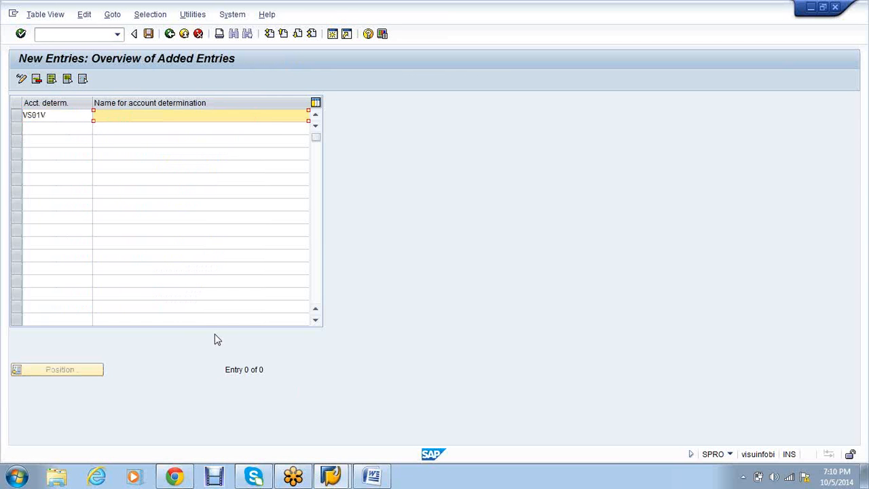
pyautogui.write('VS')
pyautogui.write('01-')
pyautogui.write('-Veh')
pyautogui.write('i')
pyautogui.write('cels A')
pyautogui.write('D')
pyautogui.press('Return')
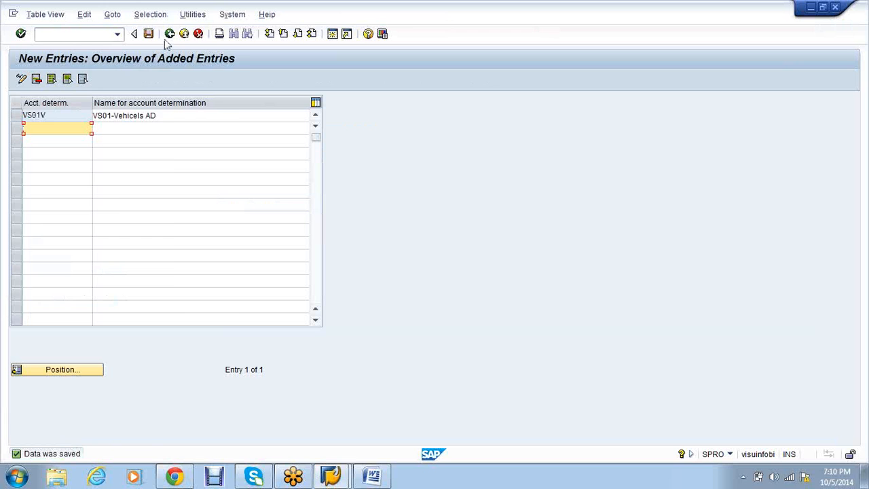
pyautogui.click(169, 36)
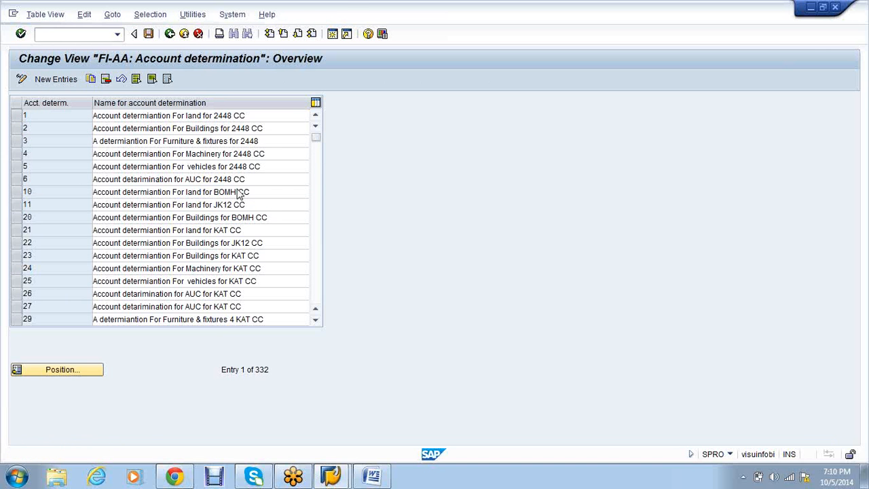
pyautogui.press('F3')
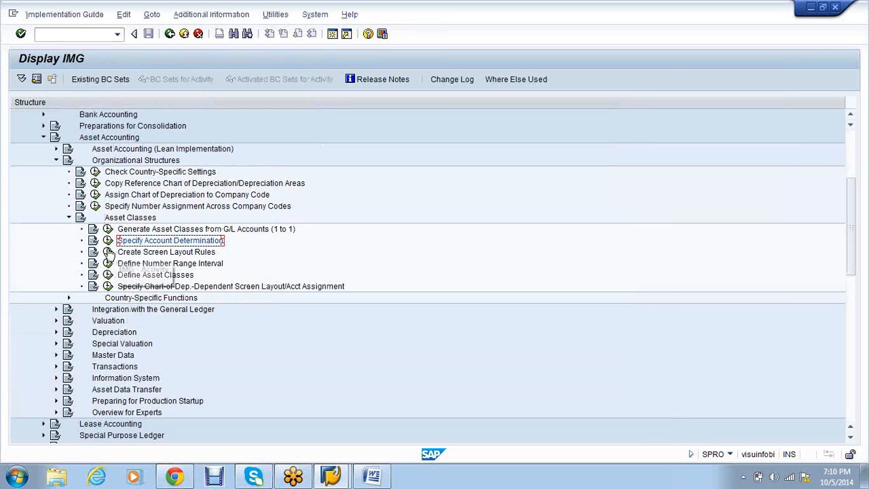
# - Open Create Screen Layout Rules under Asset Classes and copy the 1000 Real estate rule to a new rule VS01
pyautogui.click(108, 252)
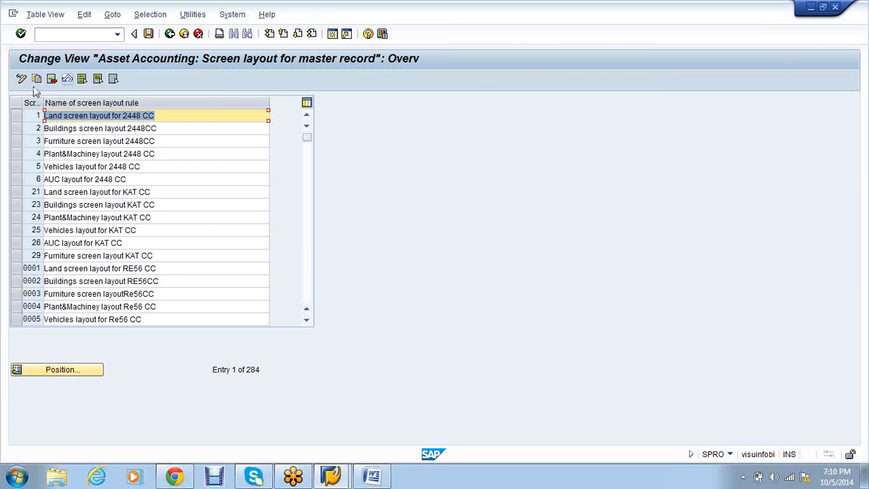
pyautogui.scroll(-3, 83, 167)
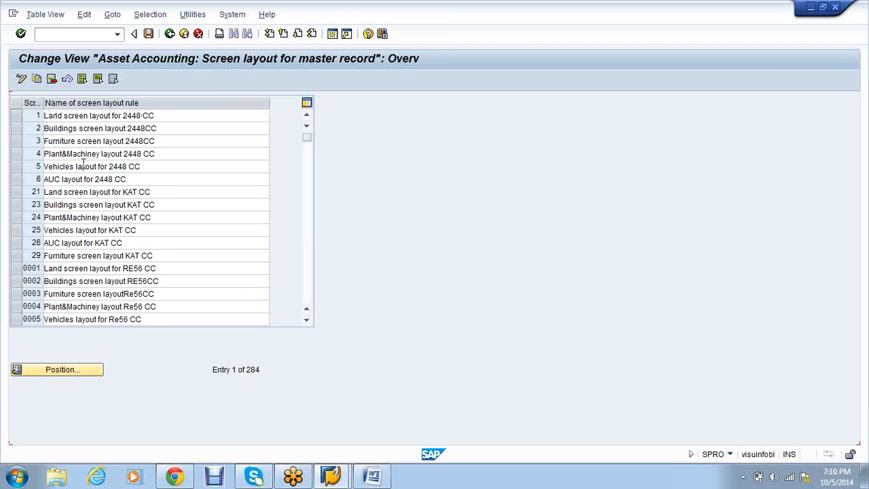
pyautogui.scroll(-1, 83, 168)
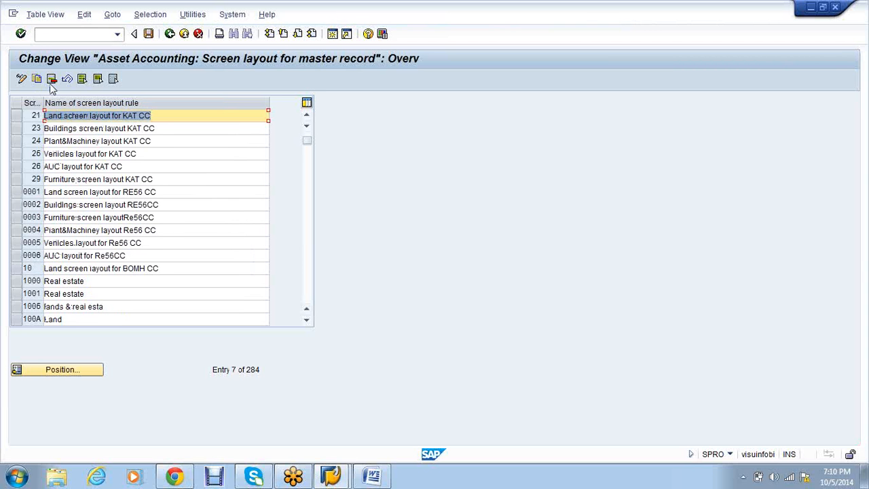
pyautogui.click(21, 80)
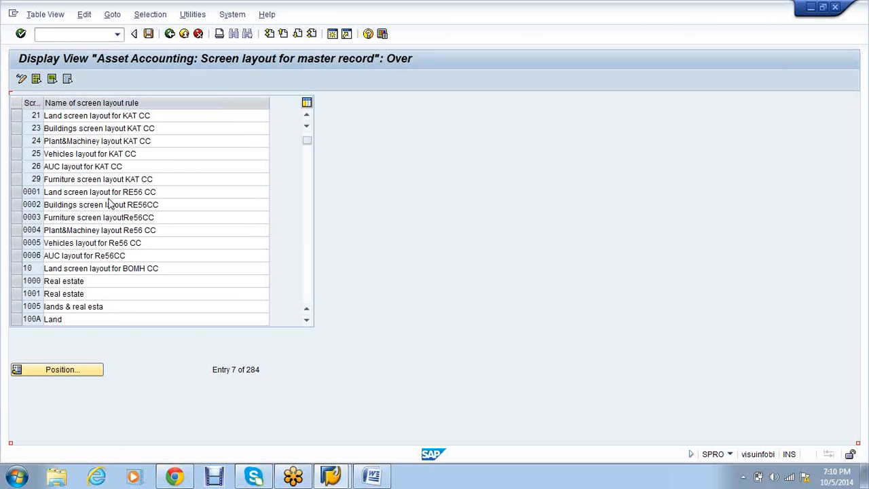
pyautogui.scroll(-1, 115, 211)
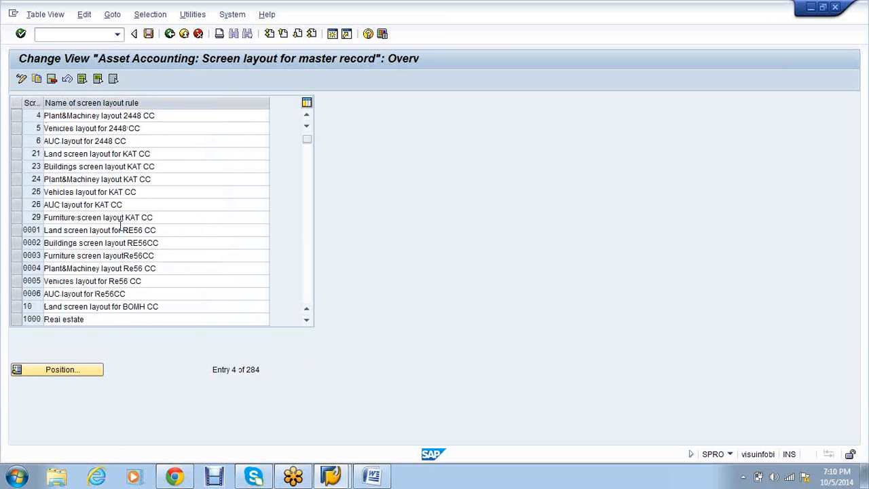
pyautogui.scroll(-1, 120, 224)
pyautogui.scroll(-1, 121, 224)
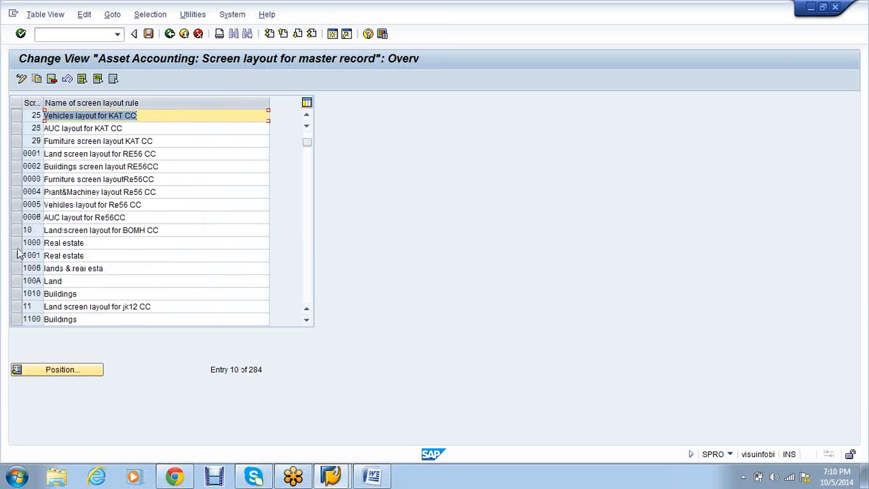
pyautogui.click(17, 244)
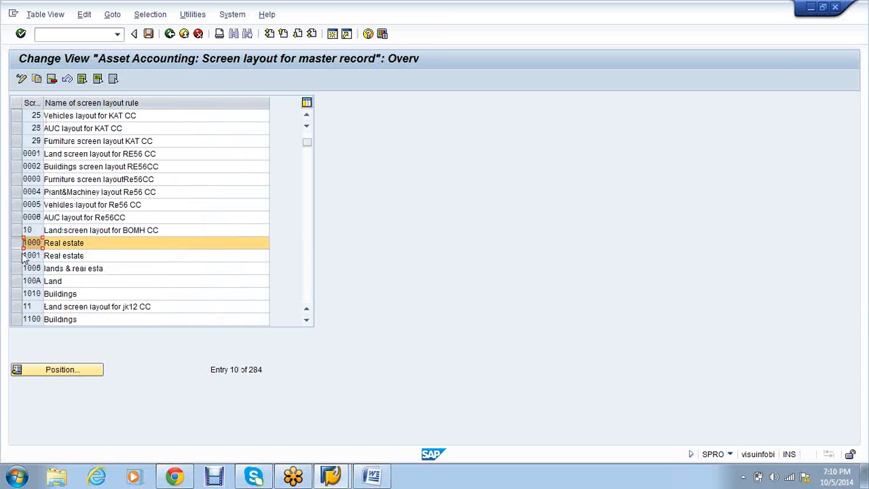
pyautogui.click(37, 83)
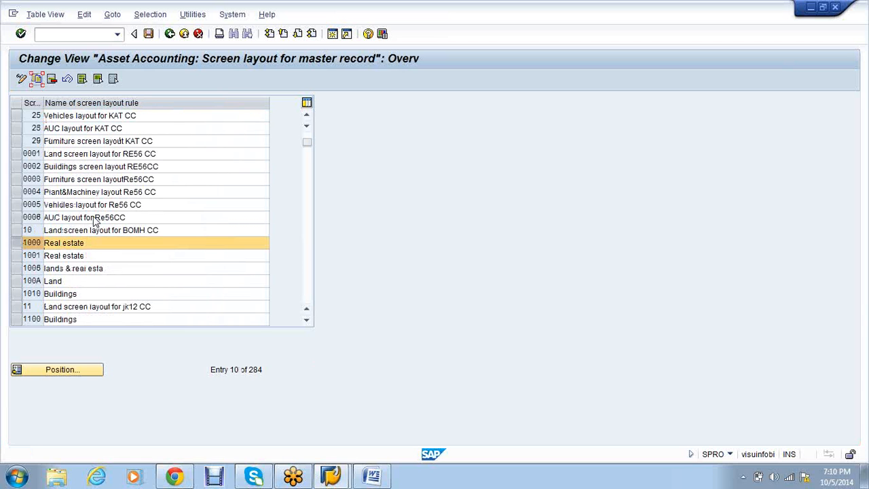
pyautogui.write('VS01')
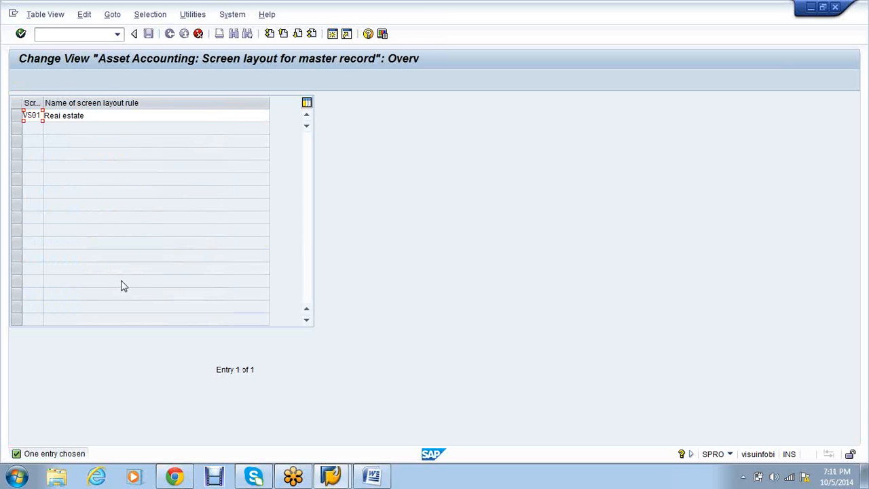
pyautogui.press('Return')
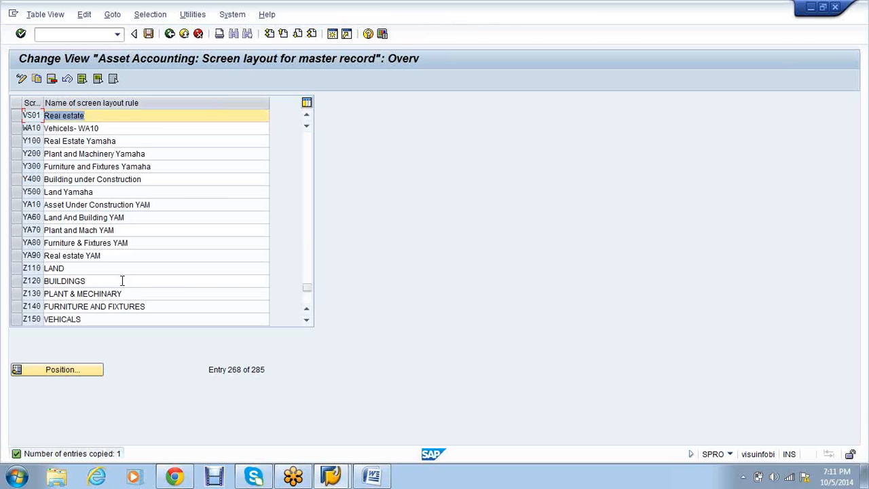
# - Name screen layout rule VS01 "VS01-Vehicles", save it to the VS01-Project customizing request and return to the IMG structure
pyautogui.write('VS01-')
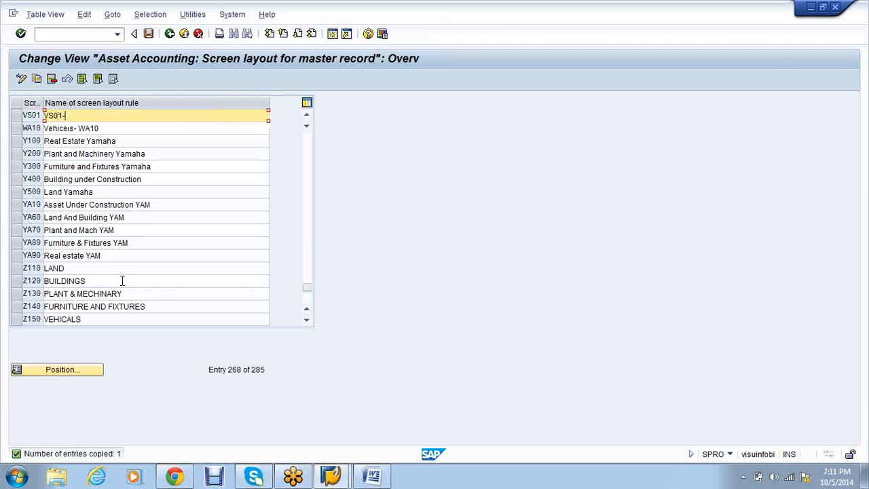
pyautogui.write('Vehiclles')
pyautogui.press('Return')
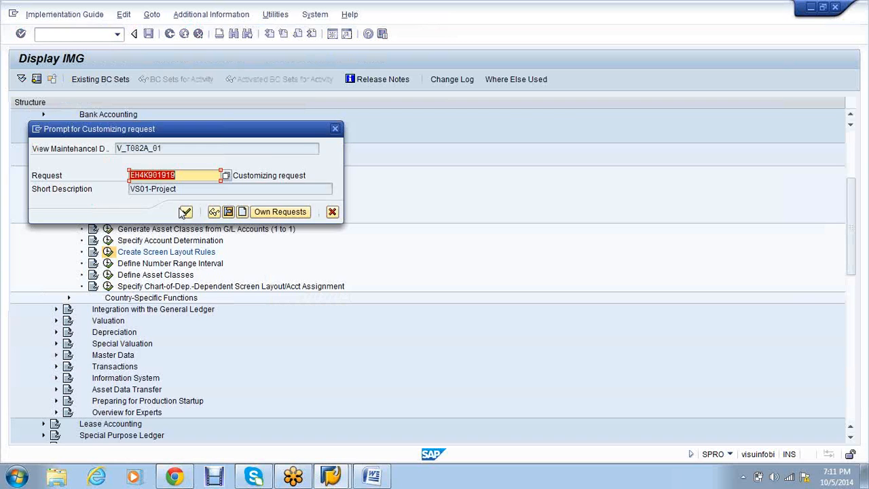
pyautogui.click(185, 212)
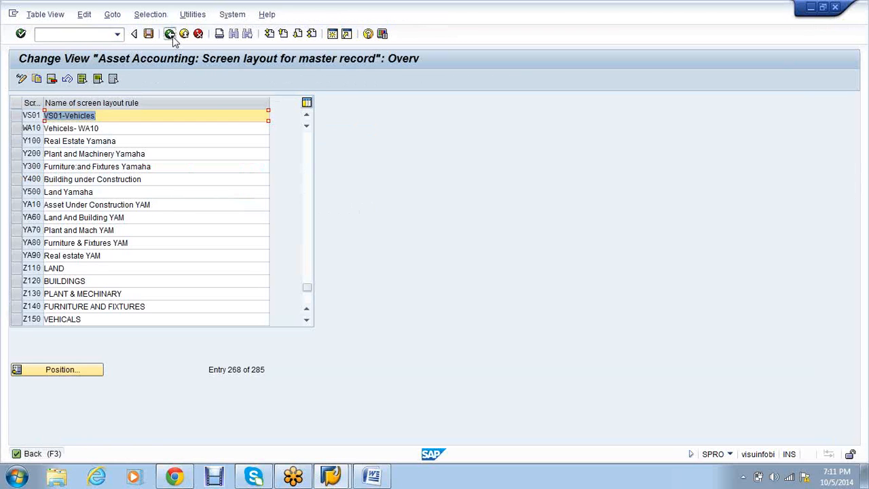
pyautogui.click(172, 35)
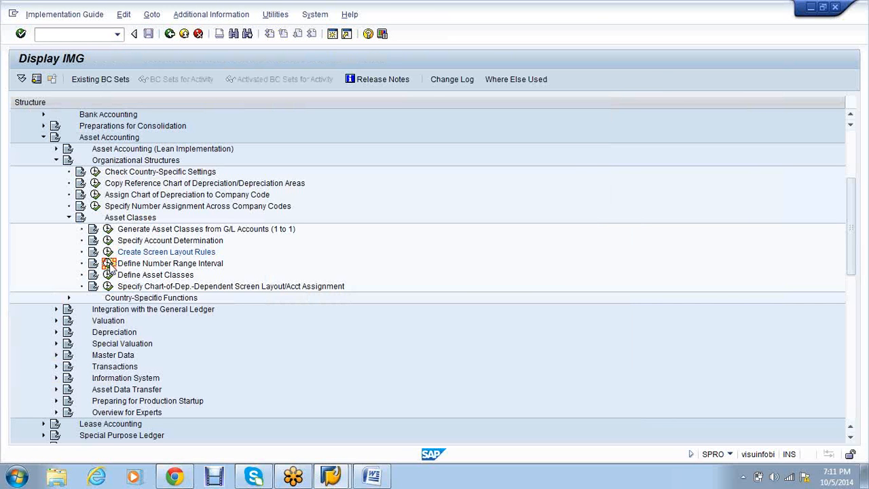
# - Open the asset number range intervals of company code VS01 for editing and enter interval 01 from 3000 to 3999
pyautogui.click(109, 265)
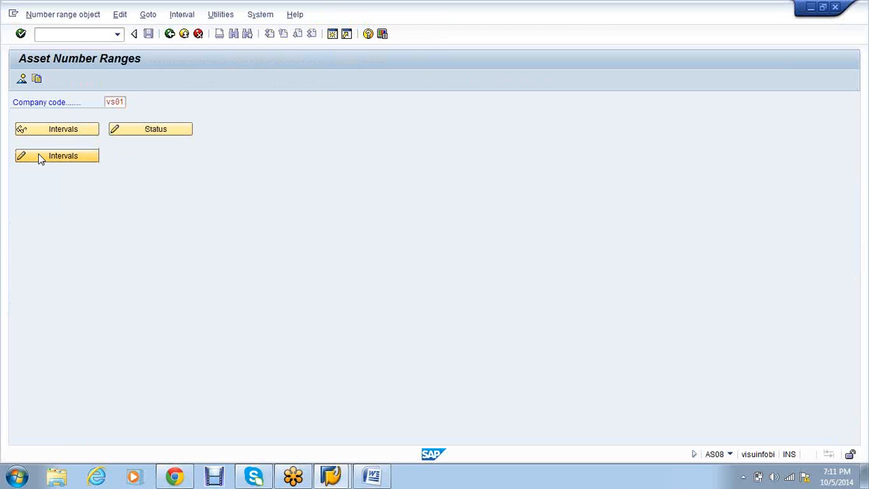
pyautogui.click(39, 157)
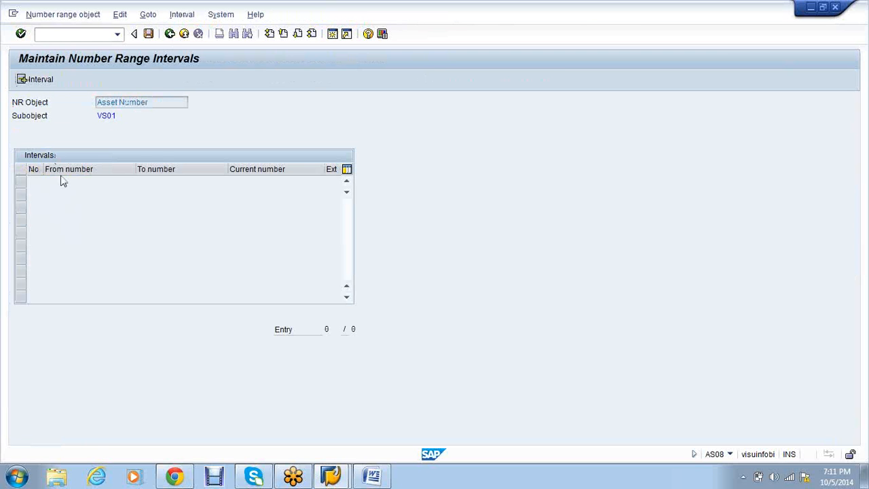
pyautogui.hotkey('shift', 'F1')
pyautogui.write('3000')
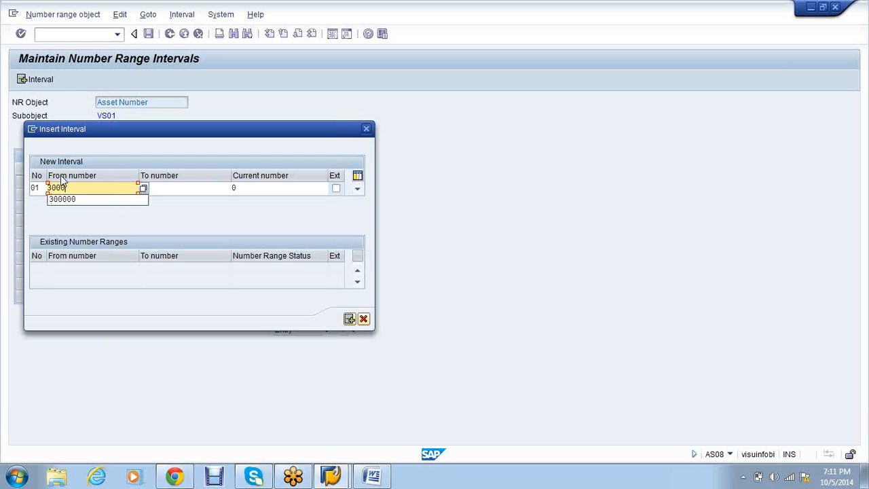
pyautogui.press('Tab')
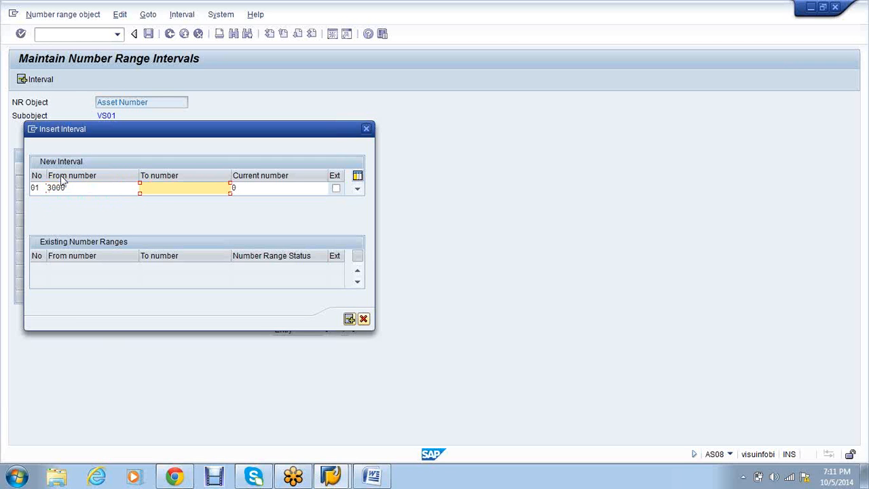
pyautogui.write('39999')
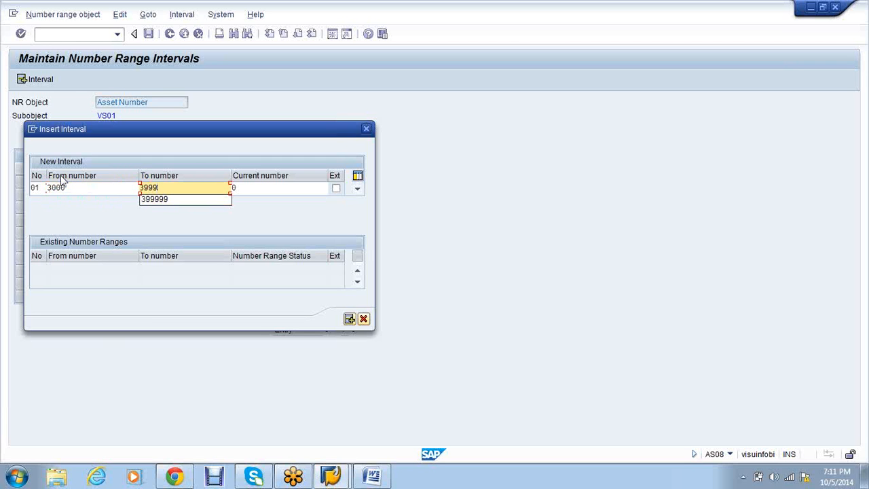
pyautogui.press('Return')
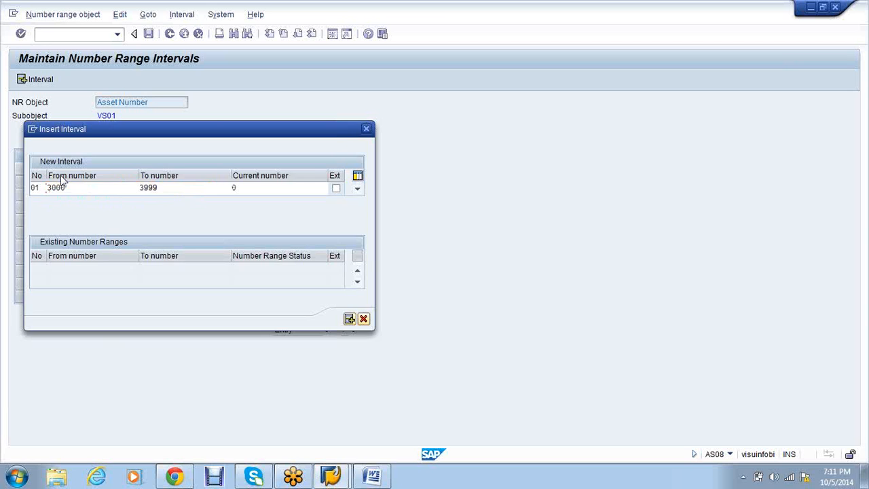
# - Insert and save the asset number range interval, acknowledge the transport notice and return to the IMG structure
pyautogui.press('Return')
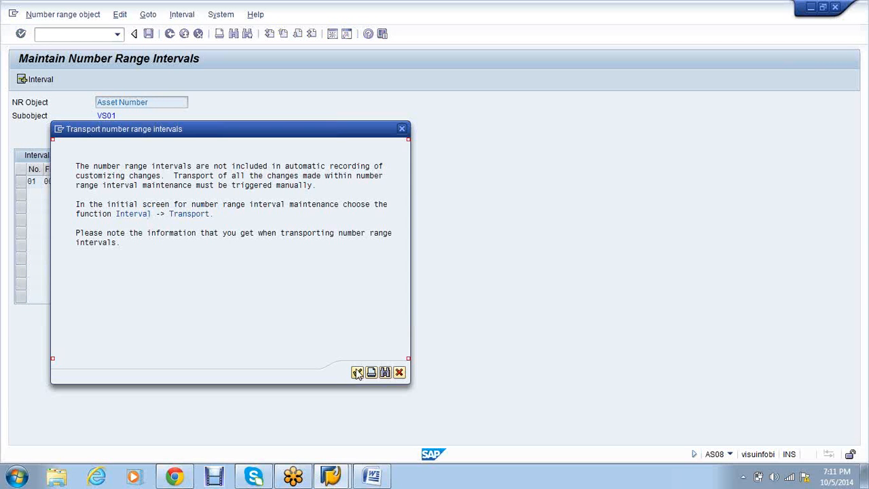
pyautogui.press('Return')
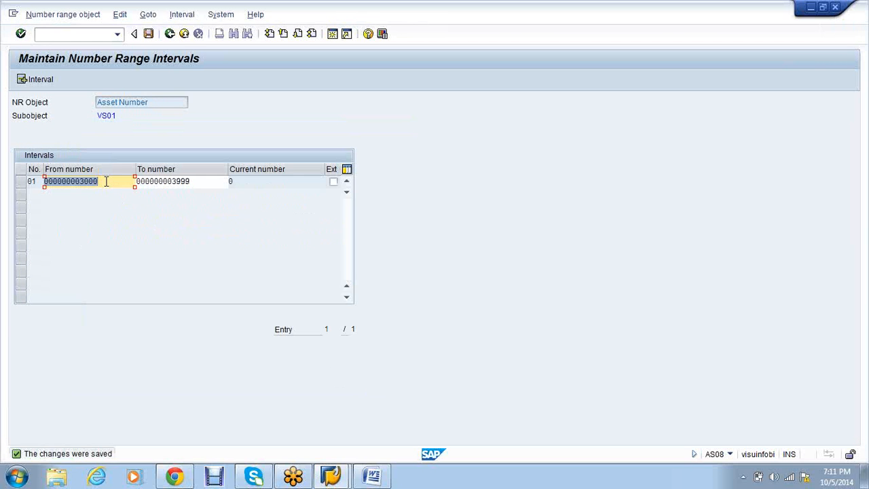
pyautogui.moveTo(101, 181); pyautogui.dragTo(80, 182)
pyautogui.click(215, 264)
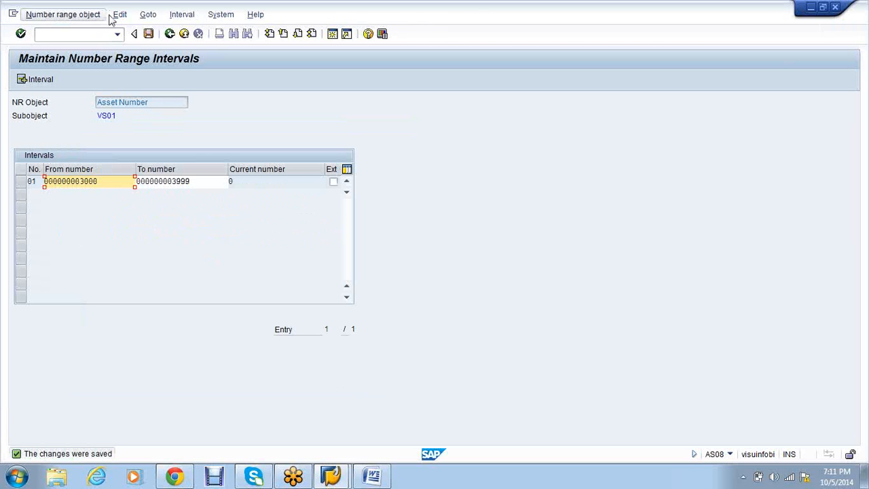
pyautogui.click(171, 35)
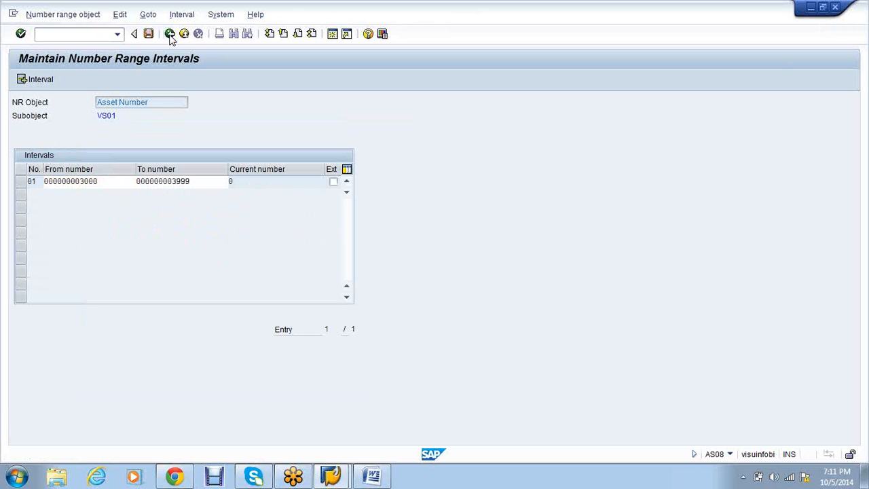
pyautogui.click(170, 34)
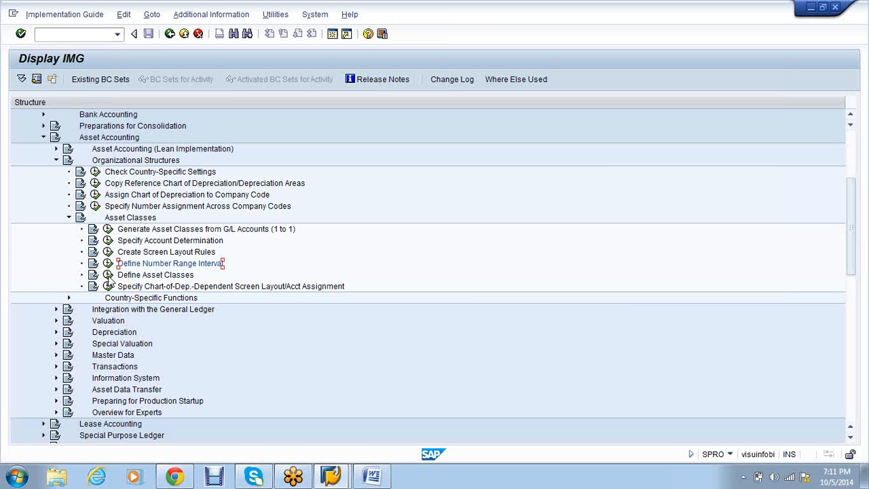
# - Open Define Asset Classes and start a new asset class VS01V with description and short text "VS01-Vehicles"
pyautogui.click(108, 275)
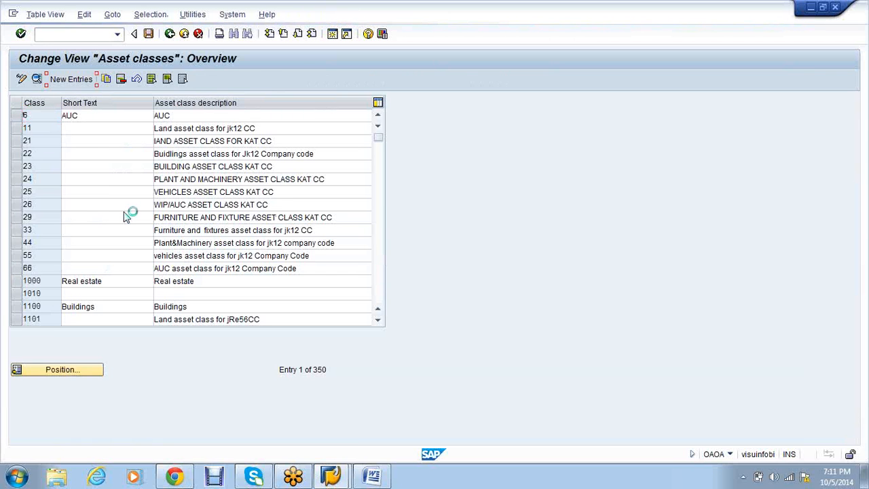
pyautogui.write('VS01V')
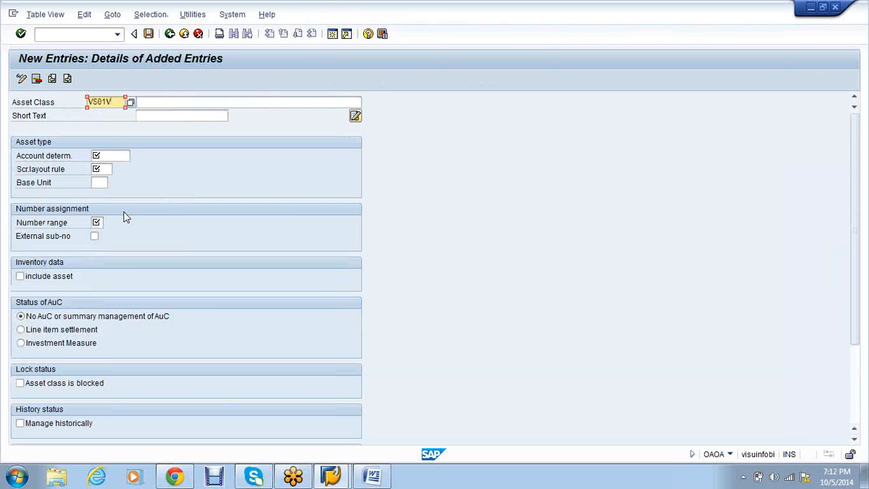
pyautogui.press('Tab')
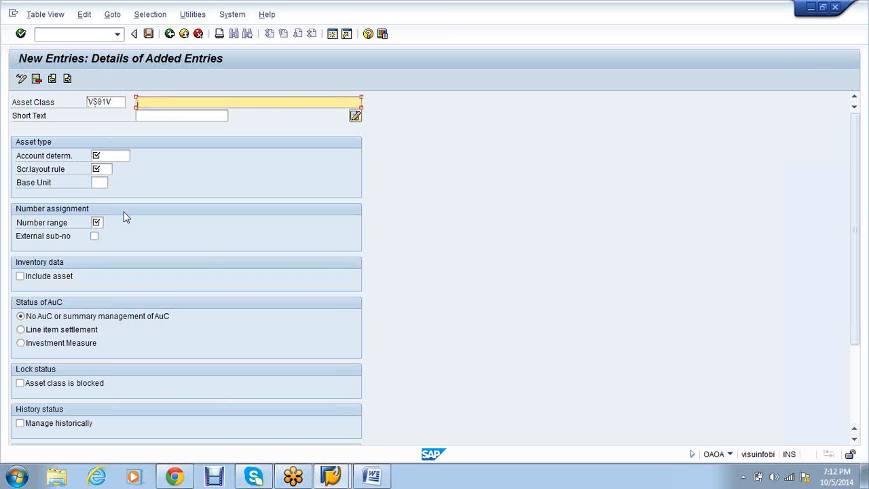
pyautogui.write('VS01-Vehicles')
pyautogui.moveTo(191, 102); pyautogui.dragTo(129, 91)
pyautogui.hotkey('ctrl', 'c')
pyautogui.click(165, 115)
pyautogui.hotkey('ctrl', 'v')
# - Assign account determination VS01V, screen layout rule VS01 and number range 01 to the new asset class
pyautogui.click(120, 159)
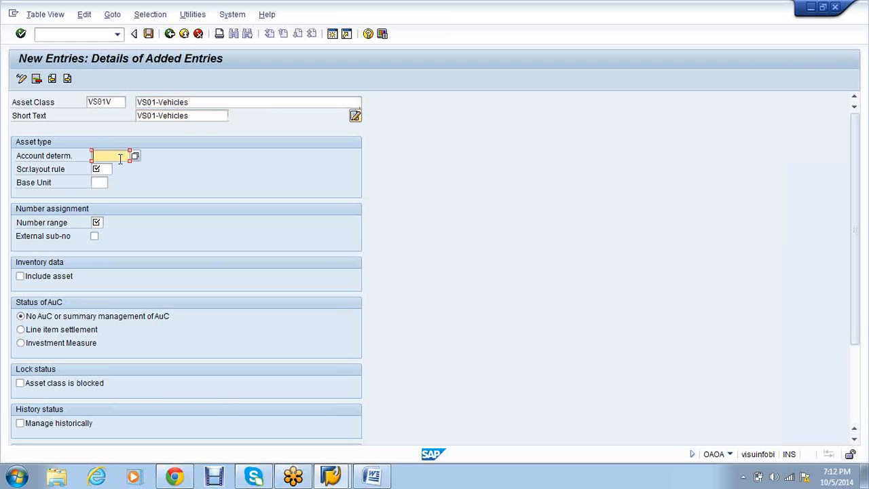
pyautogui.write('VS01')
pyautogui.press('Tab')
pyautogui.write('VS01')
pyautogui.press('Tab')
pyautogui.press('Tab')
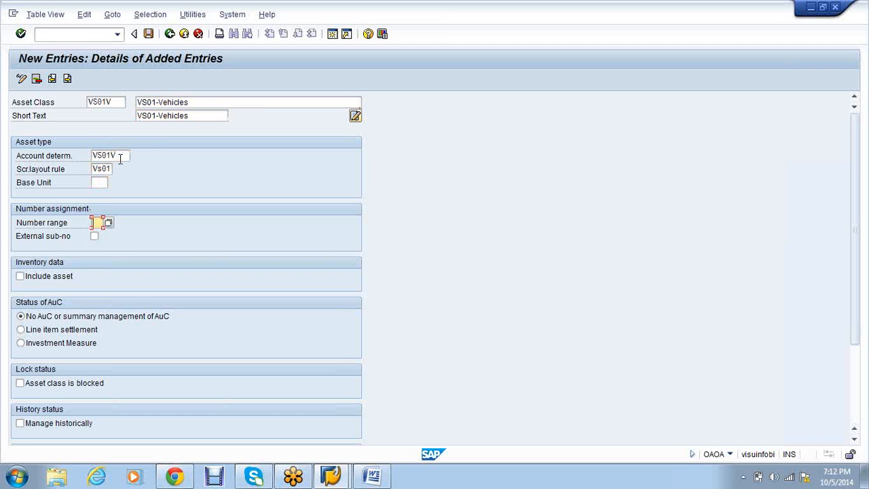
pyautogui.write('01')
pyautogui.press('Return')
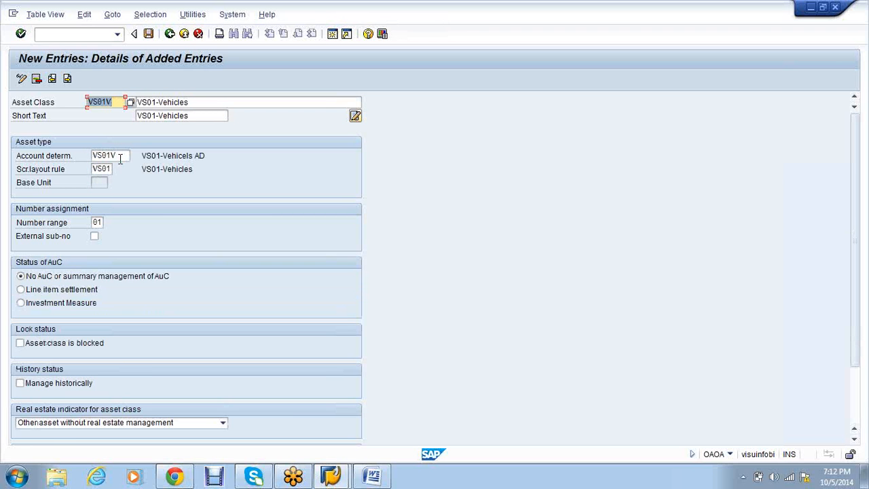
# - Save asset class VS01V to the VS01-Project customizing request
pyautogui.click(170, 101)
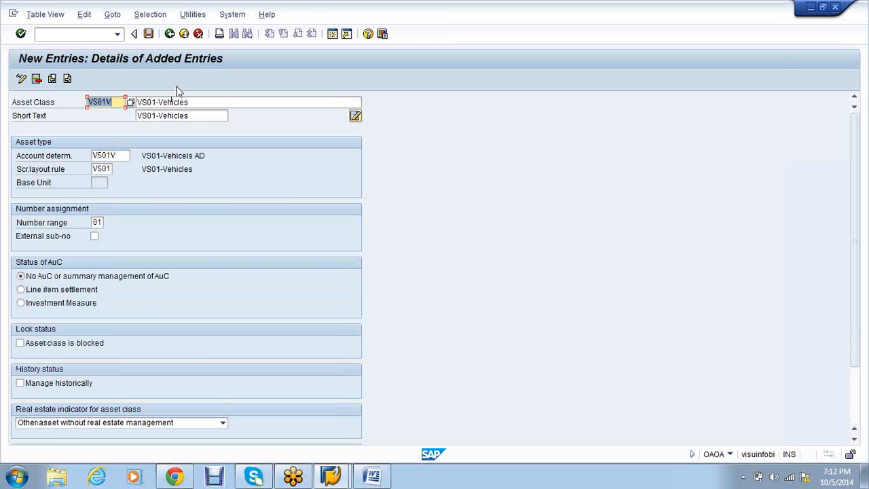
pyautogui.click(148, 38)
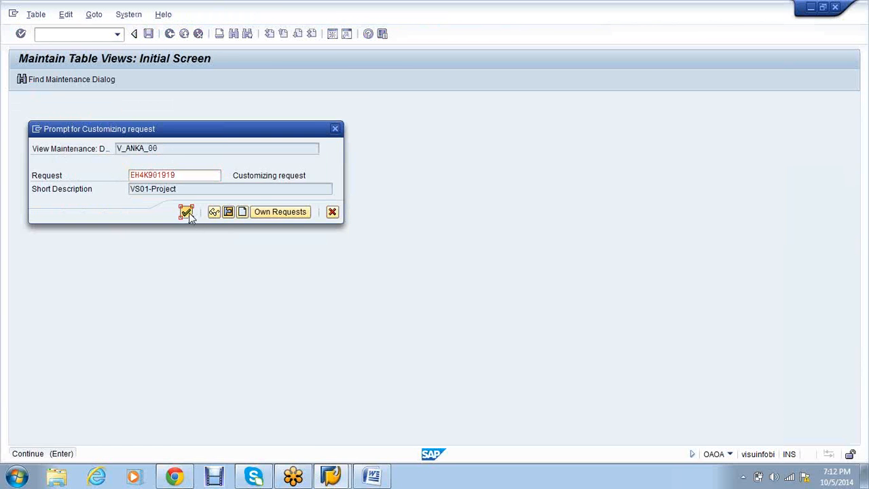
pyautogui.click(188, 212)
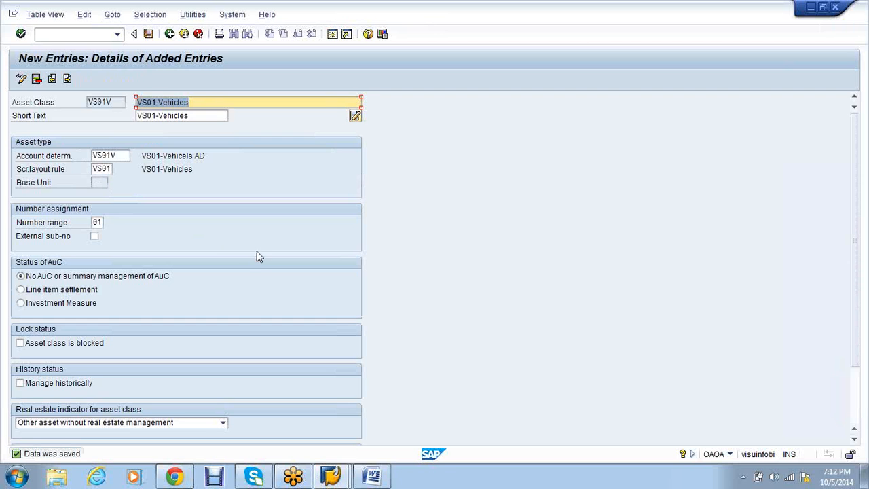
# - Open transaction FS00 to maintain G/L accounts centrally for company code VS01
pyautogui.click(77, 32)
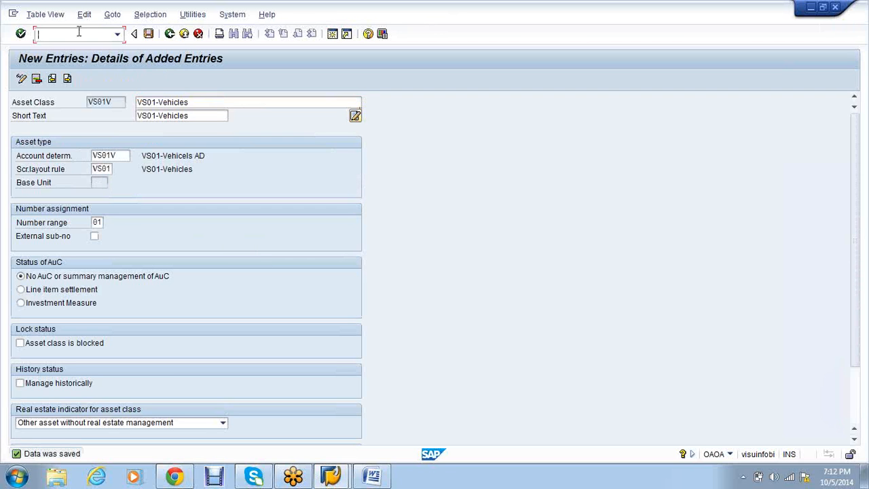
pyautogui.write('/n')
pyautogui.write('ao90')
pyautogui.press('Return')
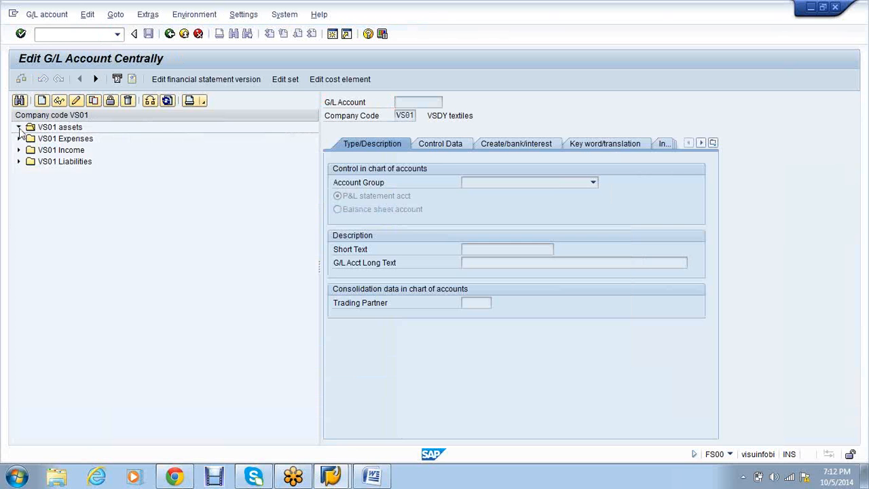
# - Copy the Bills of exchange account 8 in VS01 assets to new G/L account 9
pyautogui.rightClick(115, 224)
pyautogui.click(146, 252)
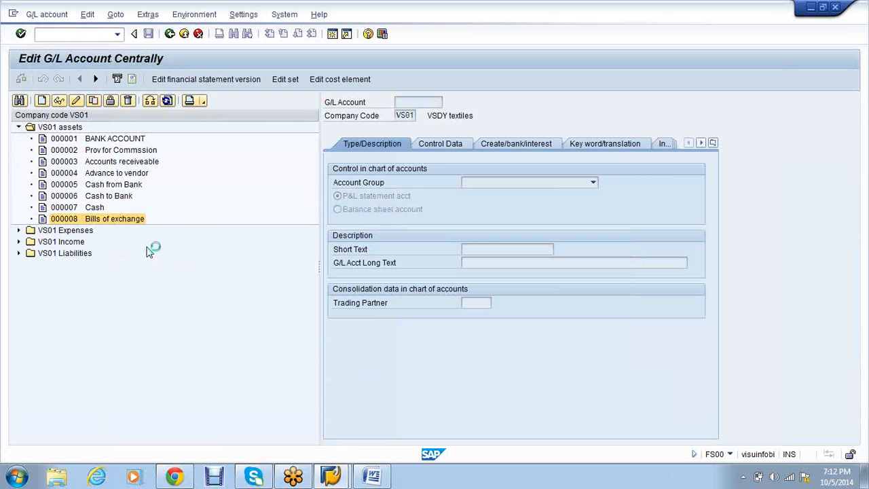
pyautogui.write('9')
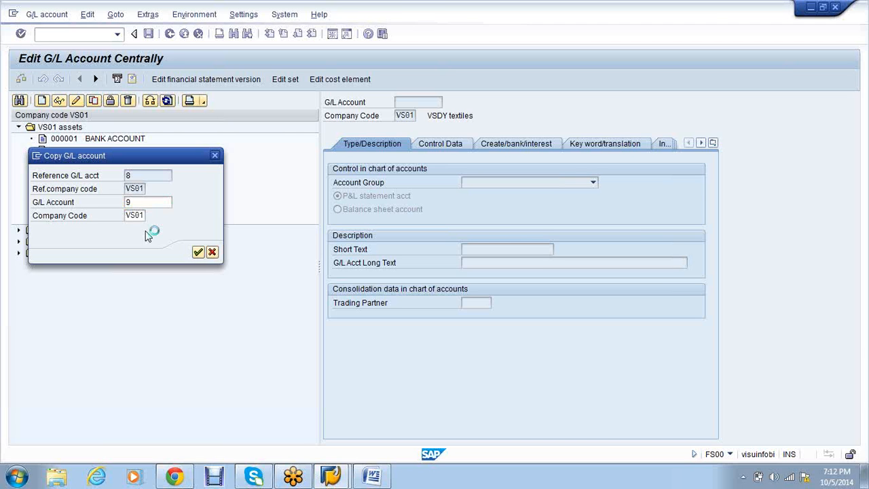
# - Replace the short text and long text of G/L account 9 with "Vehicles"
pyautogui.click(540, 250)
pyautogui.press('BackSpace')
pyautogui.press('BackSpace')
pyautogui.press('BackSpace')
pyautogui.press('BackSpace')
pyautogui.press('BackSpace')
pyautogui.press('BackSpace')
pyautogui.press('BackSpace')
pyautogui.press('BackSpace')
pyautogui.press('BackSpace')
pyautogui.press('BackSpace')
pyautogui.press('BackSpace')
pyautogui.press('BackSpace')
pyautogui.press('BackSpace')
pyautogui.press('BackSpace')
pyautogui.press('BackSpace')
pyautogui.press('BackSpace')
pyautogui.press('BackSpace')
pyautogui.write('Vehi')
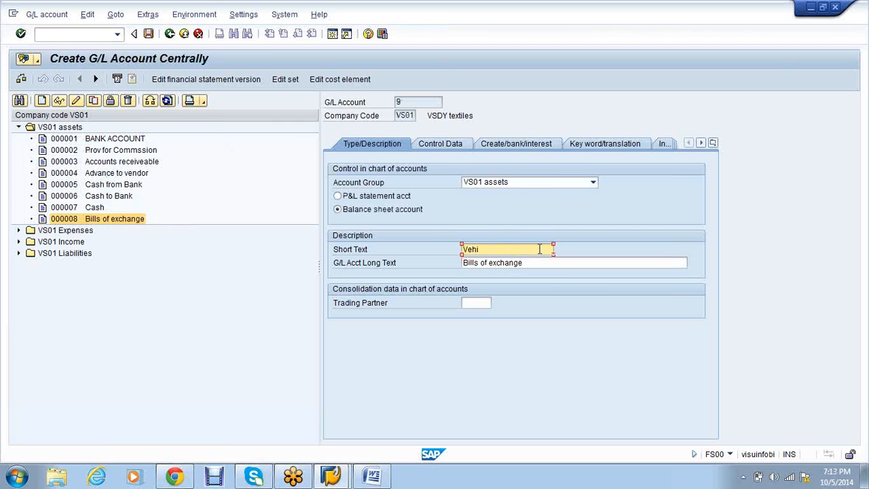
pyautogui.write('cles')
pyautogui.moveTo(523, 250); pyautogui.dragTo(455, 249)
pyautogui.hotkey('ctrl', 'c')
pyautogui.press('Tab')
pyautogui.hotkey('ctrl', 'v')
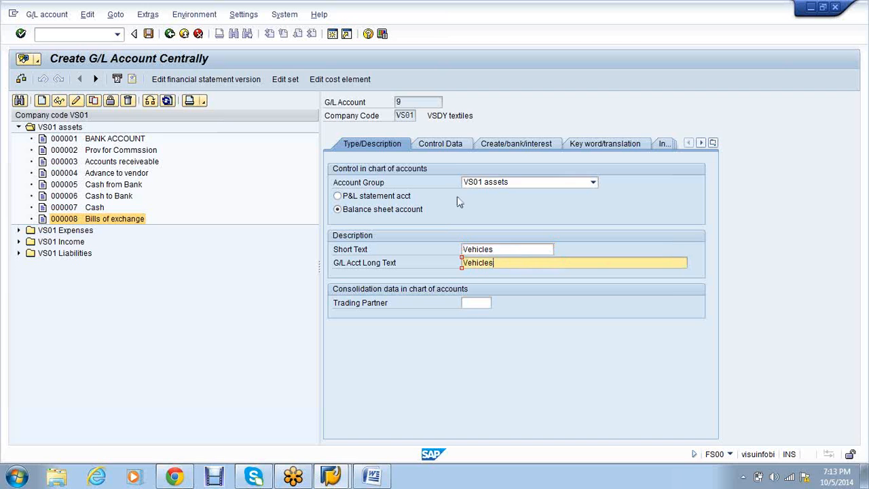
# - Set the control data of the Vehicles account to reconciliation account type Assets
pyautogui.click(443, 146)
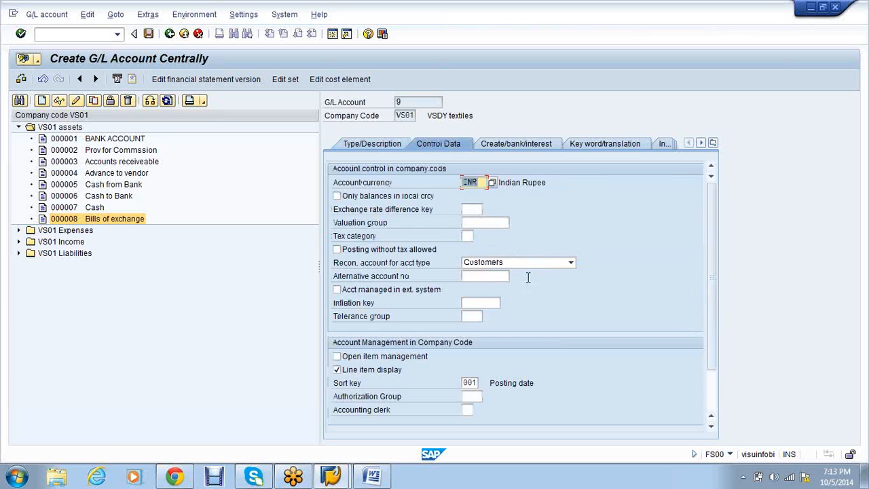
pyautogui.click(528, 264)
pyautogui.click(475, 274)
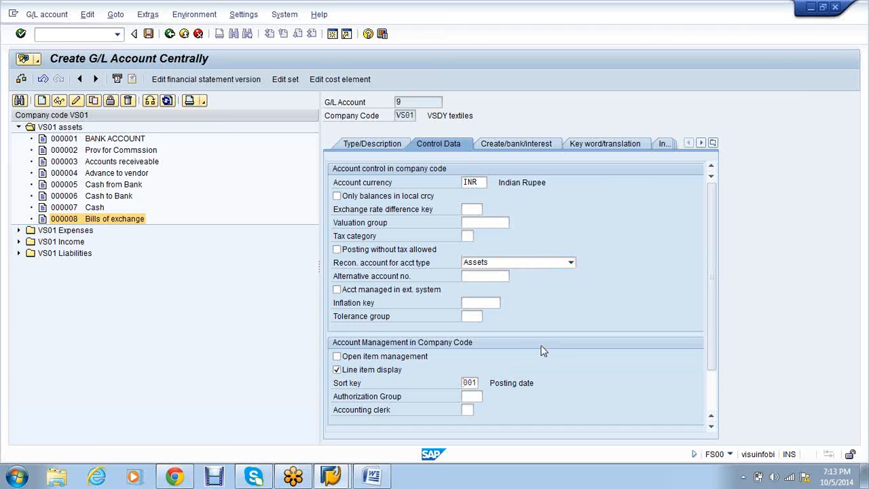
# - Choose sort key 001 (Posting date), assign field status group G067 and save the Vehicles account
pyautogui.press('Return')
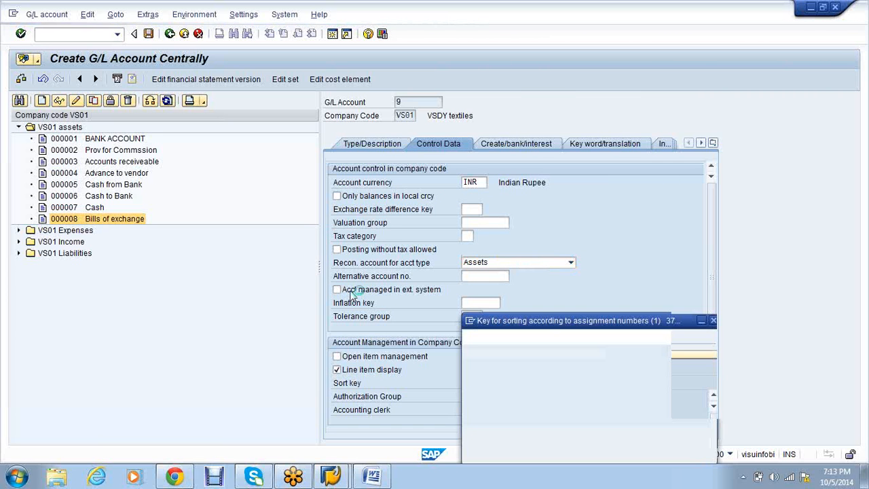
pyautogui.click(513, 412)
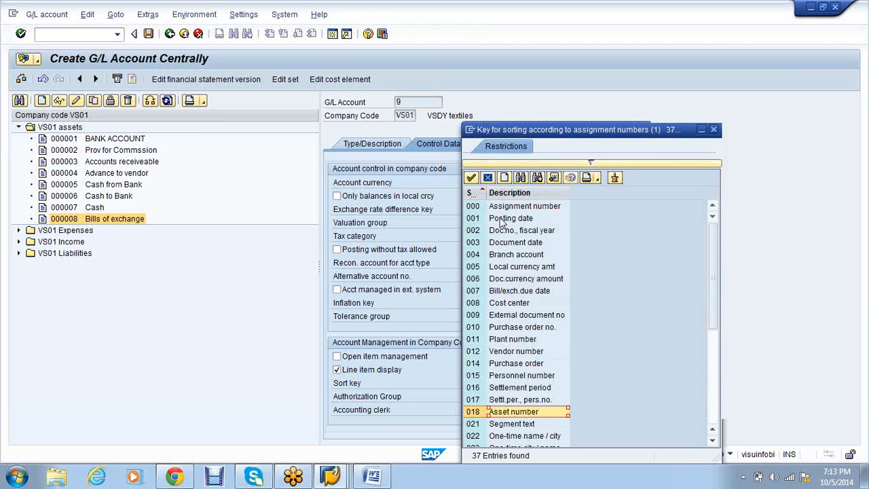
pyautogui.click(503, 221)
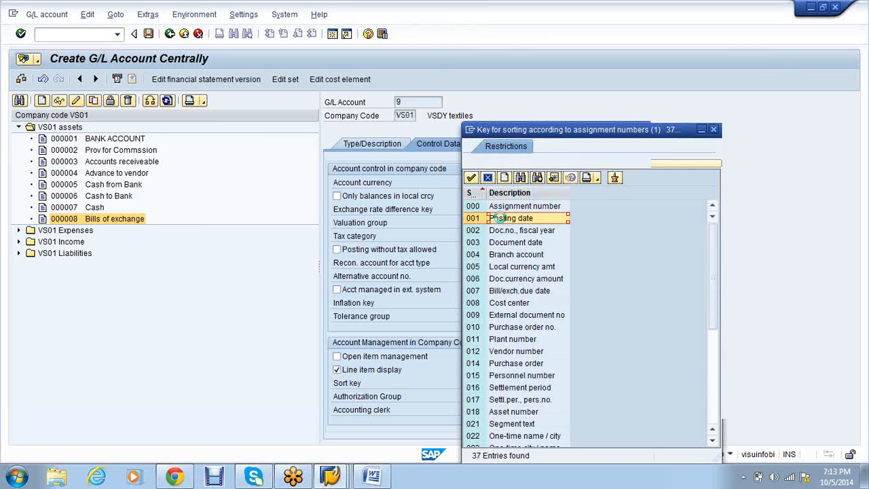
pyautogui.doubleClick(503, 221)
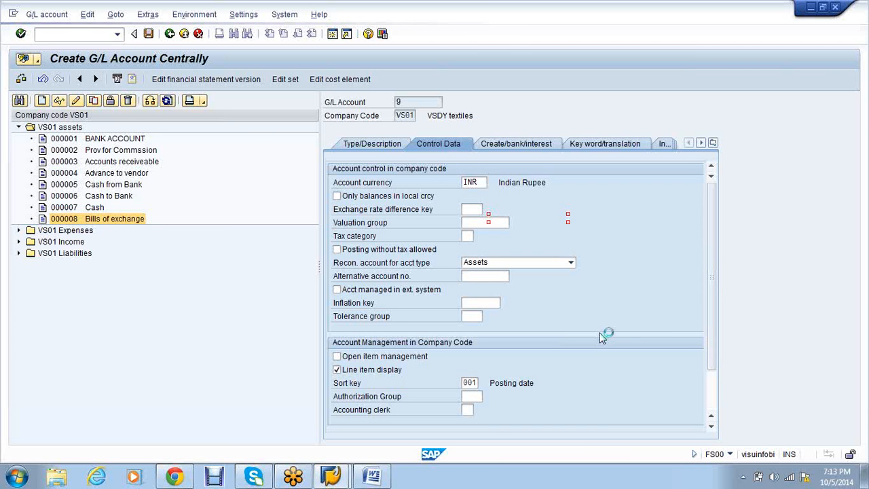
pyautogui.click(509, 144)
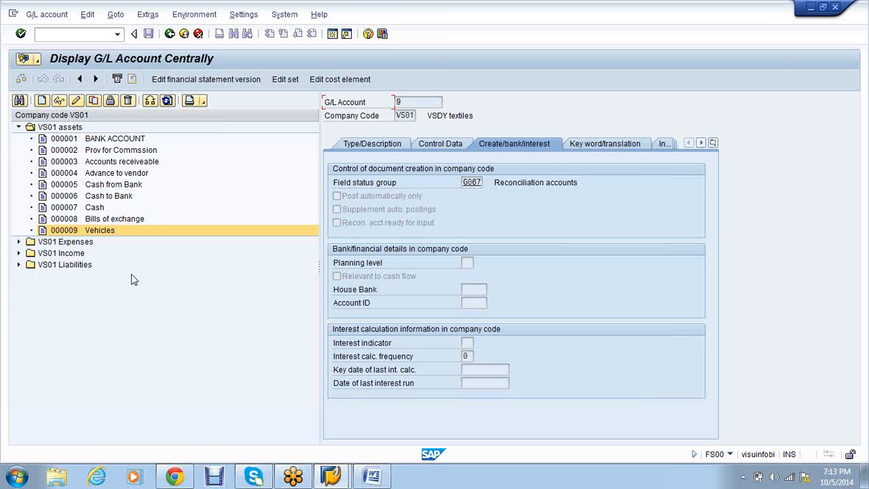
# - Copy the bank bill discount account 100005 in VS01 Liabilities to new G/L account 100006
pyautogui.click(19, 128)
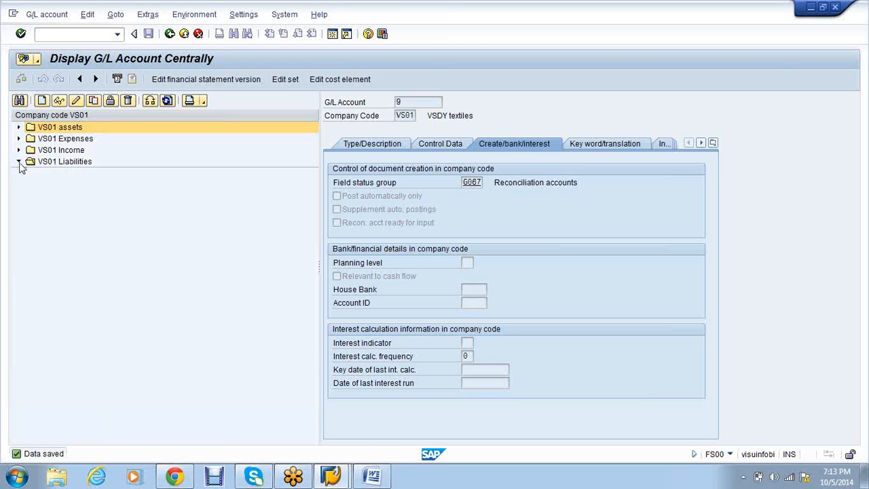
pyautogui.click(19, 161)
pyautogui.rightClick(110, 233)
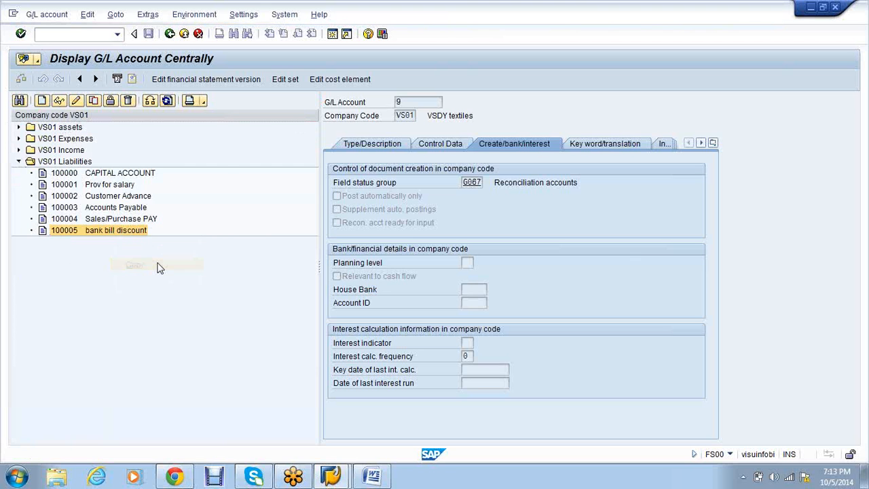
pyautogui.click(161, 265)
pyautogui.press('BackSpace')
pyautogui.write('6')
pyautogui.press('Return')
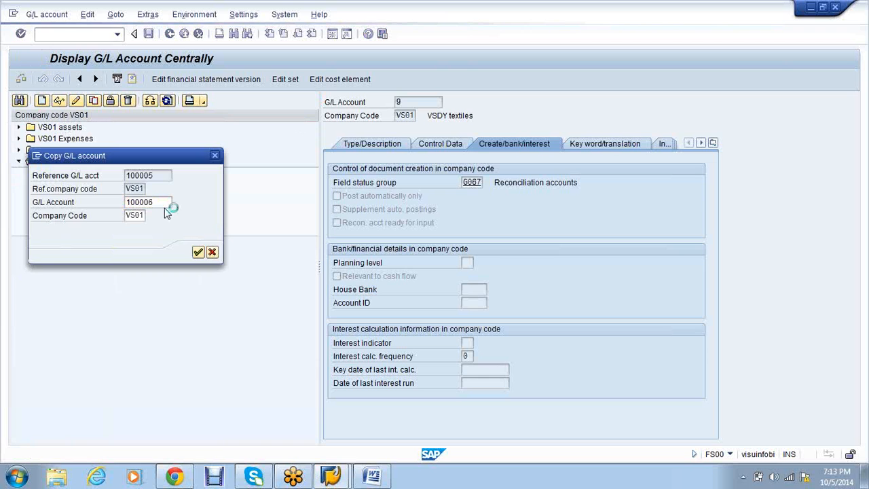
# - Replace the short text and long text of G/L account 100006 with "Accumulated DEP"
pyautogui.click(377, 146)
pyautogui.click(537, 250)
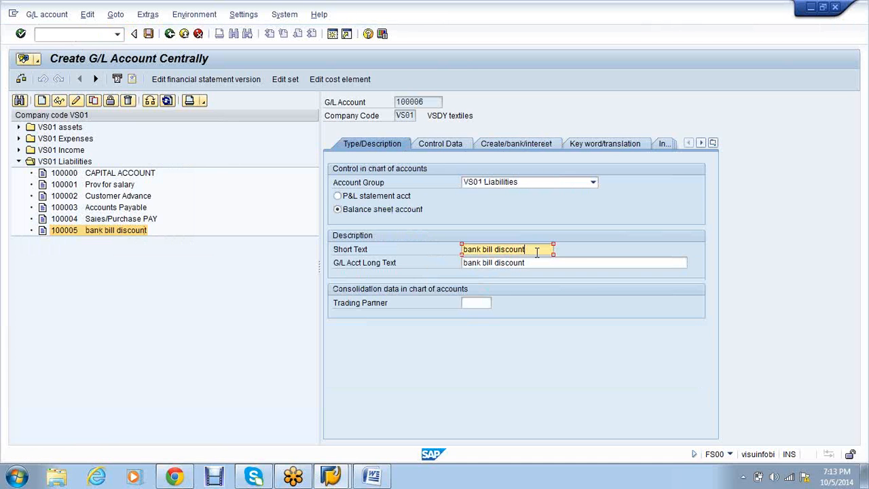
pyautogui.press('BackSpace')
pyautogui.press('BackSpace')
pyautogui.press('BackSpace')
pyautogui.press('BackSpace')
pyautogui.press('BackSpace')
pyautogui.press('BackSpace')
pyautogui.press('BackSpace')
pyautogui.press('BackSpace')
pyautogui.press('BackSpace')
pyautogui.press('BackSpace')
pyautogui.press('BackSpace')
pyautogui.press('BackSpace')
pyautogui.press('BackSpace')
pyautogui.press('BackSpace')
pyautogui.press('BackSpace')
pyautogui.press('BackSpace')
pyautogui.press('BackSpace')
pyautogui.press('BackSpace')
pyautogui.write('Accumulated DE')
pyautogui.hotkey('shift', 'Left')
pyautogui.hotkey('shift', 'Left')
pyautogui.hotkey('shift', 'Left')
pyautogui.hotkey('shift', 'Left')
pyautogui.hotkey('shift', 'Left')
pyautogui.hotkey('shift', 'Left')
pyautogui.hotkey('shift', 'Left')
pyautogui.hotkey('shift', 'Left')
pyautogui.hotkey('shift', 'Left')
pyautogui.hotkey('shift', 'Left')
pyautogui.hotkey('shift', 'Left')
pyautogui.hotkey('shift', 'Left')
pyautogui.hotkey('shift', 'Left')
pyautogui.hotkey('shift', 'Left')
pyautogui.hotkey('shift', 'Left')
pyautogui.hotkey('ctrl', 'c')
pyautogui.press('Tab')
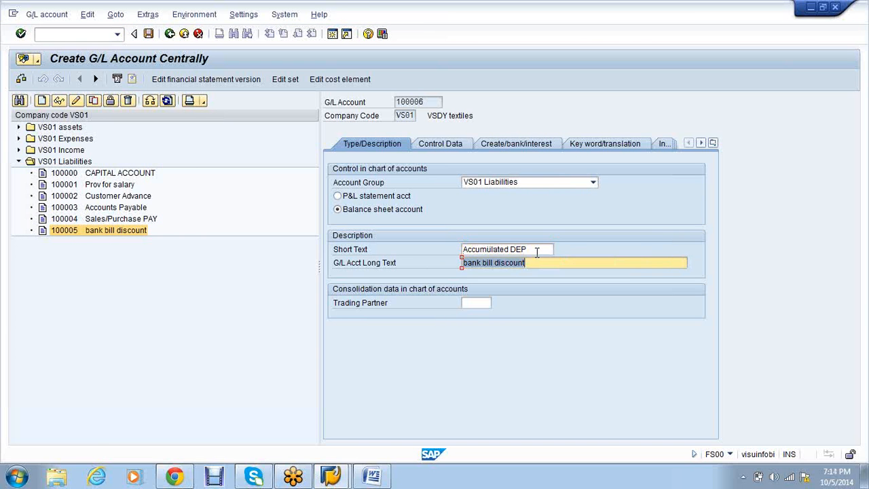
pyautogui.hotkey('ctrl', 'v')
pyautogui.press('Return')
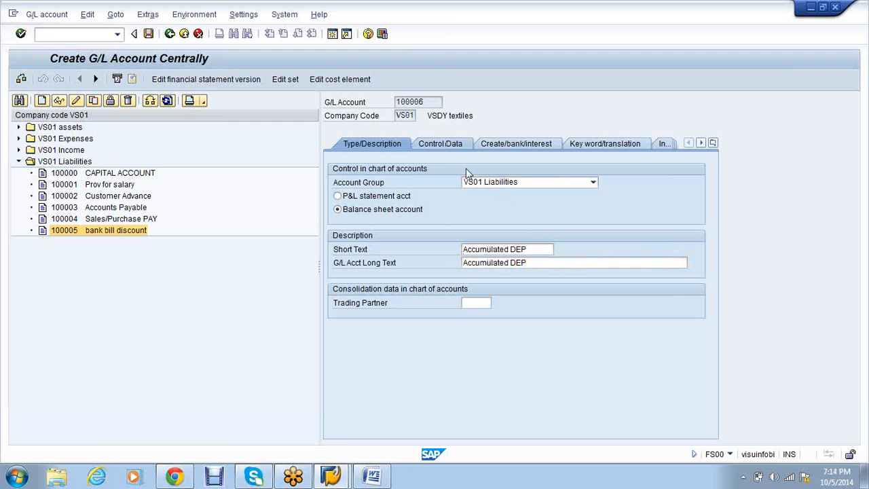
# - Set account 100006 as a reconciliation account for Assets and turn off open item management
pyautogui.click(533, 264)
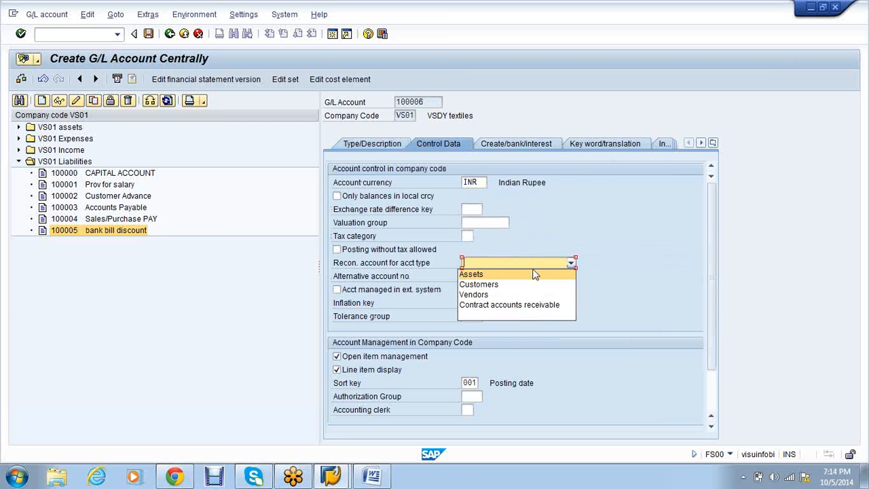
pyautogui.click(505, 274)
pyautogui.click(375, 360)
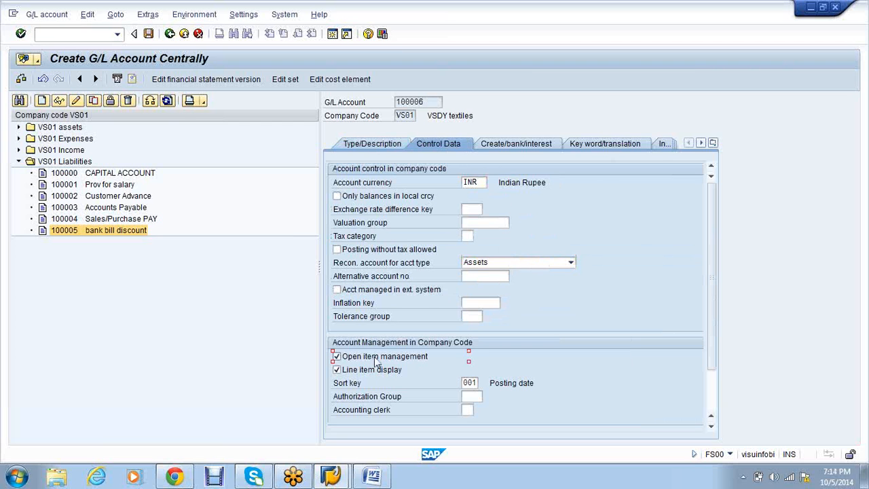
# - Assign field status group G067 to account 100006, turn off Post automatically only, and save the account
pyautogui.click(513, 145)
pyautogui.write('g067')
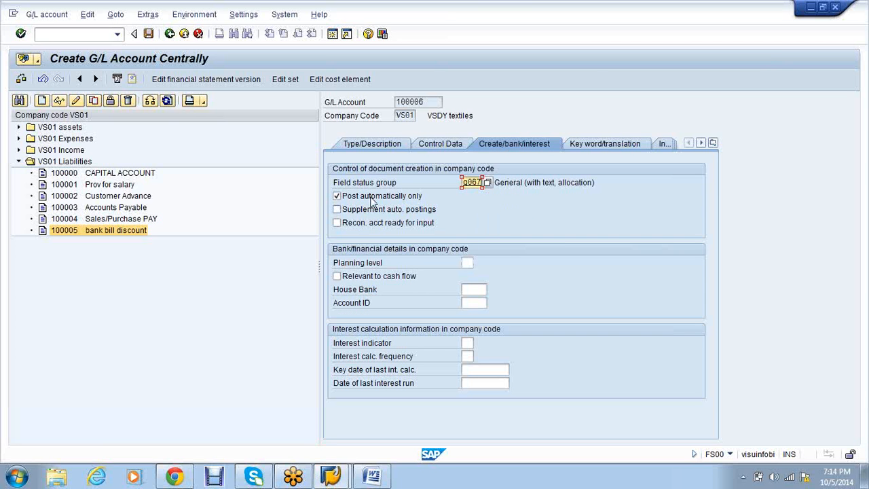
pyautogui.press('Tab')
pyautogui.click(360, 197)
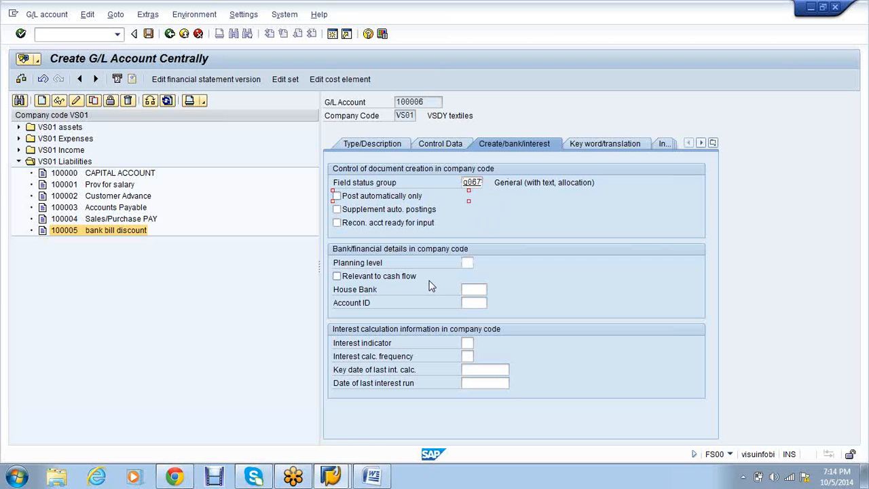
pyautogui.hotkey('ctrl', 's')
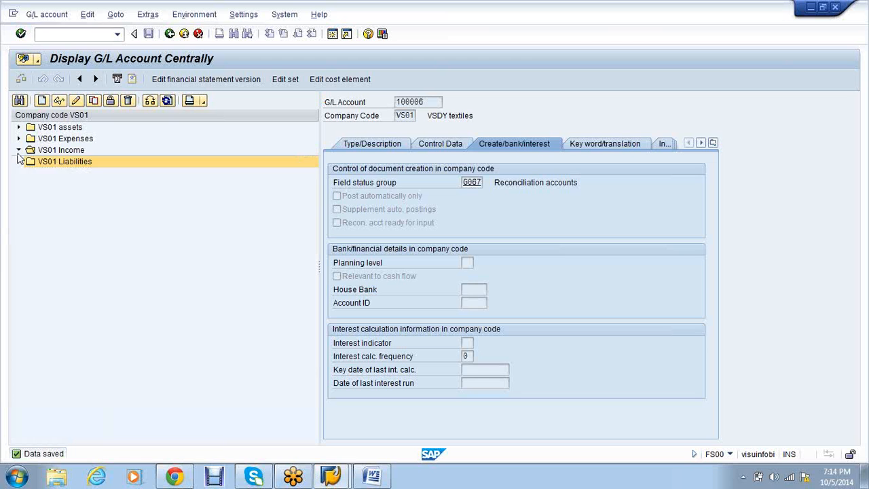
# - Copy the Cash sales account 200003 in VS01 Income to new G/L account 200004
pyautogui.rightClick(112, 196)
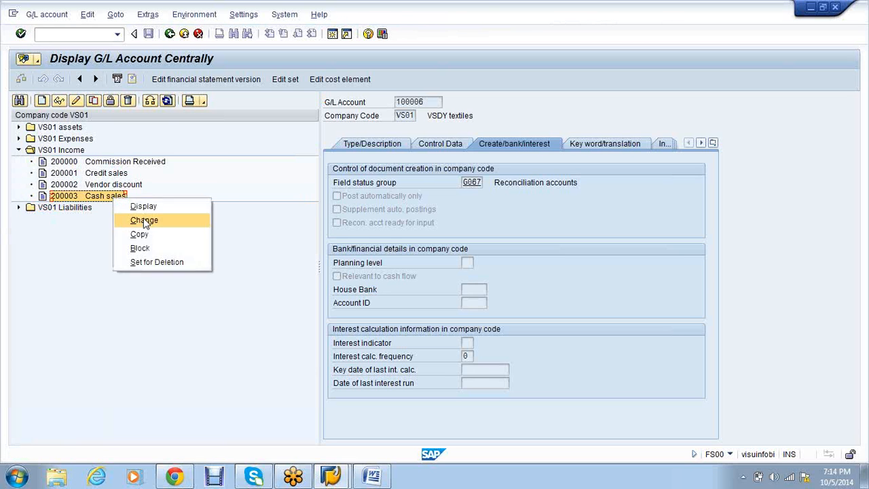
pyautogui.click(144, 221)
pyautogui.click(164, 204)
pyautogui.press('BackSpace')
pyautogui.write('4')
pyautogui.press('Return')
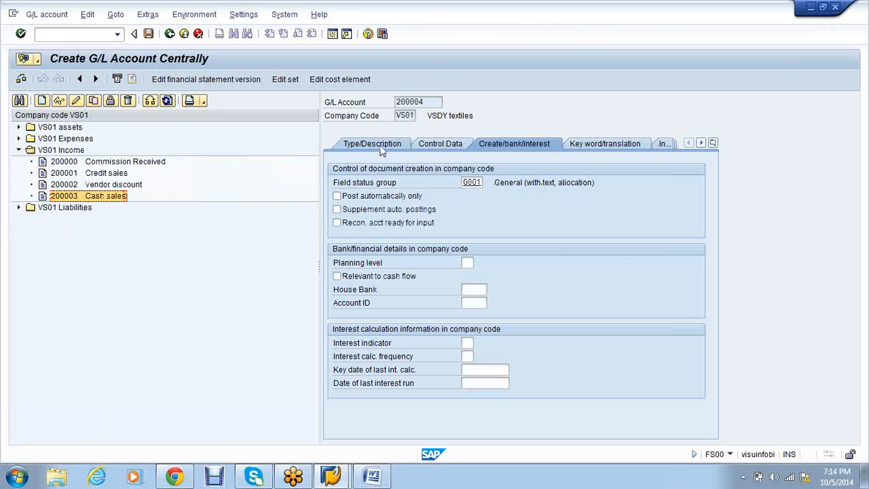
# - Set the short text of G/L account 200004 to "Asset Sales" and the long text to "Asset sales"
pyautogui.click(514, 248)
pyautogui.press('BackSpace')
pyautogui.press('BackSpace')
pyautogui.press('BackSpace')
pyautogui.press('BackSpace')
pyautogui.press('BackSpace')
pyautogui.press('BackSpace')
pyautogui.press('BackSpace')
pyautogui.press('BackSpace')
pyautogui.press('BackSpace')
pyautogui.press('BackSpace')
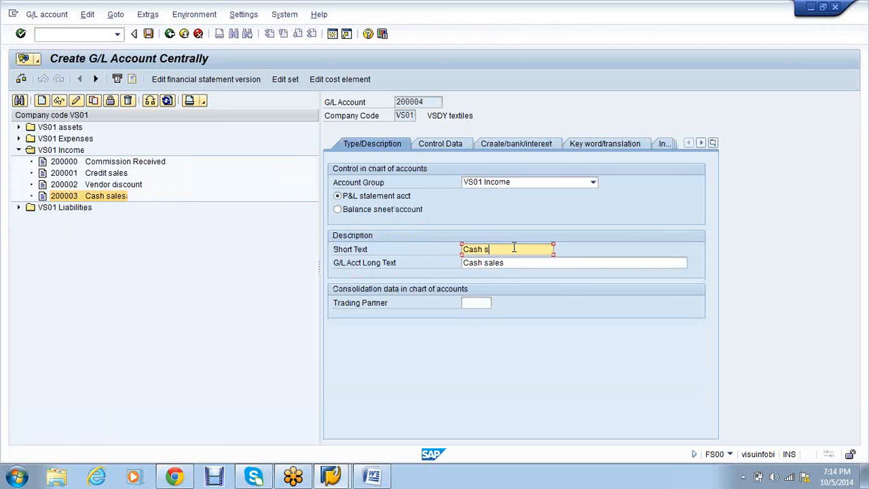
pyautogui.write('Asset Sales')
pyautogui.press('Tab')
pyautogui.write('Asse')
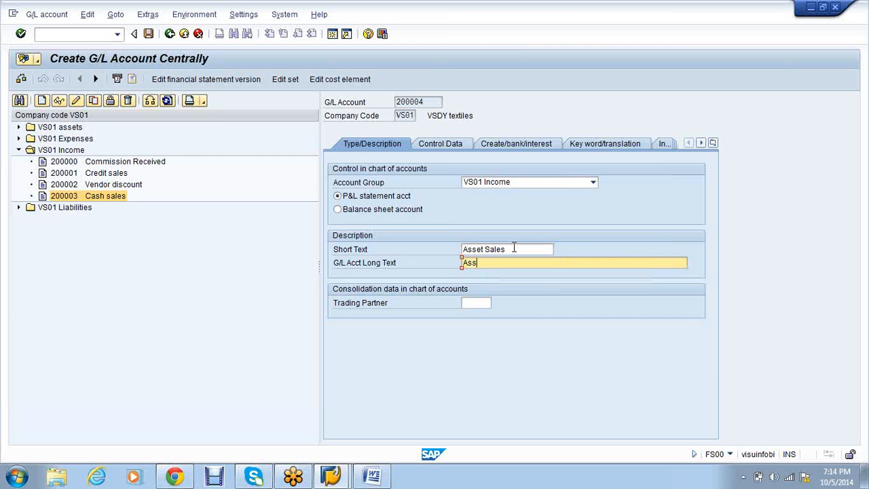
pyautogui.write('t sales')
# - Assign field status group G052 (Accounts for fixed asset retirement) to account 200004 and save it
pyautogui.click(508, 145)
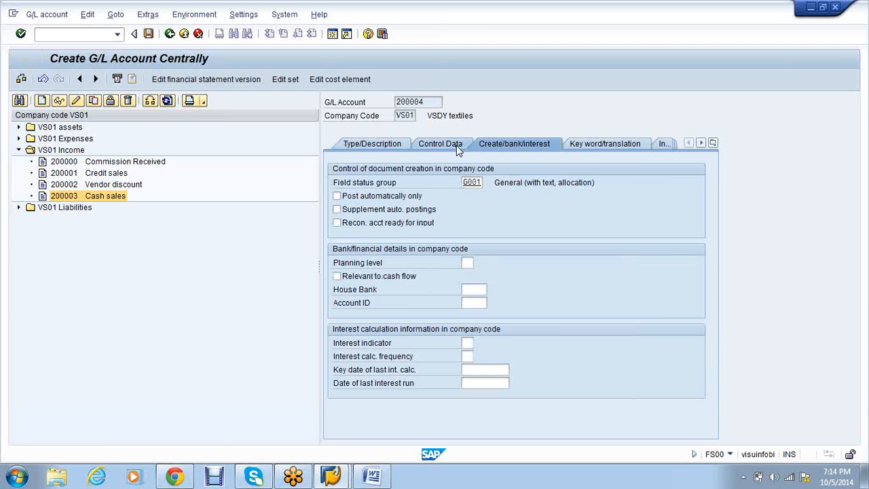
pyautogui.click(457, 145)
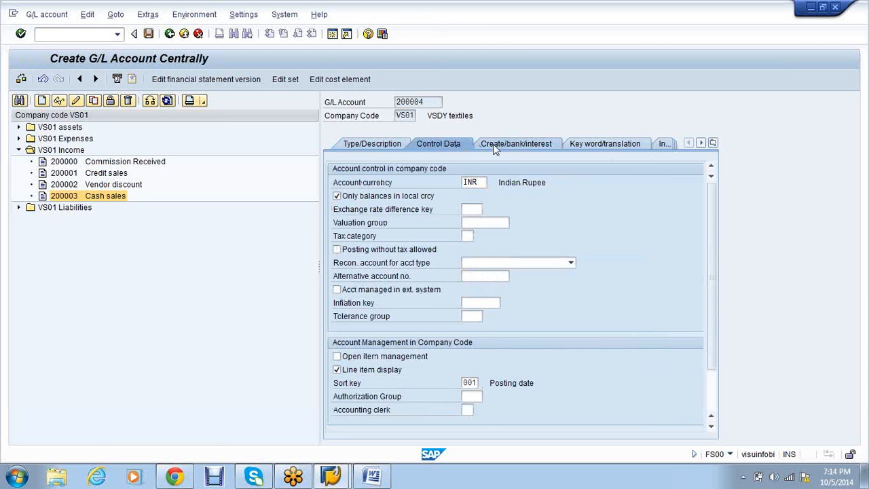
pyautogui.click(494, 145)
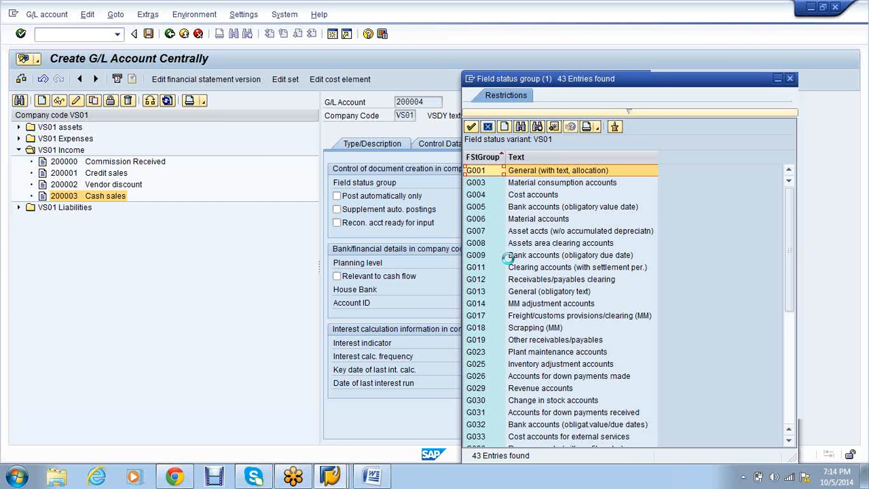
pyautogui.scroll(-5, 523, 285)
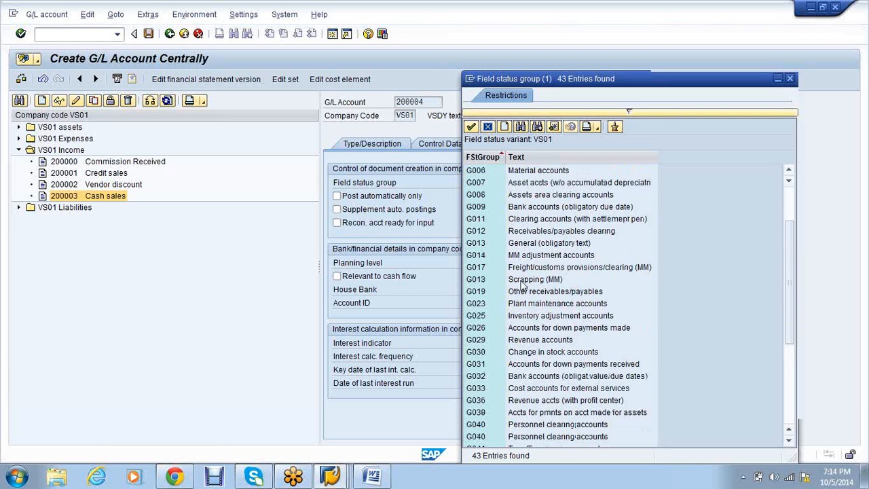
pyautogui.click(564, 388)
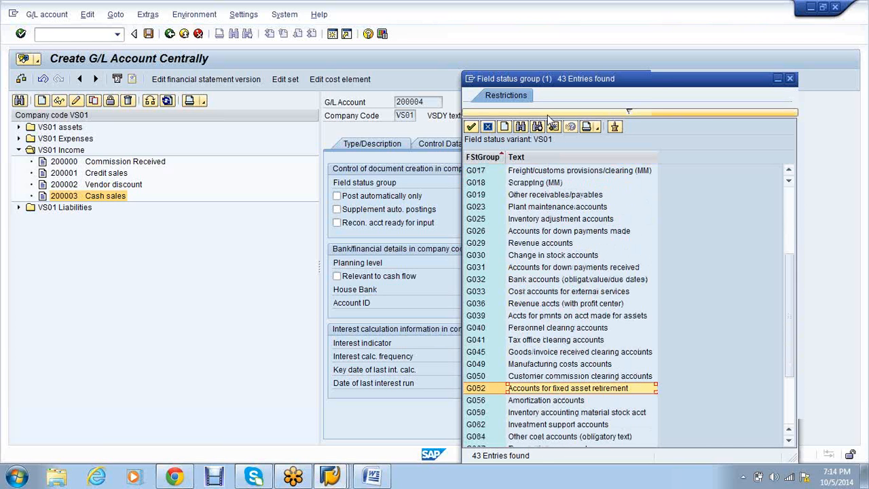
pyautogui.moveTo(542, 82); pyautogui.dragTo(268, 16)
pyautogui.doubleClick(278, 315)
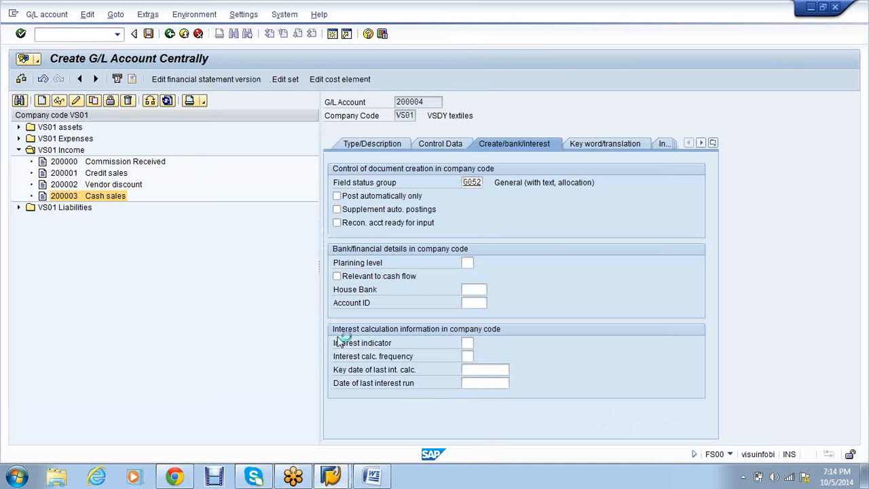
pyautogui.hotkey('ctrl', 's')
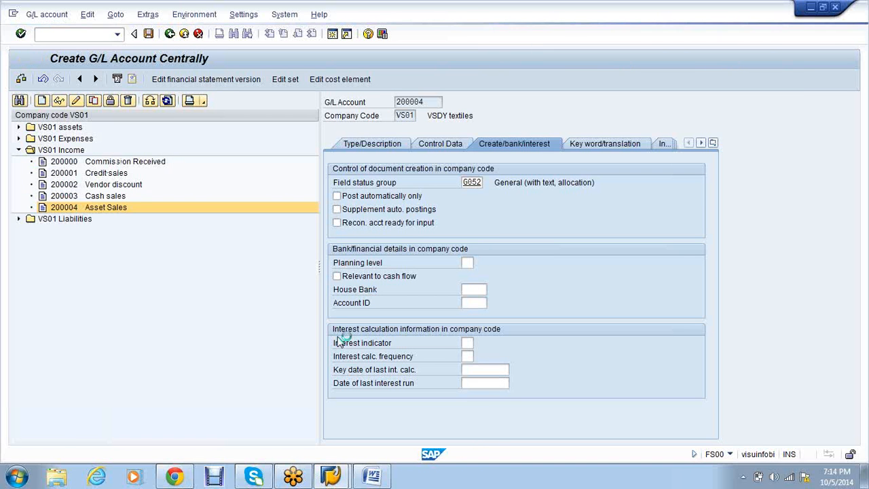
# - Copy the Asset Sales account 200004 in VS01 Income to new G/L account 200005
pyautogui.rightClick(105, 212)
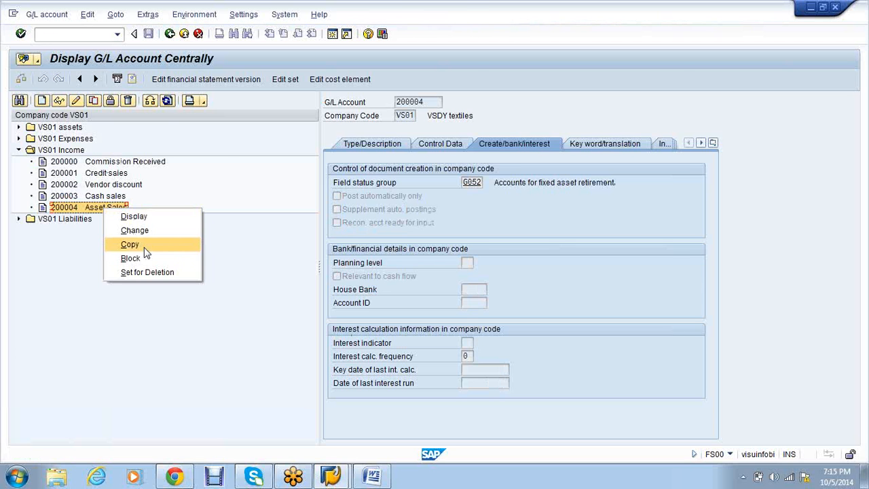
pyautogui.click(144, 247)
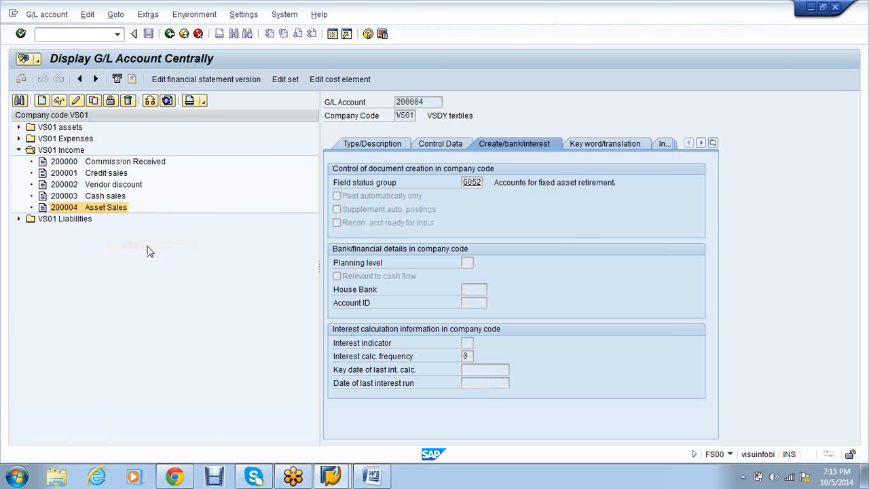
pyautogui.click(160, 205)
pyautogui.press('BackSpace')
pyautogui.write('5')
pyautogui.press('Return')
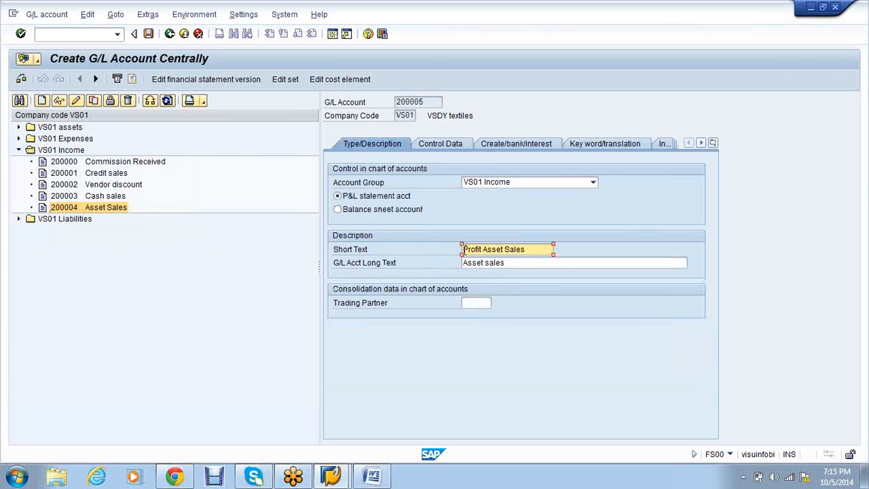
# - Set the short text of G/L account 200005 to "Profit on Asset Sale" and the long text to "Profit on Asset sales"
pyautogui.write('on')
pyautogui.click(464, 263)
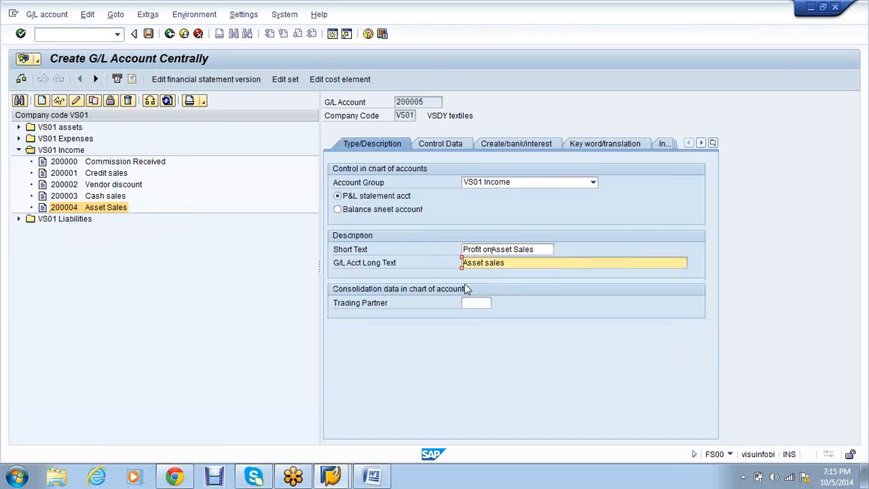
pyautogui.write('Profit  on')
pyautogui.click(547, 249)
pyautogui.press('BackSpace')
pyautogui.click(493, 249)
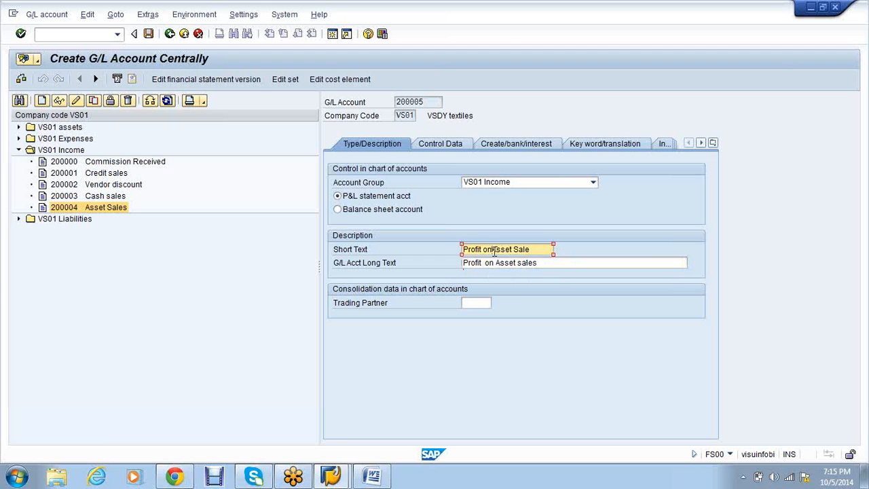
pyautogui.click(543, 264)
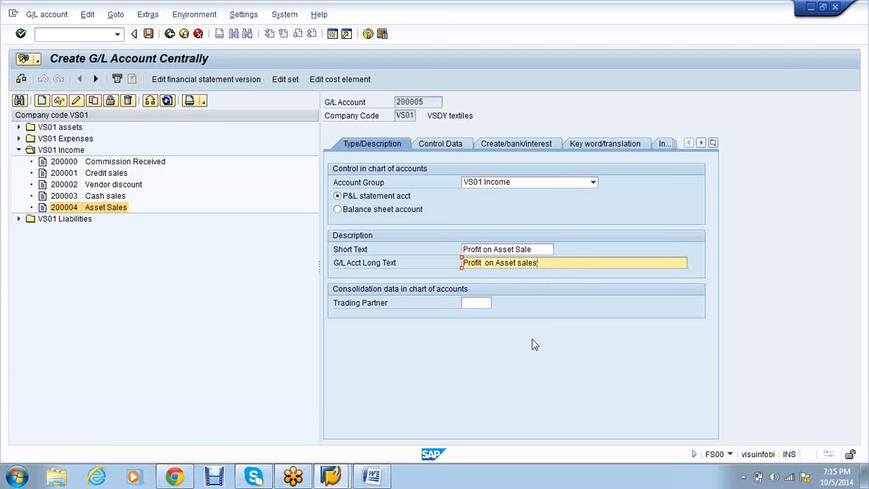
# - Assign field status group G001 to account 200005 and save the account
pyautogui.click(435, 143)
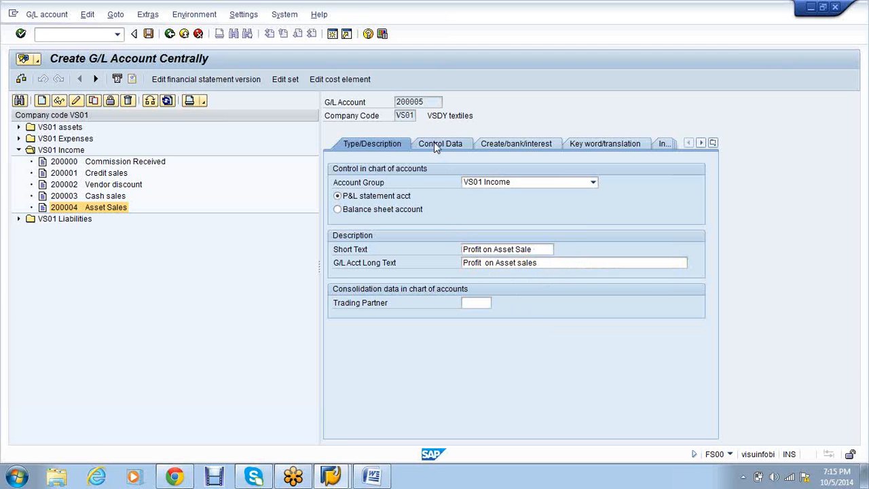
pyautogui.click(484, 144)
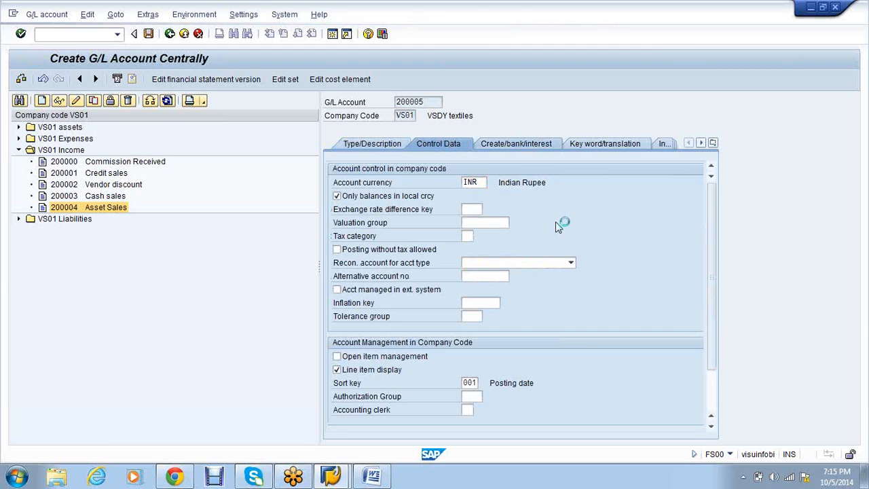
pyautogui.write('g001')
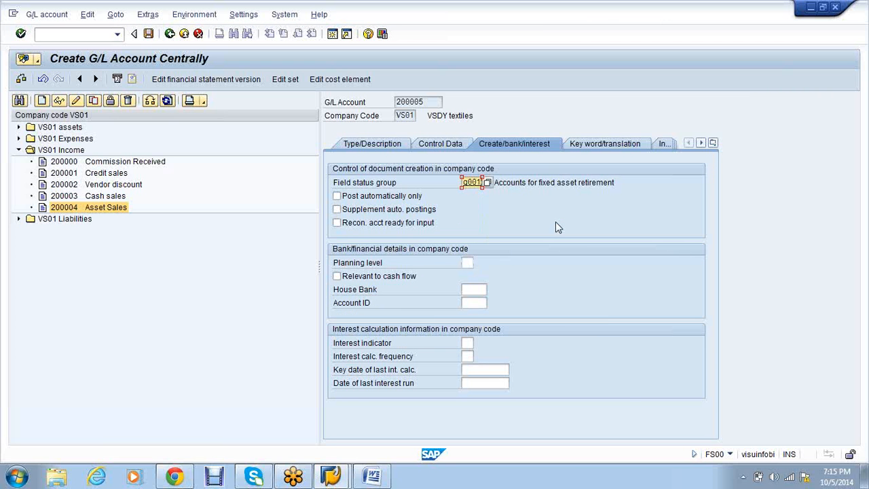
pyautogui.press('Return')
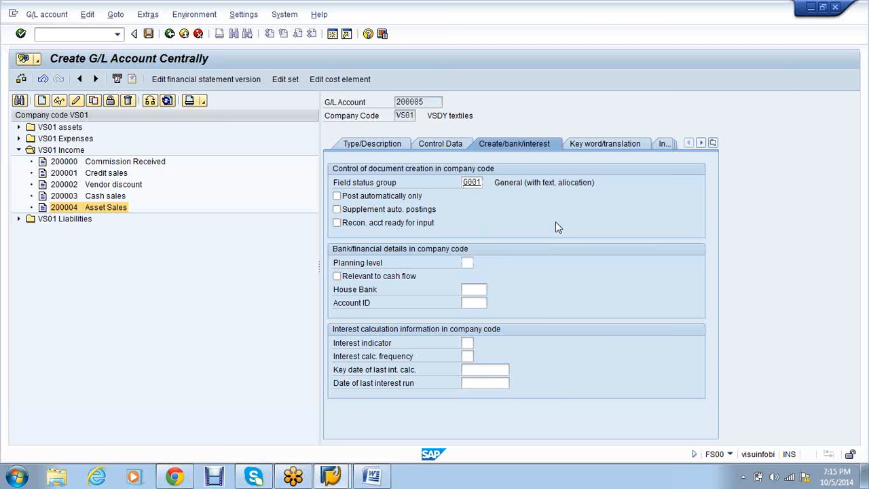
pyautogui.hotkey('ctrl', 's')
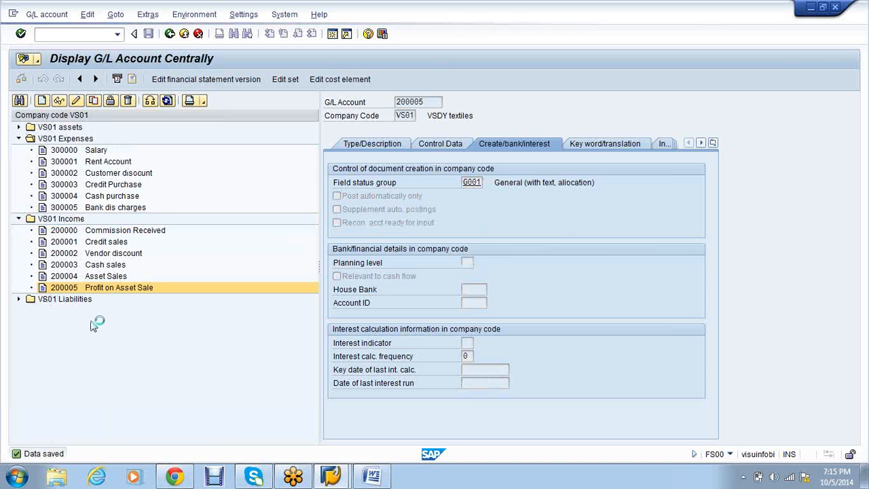
# - Copy the Profit on Asset Sale account 200005 to new G/L account 300006 and assign it to account group VS01 Expenses
pyautogui.click(120, 288)
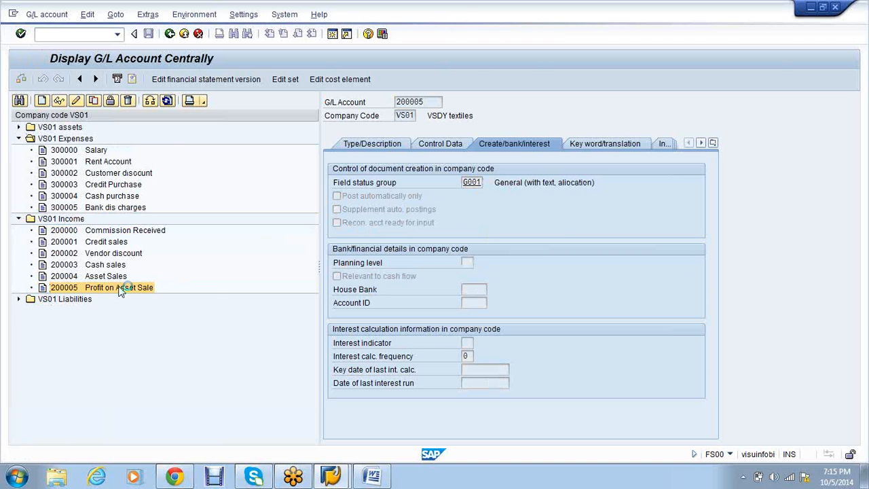
pyautogui.rightClick(120, 288)
pyautogui.click(145, 324)
pyautogui.write('300006')
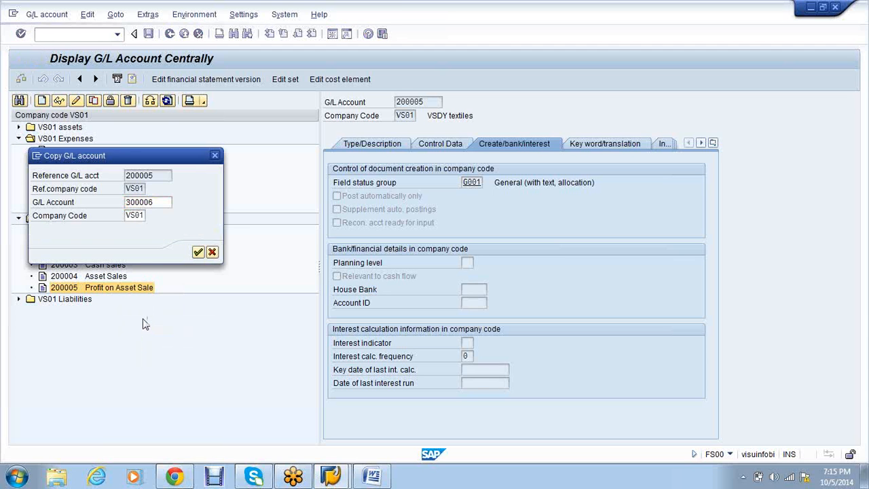
pyautogui.press('Return')
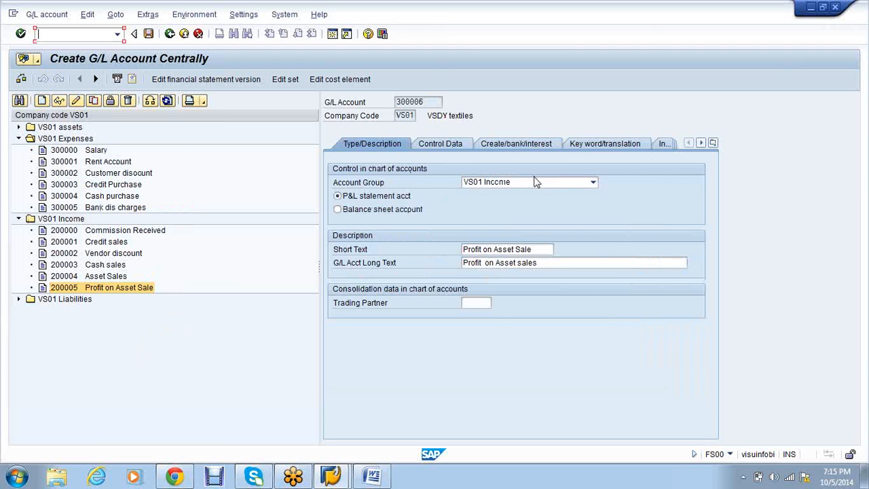
pyautogui.click(535, 182)
pyautogui.click(522, 204)
# - Set the short text of account 300006 to "Loss on Asset Sale" and the long text to "Loss on Asset sales", and save the account
pyautogui.click(485, 249)
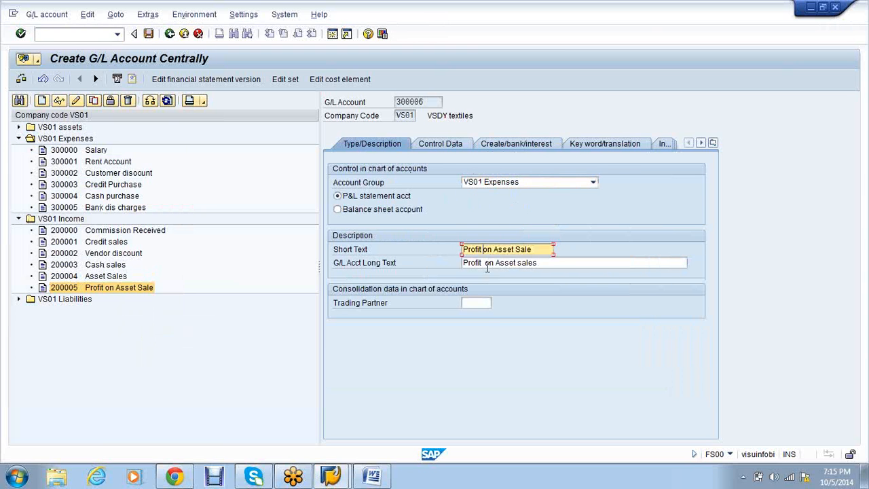
pyautogui.press('BackSpace')
pyautogui.press('BackSpace')
pyautogui.press('BackSpace')
pyautogui.press('BackSpace')
pyautogui.press('BackSpace')
pyautogui.press('BackSpace')
pyautogui.press('BackSpace')
pyautogui.write('Loss')
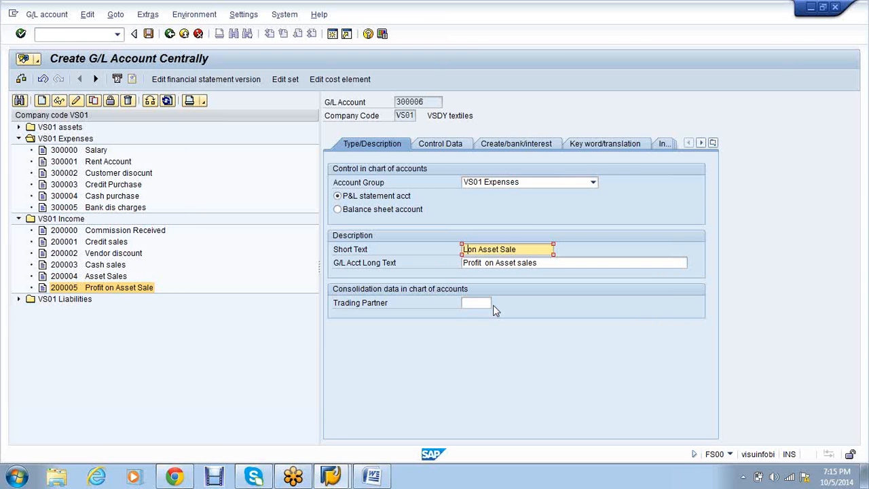
pyautogui.press('Tab')
pyautogui.press('Right')
pyautogui.press('Right')
pyautogui.press('Right')
pyautogui.press('Right')
pyautogui.press('Right')
pyautogui.press('Right')
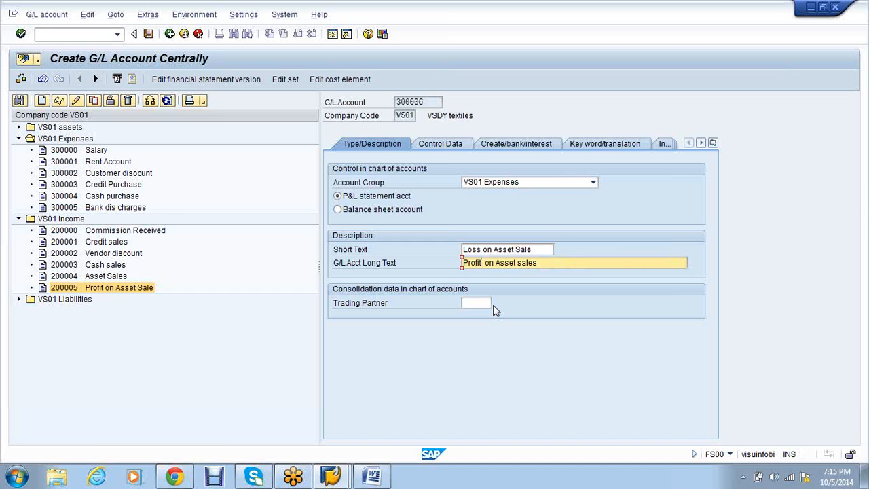
pyautogui.press('BackSpace')
pyautogui.press('BackSpace')
pyautogui.press('BackSpace')
pyautogui.press('BackSpace')
pyautogui.press('BackSpace')
pyautogui.press('BackSpace')
pyautogui.write('Loss')
pyautogui.press('Return')
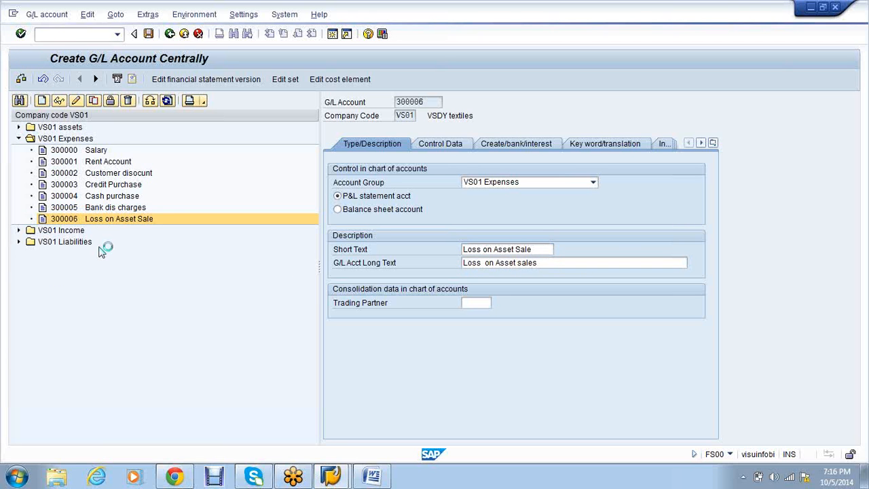
# - Copy the Loss on Asset Sale account 300006 in VS01 Expenses to new G/L account 300007
pyautogui.rightClick(101, 219)
pyautogui.click(127, 253)
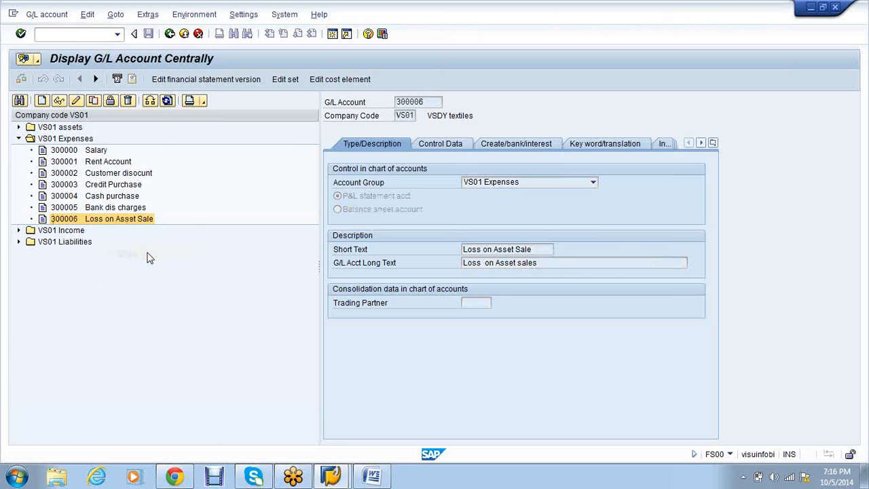
pyautogui.write('300007')
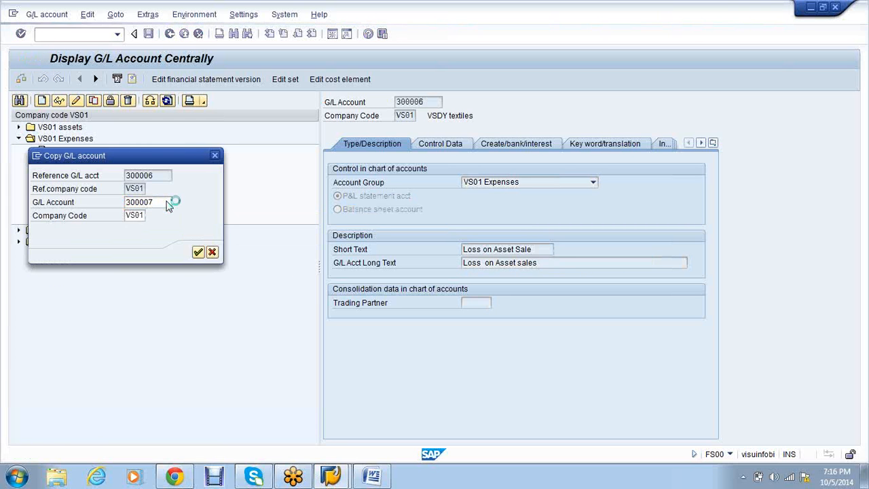
# - Set both the short and long text of G/L account 300007 to "Loss due to scrap" and save the account
pyautogui.click(541, 248)
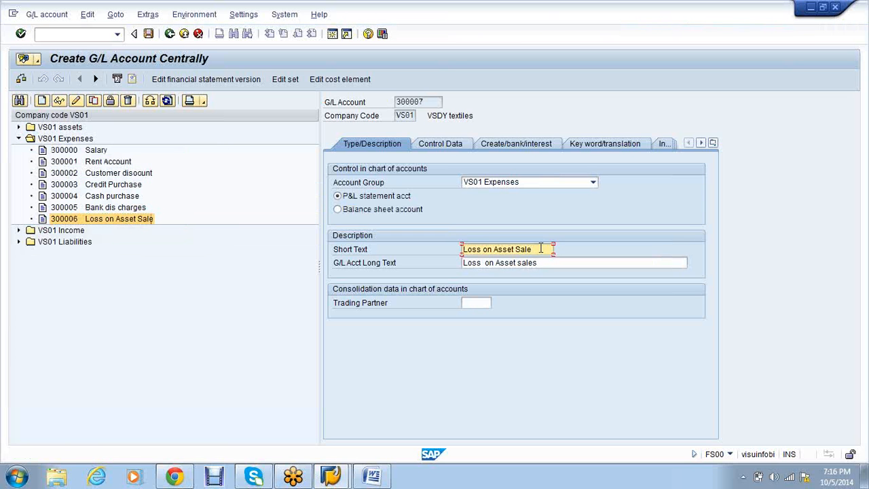
pyautogui.press('BackSpace')
pyautogui.press('BackSpace')
pyautogui.press('BackSpace')
pyautogui.press('BackSpace')
pyautogui.press('BackSpace')
pyautogui.press('BackSpace')
pyautogui.press('BackSpace')
pyautogui.press('BackSpace')
pyautogui.press('BackSpace')
pyautogui.press('BackSpace')
pyautogui.press('BackSpace')
pyautogui.press('BackSpace')
pyautogui.press('BackSpace')
pyautogui.write('due to scrap')
pyautogui.click(541, 263)
pyautogui.press('BackSpace')
pyautogui.press('BackSpace')
pyautogui.press('BackSpace')
pyautogui.press('BackSpace')
pyautogui.press('BackSpace')
pyautogui.press('BackSpace')
pyautogui.press('BackSpace')
pyautogui.press('BackSpace')
pyautogui.press('BackSpace')
pyautogui.press('BackSpace')
pyautogui.press('BackSpace')
pyautogui.press('BackSpace')
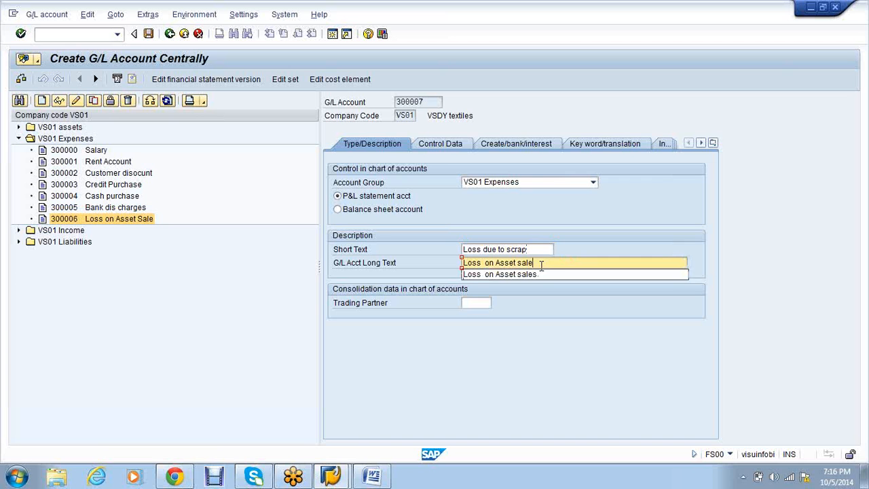
pyautogui.write('d')
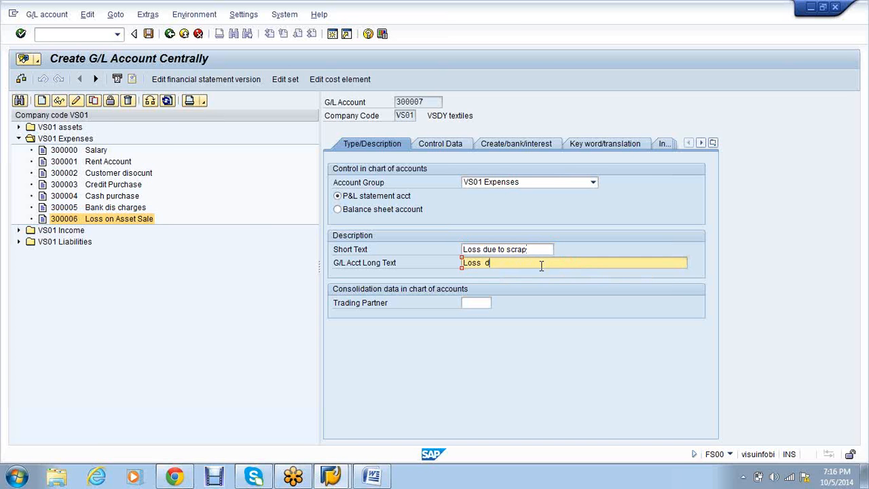
pyautogui.write('ue to scrap')
pyautogui.press('Return')
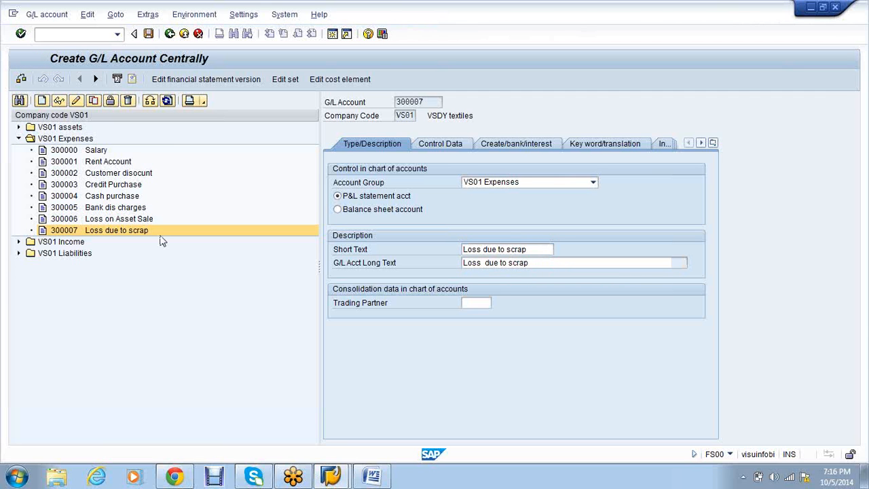
# - Copy the Loss due to scrap account 300007 in VS01 Expenses to new G/L account 300008
pyautogui.rightClick(102, 232)
pyautogui.click(122, 262)
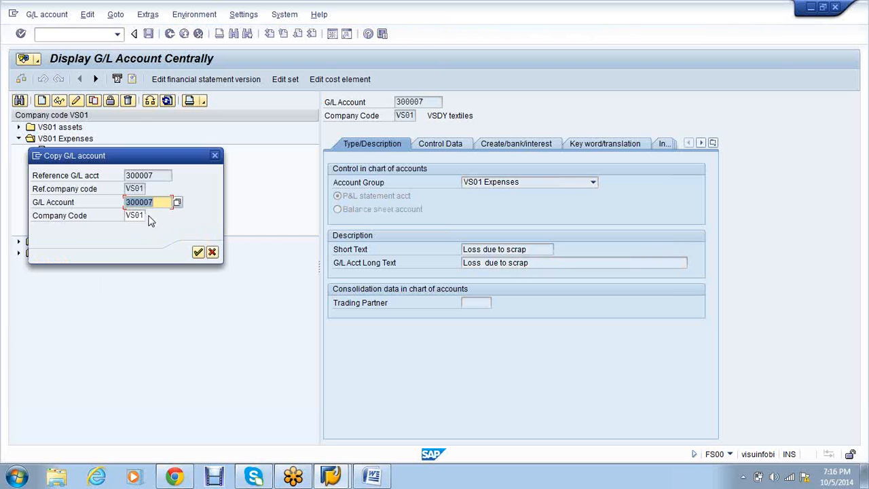
pyautogui.click(156, 203)
pyautogui.press('BackSpace')
pyautogui.write('8')
pyautogui.press('Return')
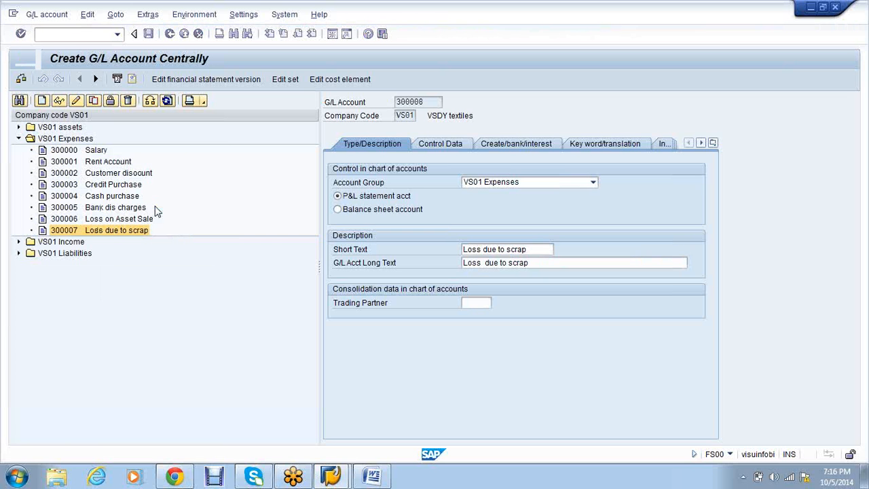
# - Set both the short and long text of G/L account 300008 to "Depreciation" and save the account
pyautogui.click(544, 249)
pyautogui.press('BackSpace')
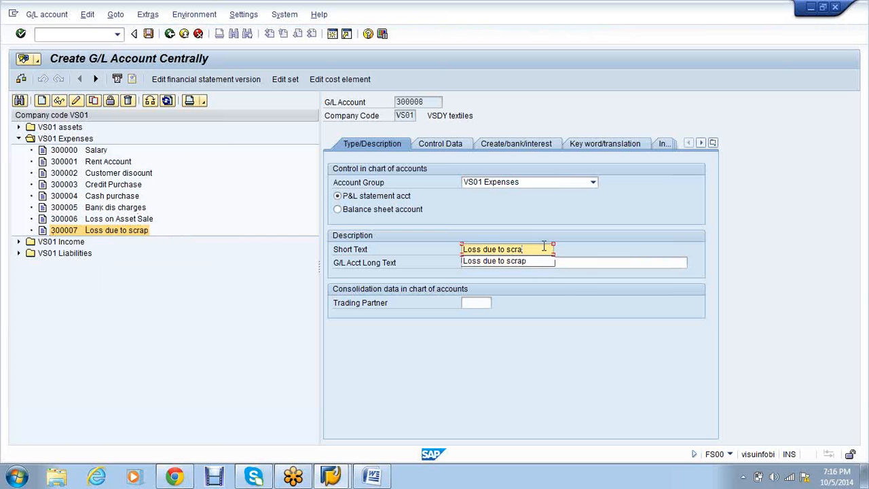
pyautogui.press('BackSpace')
pyautogui.press('BackSpace')
pyautogui.press('BackSpace')
pyautogui.press('BackSpace')
pyautogui.press('BackSpace')
pyautogui.press('BackSpace')
pyautogui.press('BackSpace')
pyautogui.press('BackSpace')
pyautogui.press('BackSpace')
pyautogui.press('BackSpace')
pyautogui.press('BackSpace')
pyautogui.press('BackSpace')
pyautogui.press('BackSpace')
pyautogui.press('BackSpace')
pyautogui.press('BackSpace')
pyautogui.press('BackSpace')
pyautogui.write('Depr')
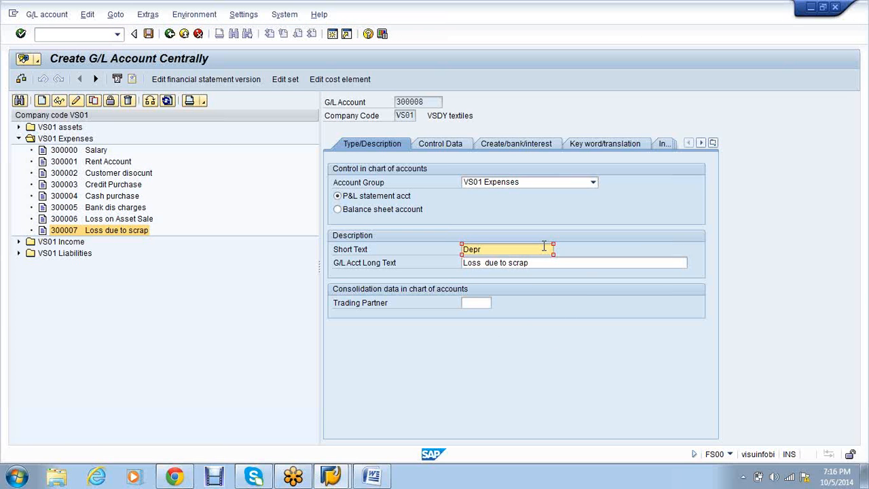
pyautogui.write('eciation')
pyautogui.press('Tab')
pyautogui.write('Deprec')
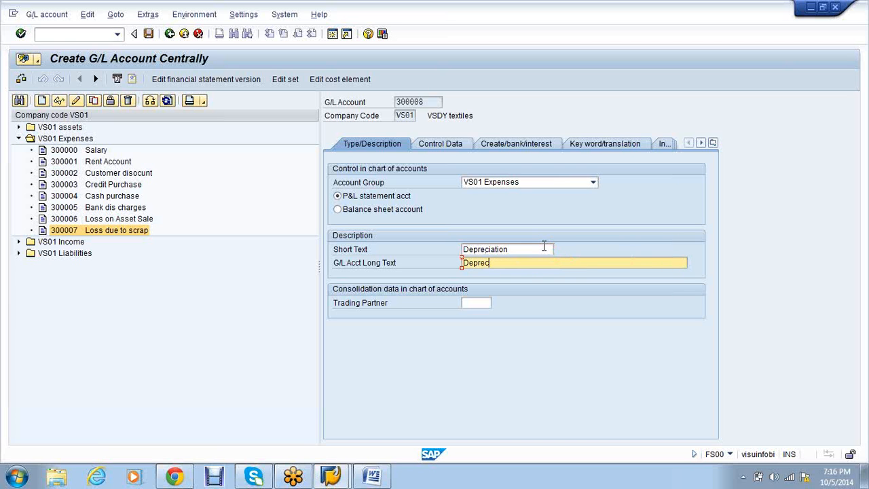
pyautogui.write('iation')
pyautogui.press('Return')
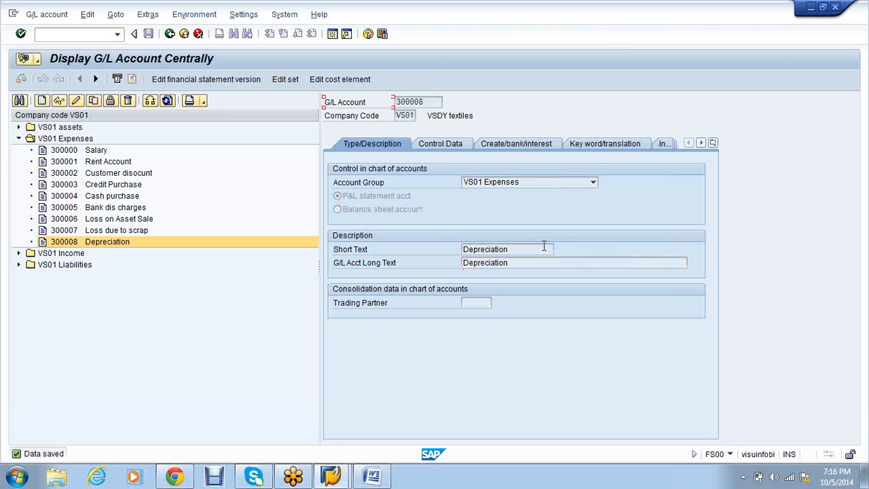
# - List the VS01 Liabilities accounts, run transaction AO90, and open Account Determination for chart of accounts VS01
pyautogui.click(66, 38)
pyautogui.write('/nao90')
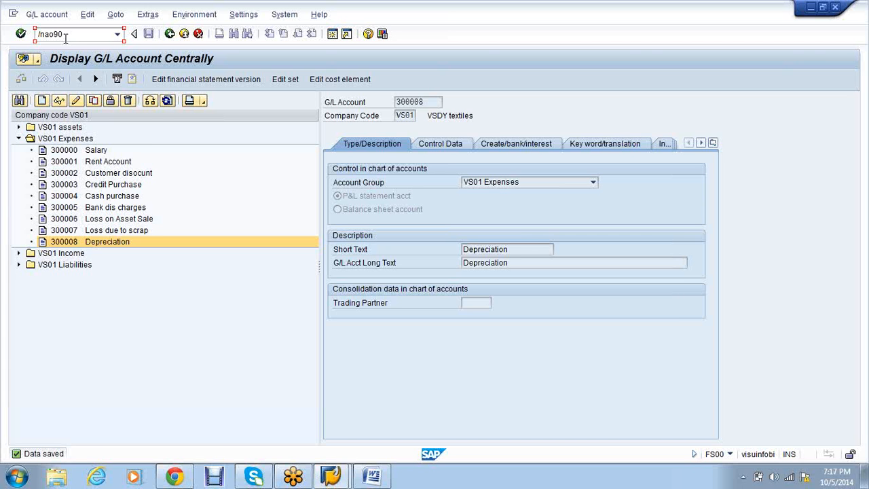
pyautogui.click(18, 265)
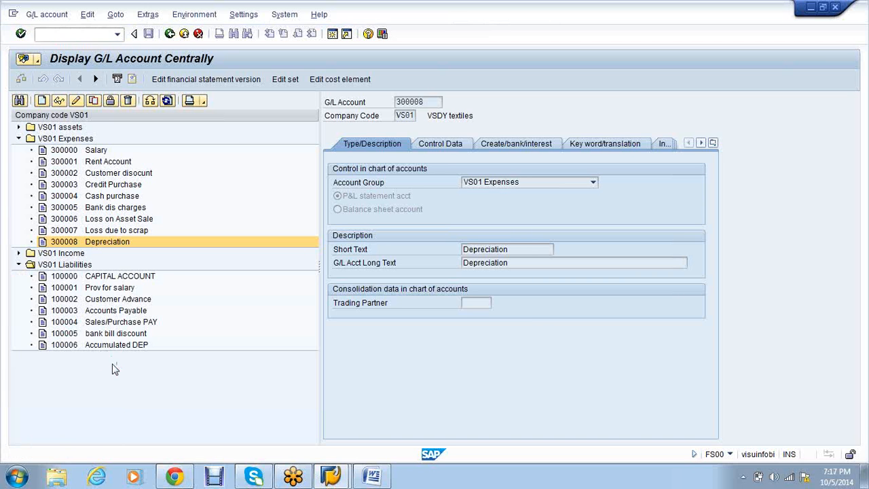
pyautogui.write('/nao90')
pyautogui.press('Return')
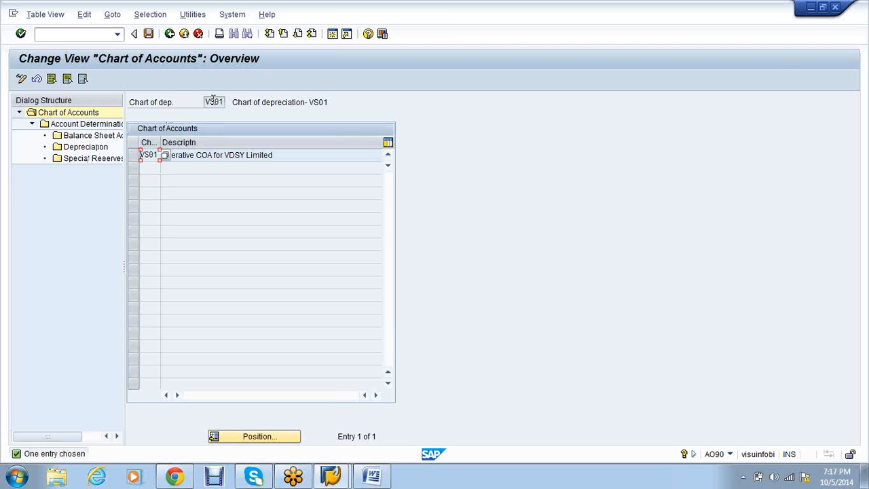
pyautogui.click(135, 156)
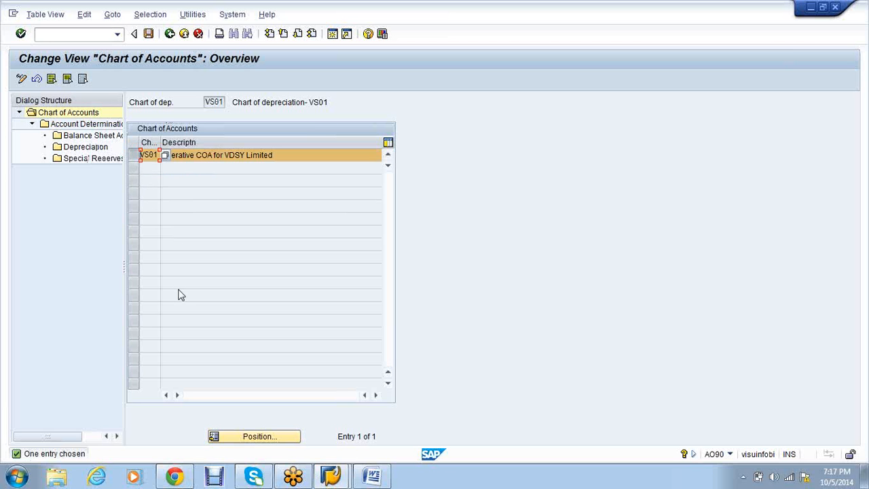
pyautogui.click(81, 125)
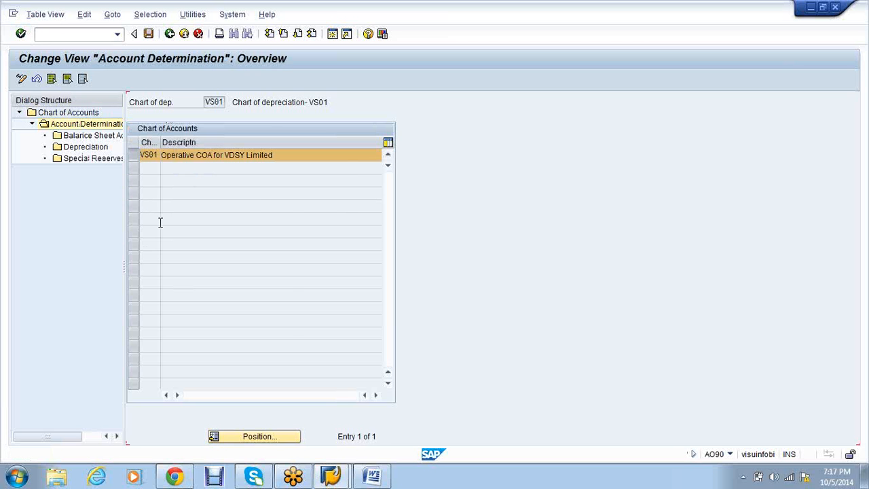
# - Find account determination VS01V, select it, and open its balance sheet account assignments
pyautogui.click(271, 436)
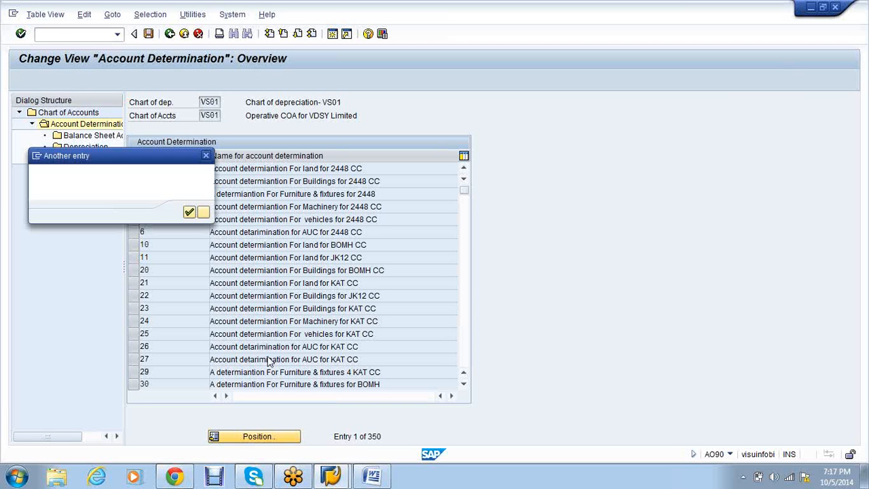
pyautogui.write('vs01v')
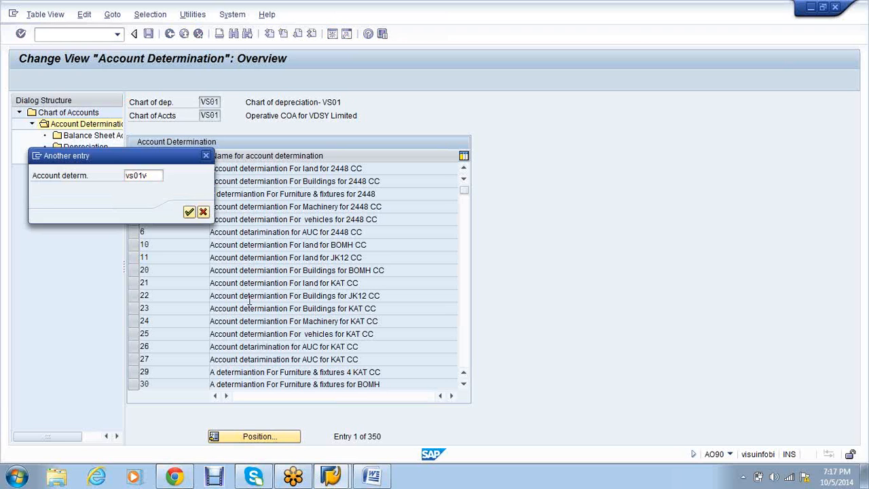
pyautogui.press('Return')
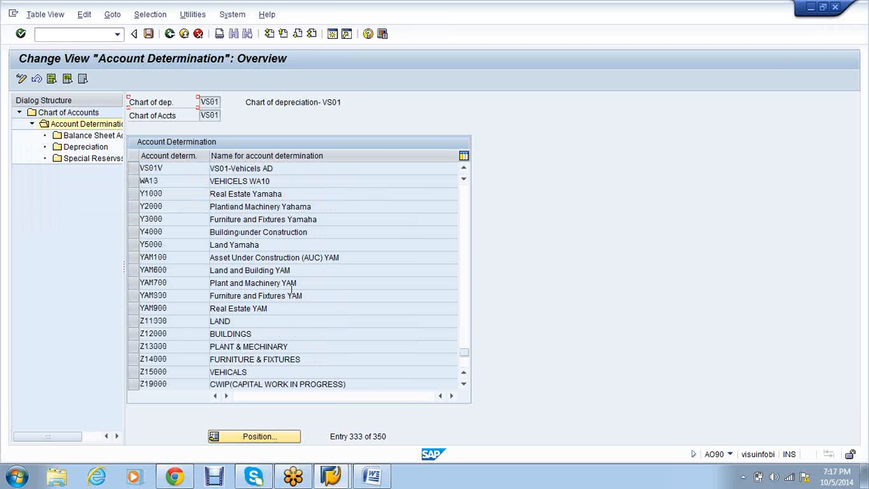
pyautogui.click(133, 173)
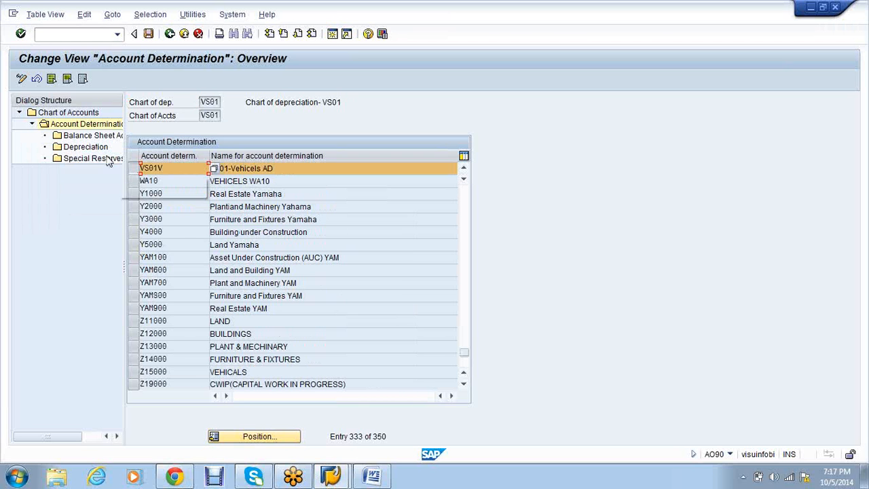
pyautogui.click(96, 138)
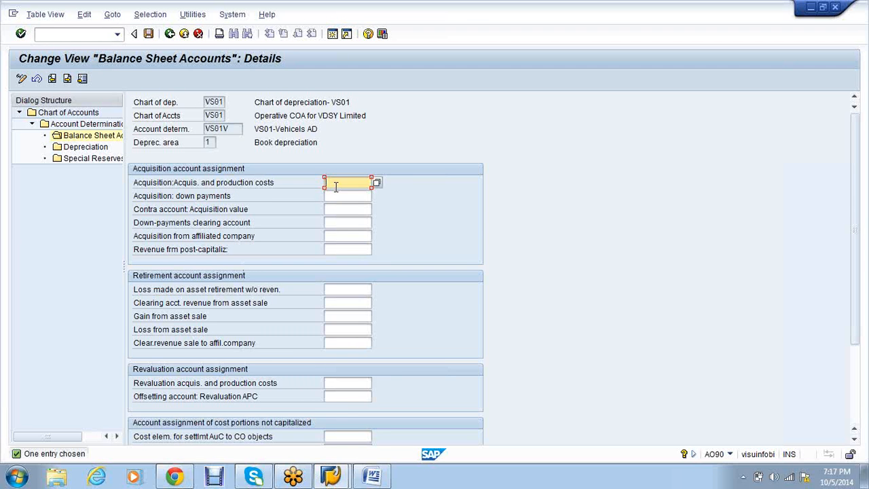
# - Assign the Vehicles G/L account 9 to acquisition and production costs, choosing it from the VS01 account list
pyautogui.click(377, 183)
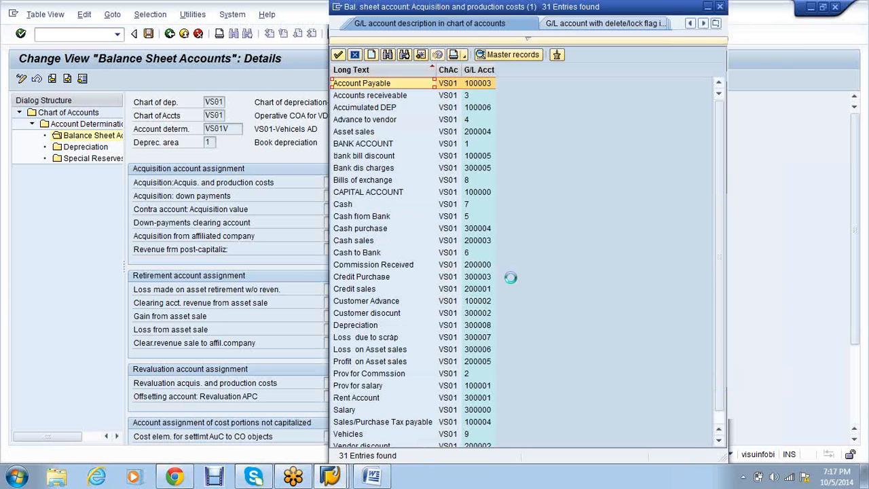
pyautogui.scroll(-1, 510, 278)
pyautogui.doubleClick(348, 421)
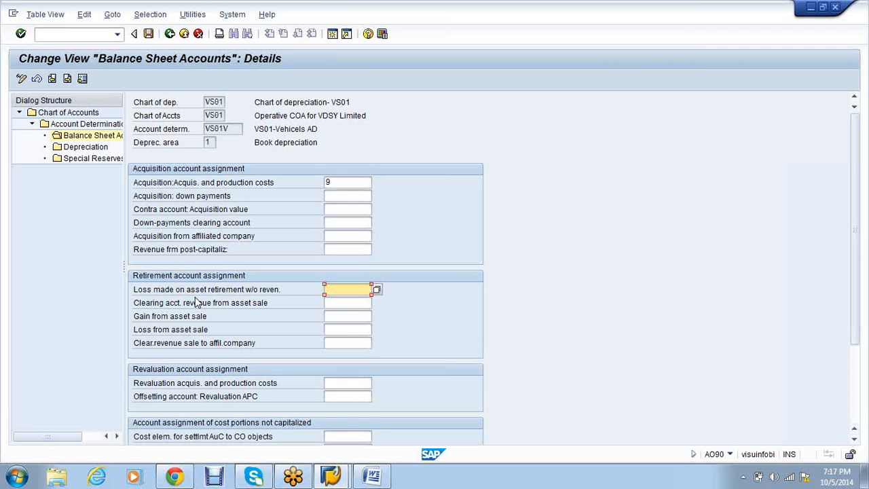
# - Open the G/L account search for the loss made on asset retirement without revenue
pyautogui.click(377, 289)
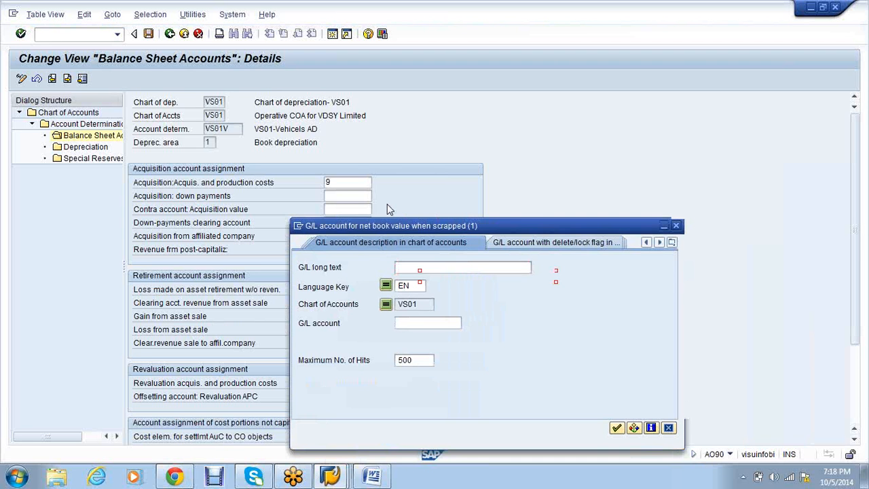
# - Assign Loss due to scrap (300007) to asset retirement without revenue and Asset sales (200004) as the asset sale revenue clearing account
pyautogui.press('Return')
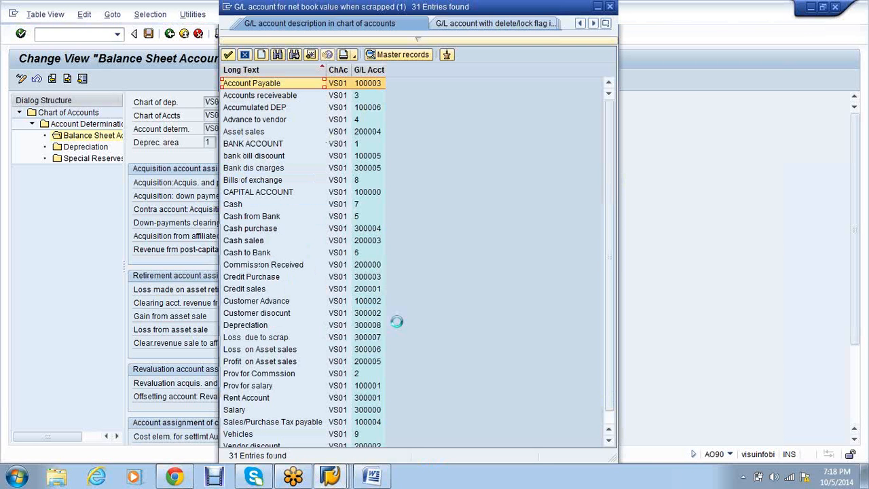
pyautogui.doubleClick(292, 319)
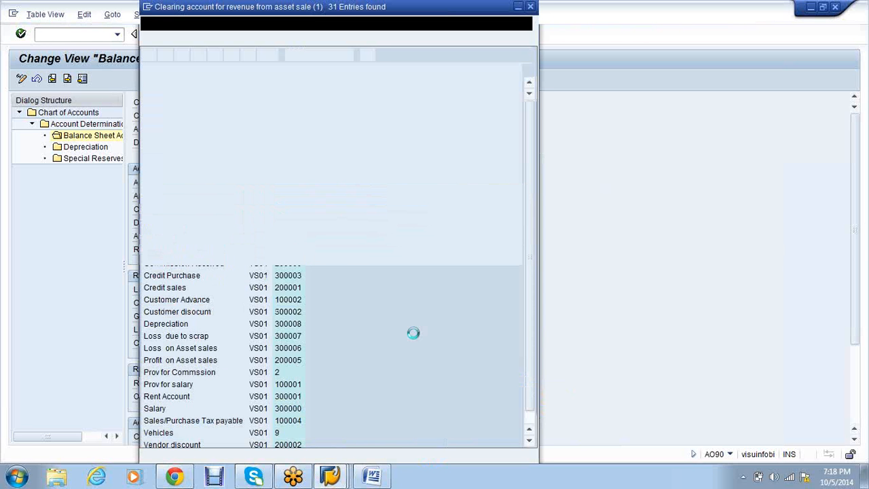
pyautogui.click(224, 120)
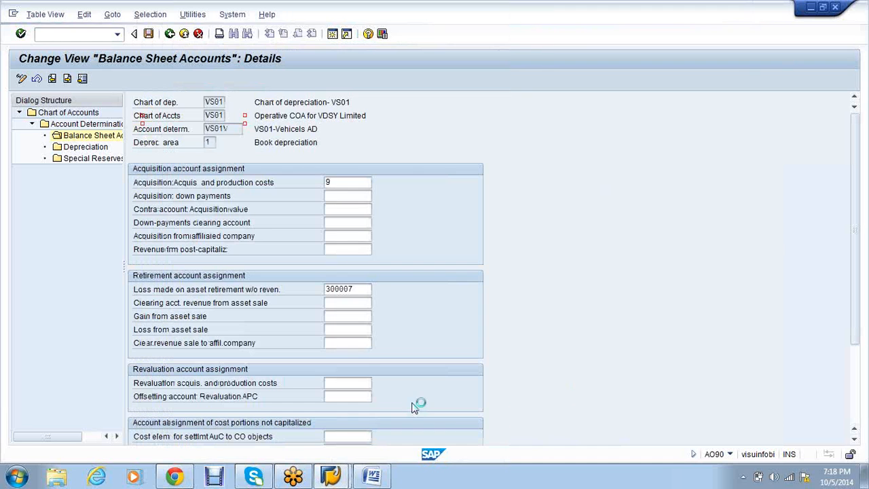
# - Assign G/L account 200005, Profit on Asset sales, as the account for gain from asset sale
pyautogui.press('F4')
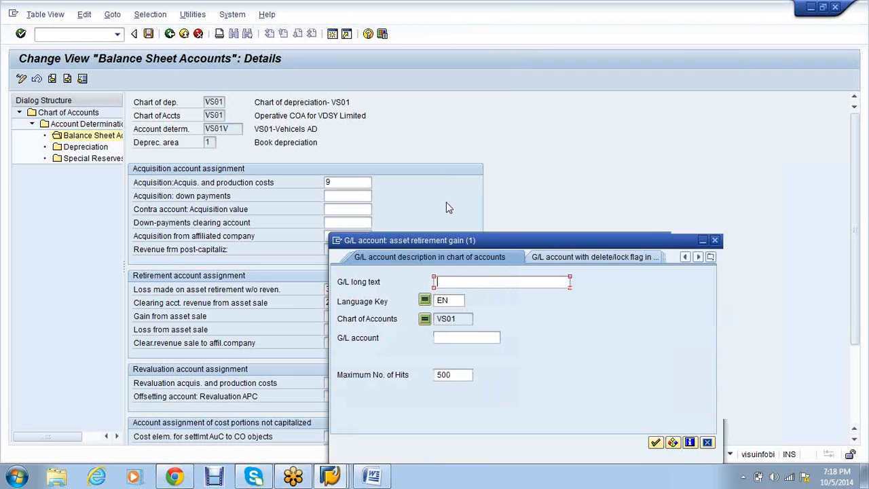
pyautogui.moveTo(447, 204); pyautogui.dragTo(422, 189)
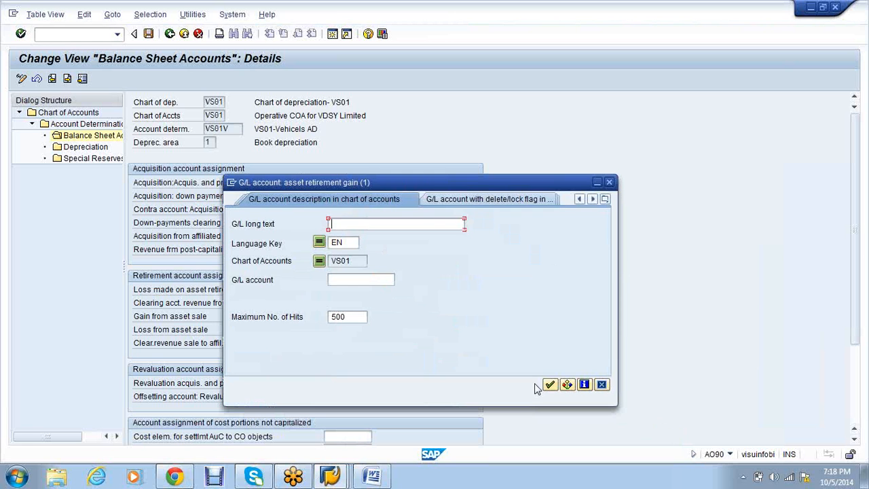
pyautogui.click(549, 385)
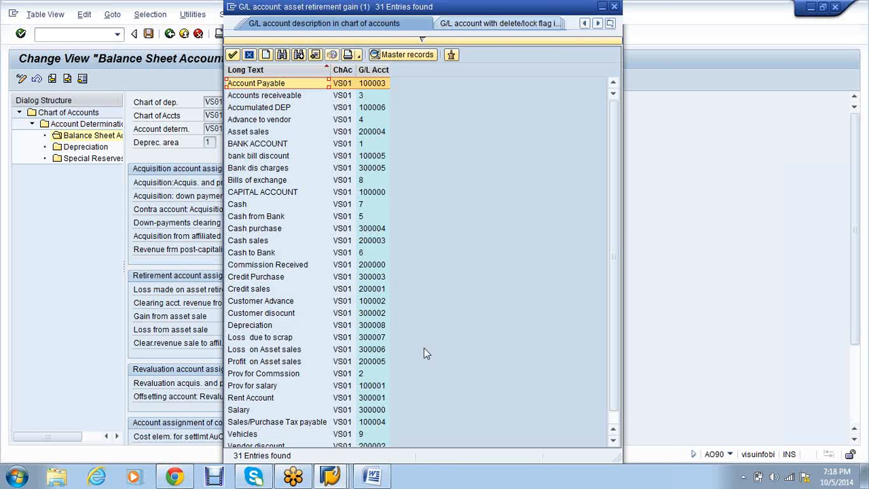
pyautogui.doubleClick(301, 361)
# - Assign G/L account 300006, Loss on Asset sales, to loss from asset sale and save the balance sheet accounts
pyautogui.click(361, 329)
pyautogui.click(377, 330)
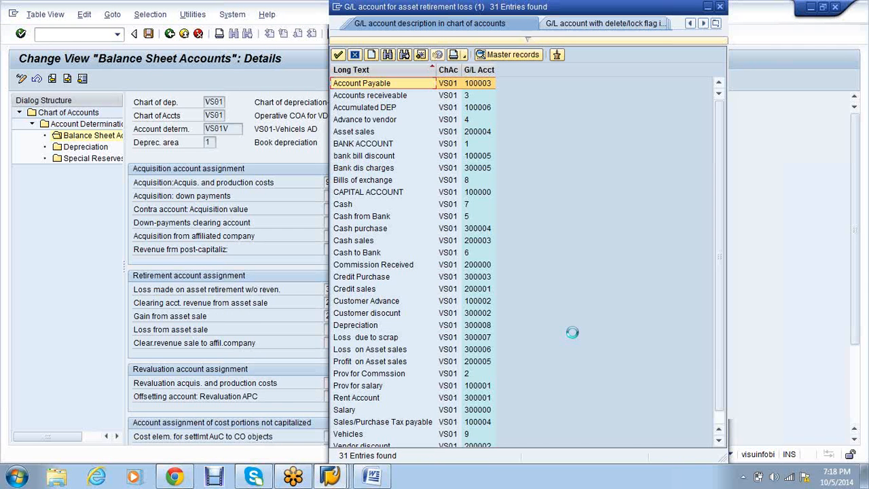
pyautogui.doubleClick(401, 350)
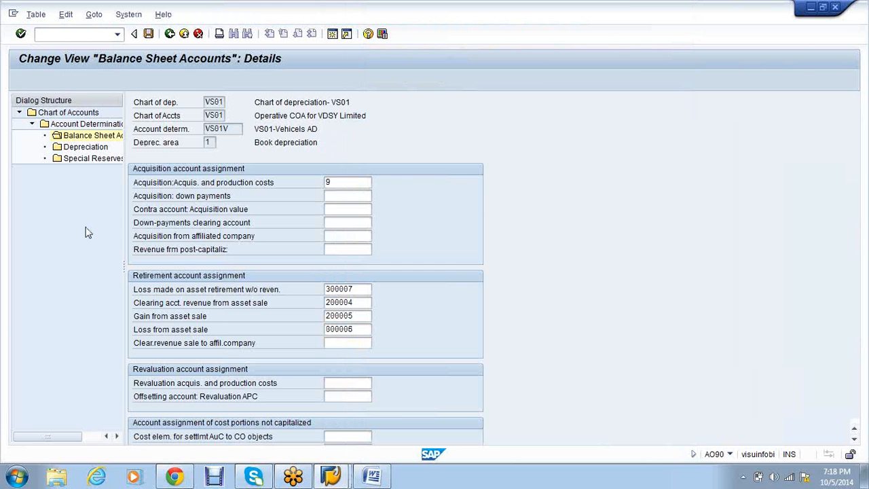
pyautogui.click(185, 212)
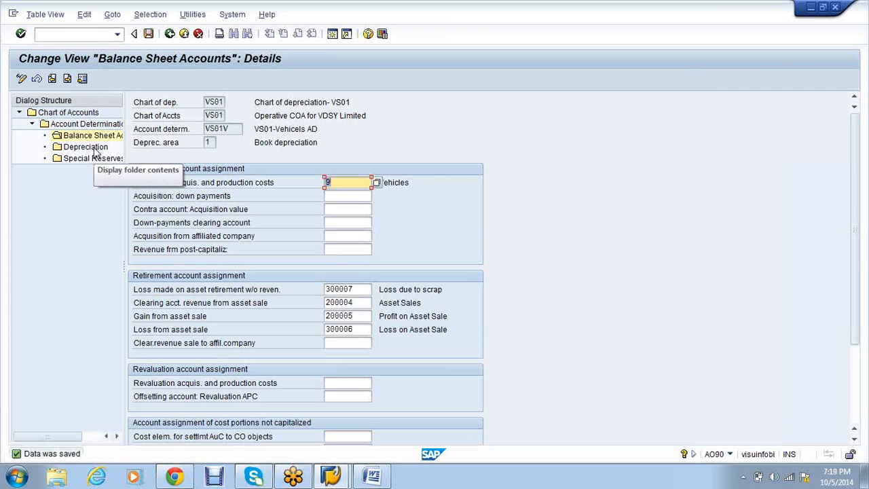
# - Open the Depreciation accounts of VS01V and assign Accumulated DEP (100006) as the accumulated depreciation account for ordinary depreciation
pyautogui.doubleClick(85, 146)
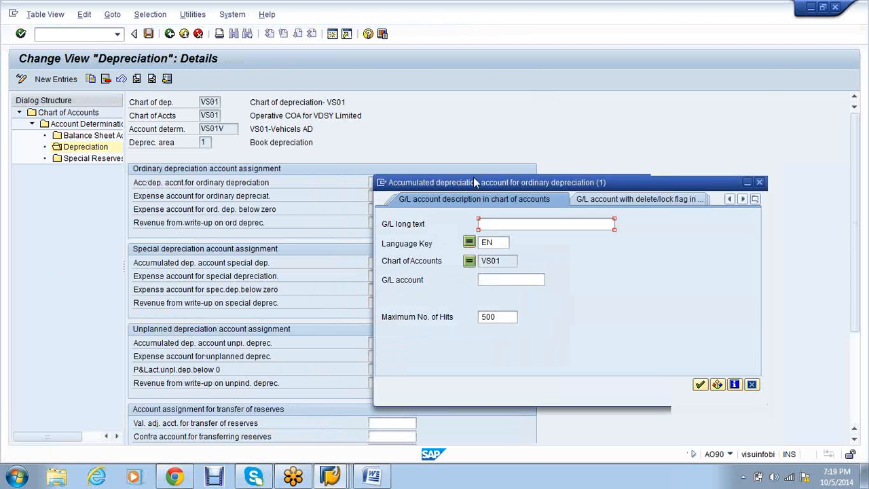
pyautogui.moveTo(474, 182); pyautogui.dragTo(235, 107)
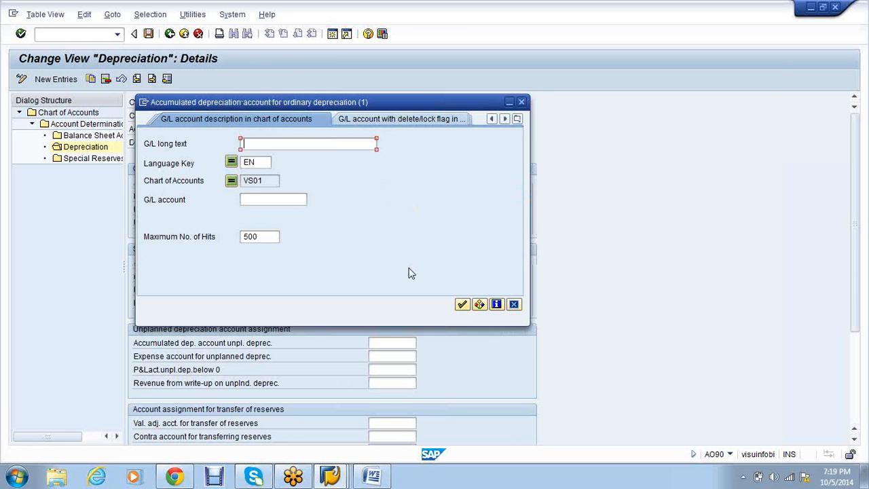
pyautogui.press('Return')
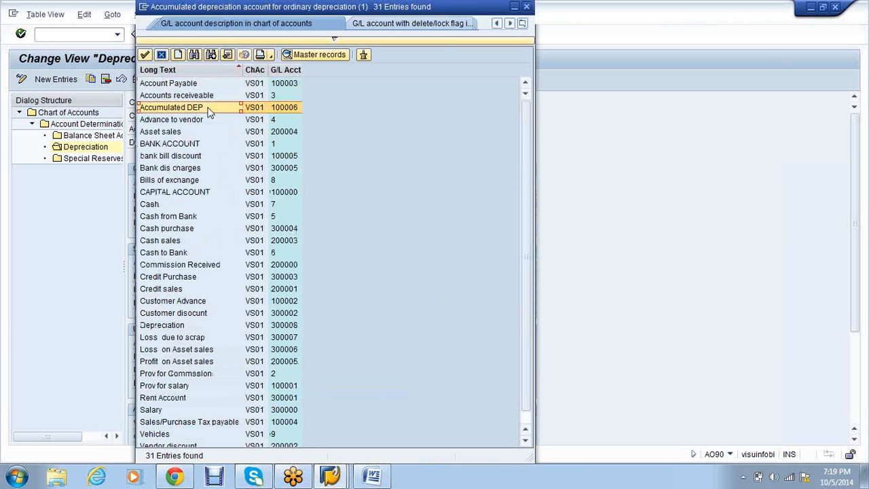
pyautogui.doubleClick(207, 107)
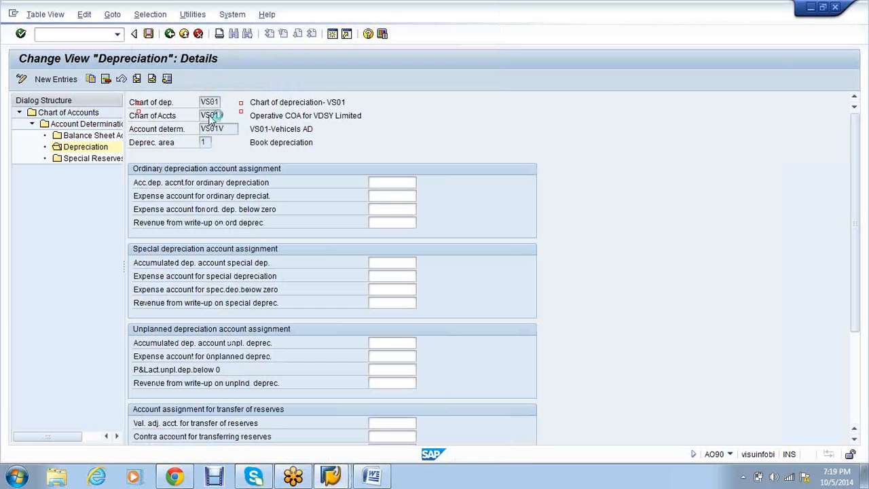
# - Assign G/L account 300008, Depreciation, as the expense account for ordinary depreciation and save the depreciation accounts
pyautogui.click(385, 205)
pyautogui.click(413, 209)
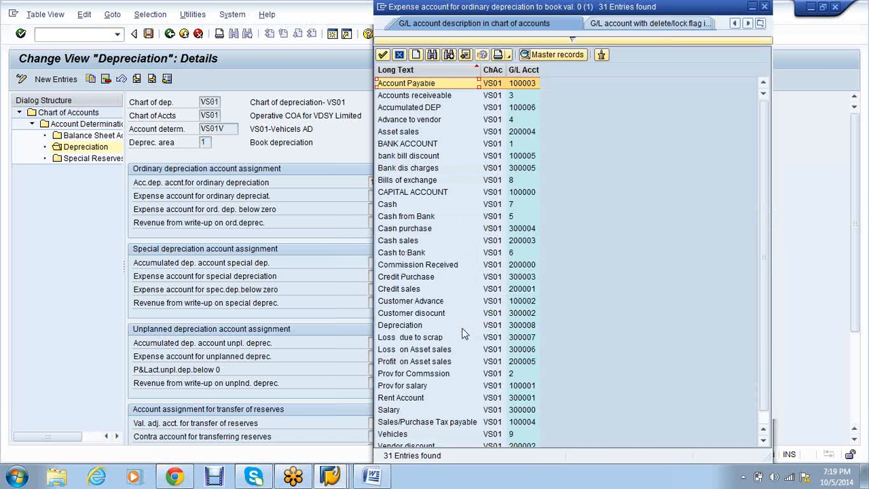
pyautogui.doubleClick(462, 326)
pyautogui.click(148, 33)
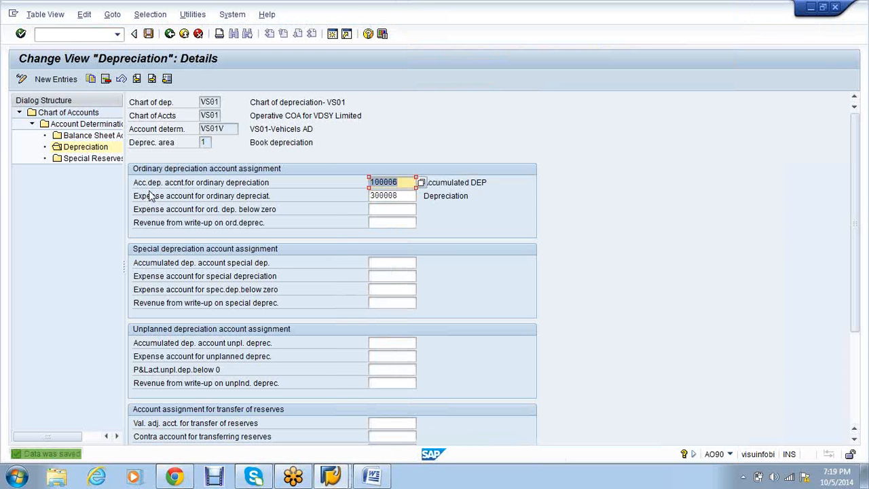
# - Go to transaction OBA7, locate document type AF and open its details
pyautogui.click(55, 34)
pyautogui.write('/noba7')
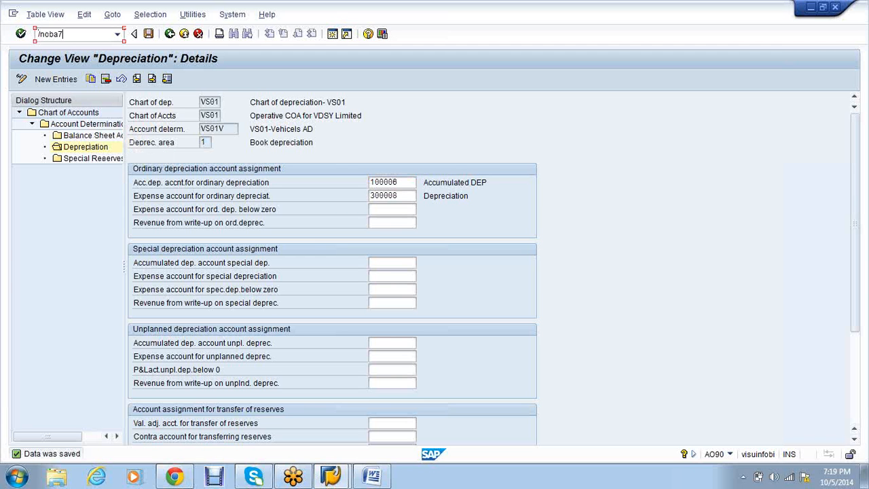
pyautogui.press('Return')
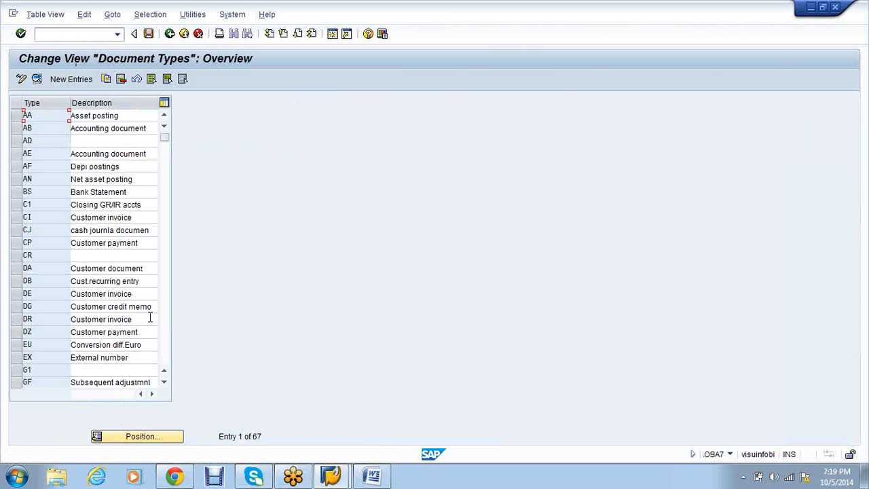
pyautogui.click(138, 436)
pyautogui.write('AF')
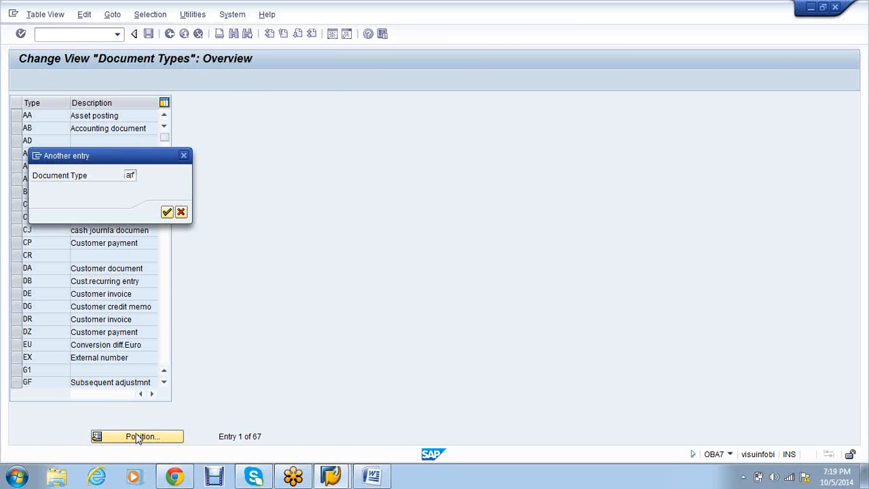
pyautogui.press('Return')
pyautogui.doubleClick(95, 115)
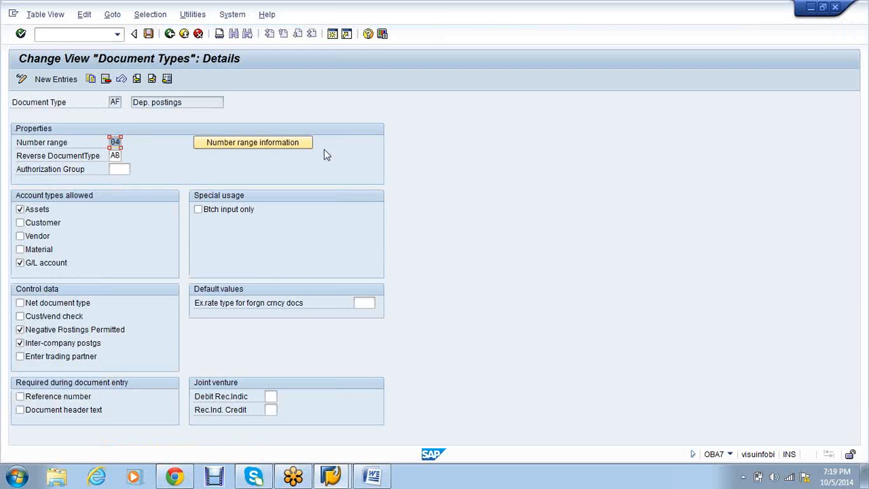
# - Open the accounting document number range intervals of document type AF for editing and enter new interval 04 for year 2014
pyautogui.click(307, 142)
pyautogui.click(180, 127)
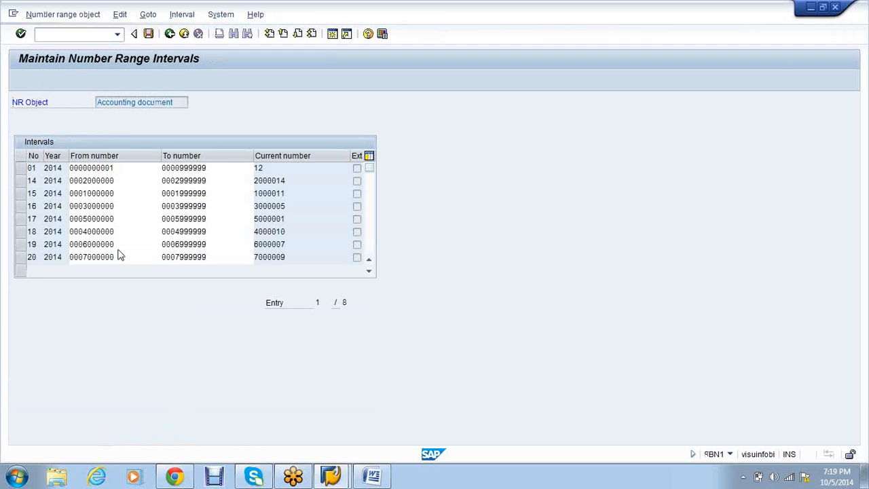
pyautogui.write('04')
pyautogui.press('Tab')
pyautogui.write('2014')
pyautogui.press('Tab')
pyautogui.click(158, 190)
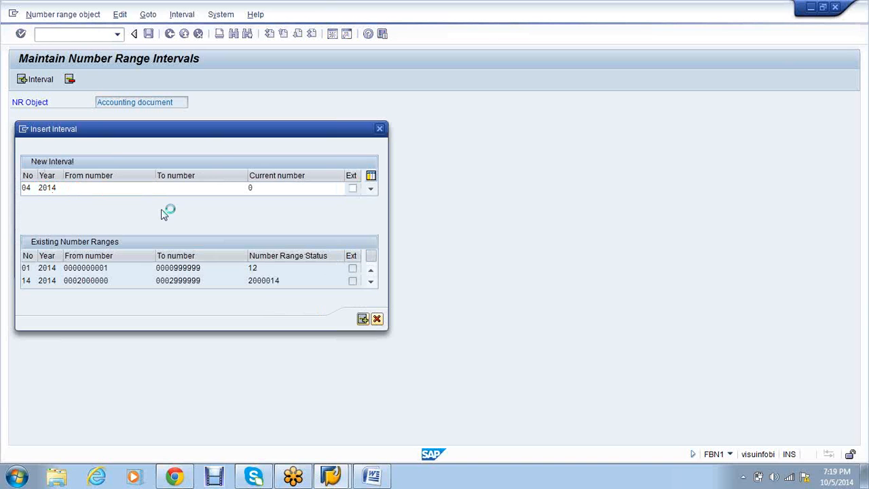
# - Set interval 04 to run from 8000000 to 8999999, insert it and save the number ranges
pyautogui.write('8000000')
pyautogui.press('Tab')
pyautogui.write('8999999')
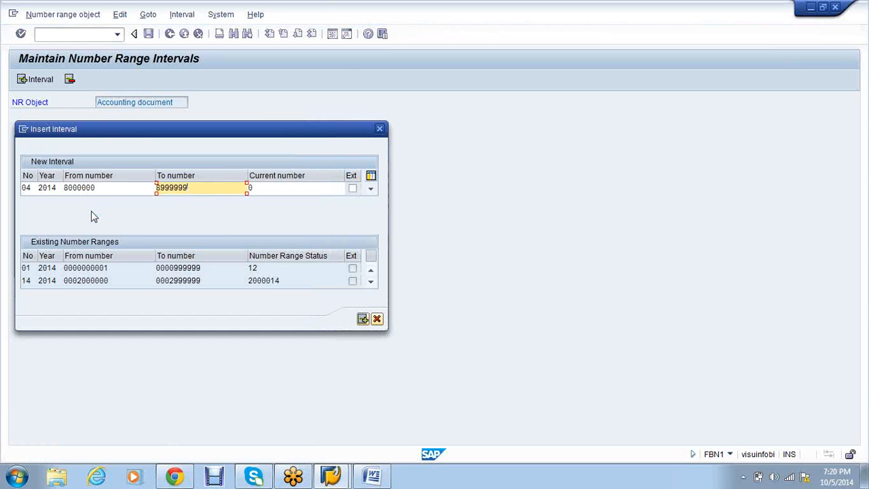
pyautogui.press('Return')
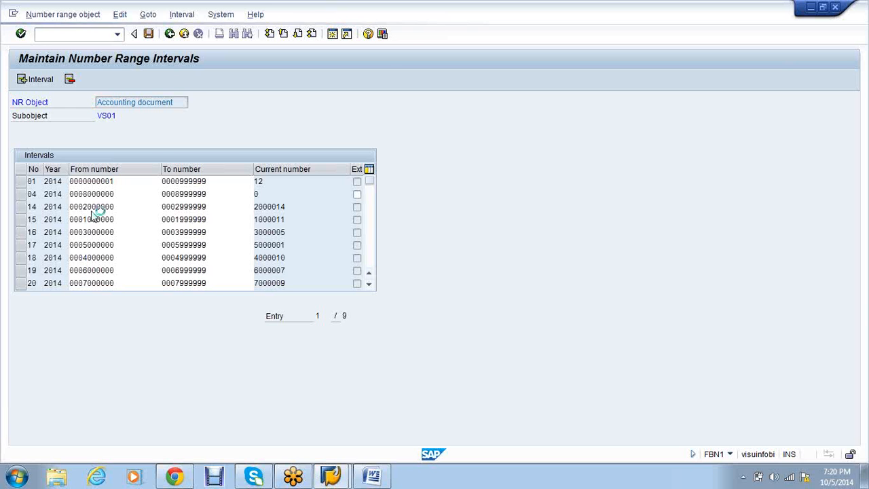
pyautogui.hotkey('ctrl', 's')
pyautogui.press('Return')
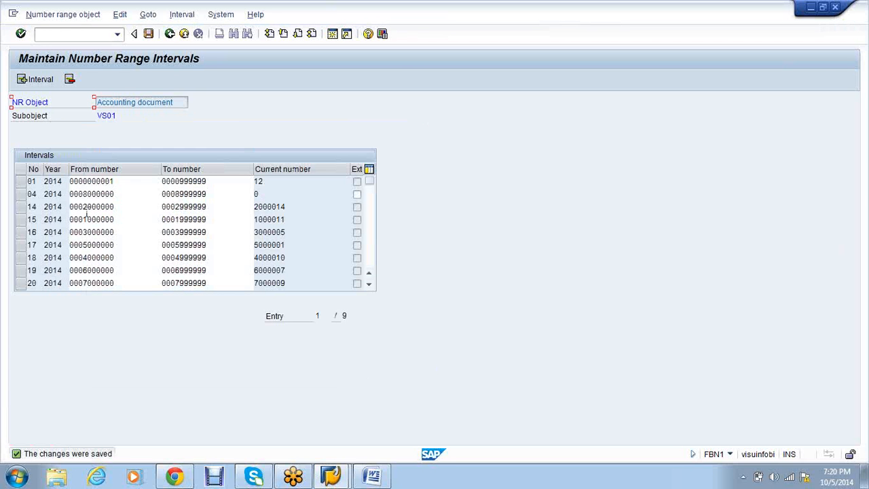
# - Go to transaction OAYR and locate company code VS01 in the company code selection
pyautogui.click(66, 32)
pyautogui.write('/no')
pyautogui.write('ba7')
pyautogui.press('Return')
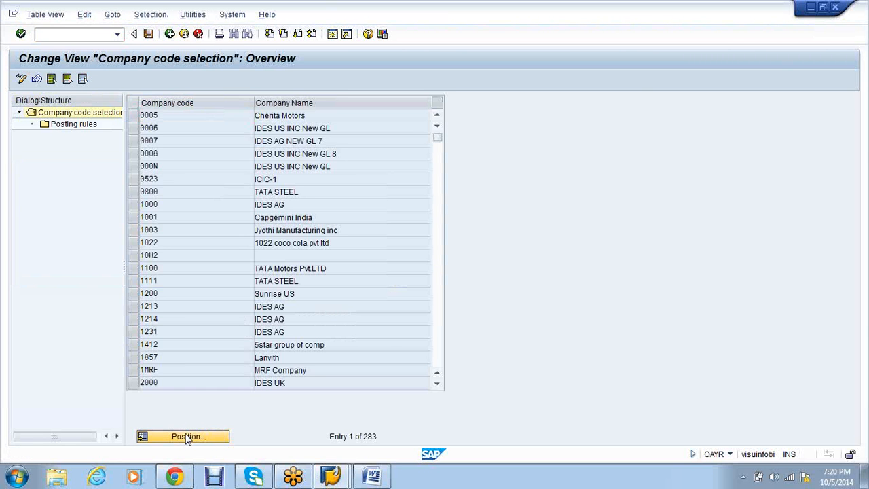
pyautogui.write('vs01')
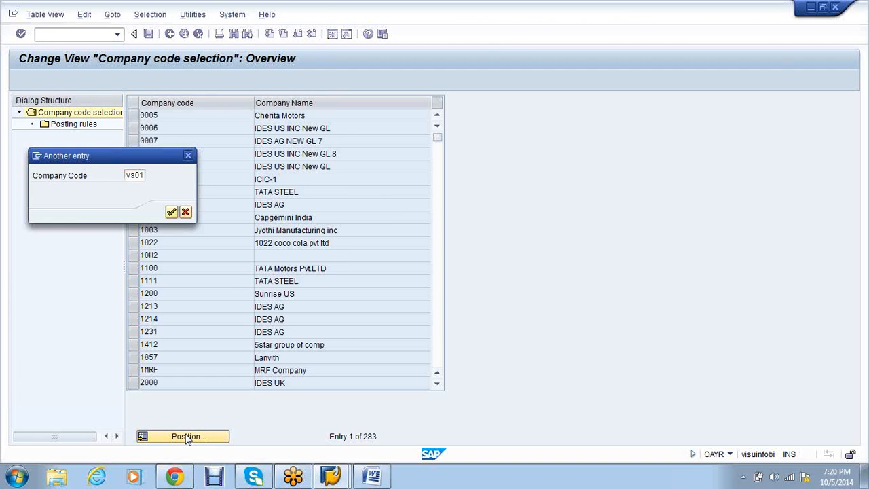
pyautogui.press('Return')
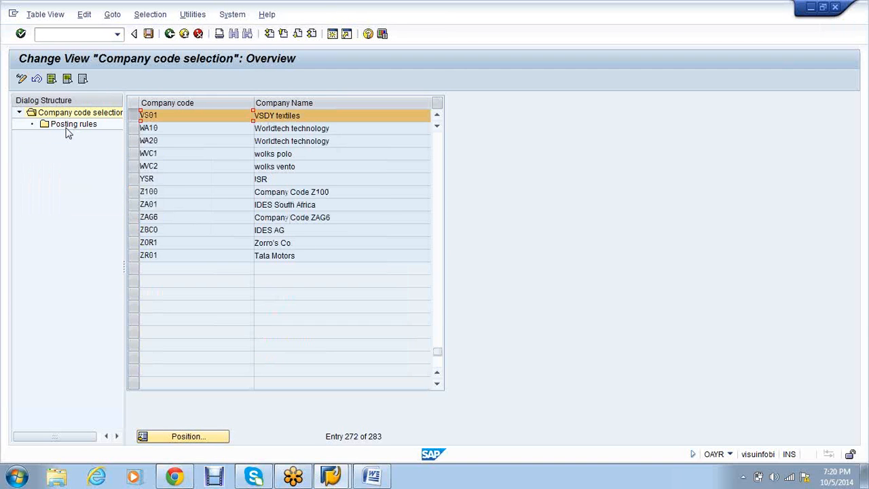
# - Open the posting rules of VS01 for book depreciation area 01 and save them with monthly posting
pyautogui.click(68, 127)
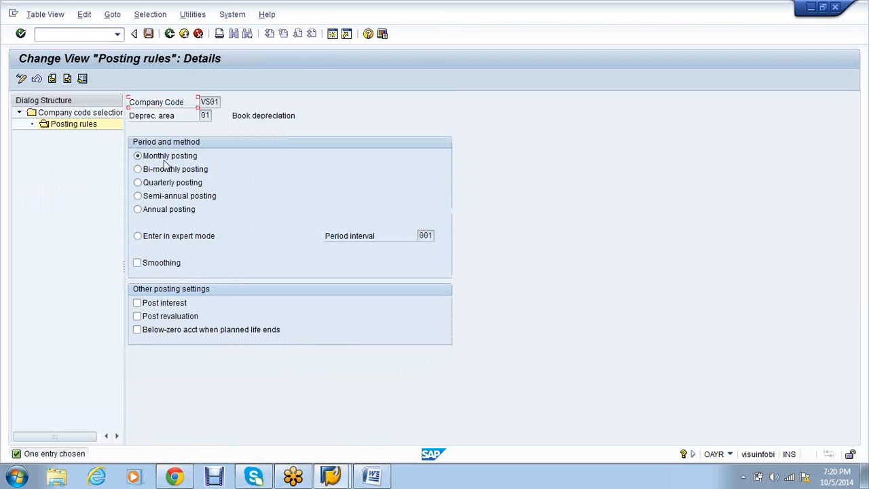
pyautogui.click(149, 36)
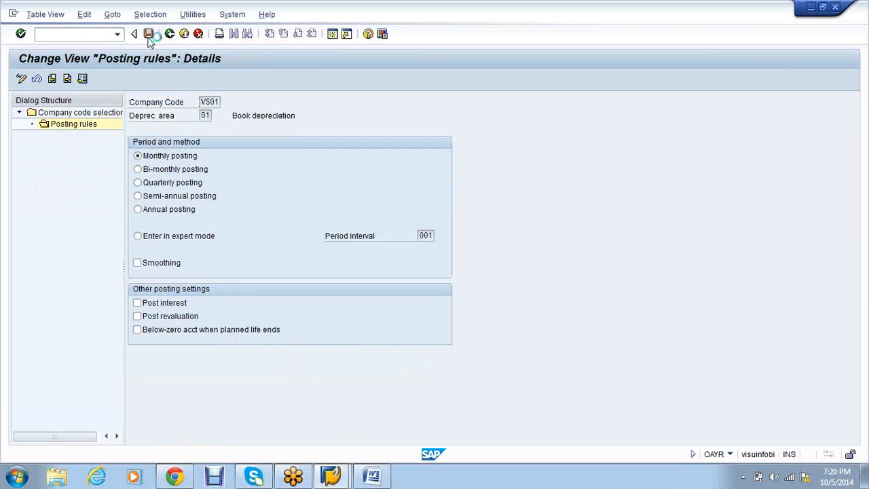
pyautogui.click(186, 212)
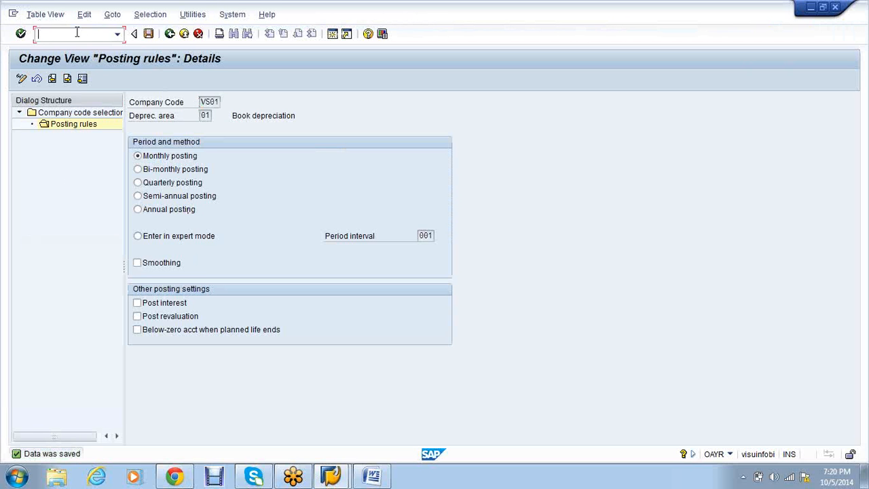
# - Go to transaction OAYO and dismiss the document line messages about rounding entries
pyautogui.write('/noayr')
pyautogui.press('Return')
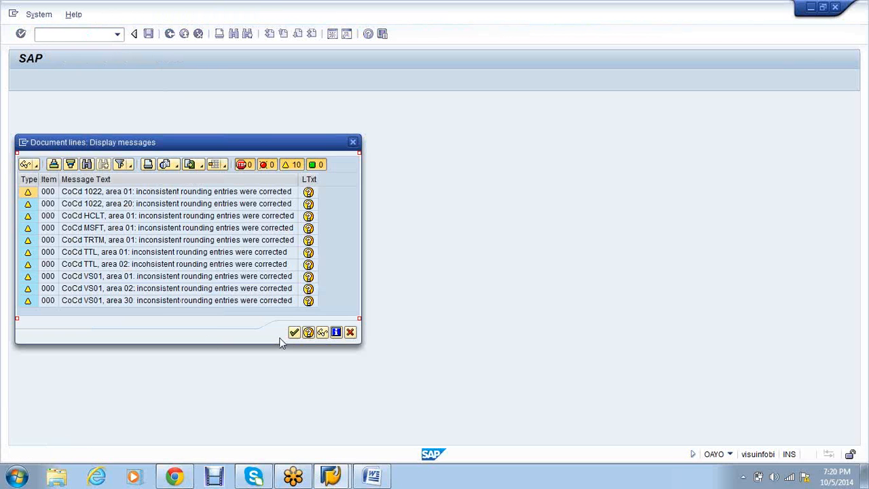
pyautogui.click(294, 333)
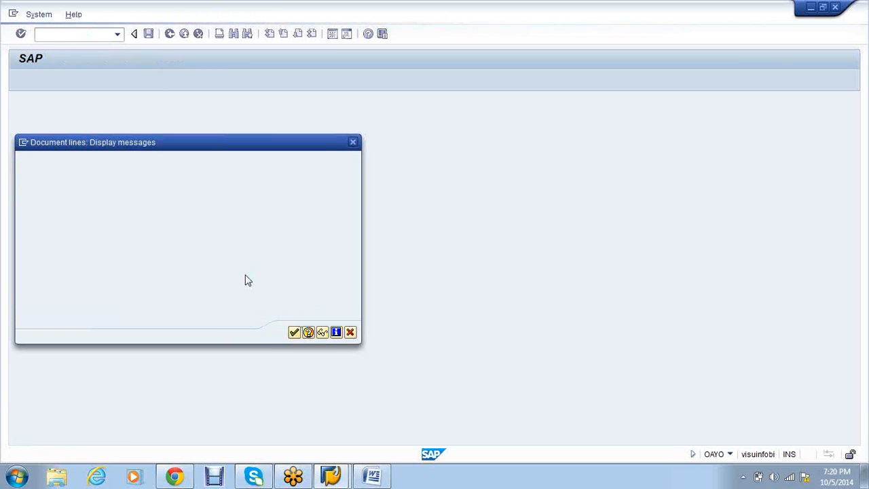
pyautogui.click(307, 347)
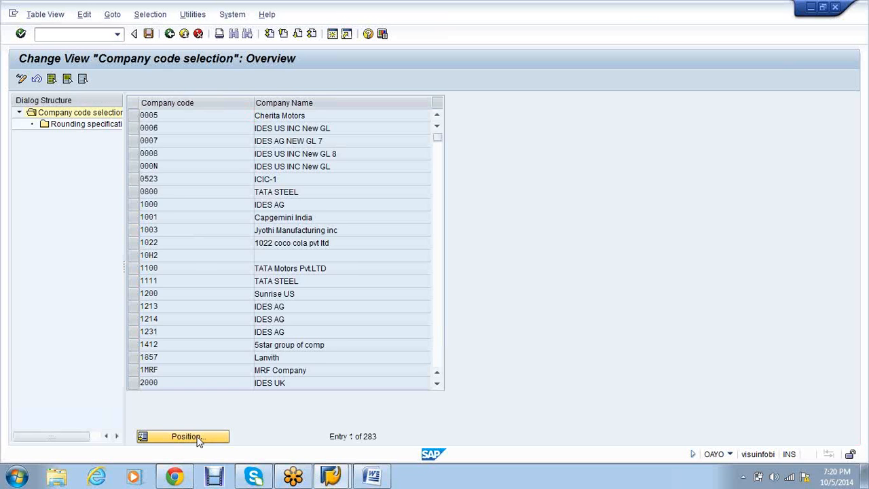
# - Locate company code VS01 in the rounding specification overview and select its row
pyautogui.click(199, 442)
pyautogui.write('vs01')
pyautogui.press('Return')
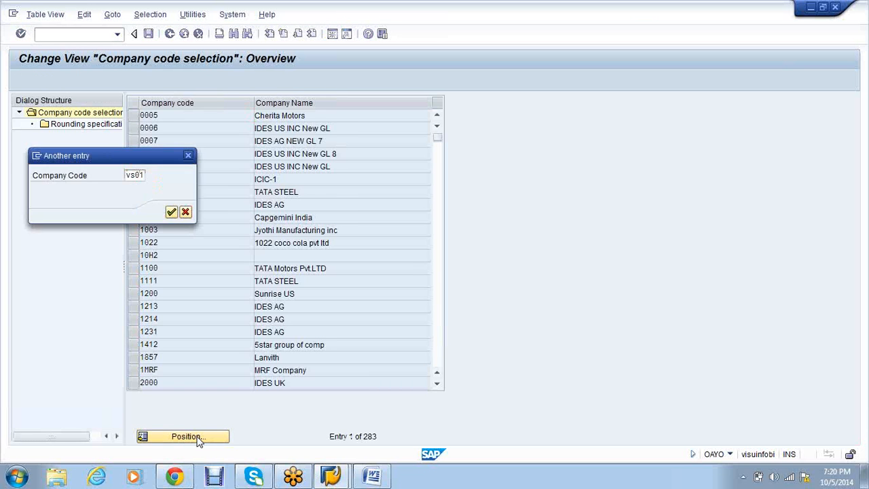
pyautogui.click(133, 116)
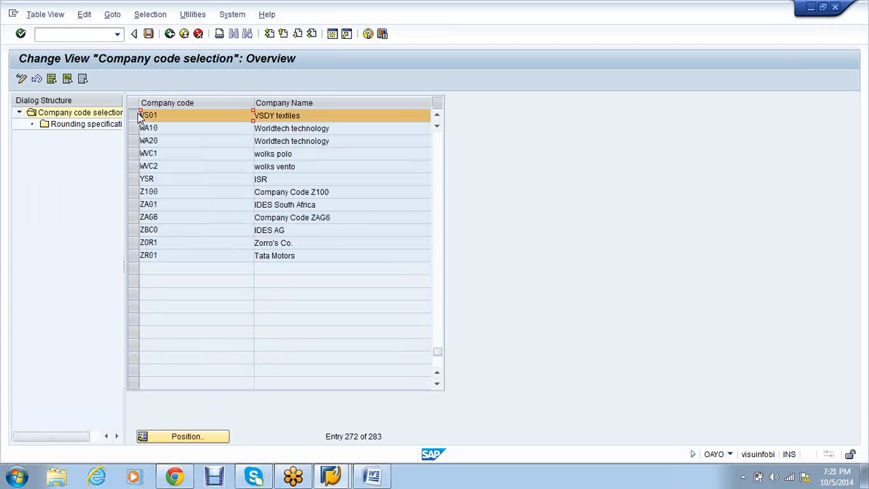
# - Enable arithmetic rounding of automatically calculated depreciation for VS01 book depreciation area 01, and save the rounding specifications
pyautogui.doubleClick(101, 126)
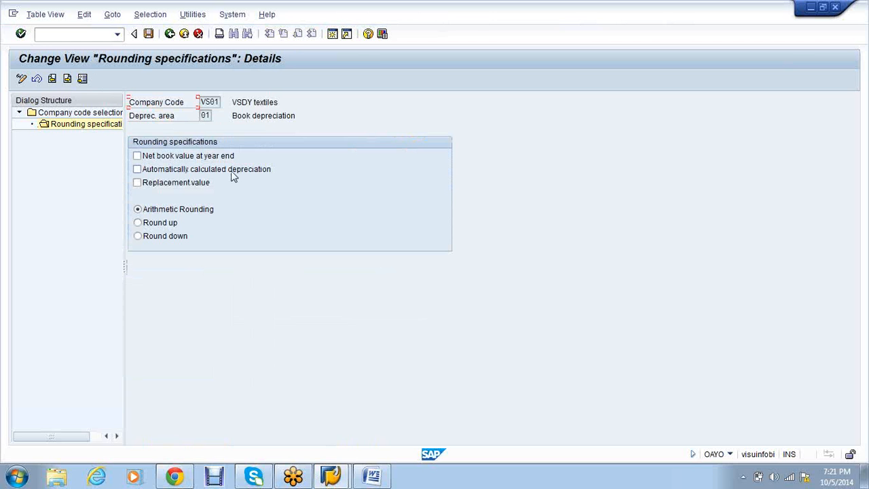
pyautogui.click(232, 173)
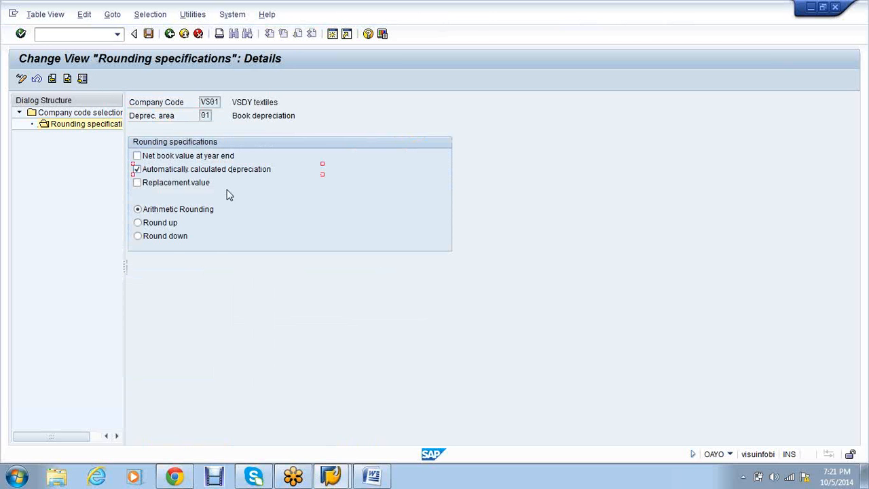
pyautogui.click(169, 223)
pyautogui.click(171, 237)
pyautogui.click(174, 212)
pyautogui.click(148, 33)
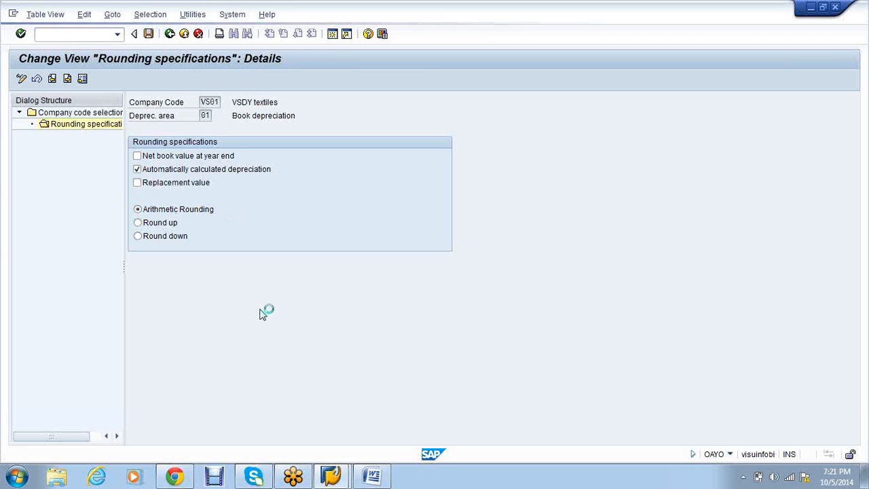
pyautogui.press('Return')
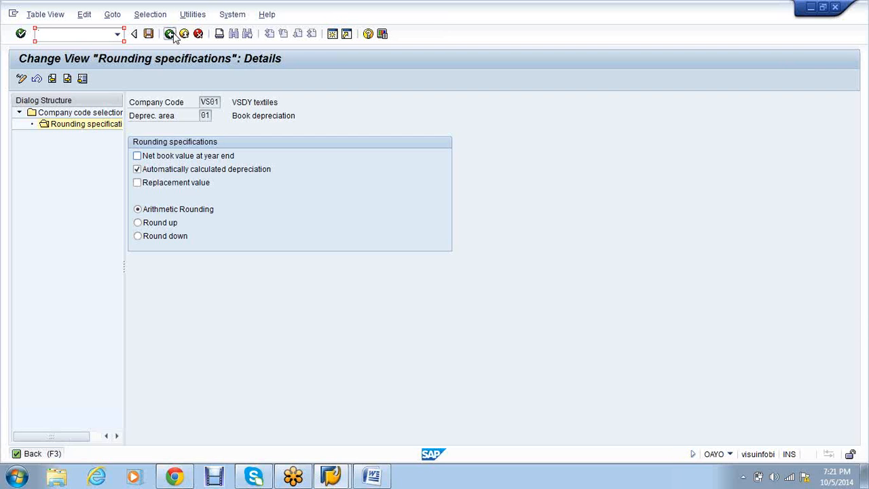
# - Leave the rounding specifications, go to transaction SPRO and open the SAP Reference IMG
pyautogui.click(173, 34)
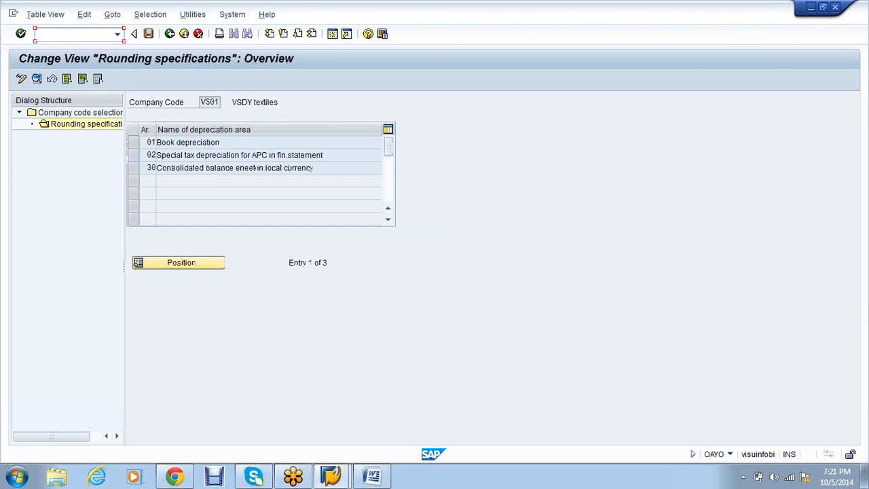
pyautogui.write('/nspro')
pyautogui.press('Return')
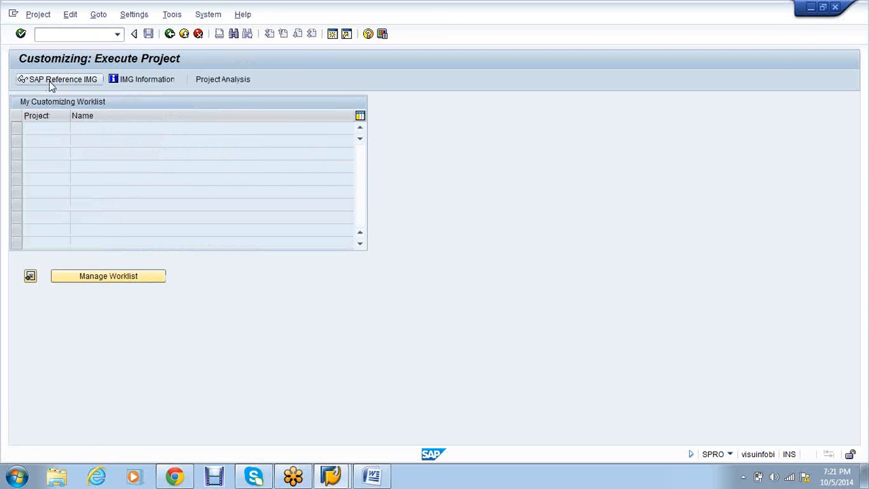
pyautogui.click(50, 81)
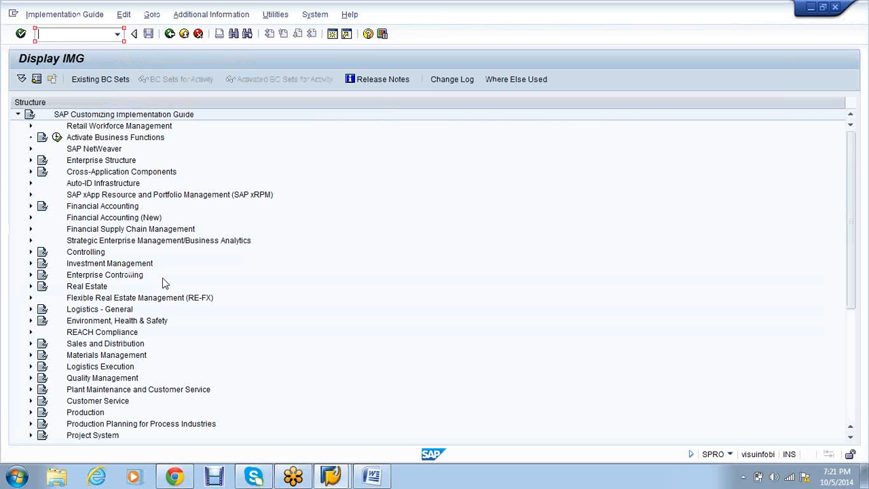
# - Start the activity Define Screen Layout for Asset Master Data, found under Financial Accounting, Asset Accounting, Master Data, Screen Layout
pyautogui.click(30, 207)
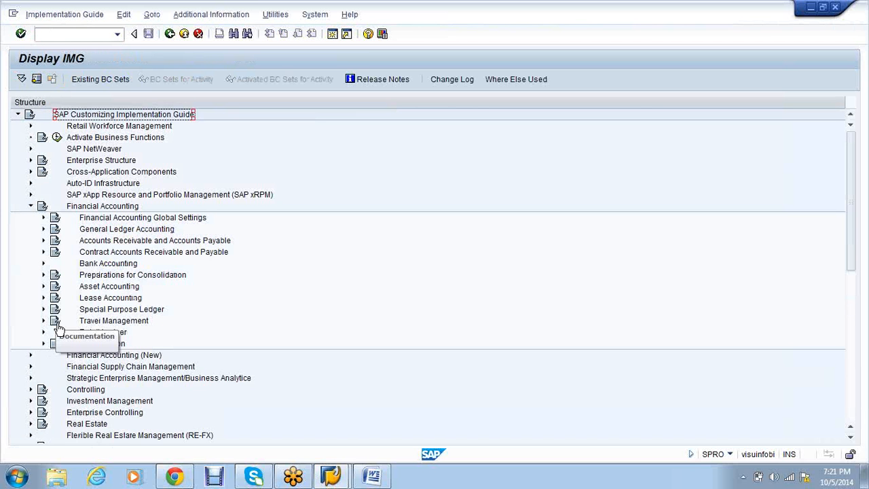
pyautogui.click(43, 286)
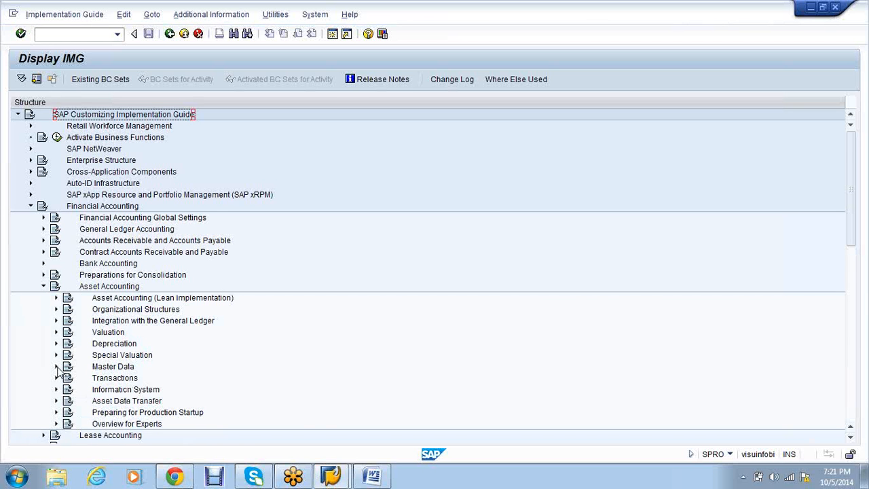
pyautogui.click(56, 367)
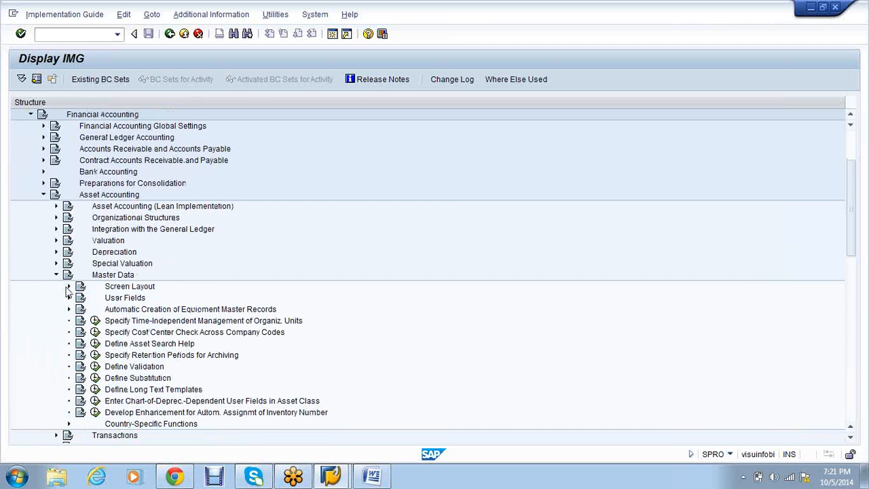
pyautogui.click(69, 286)
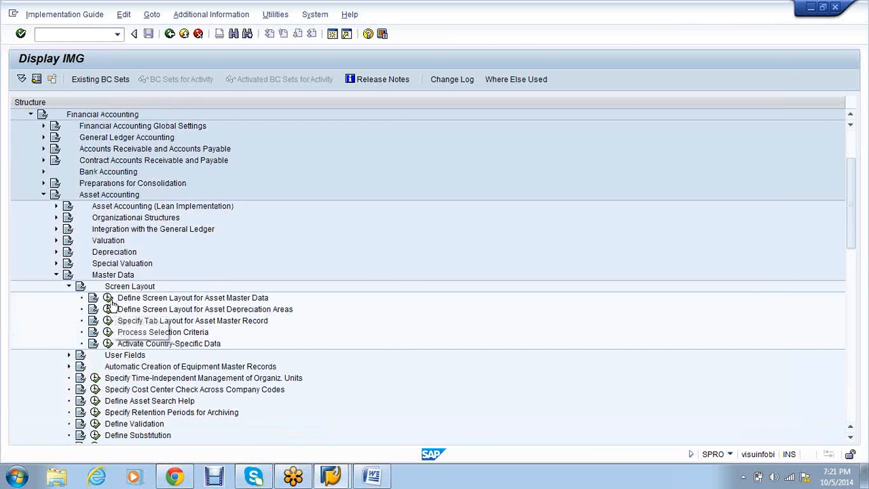
pyautogui.click(108, 298)
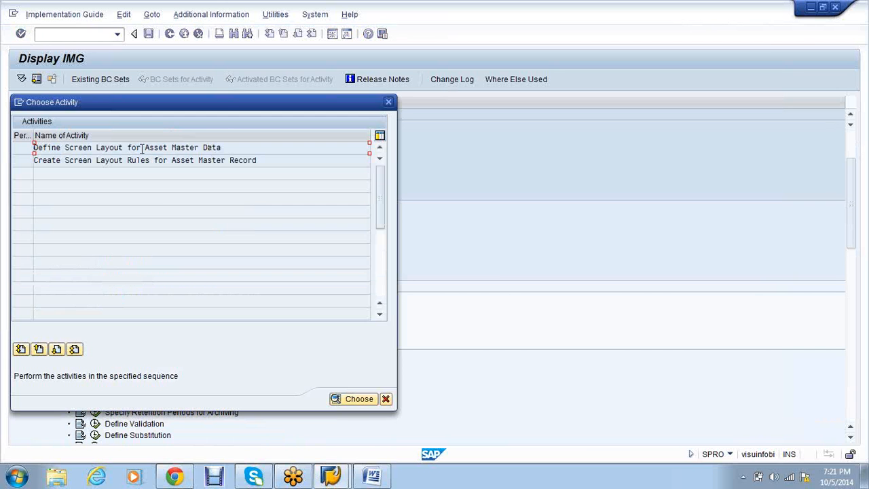
pyautogui.doubleClick(142, 149)
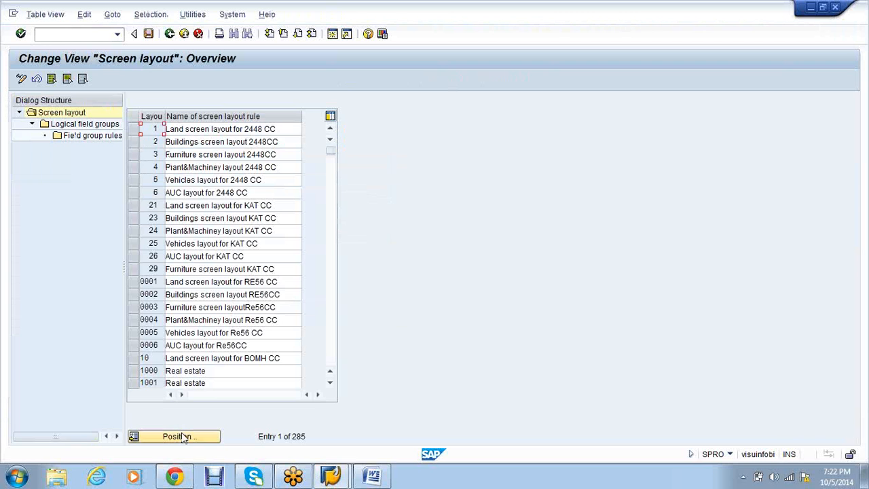
# - Locate screen layout VS01 in the overview and open its logical field groups
pyautogui.click(183, 438)
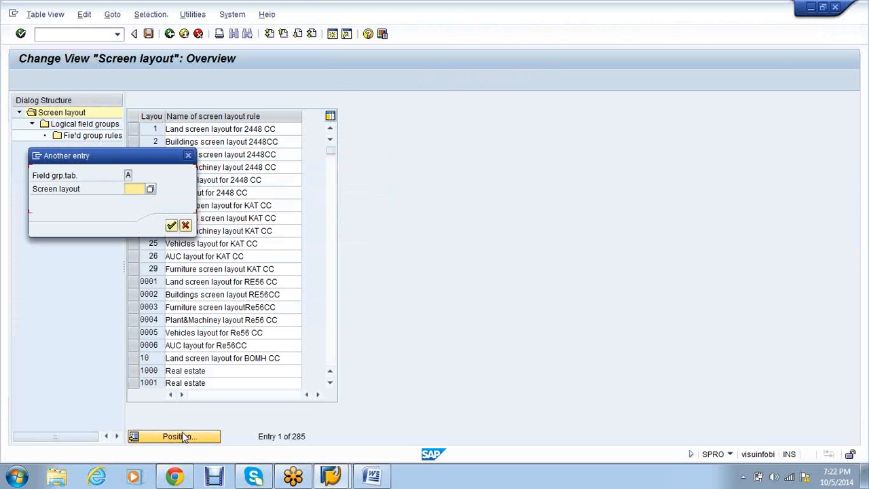
pyautogui.write('vs01')
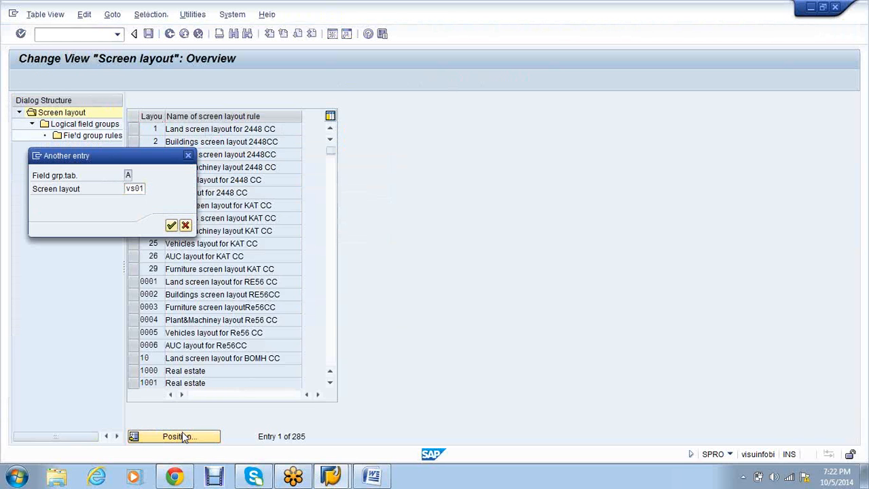
pyautogui.press('Return')
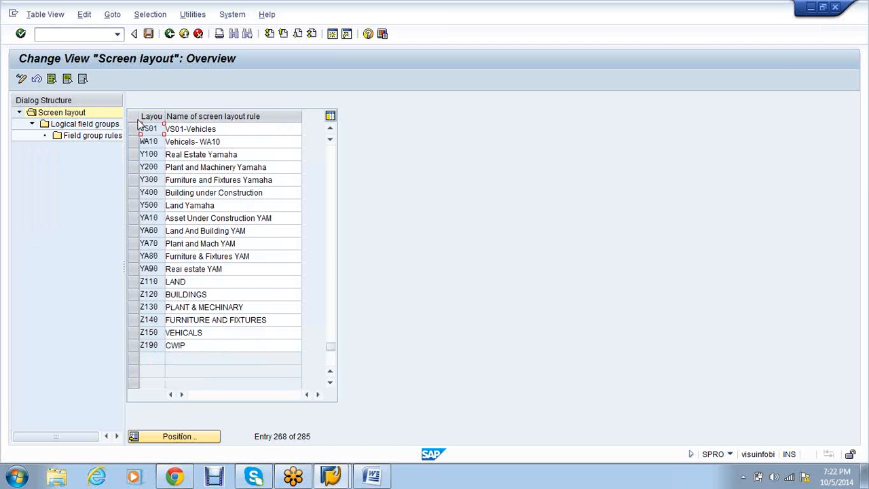
pyautogui.click(85, 128)
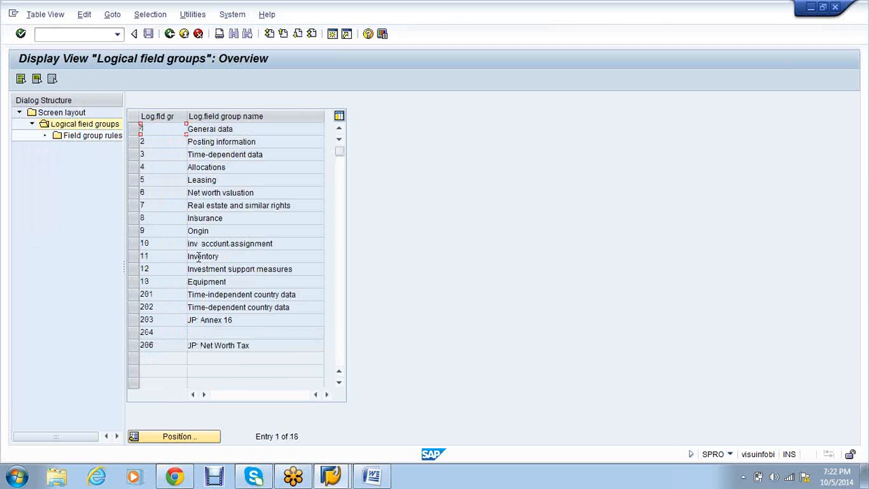
# - Open the field group rules of logical field group 2, Posting information, and save them
pyautogui.click(134, 141)
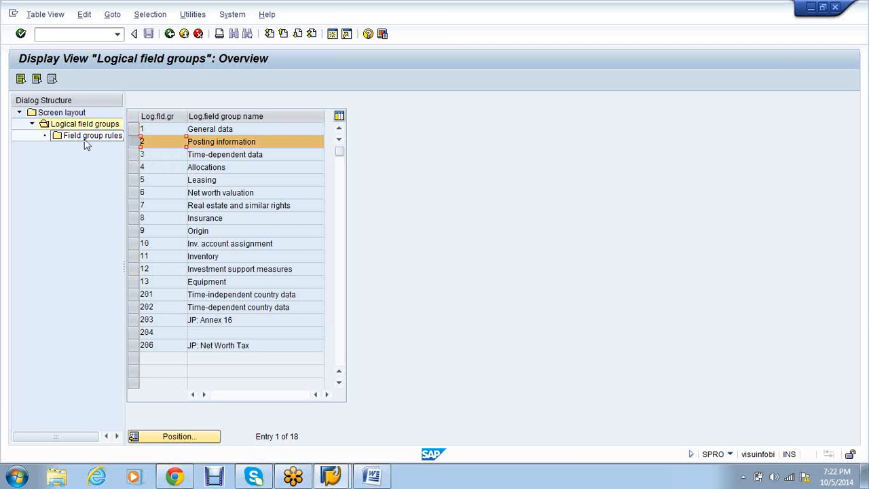
pyautogui.doubleClick(85, 140)
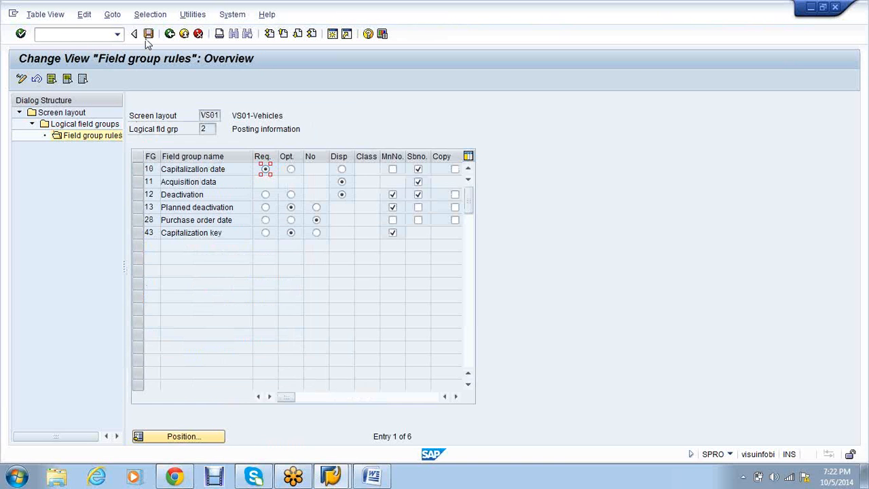
pyautogui.click(148, 34)
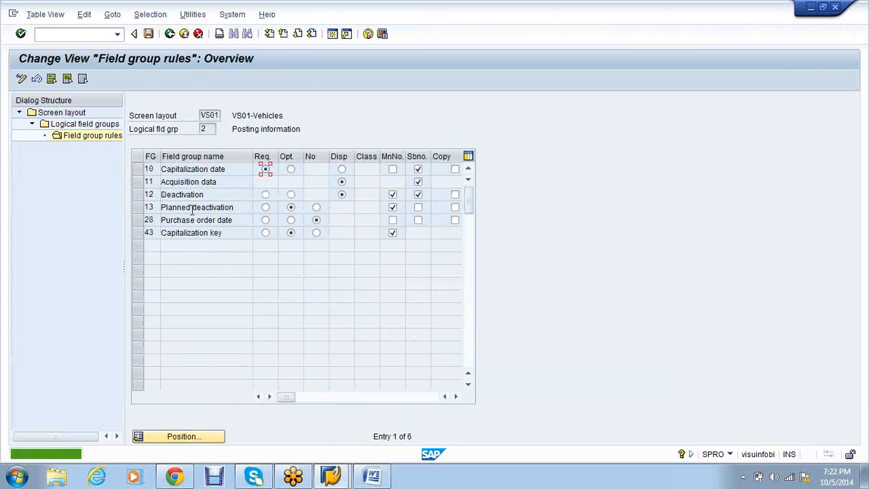
# - Open the field group rules of Time-dependent data, make Business area required and allow its maintenance at subnumber level
pyautogui.click(169, 35)
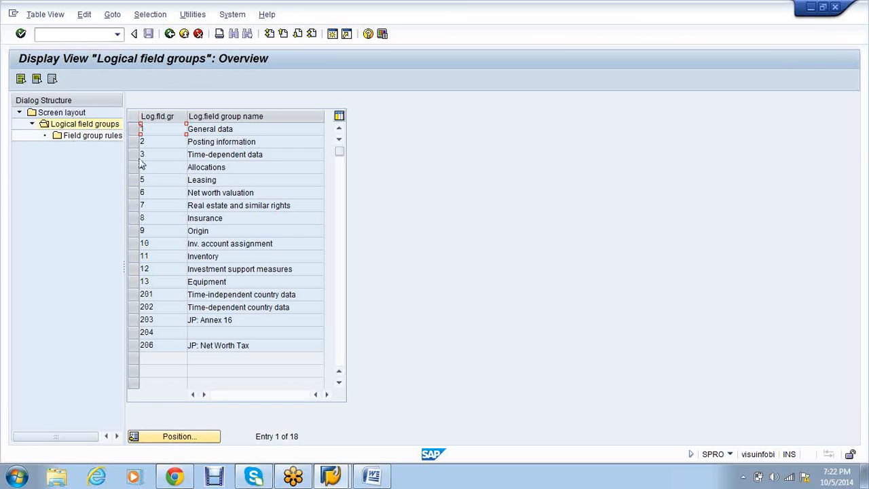
pyautogui.doubleClick(78, 138)
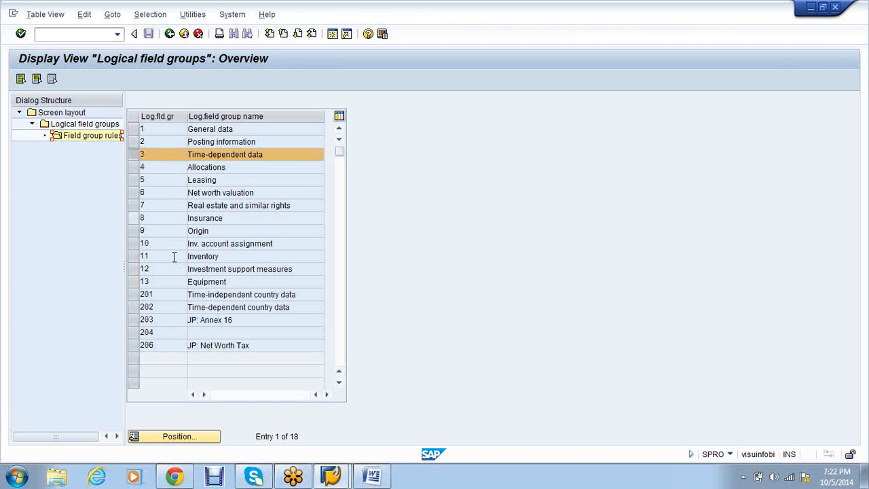
pyautogui.click(265, 207)
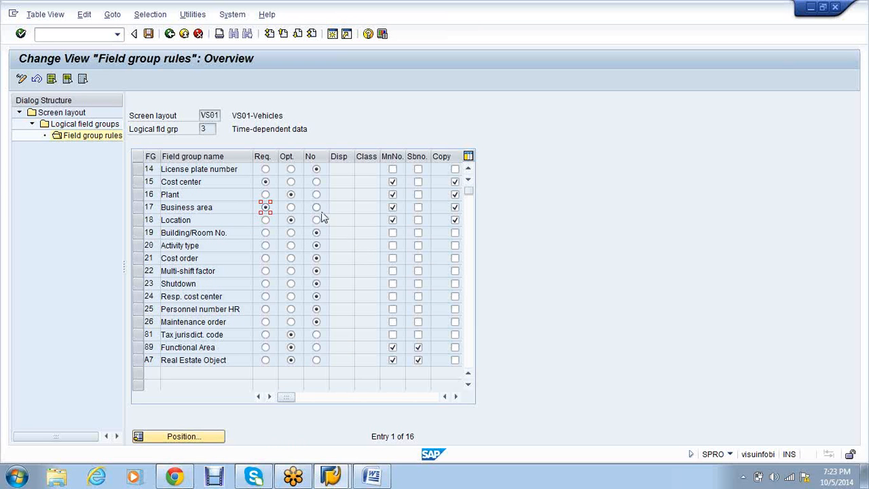
pyautogui.click(418, 207)
# - Set Cost center, Plant, Business area, Tax jurisdiction code, Functional Area and Real Estate Object to No
pyautogui.click(316, 182)
pyautogui.click(315, 194)
pyautogui.click(317, 208)
pyautogui.click(316, 334)
pyautogui.click(317, 347)
pyautogui.click(316, 360)
# - Enable main asset number maintenance for License plate number and for every field group from Building/Room No. to Tax jurisdiction code
pyautogui.click(393, 170)
pyautogui.click(393, 232)
pyautogui.click(394, 259)
pyautogui.click(393, 246)
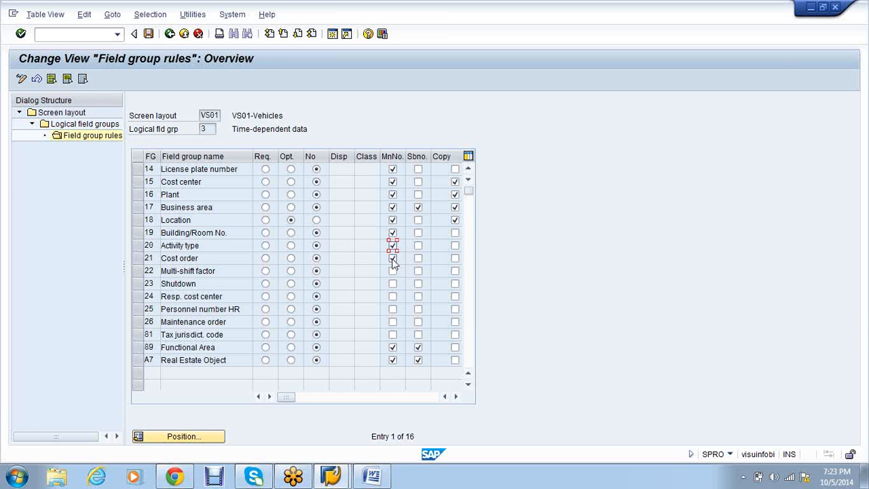
pyautogui.click(393, 271)
pyautogui.click(393, 284)
pyautogui.click(393, 296)
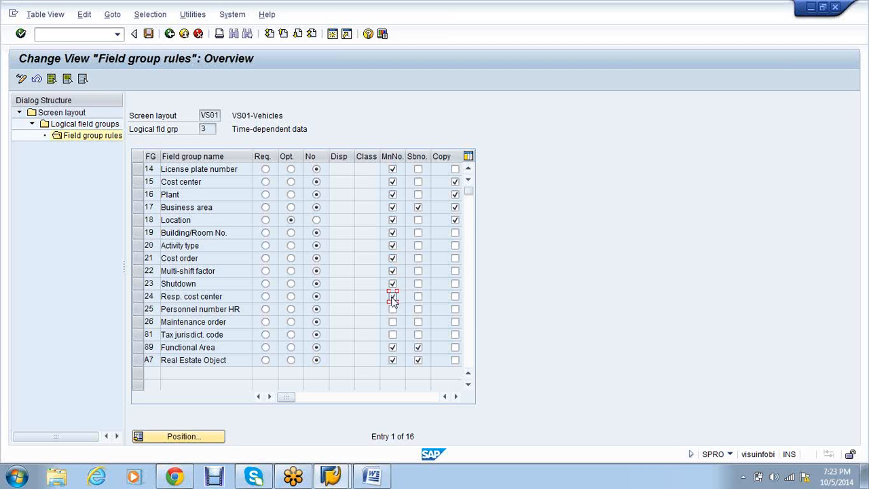
pyautogui.click(392, 308)
pyautogui.click(393, 322)
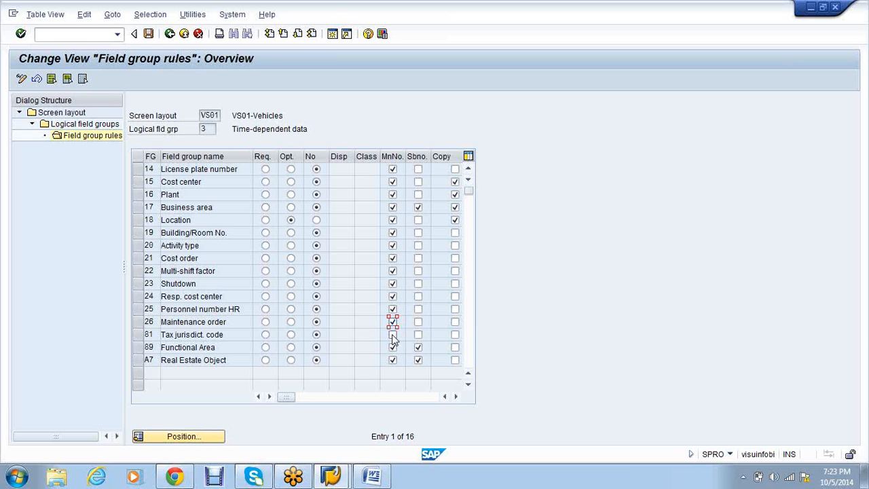
pyautogui.click(393, 334)
# - Disable copying for the Cost center, Plant and Location field groups
pyautogui.click(455, 181)
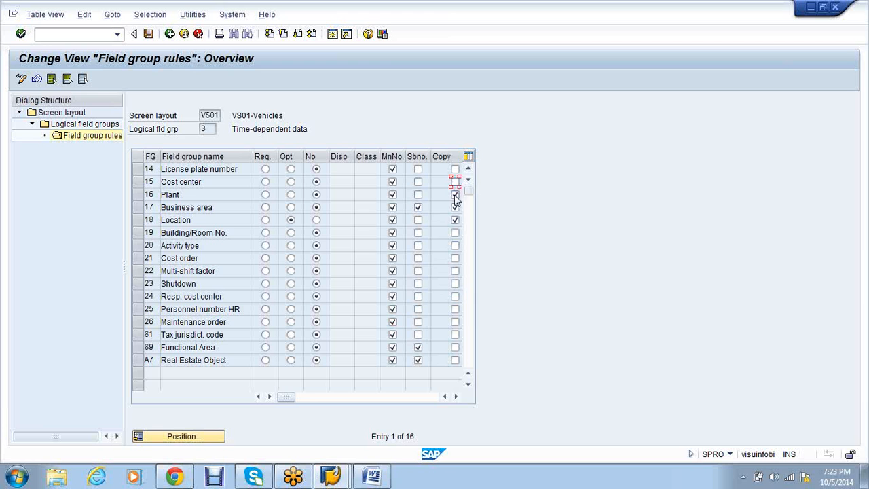
pyautogui.click(454, 194)
pyautogui.click(455, 219)
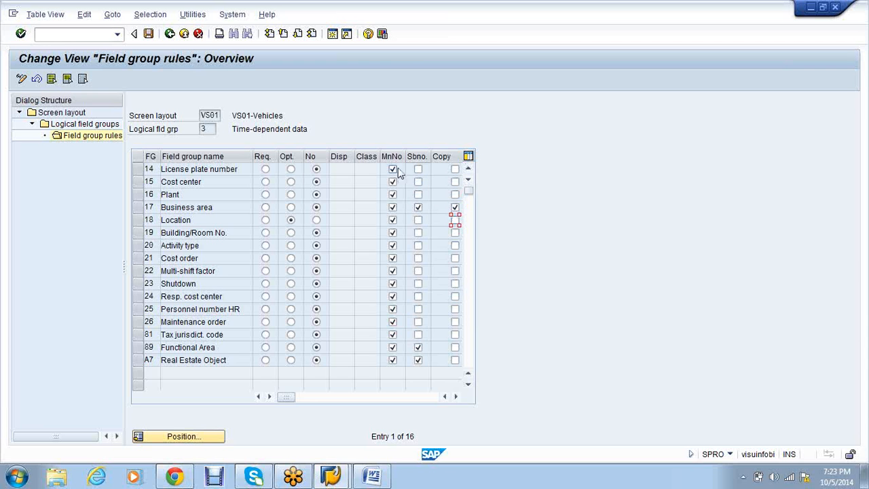
pyautogui.click(418, 169)
pyautogui.click(418, 181)
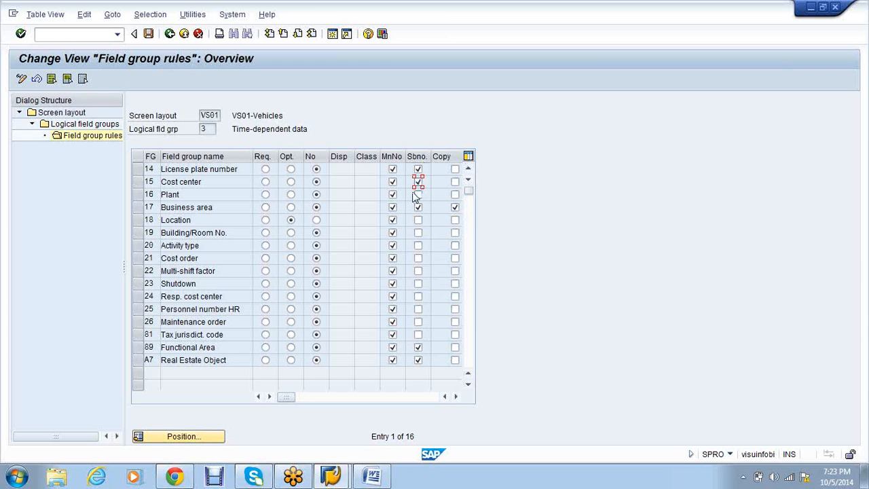
pyautogui.click(418, 194)
pyautogui.click(417, 194)
pyautogui.click(418, 181)
pyautogui.click(418, 169)
# - Set all Time-dependent data field groups, from License plate number to Real Estate Object, to optional
pyautogui.click(290, 207)
pyautogui.click(291, 194)
pyautogui.click(290, 182)
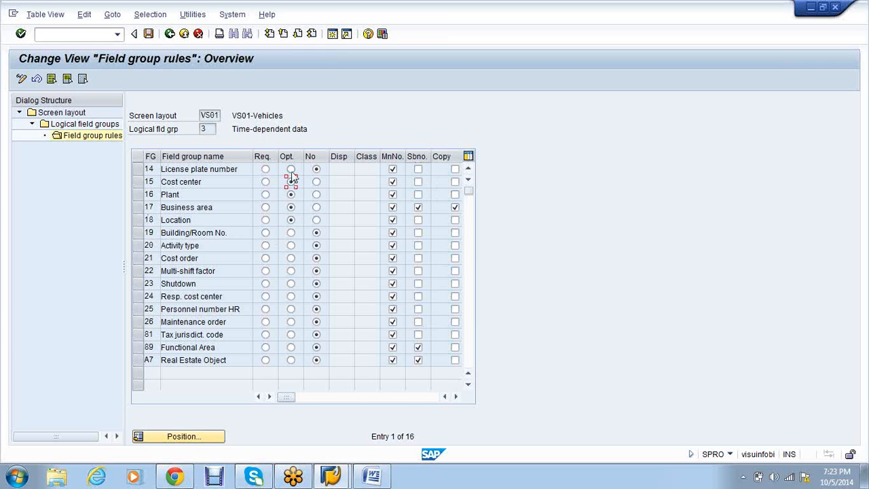
pyautogui.click(291, 169)
pyautogui.click(290, 232)
pyautogui.click(291, 245)
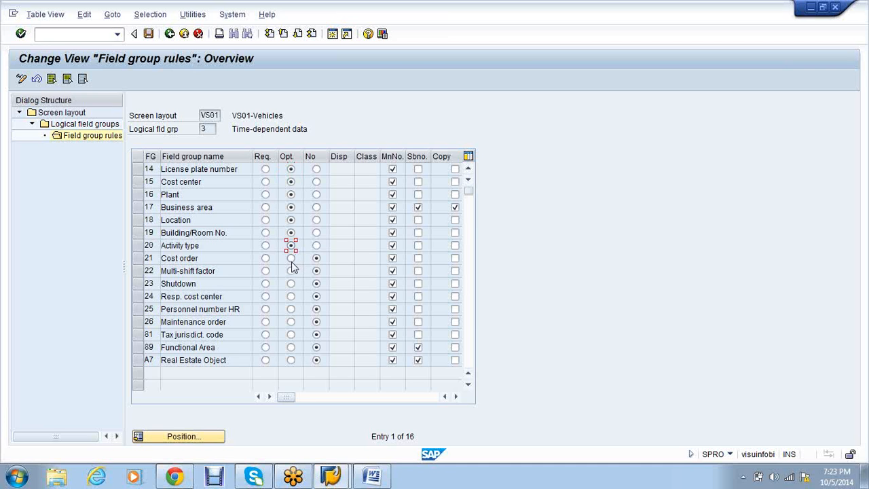
pyautogui.click(291, 258)
pyautogui.click(291, 271)
pyautogui.click(290, 284)
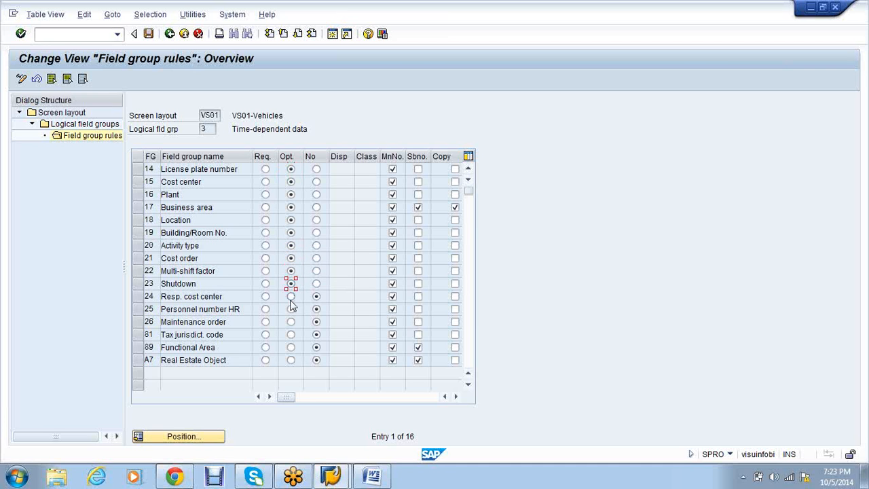
pyautogui.click(290, 296)
pyautogui.click(291, 309)
pyautogui.click(291, 334)
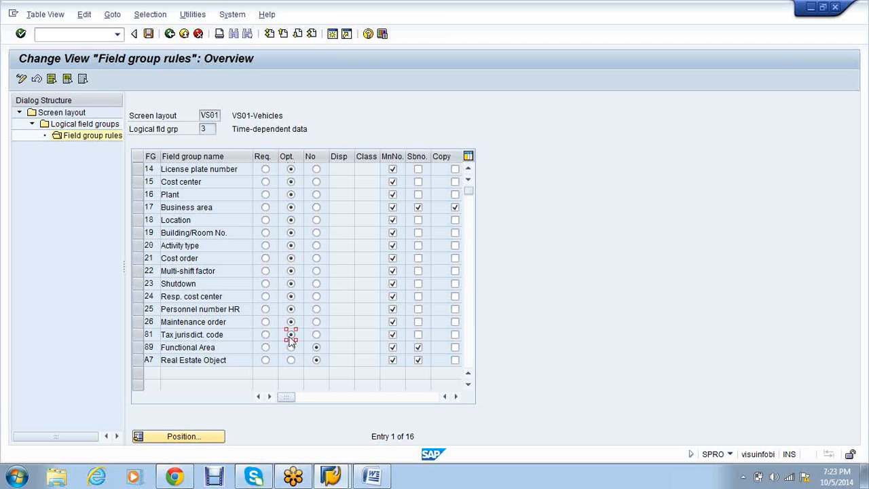
pyautogui.click(291, 347)
pyautogui.click(291, 360)
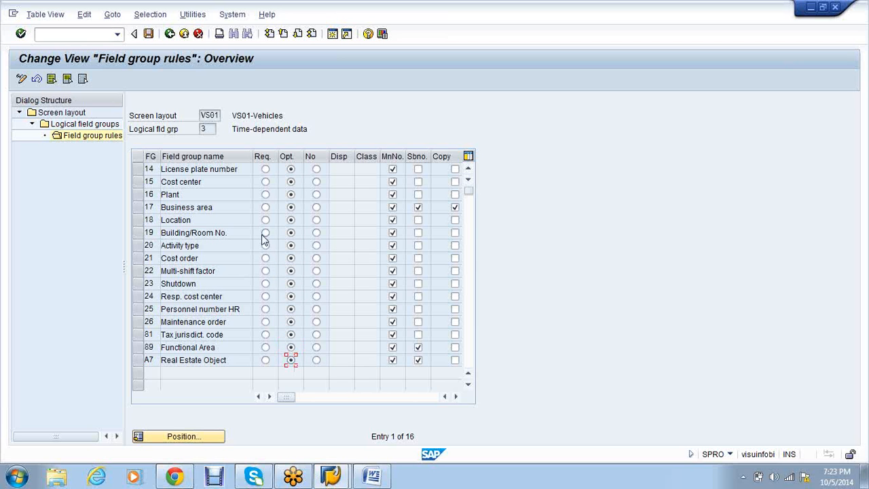
# - Make Business area required, disable subnumber maintenance for Functional Area and Real Estate Object, and save the field group rules
pyautogui.click(265, 208)
pyautogui.click(418, 347)
pyautogui.click(419, 360)
pyautogui.click(150, 39)
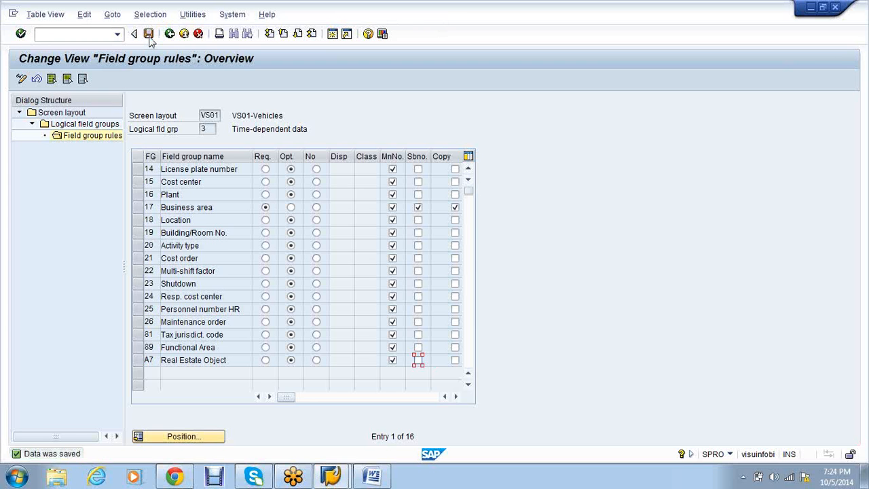
# - Leave the VS01 field group rules and return to the implementation guide structure
pyautogui.click(171, 38)
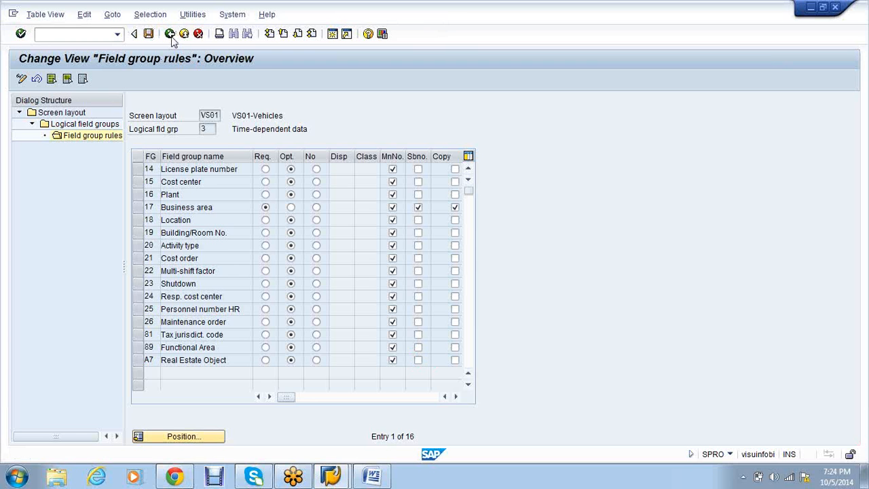
pyautogui.click(172, 38)
pyautogui.click(171, 36)
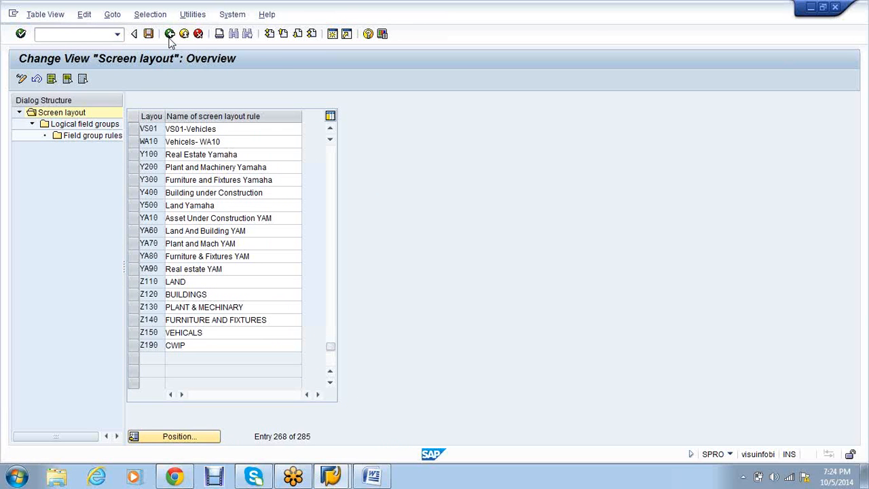
pyautogui.click(170, 40)
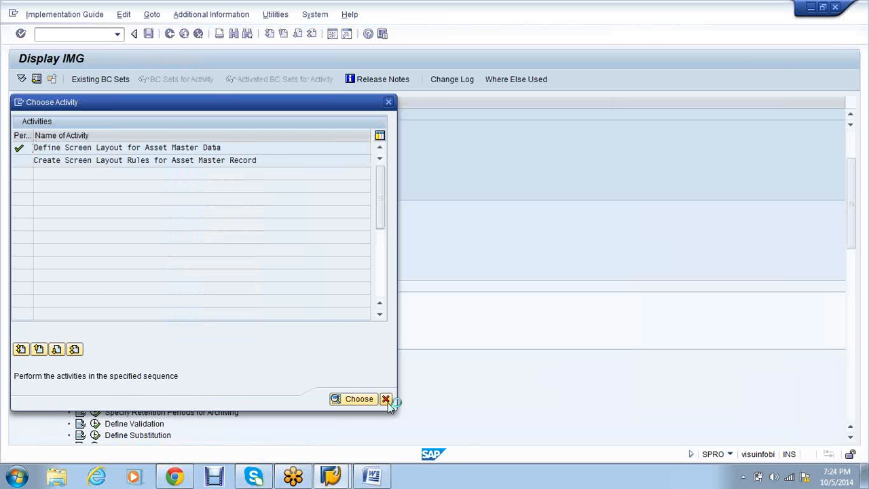
pyautogui.click(386, 400)
# - Review the field group rules of depreciation area screen layout 2000 (Depr. on asset sub-no. level), then return to the implementation guide
pyautogui.click(111, 309)
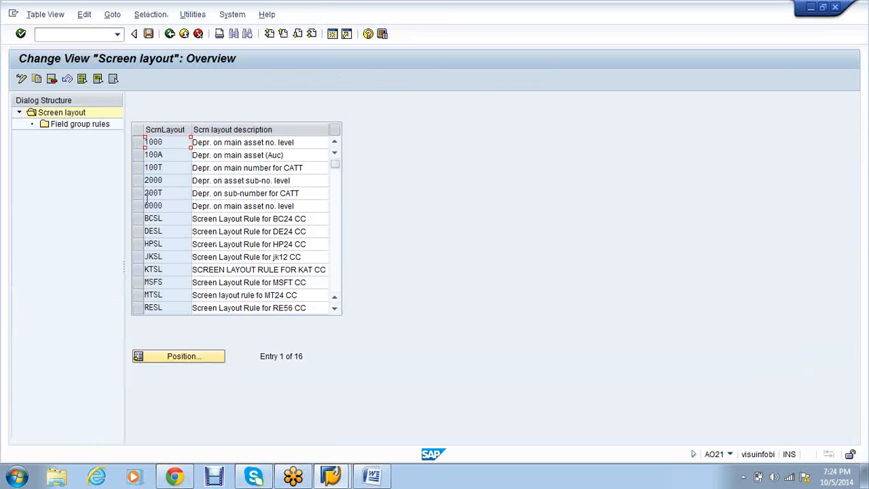
pyautogui.click(138, 181)
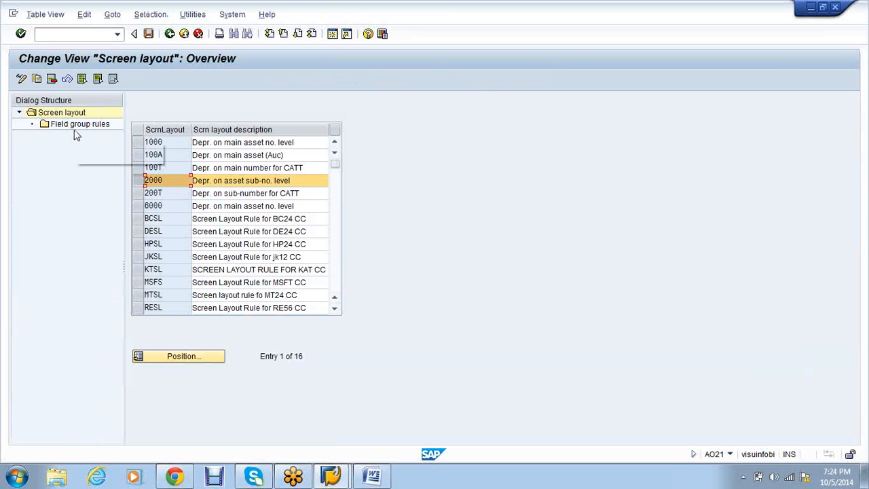
pyautogui.doubleClick(75, 129)
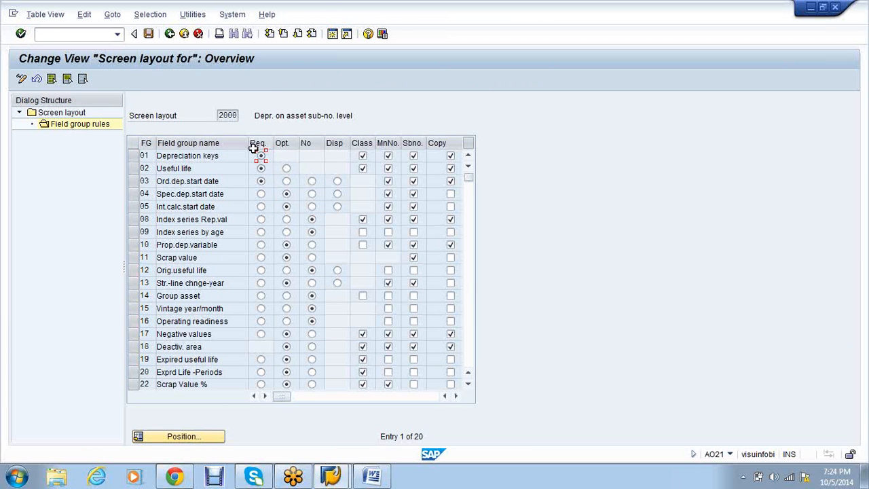
pyautogui.click(148, 35)
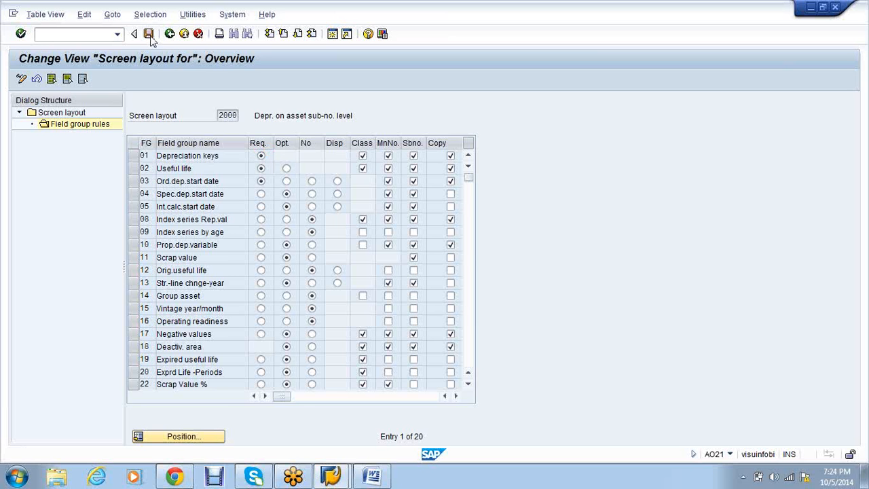
pyautogui.click(170, 35)
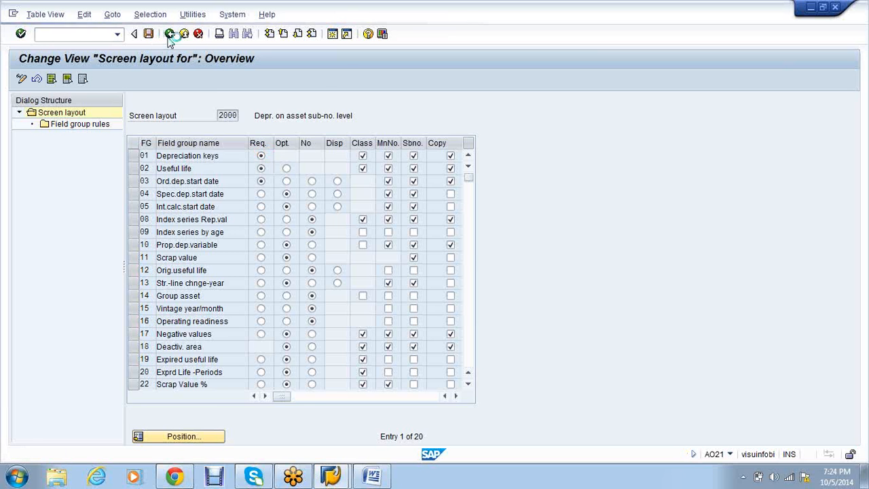
pyautogui.click(170, 35)
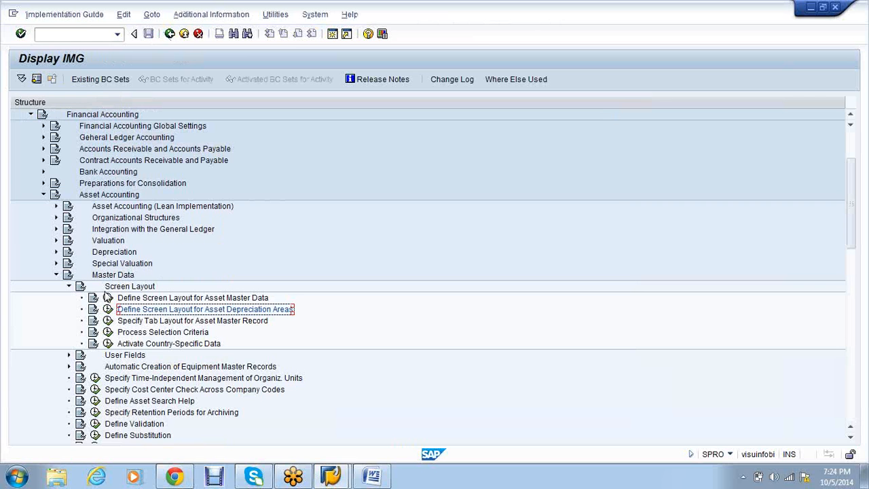
# - Collapse the Screen Layout and Master Data nodes and go to the multilevel method maintenance with transaction code /nafams
pyautogui.click(69, 287)
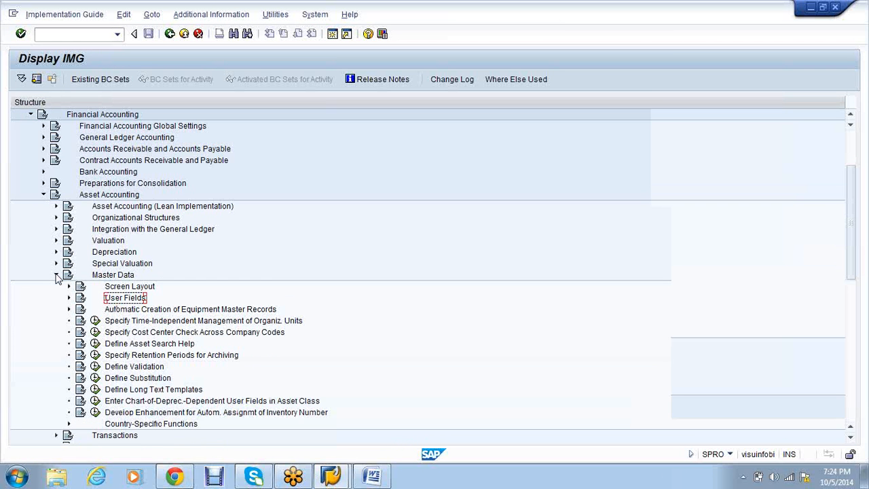
pyautogui.click(56, 275)
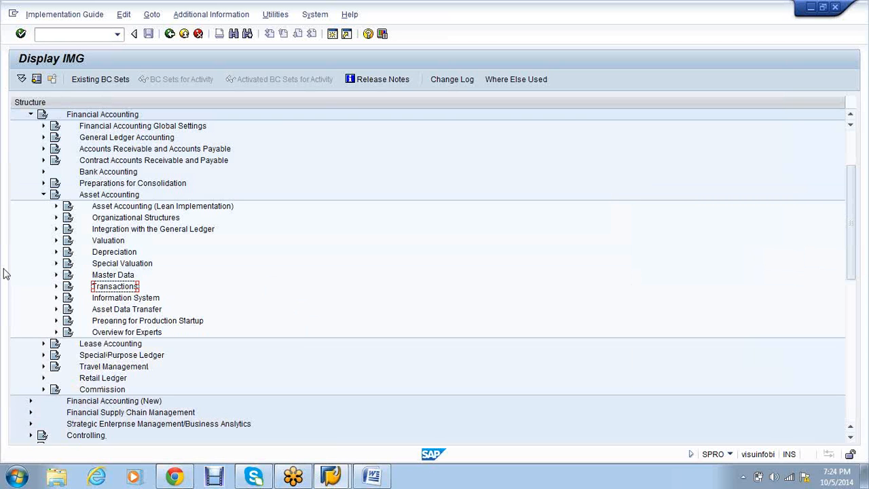
pyautogui.click(71, 36)
pyautogui.write('/nafams')
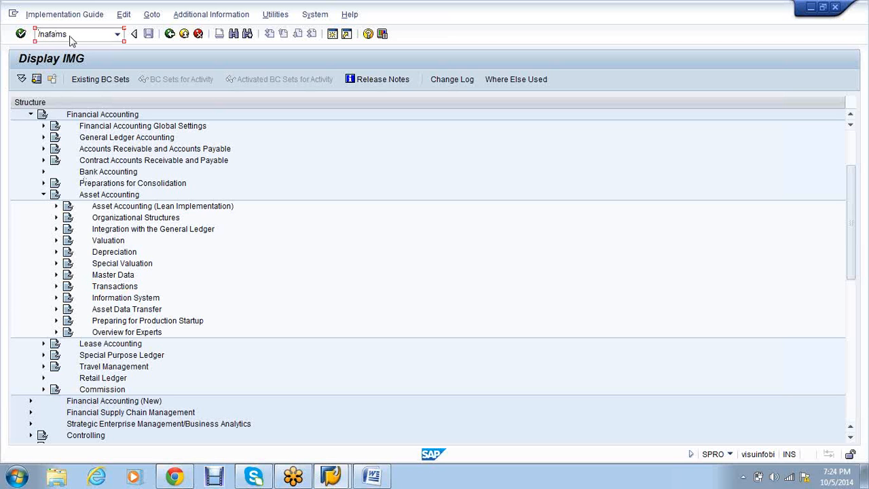
pyautogui.press('Return')
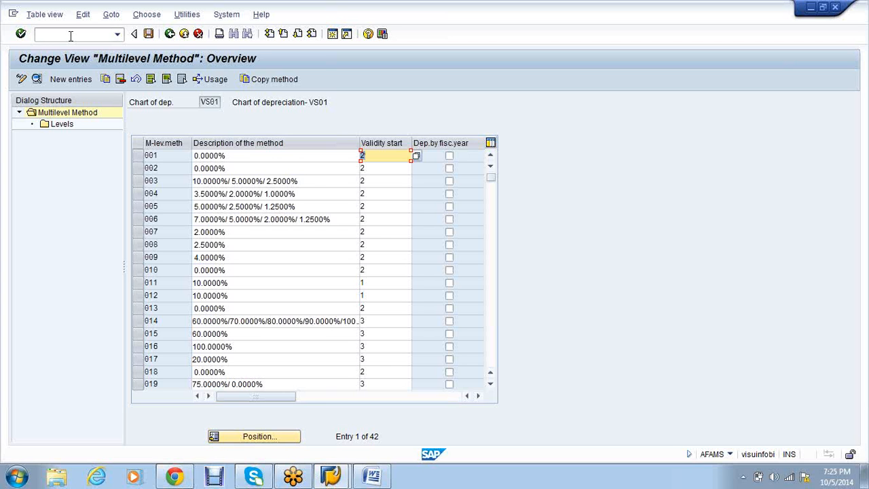
# - Start a new multilevel method entry VS1 in chart of depreciation VS01 and begin its description with VS01-
pyautogui.click(69, 84)
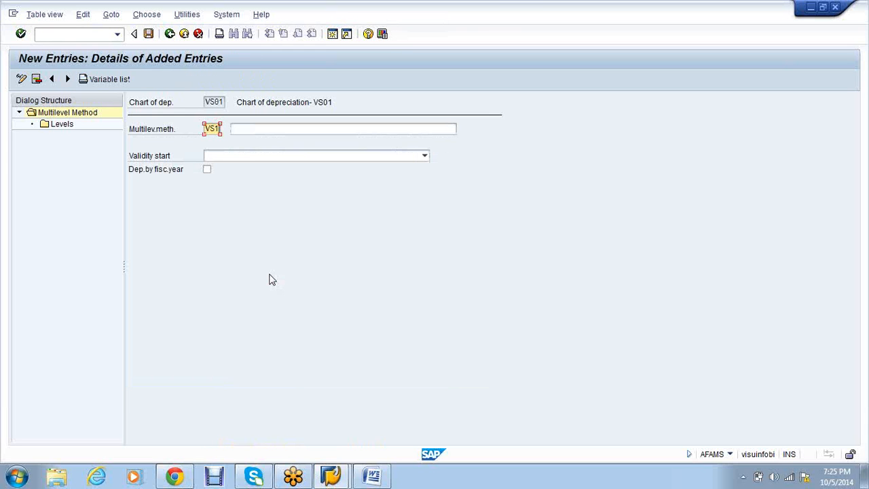
pyautogui.press('Tab')
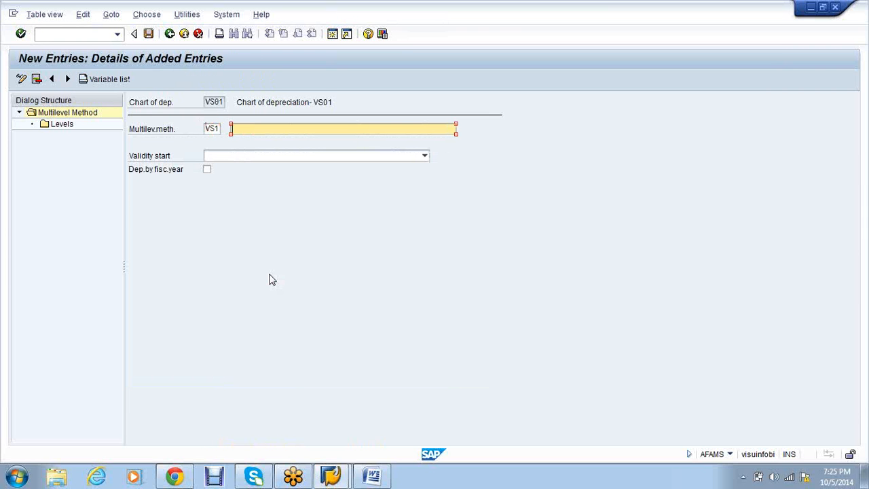
pyautogui.write('VS01-Sta')
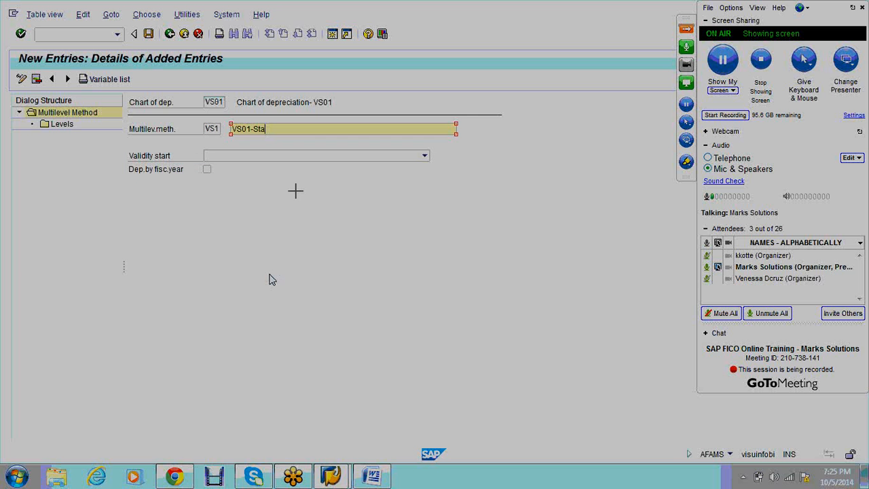
pyautogui.moveTo(299, 193); pyautogui.dragTo(328, 218)
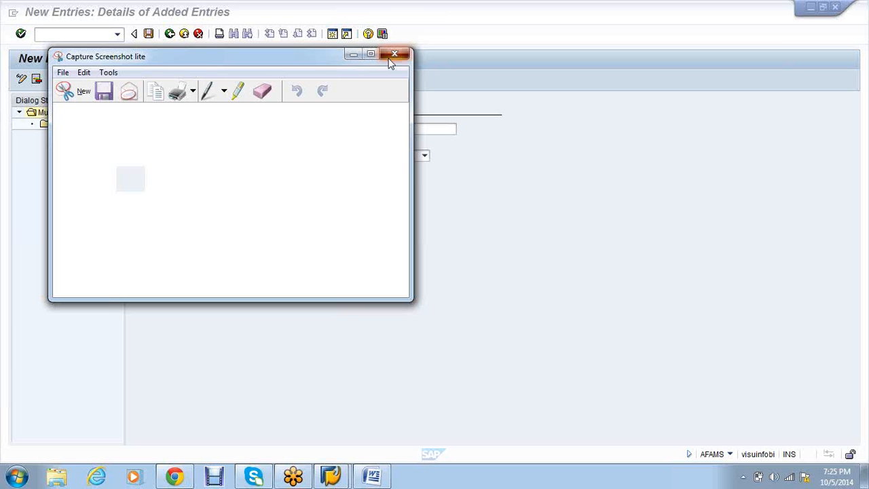
pyautogui.click(394, 55)
pyautogui.click(459, 257)
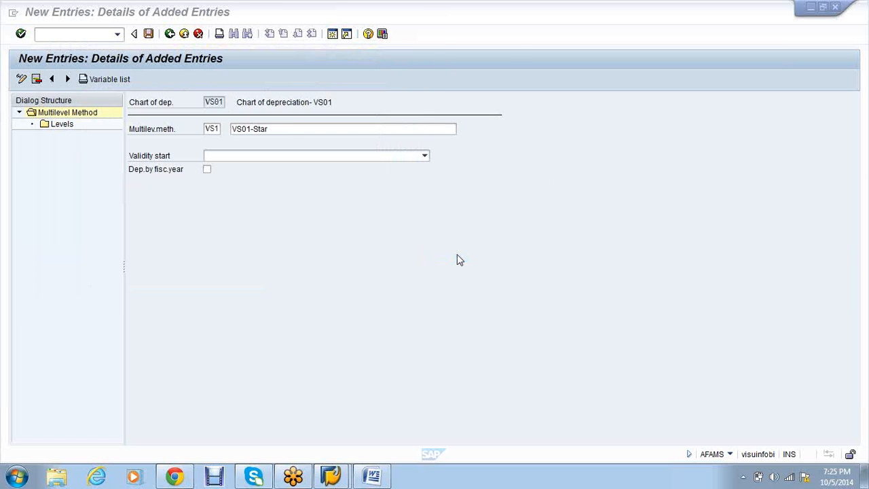
# - Complete the method description as VS01-Straight line method and set the validity start to From ordinary depreciation start date
pyautogui.click(290, 130)
pyautogui.press('BackSpace')
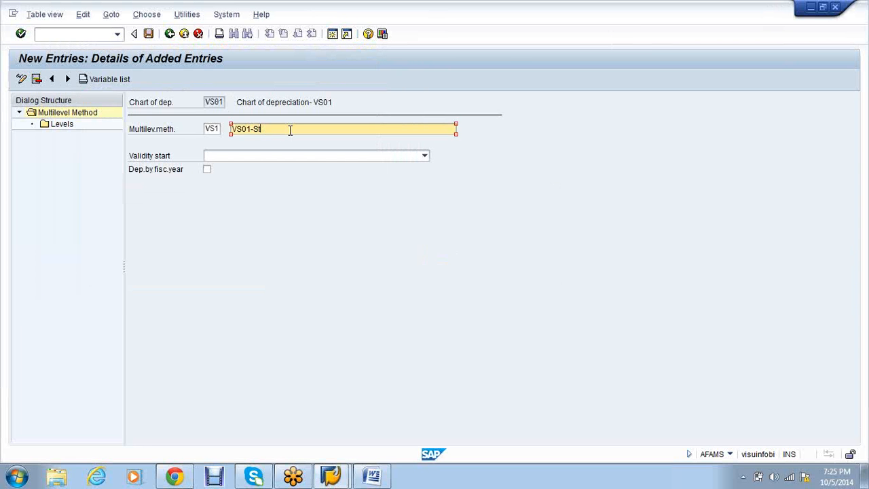
pyautogui.write('raight line method')
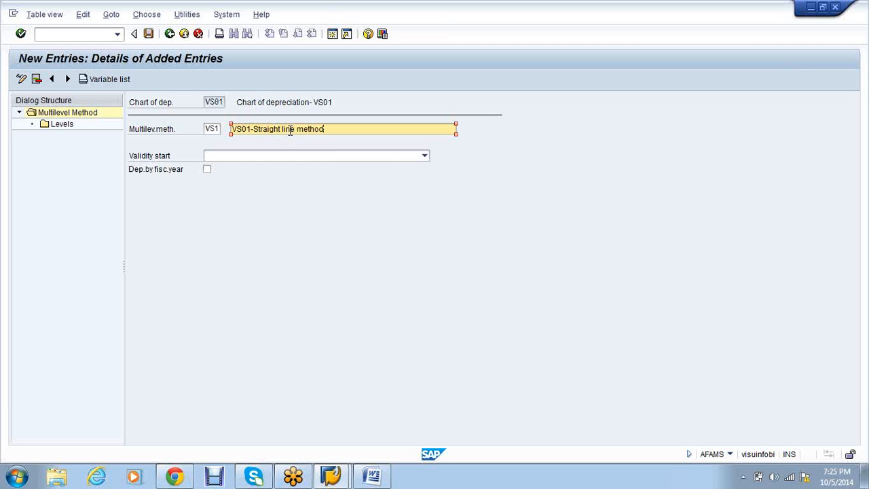
pyautogui.click(342, 157)
pyautogui.click(342, 161)
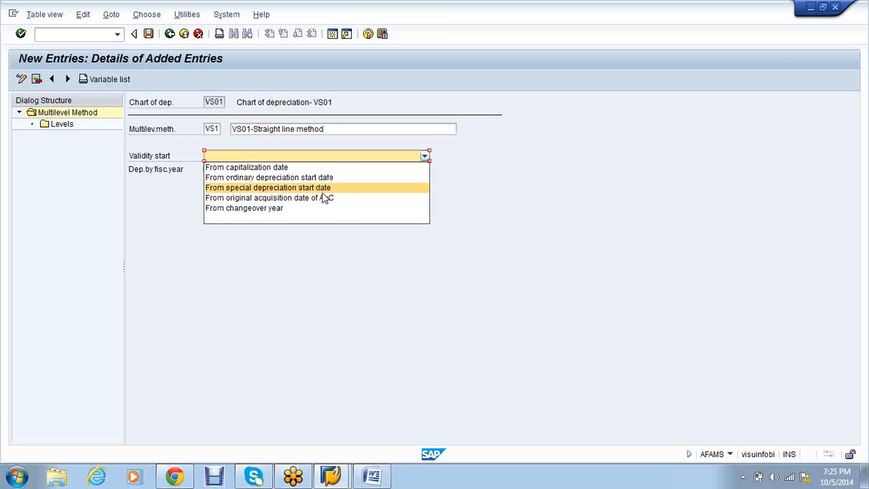
pyautogui.click(318, 178)
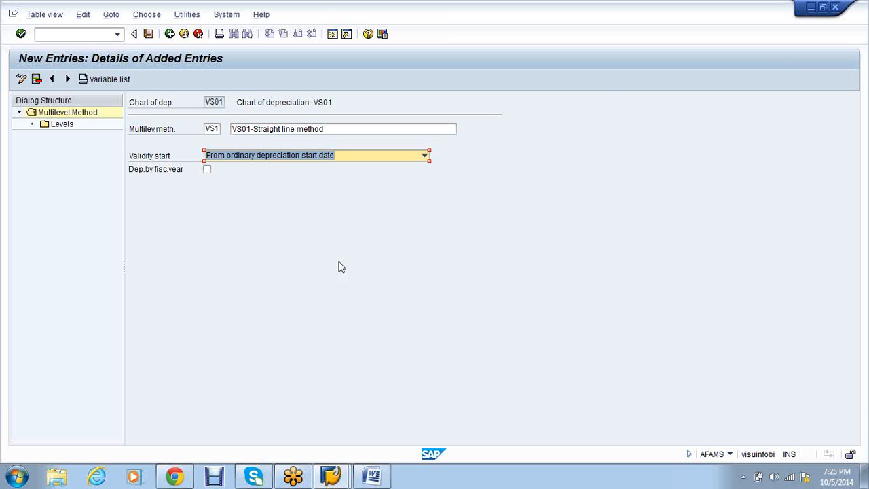
# - Add a level to method VS1 with acquisition year 9999, years 999 and period 01
pyautogui.doubleClick(62, 125)
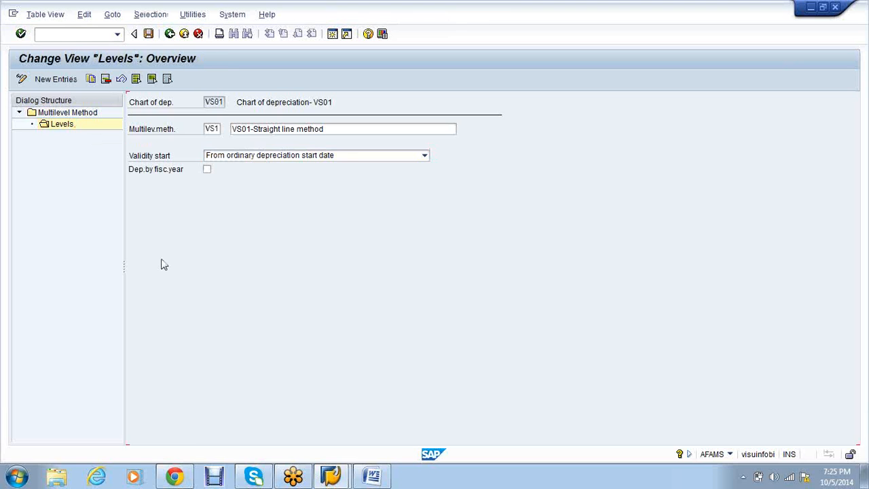
pyautogui.click(61, 78)
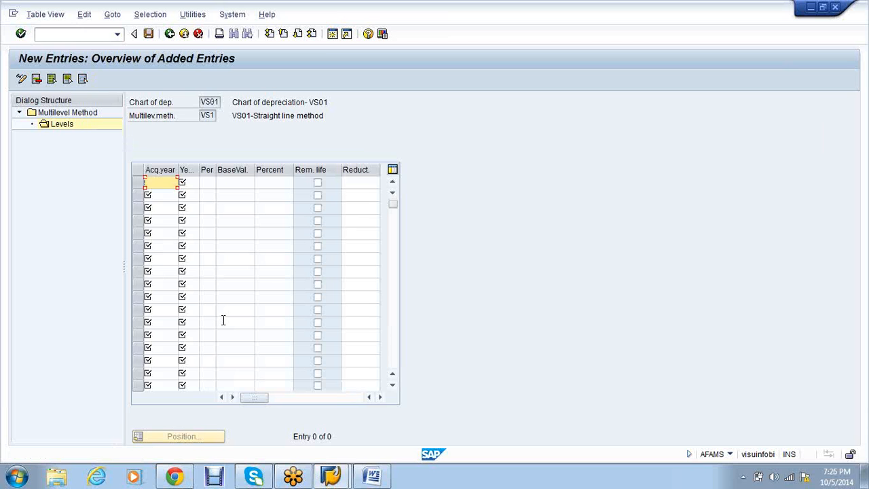
pyautogui.write('9999')
pyautogui.press('Tab')
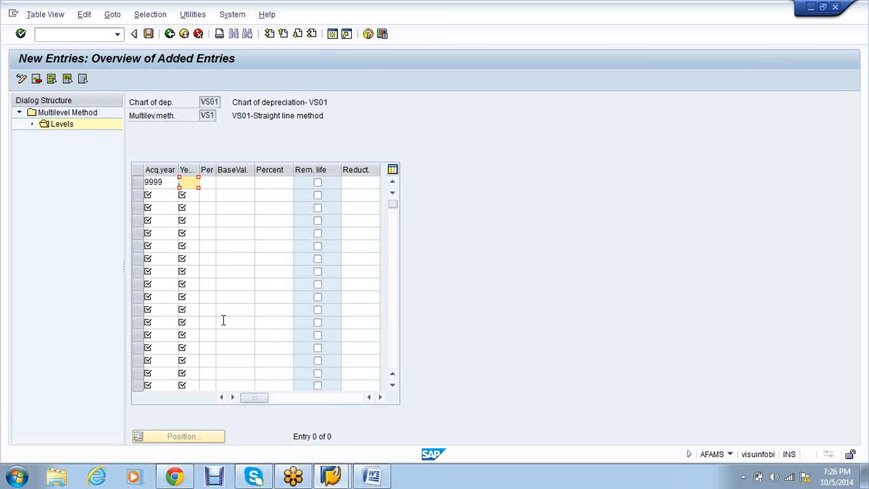
pyautogui.write('999')
pyautogui.press('Tab')
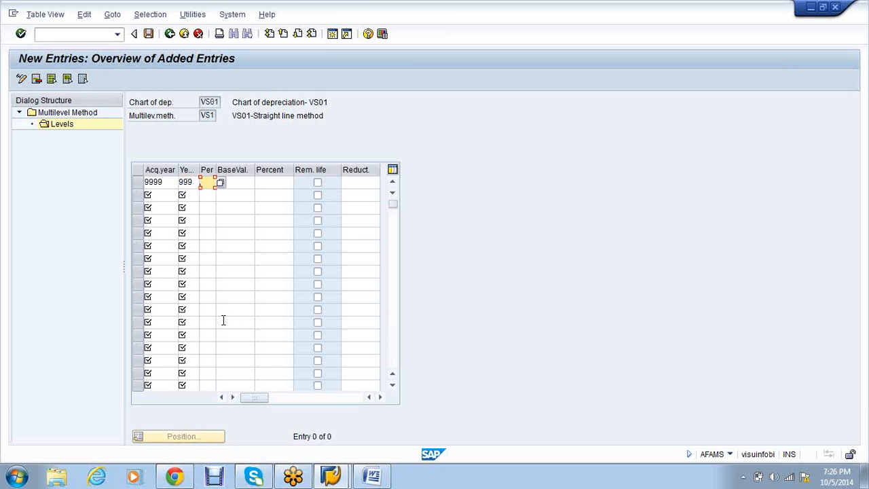
pyautogui.write('01')
pyautogui.press('Tab')
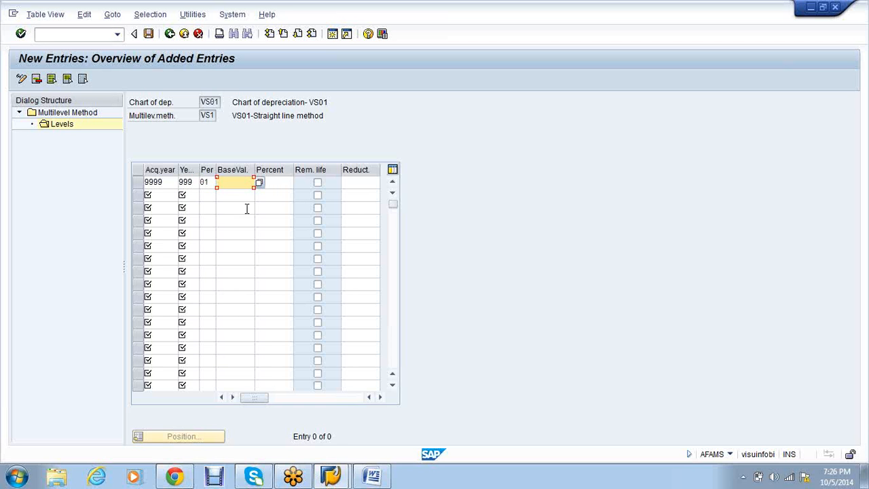
# - Assign base value key 01 (Acquisition value) and 10 percent to the level, and save it under the proposed customizing request
pyautogui.click(259, 184)
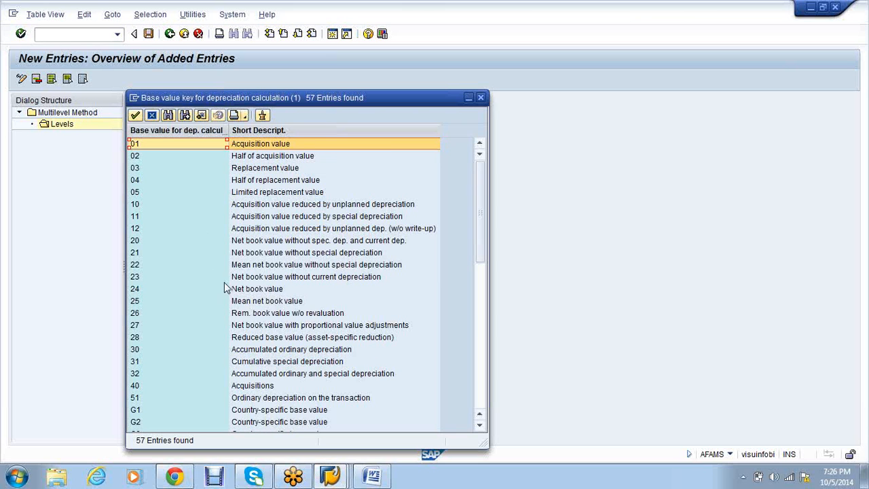
pyautogui.click(239, 290)
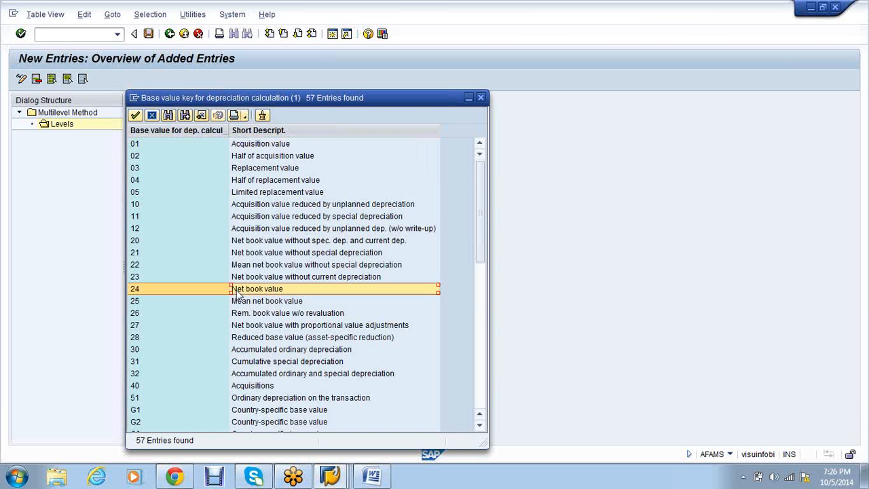
pyautogui.click(276, 145)
pyautogui.doubleClick(276, 144)
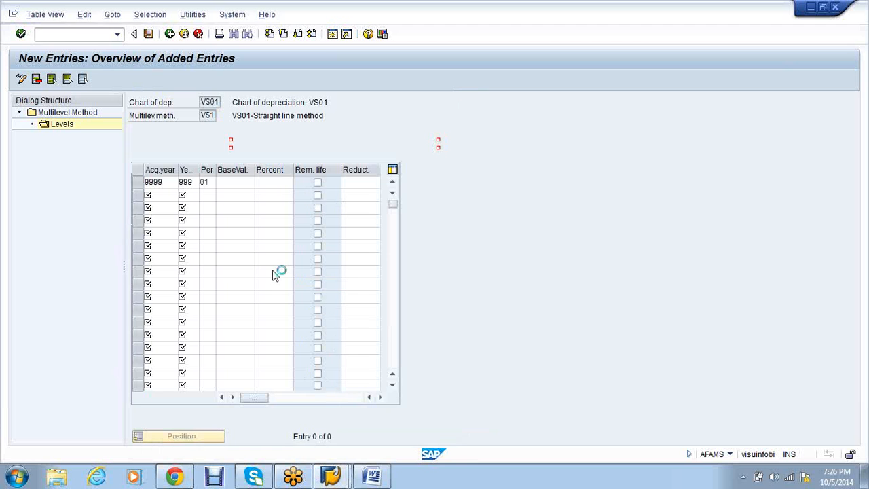
pyautogui.write('10')
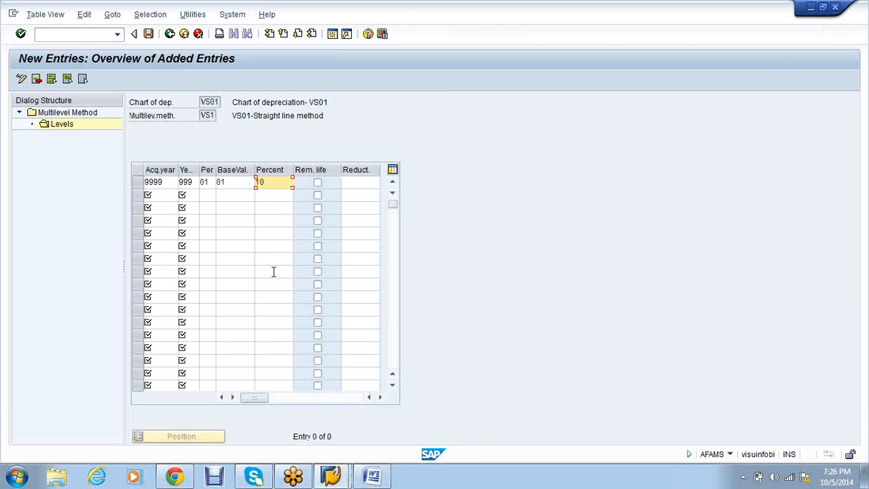
pyautogui.press('Return')
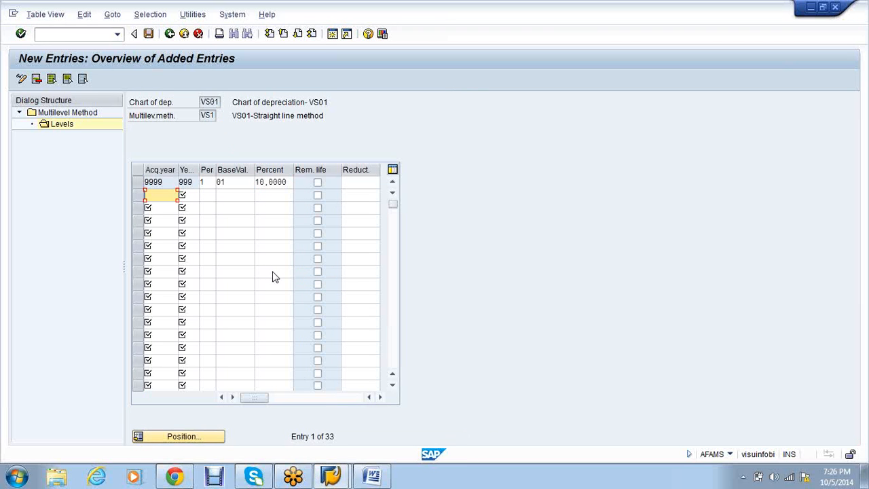
pyautogui.hotkey('ctrl', 's')
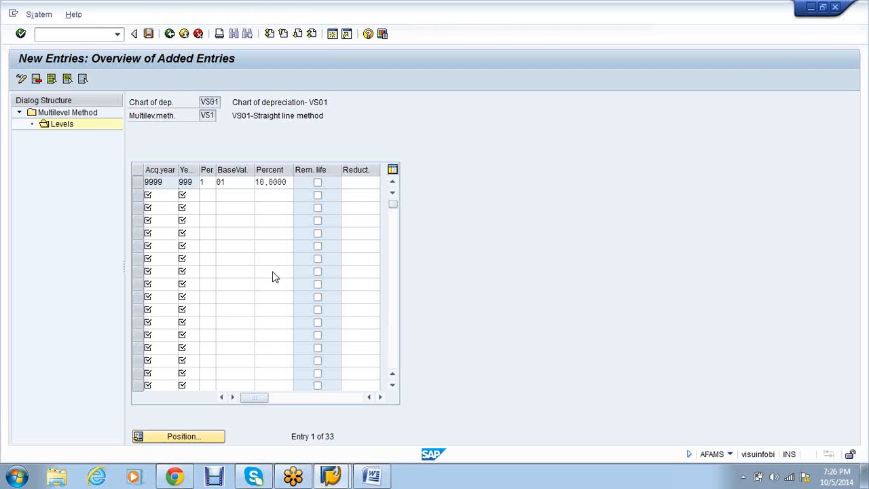
pyautogui.press('Return')
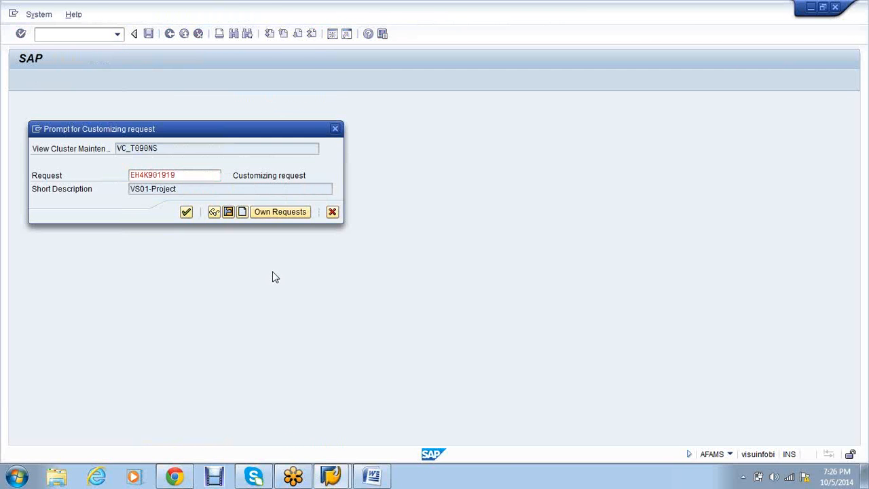
# - Open period control maintenance for chart of depreciation VS01 with transaction AFAMP and check the existing method numbers
pyautogui.click(62, 31)
pyautogui.write('/nafamp')
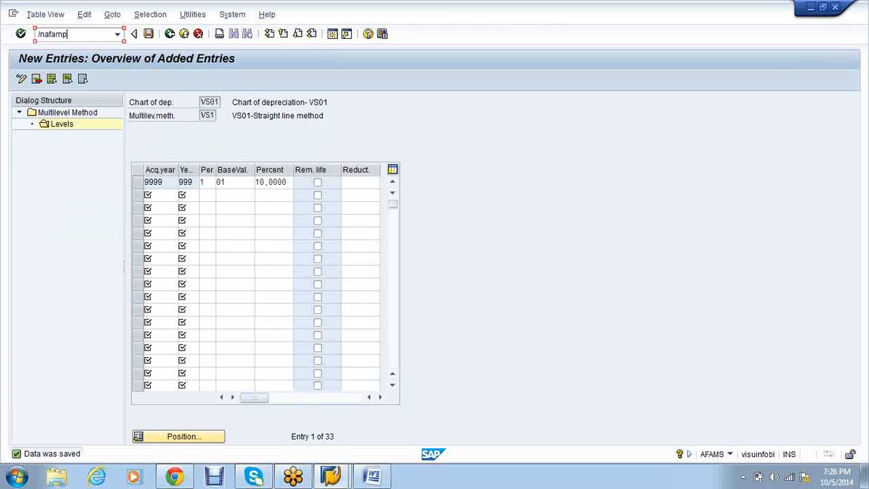
pyautogui.press('Return')
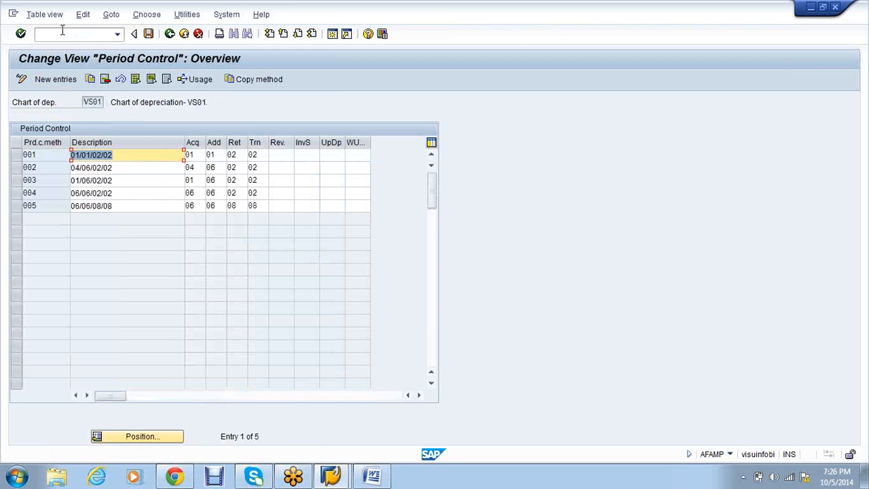
pyautogui.click(58, 81)
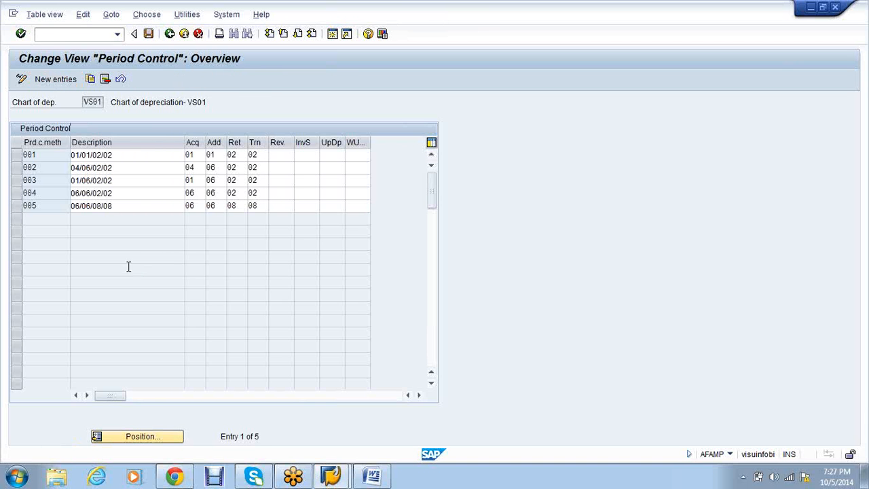
pyautogui.click(171, 33)
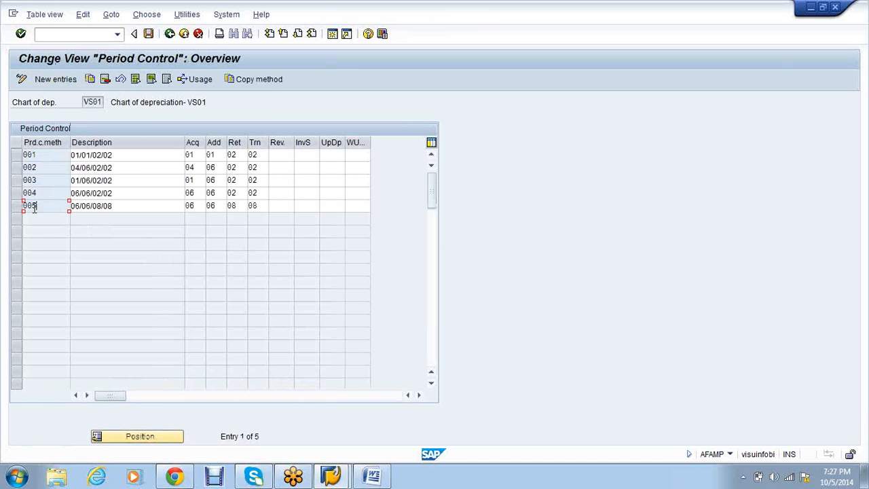
# - Create a new period control method 006 with the description VS01-Period control
pyautogui.click(57, 81)
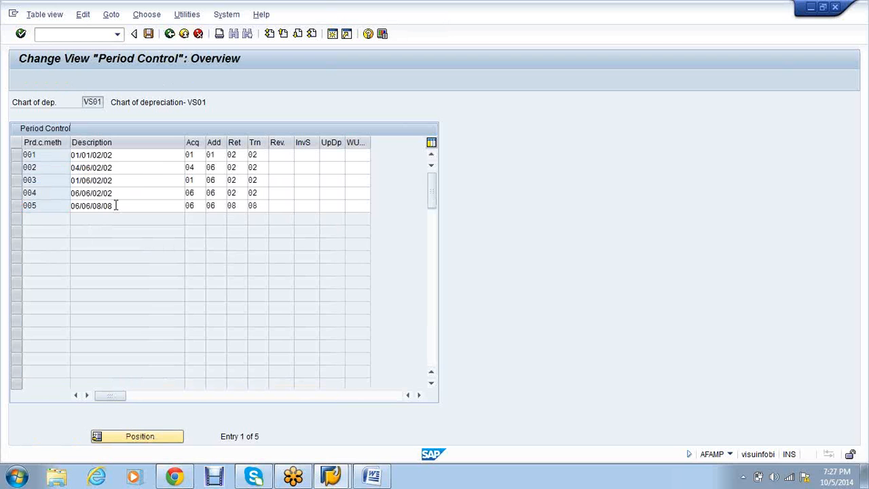
pyautogui.write('00')
pyautogui.write('6')
pyautogui.press('Tab')
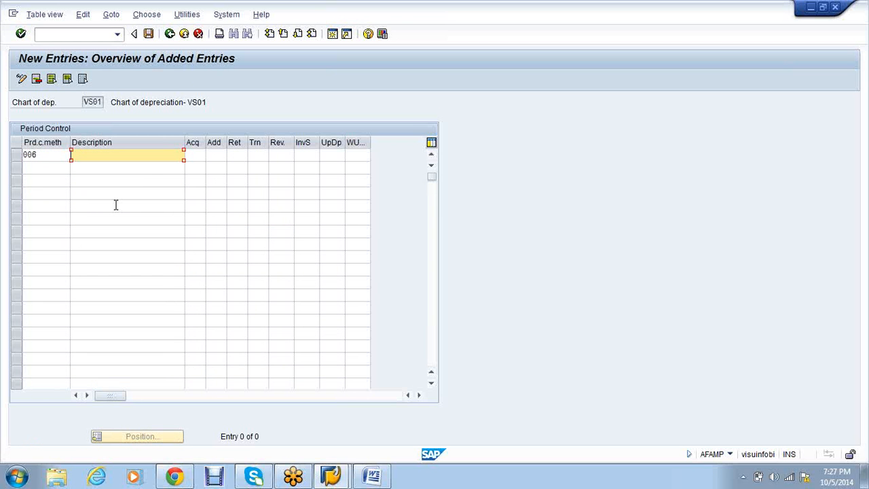
pyautogui.write('VS01-Period control')
pyautogui.press('Tab')
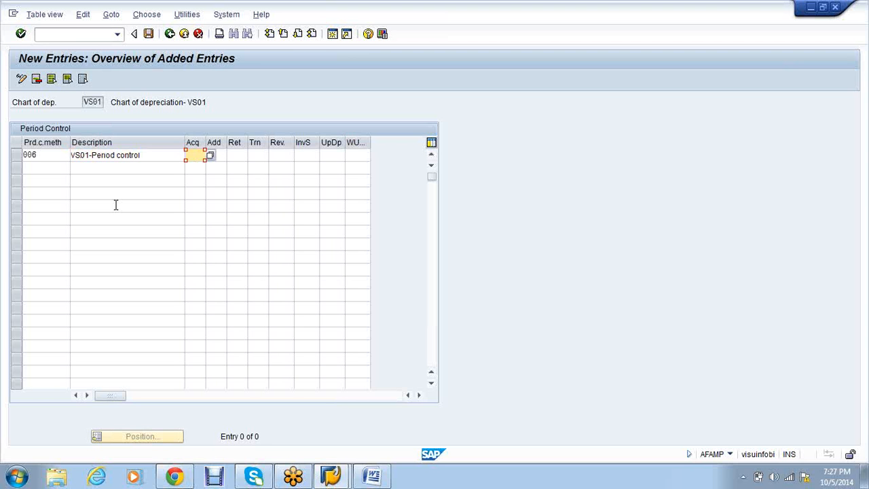
# - Set period control 01 for acquisitions and 06 for additions, retirements and transfers in method 006, and save it
pyautogui.write('01')
pyautogui.press('Tab')
pyautogui.write('0')
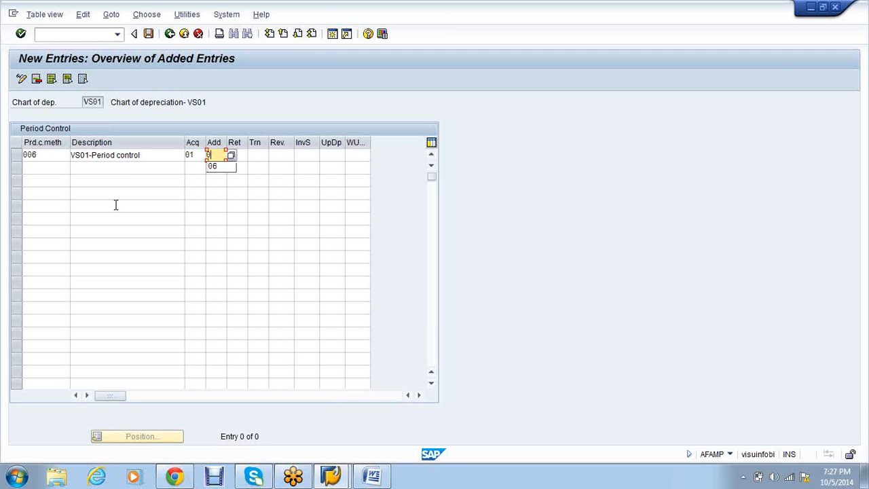
pyautogui.write('6')
pyautogui.press('Tab')
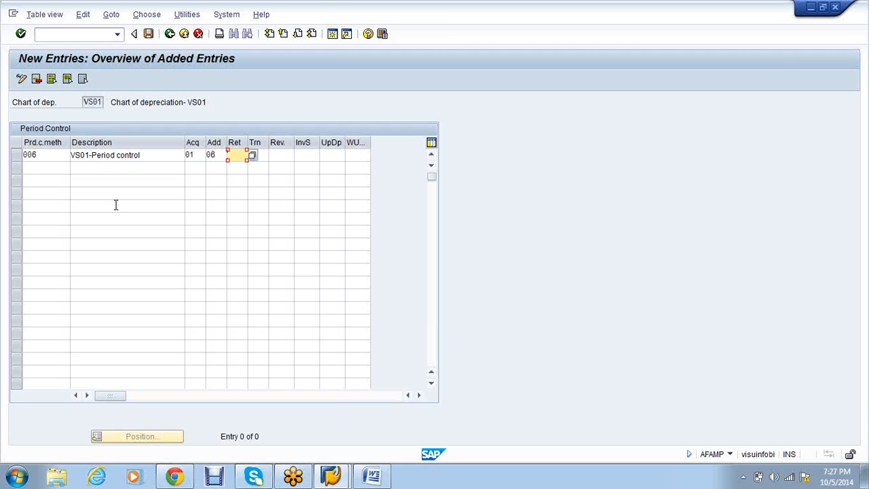
pyautogui.write('06')
pyautogui.press('Tab')
pyautogui.write('06')
pyautogui.press('Return')
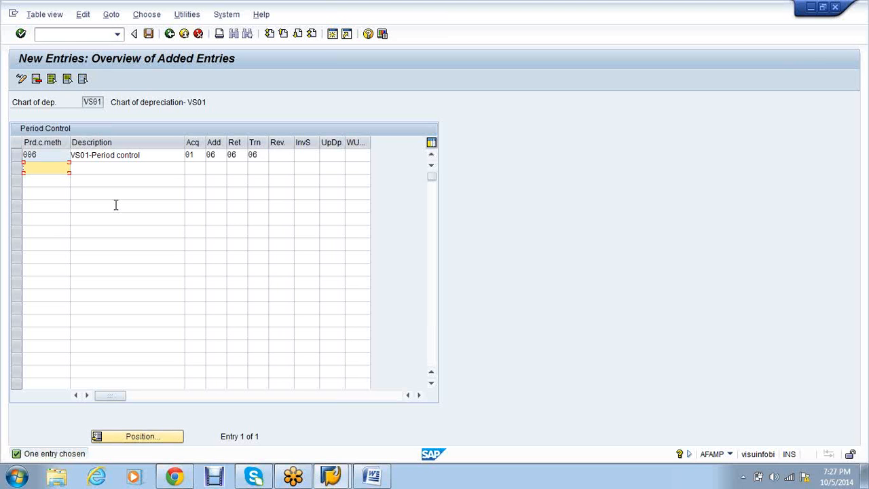
pyautogui.hotkey('ctrl', 's')
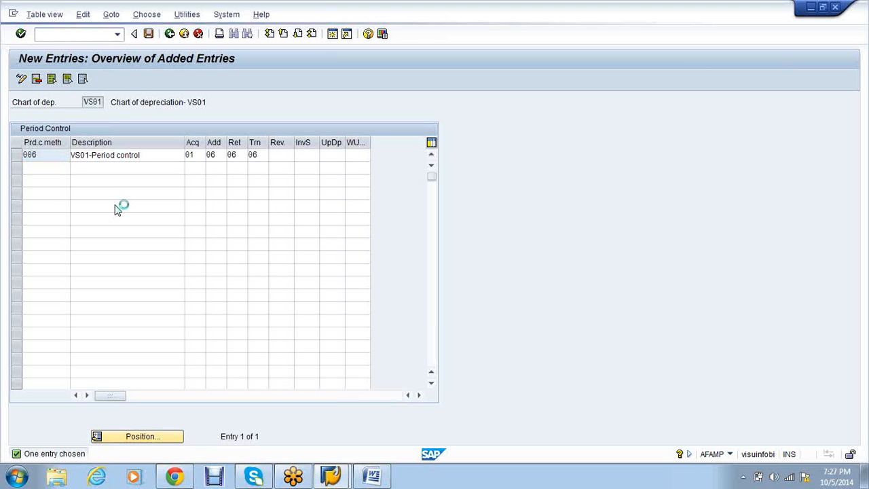
# - Open depreciation key maintenance with transaction AFAMA and create key VS1 described as VS01- Straight line method
pyautogui.click(76, 36)
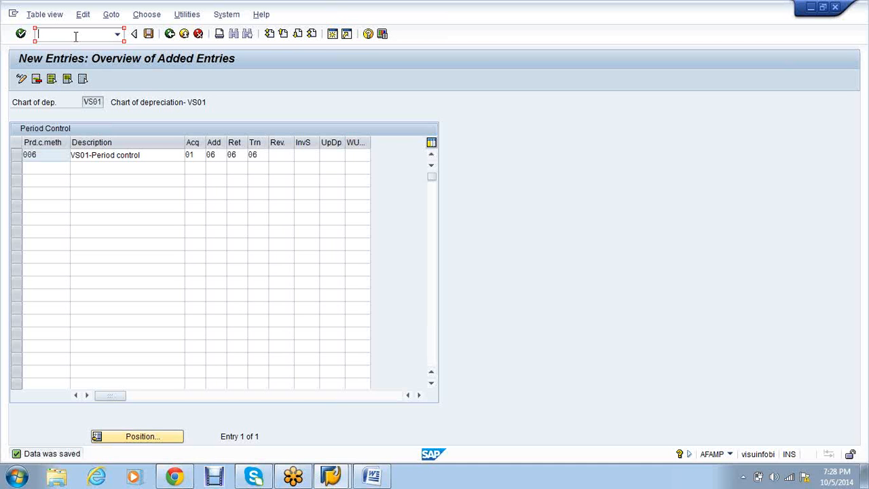
pyautogui.write('/nafama')
pyautogui.press('Return')
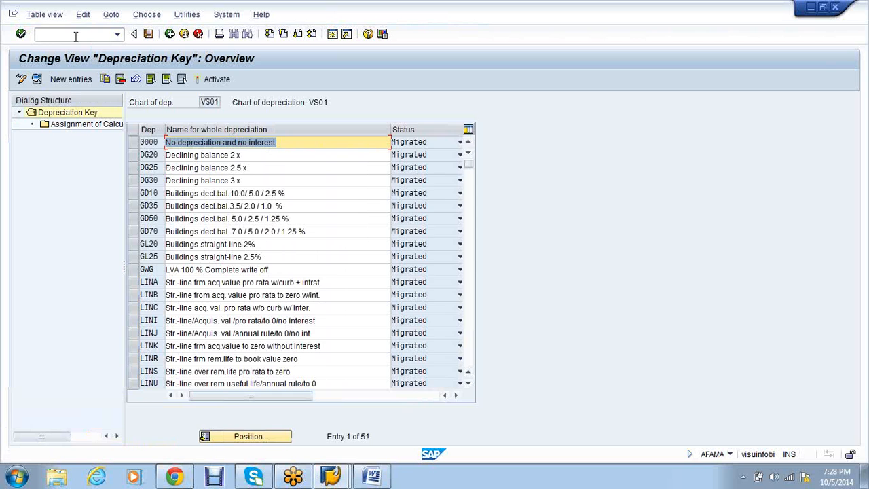
pyautogui.click(71, 79)
pyautogui.write('VS01- ')
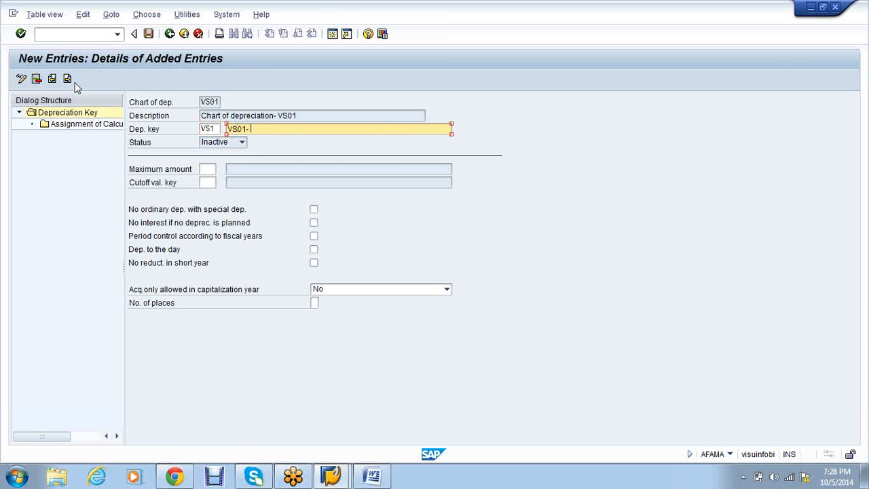
pyautogui.write('Stl')
pyautogui.write('r')
pyautogui.write('aign')
pyautogui.press('BackSpace')
pyautogui.write('ht line mec')
pyautogui.press('BackSpace')
pyautogui.write('thod')
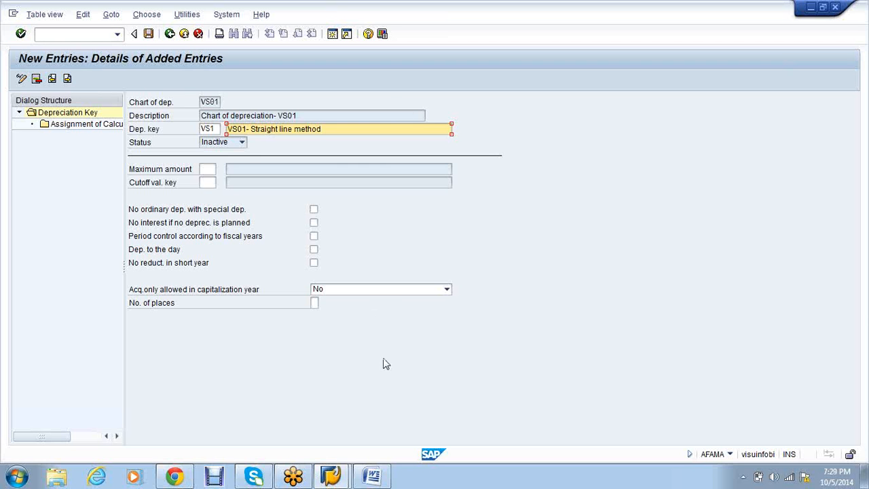
# - Enable Period control according to fiscal years and Dep. to the day for depreciation key VS1
pyautogui.click(315, 236)
pyautogui.click(315, 236)
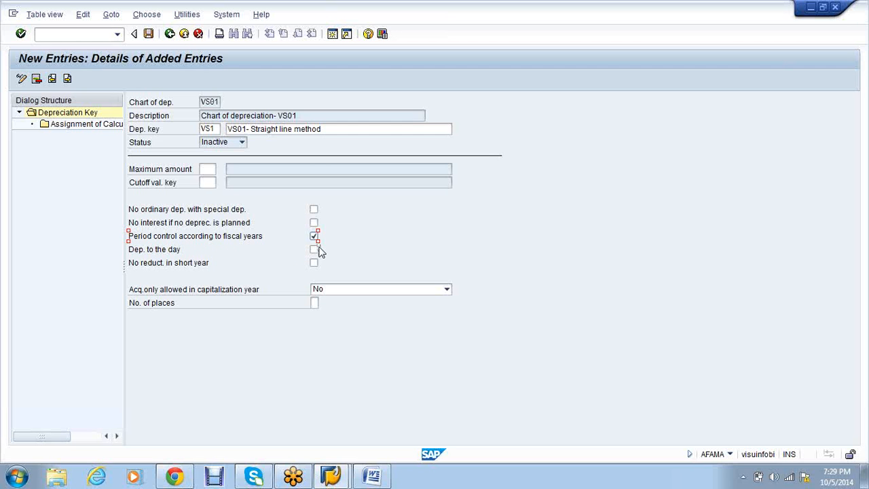
pyautogui.click(314, 249)
# - Add a calculation method assignment to key VS1 with type Ord.depreciation and phase From the start of depreciation
pyautogui.doubleClick(70, 126)
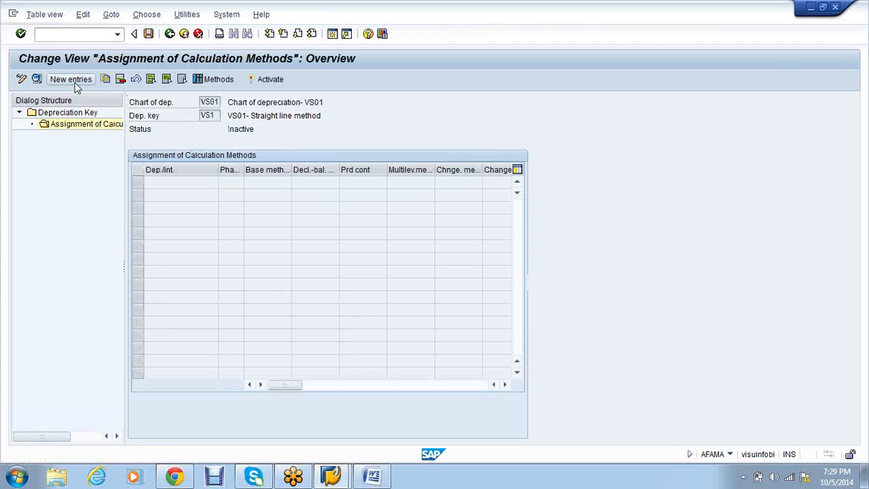
pyautogui.click(74, 82)
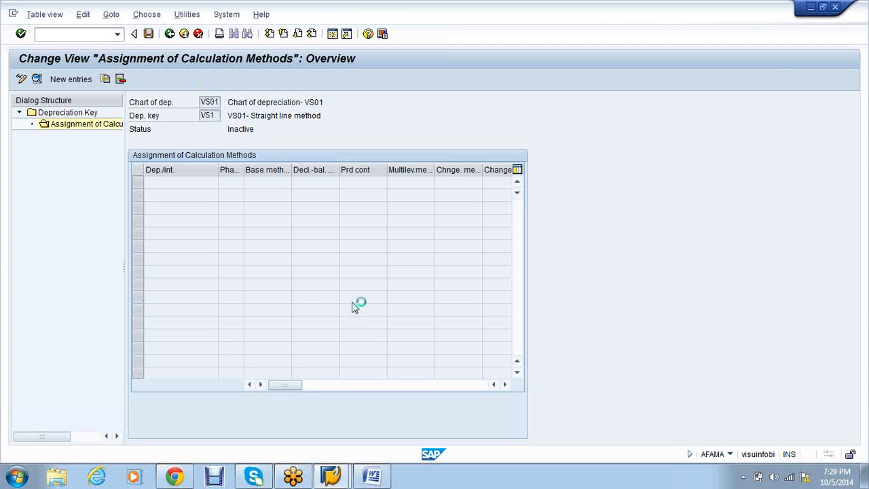
pyautogui.click(297, 143)
pyautogui.click(297, 152)
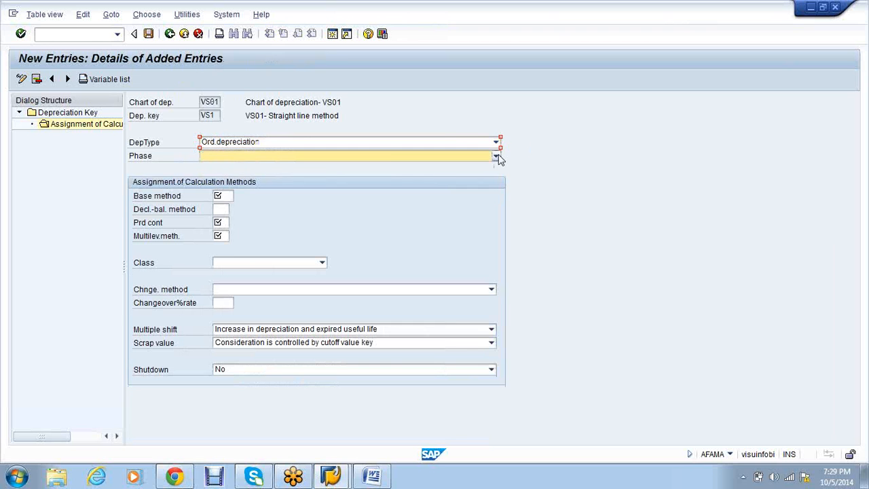
pyautogui.click(495, 156)
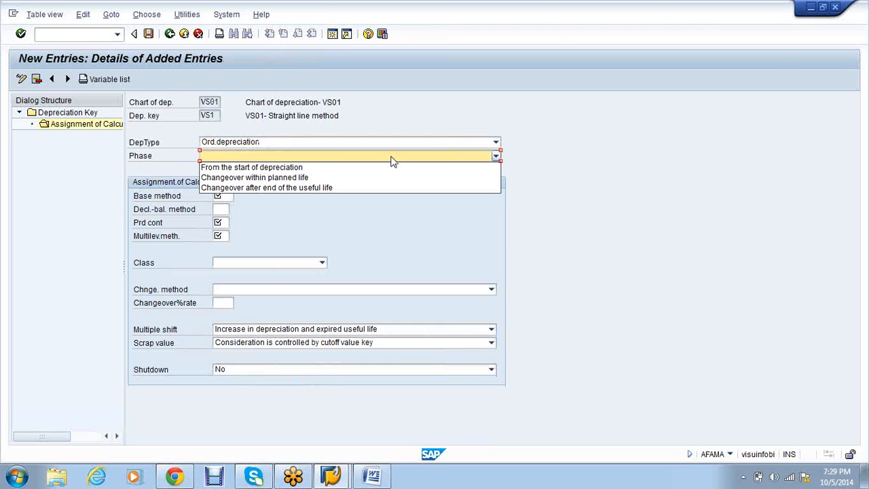
pyautogui.click(317, 167)
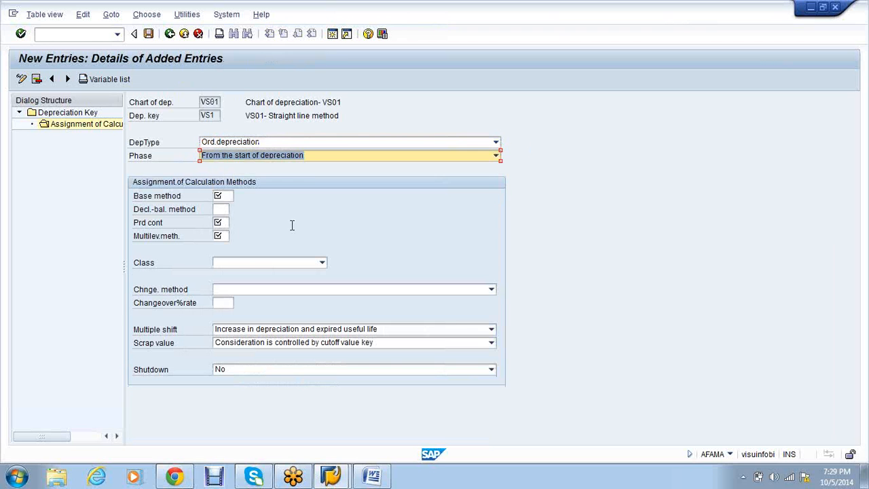
# - Assign base method 0014, declining-balance method 001, period control 006 and multilevel method VS1 to the depreciation key
pyautogui.click(222, 195)
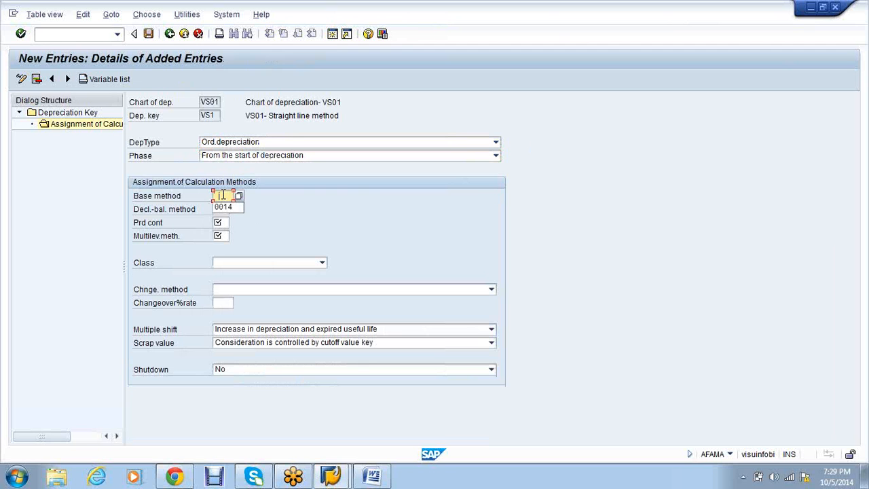
pyautogui.click(223, 208)
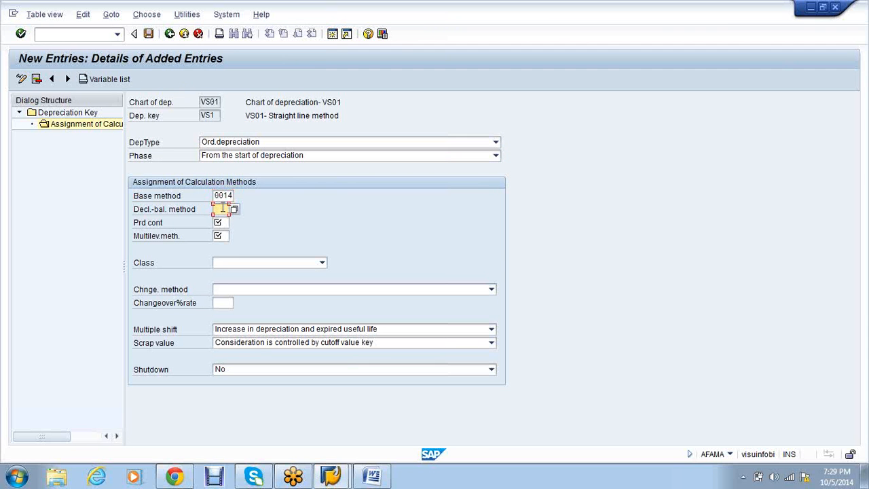
pyautogui.click(221, 221)
pyautogui.click(222, 222)
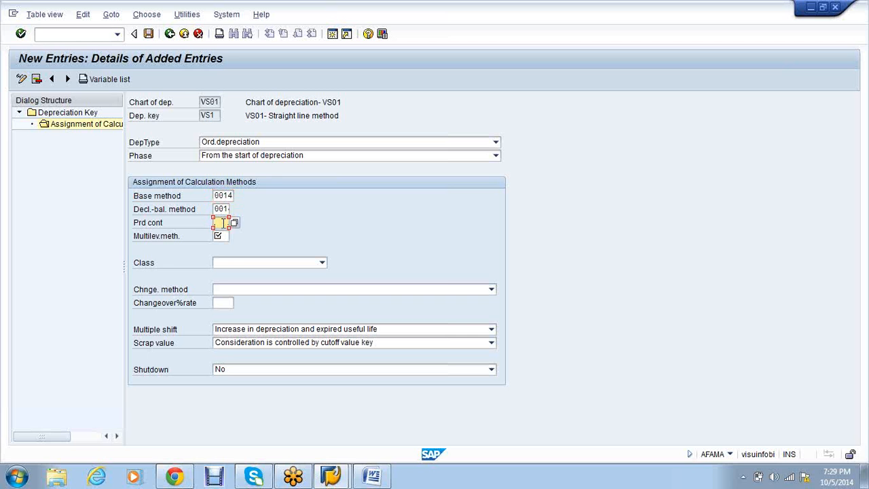
pyautogui.write('006VS0')
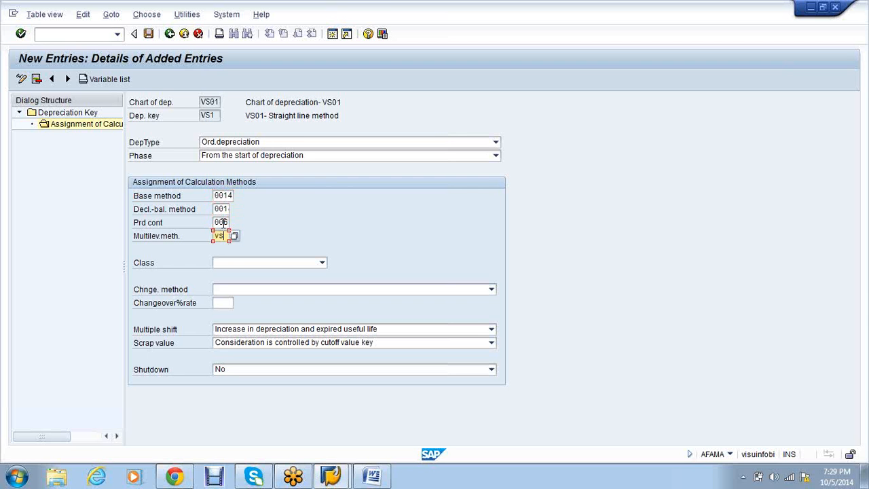
pyautogui.write('1')
# - Set the class to Straight-line depreciation and save the assignment under the proposed customizing request
pyautogui.click(307, 265)
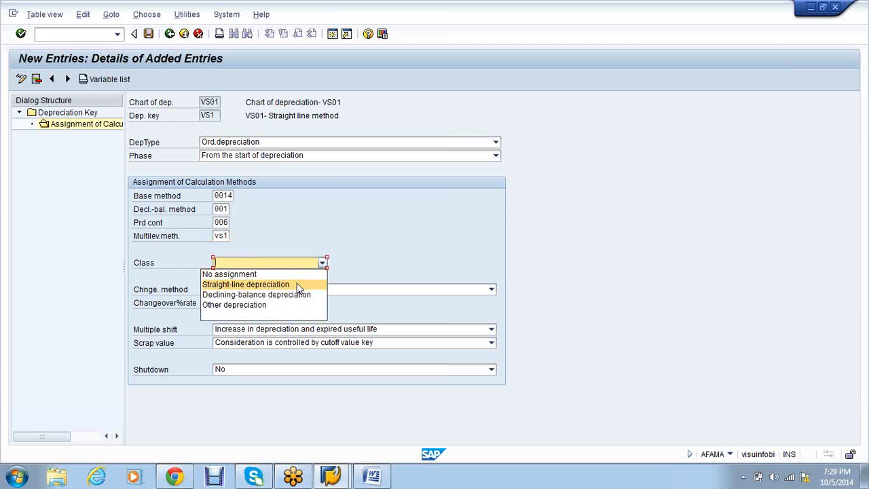
pyautogui.click(299, 285)
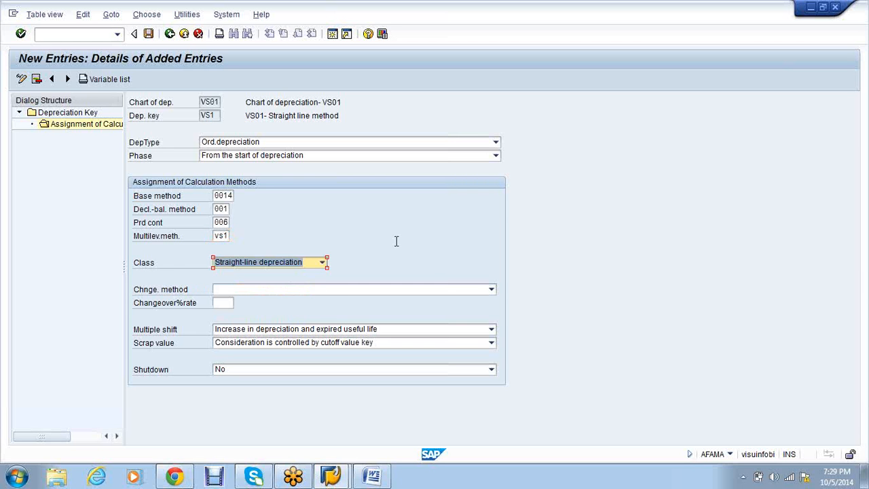
pyautogui.press('Return')
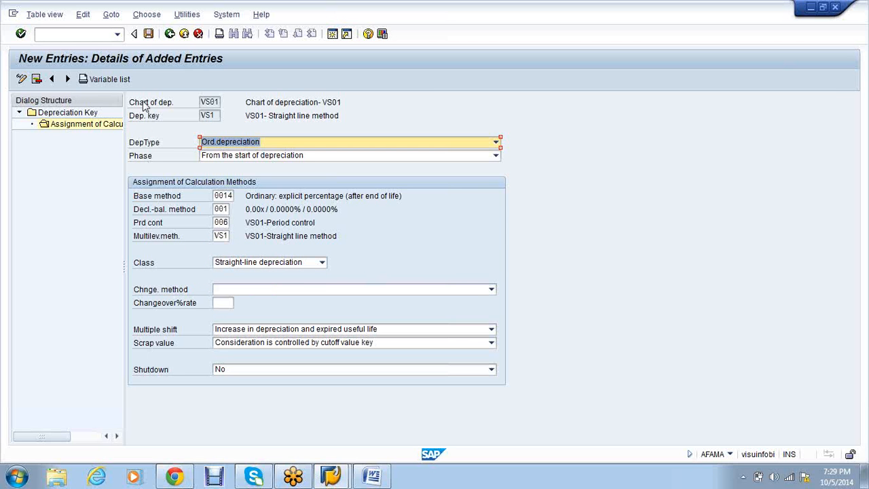
pyautogui.click(146, 38)
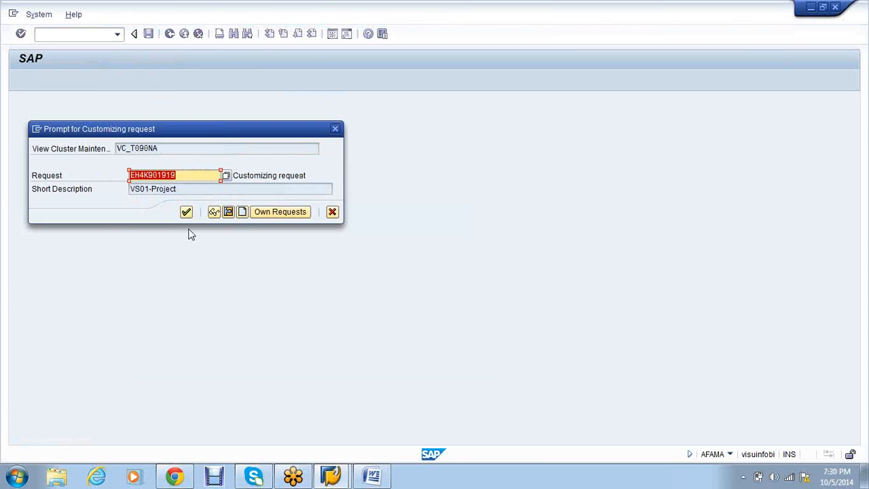
pyautogui.click(186, 212)
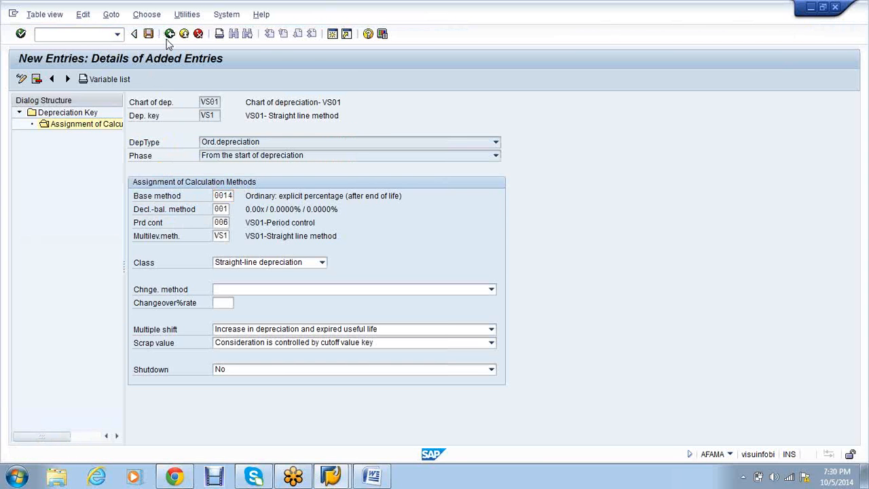
# - Activate depreciation key VS1, save it, and return to the key's details
pyautogui.click(169, 38)
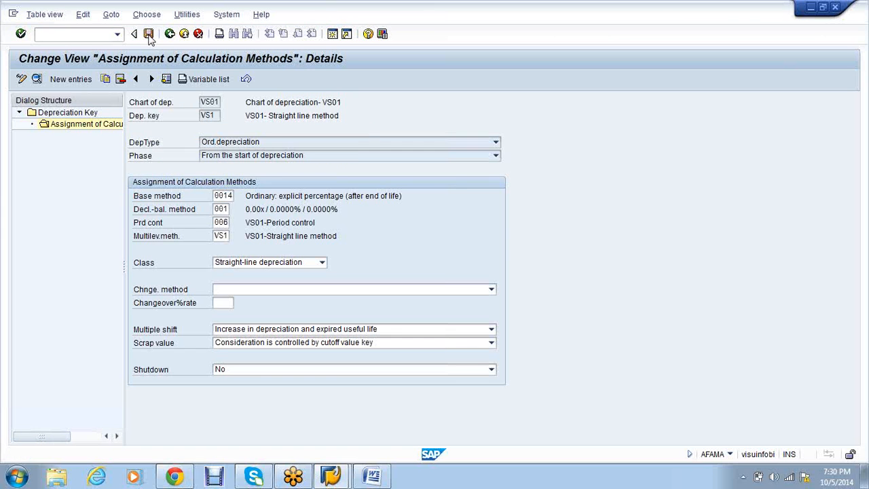
pyautogui.click(171, 36)
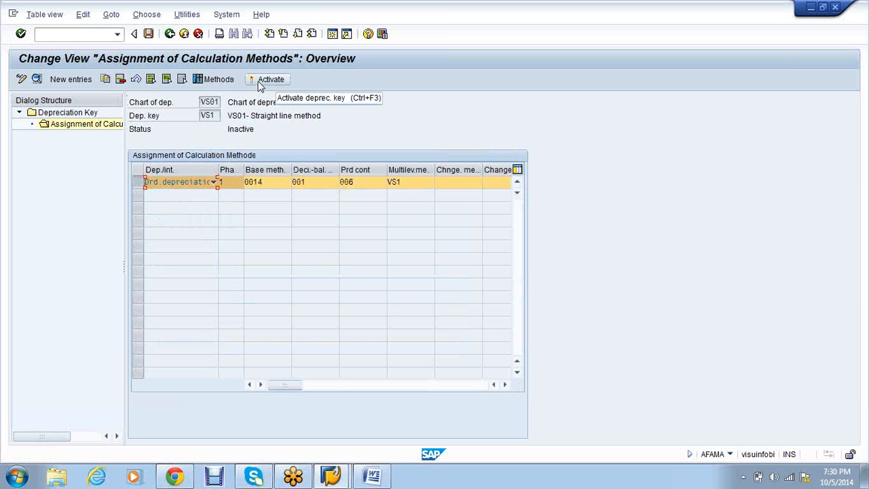
pyautogui.click(260, 82)
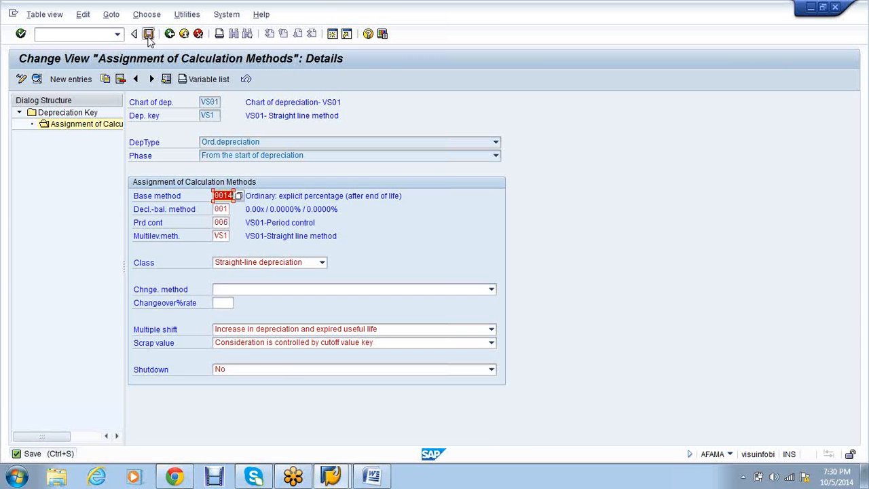
pyautogui.click(149, 35)
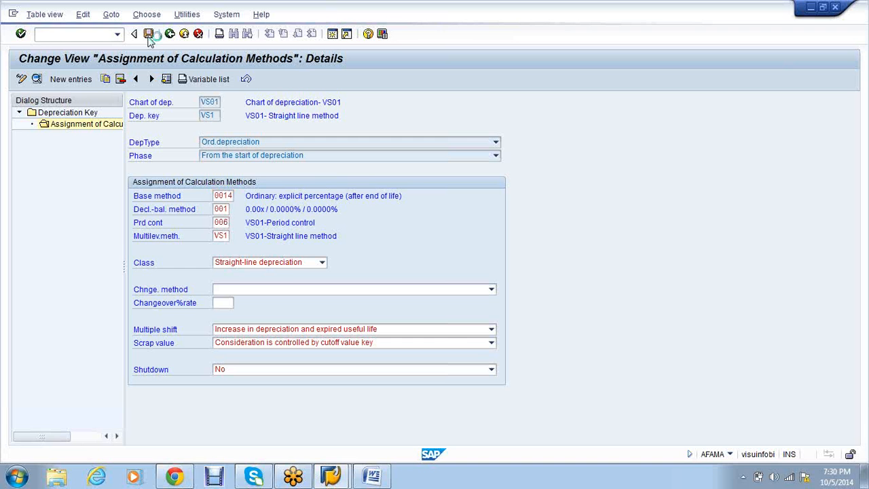
pyautogui.click(171, 36)
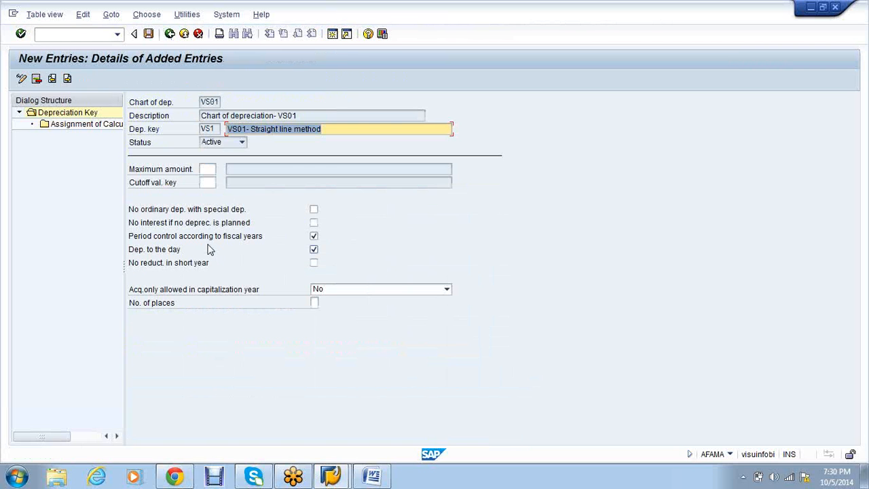
# - Reopen depreciation key maintenance with transaction AFAMA and locate key VS1 in the overview
pyautogui.click(169, 39)
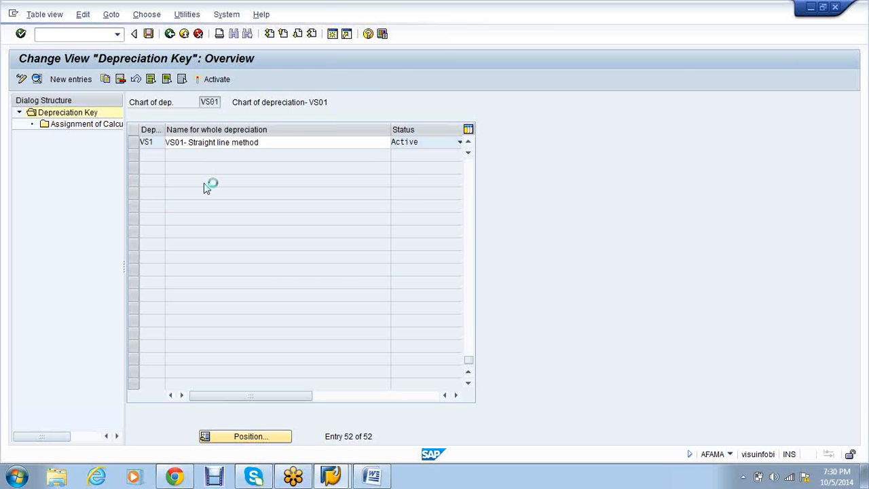
pyautogui.write('amas')
pyautogui.press('BackSpace')
pyautogui.press('BackSpace')
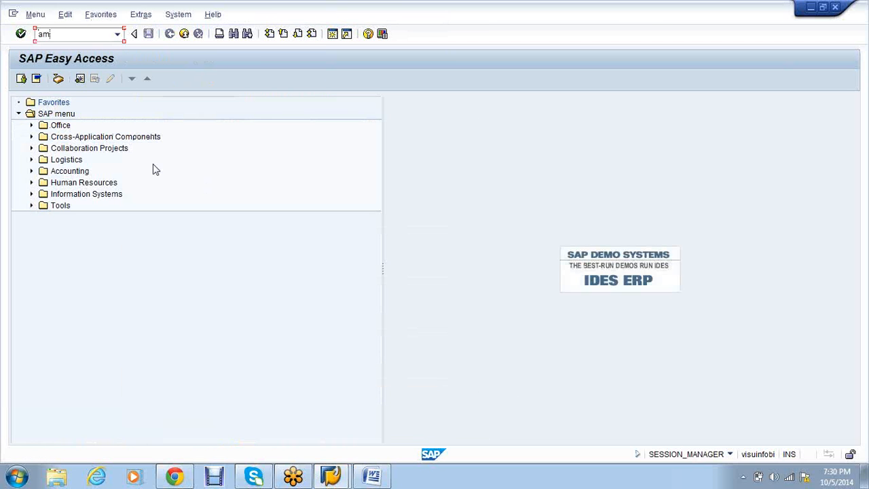
pyautogui.press('BackSpace')
pyautogui.write('fama')
pyautogui.press('Return')
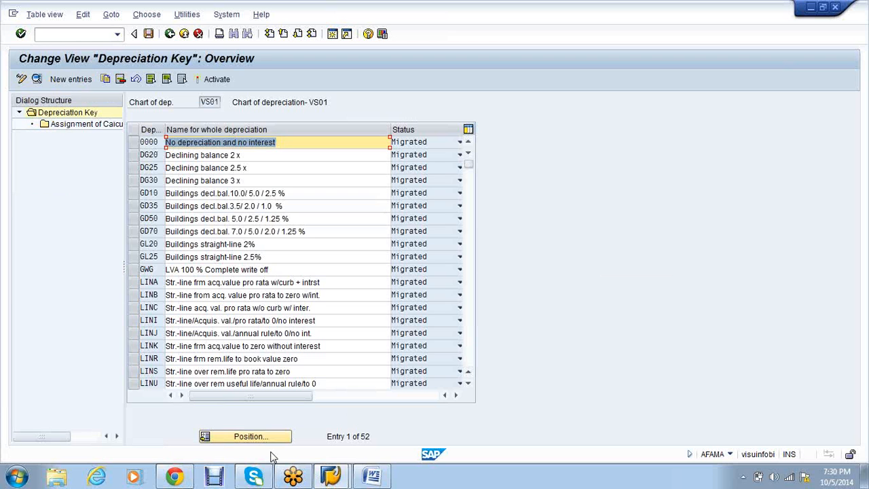
pyautogui.click(268, 439)
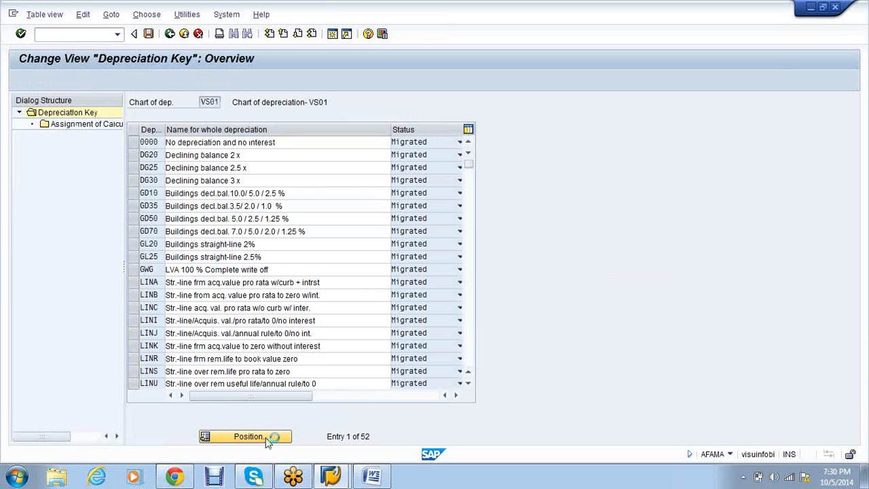
pyautogui.press('Return')
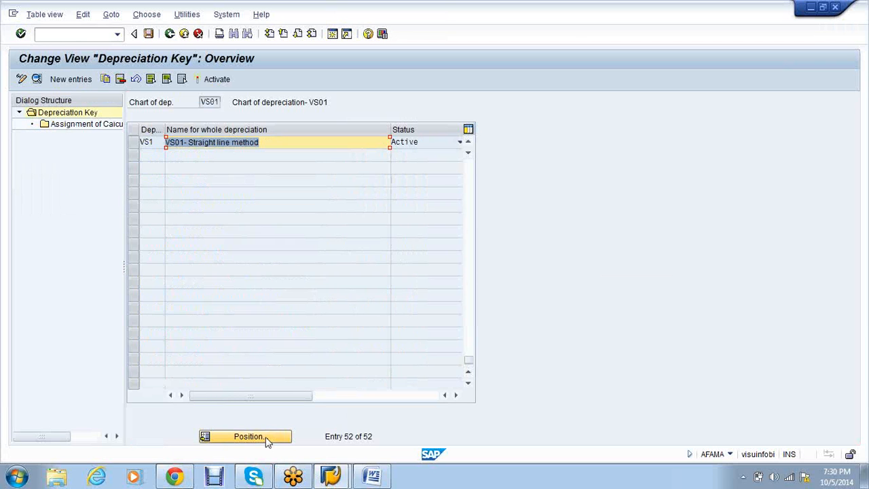
# - Open the period control methods in a new session with transaction /nafamp and go to method 006
pyautogui.click(333, 35)
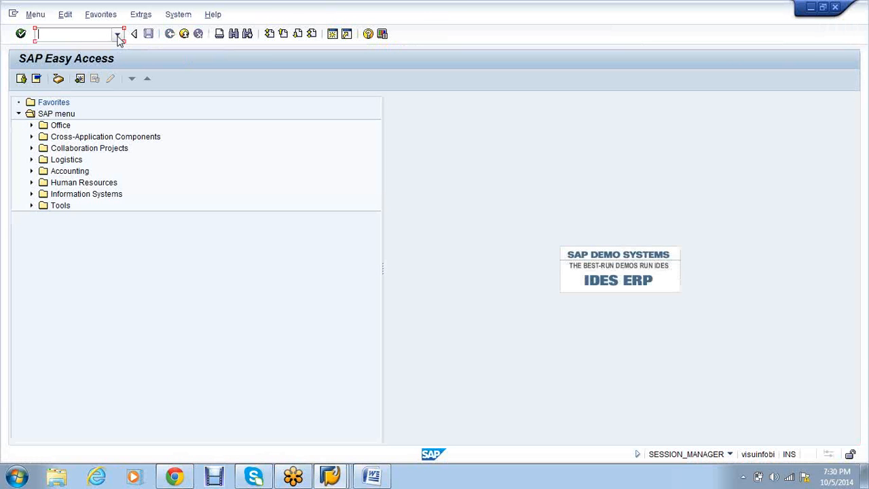
pyautogui.click(118, 34)
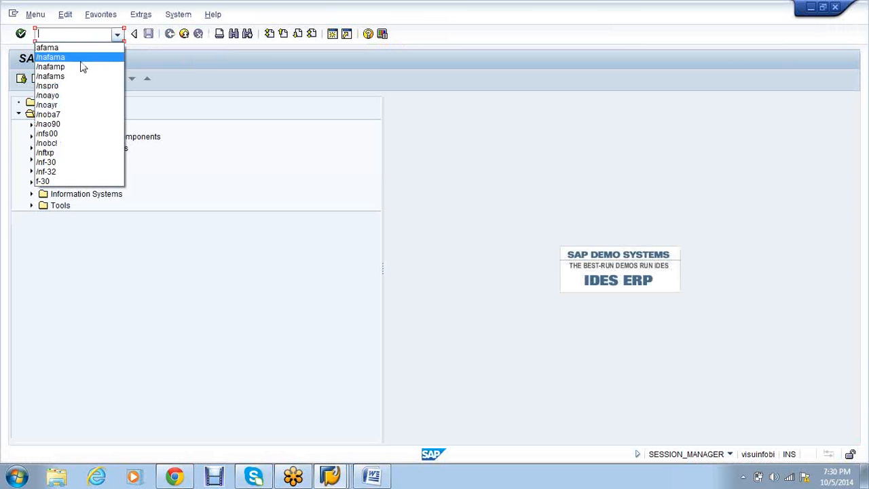
pyautogui.click(77, 66)
pyautogui.click(20, 34)
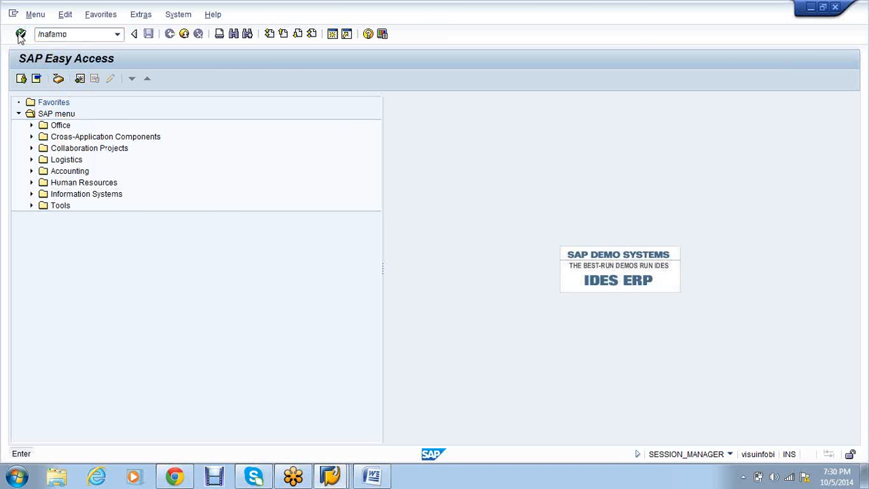
pyautogui.click(152, 219)
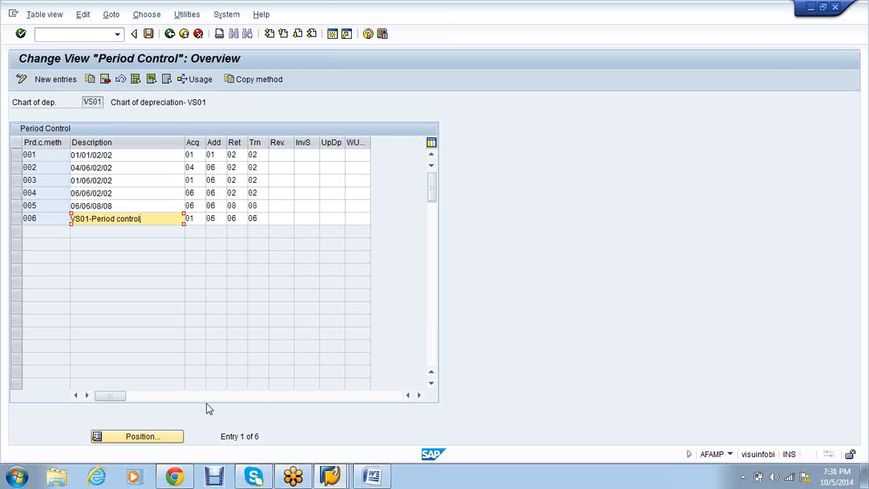
# - Review the period control options available for method 006's acquisition value, including 04 and 06
pyautogui.click(191, 220)
pyautogui.click(209, 220)
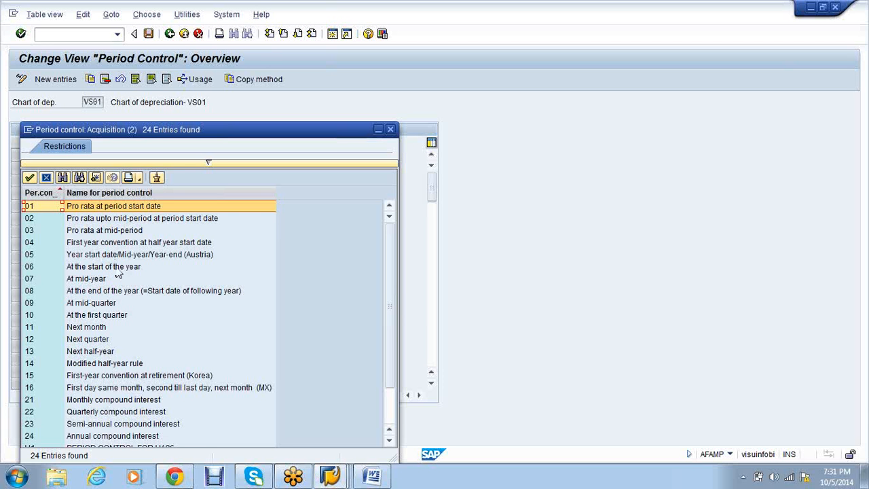
pyautogui.click(115, 267)
pyautogui.click(117, 244)
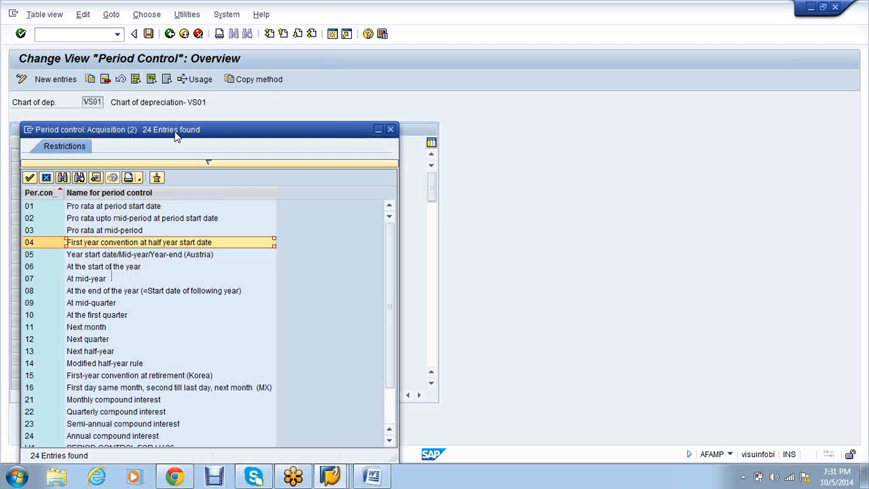
pyautogui.press('Down')
pyautogui.press('Down')
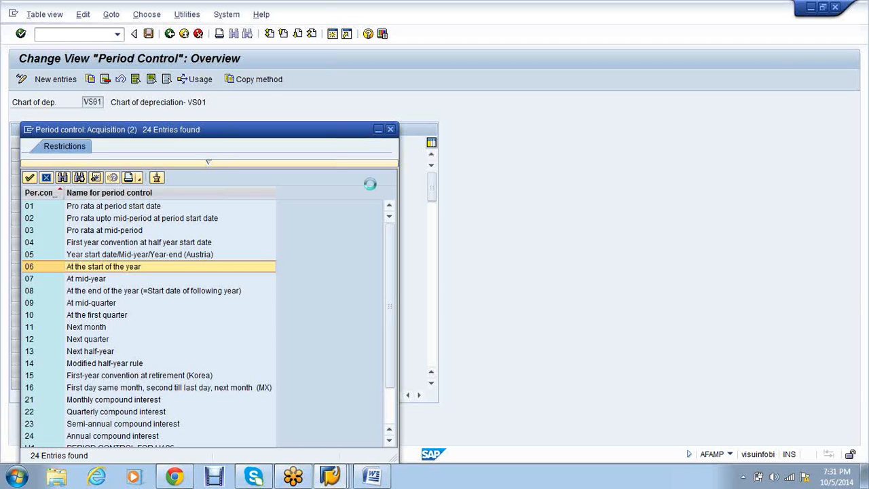
# - Widen the acquisition column, check method 006's addition, retirement and transfer controls with the transfer options, and save
pyautogui.moveTo(205, 143); pyautogui.dragTo(232, 218)
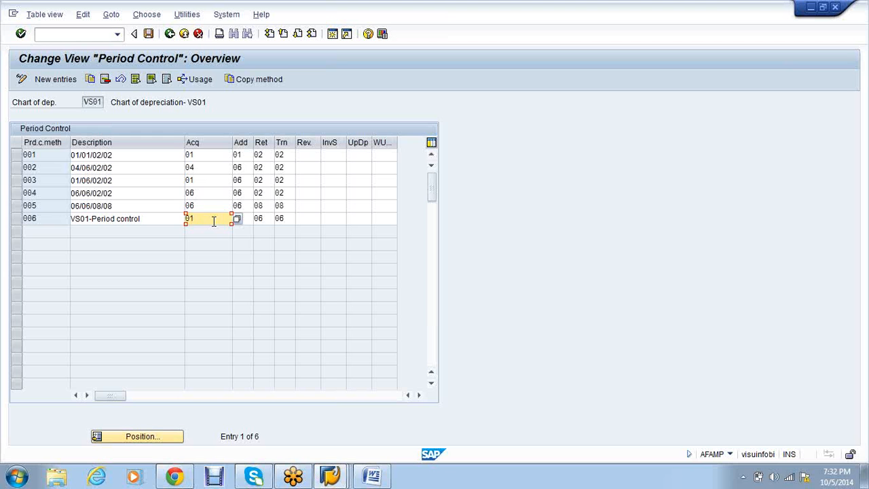
pyautogui.press('Tab')
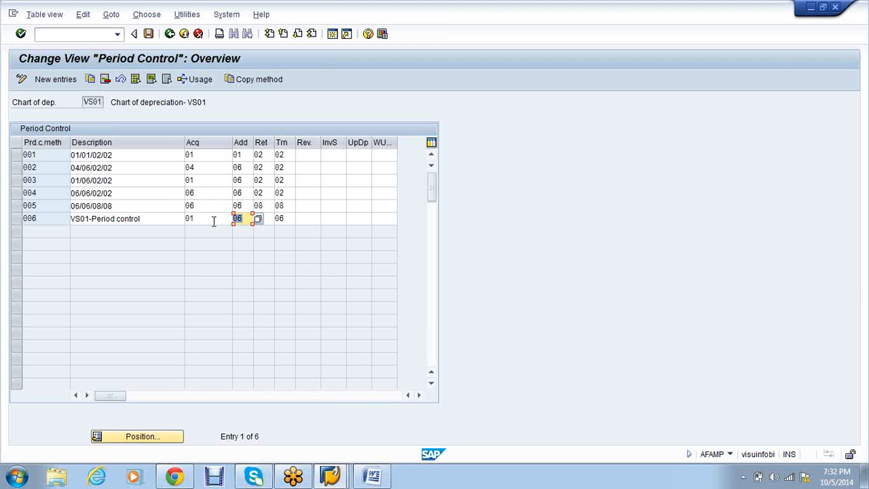
pyautogui.press('Tab')
pyautogui.press('Tab')
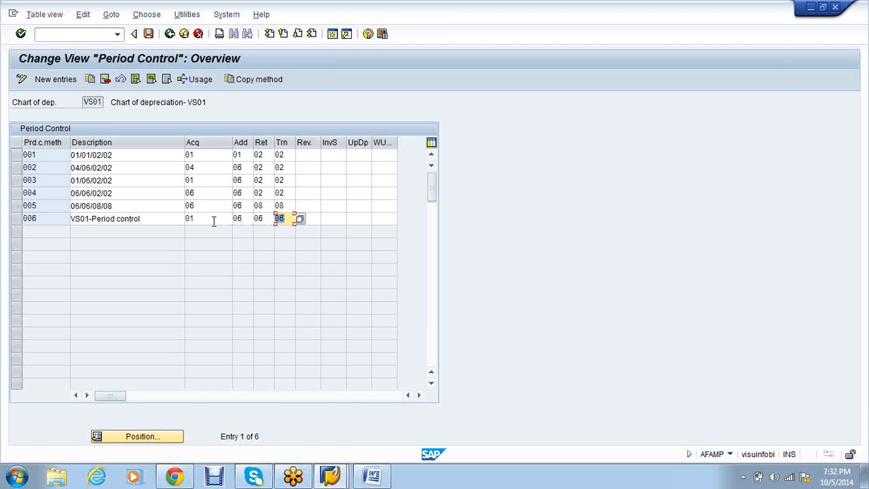
pyautogui.click(301, 219)
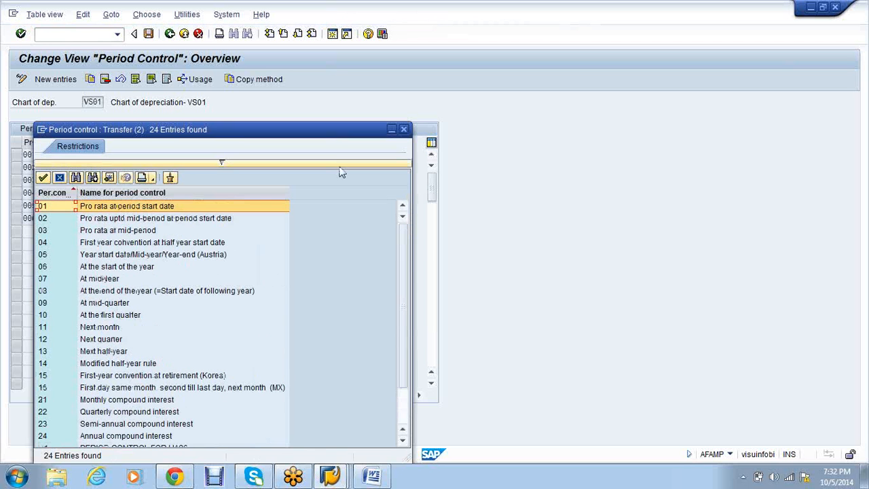
pyautogui.click(403, 129)
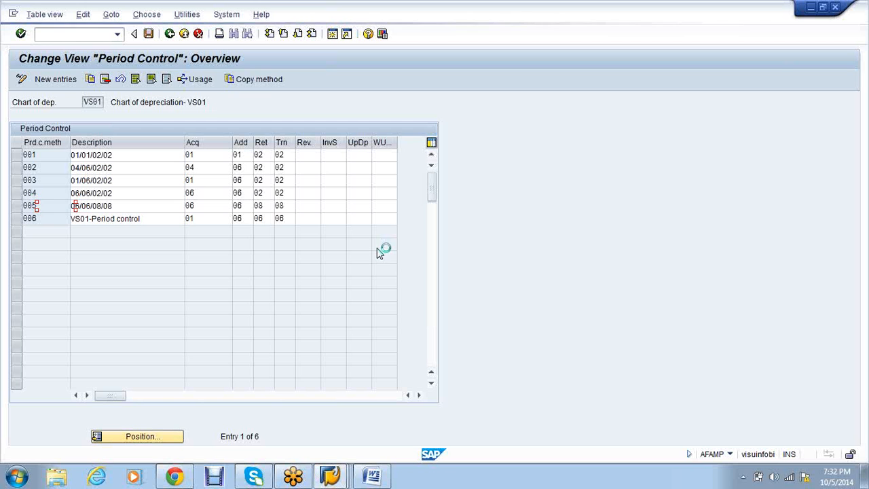
pyautogui.click(147, 34)
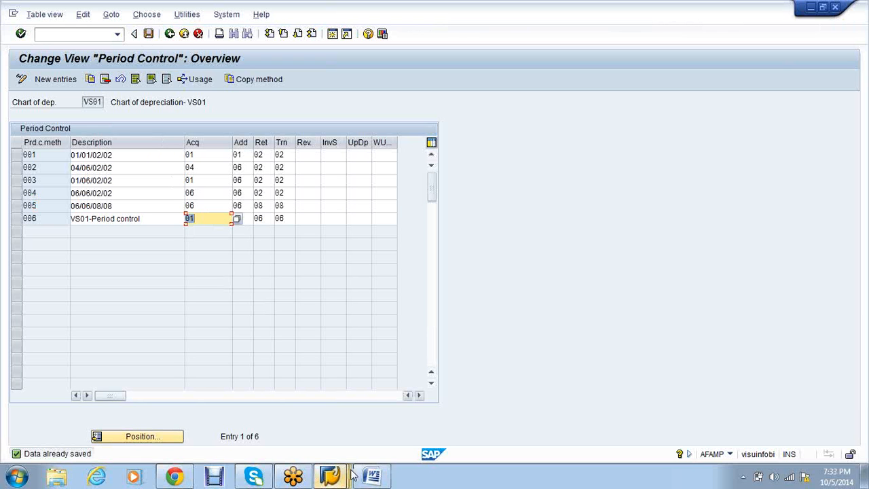
# - Mark the Depreciation area activation item in the Word outline, and open transaction /noayz in the SAP depreciation key session
pyautogui.click(371, 477)
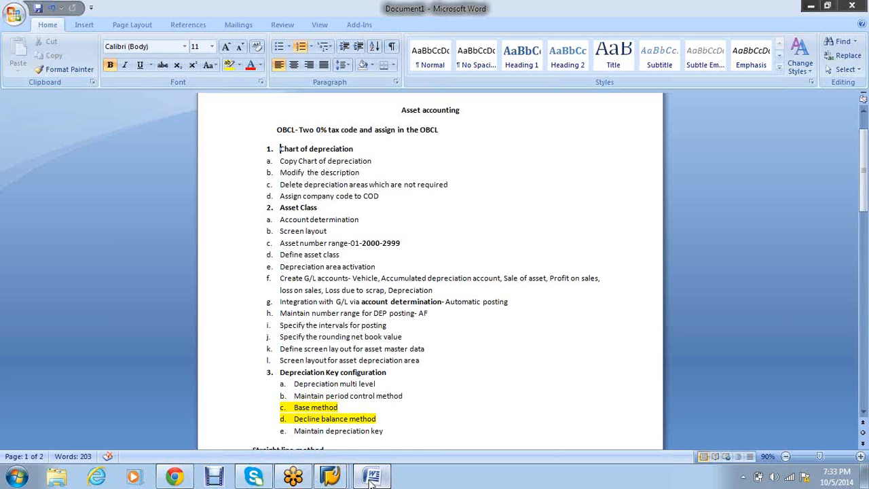
pyautogui.moveTo(375, 267); pyautogui.dragTo(280, 265)
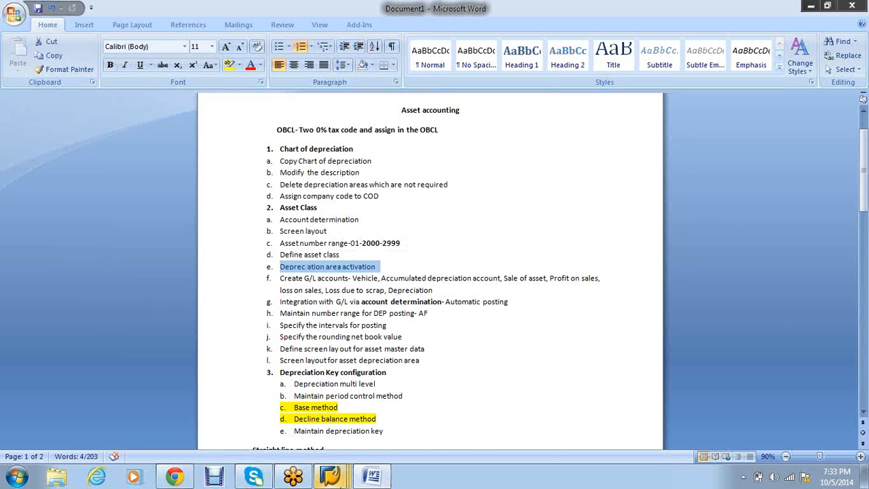
pyautogui.moveTo(331, 478)
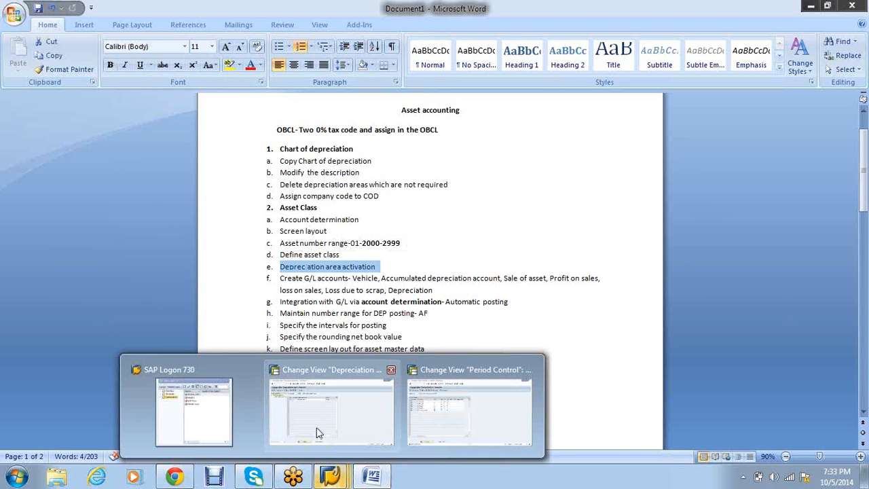
pyautogui.click(319, 433)
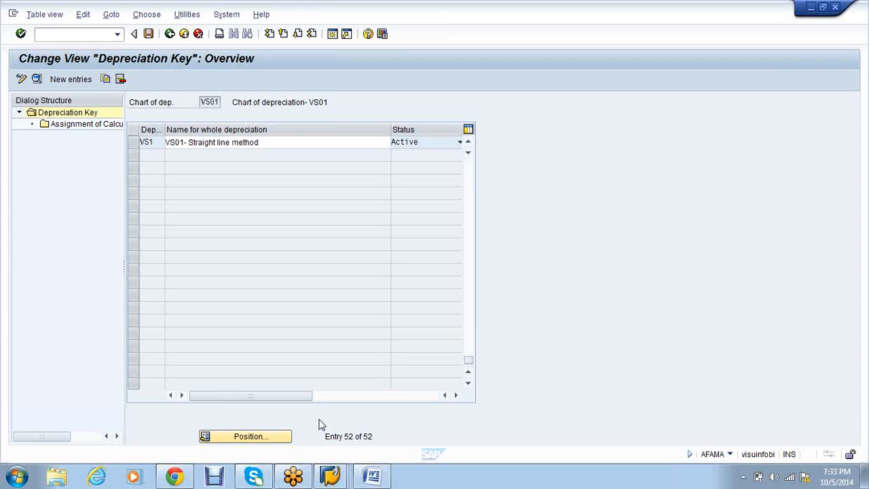
pyautogui.click(98, 36)
pyautogui.write('/noayz')
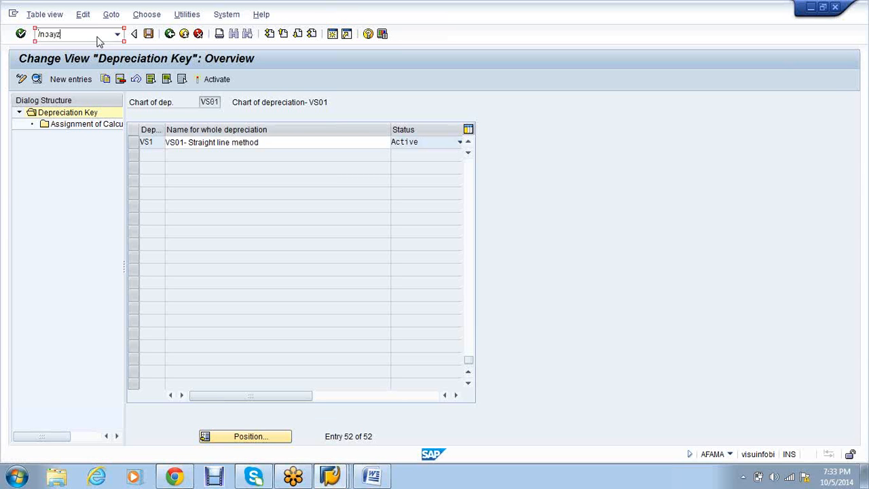
pyautogui.press('Return')
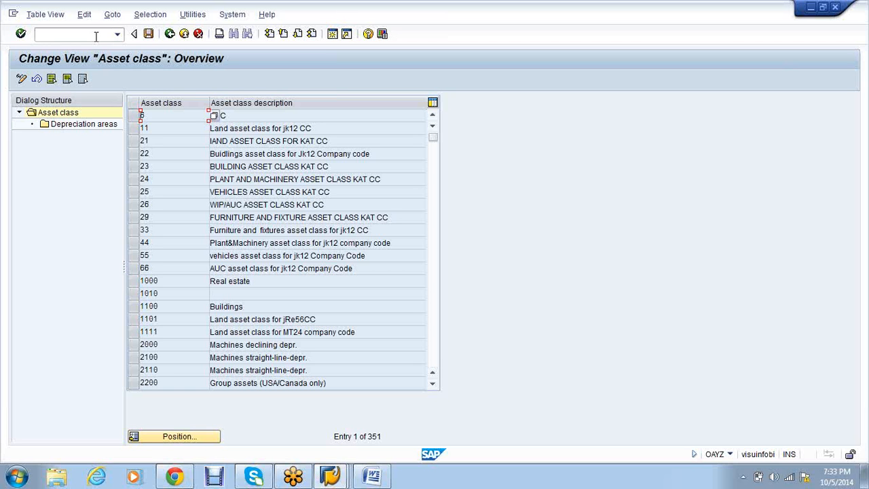
# - Locate asset class VS01V and open its depreciation areas
pyautogui.click(176, 437)
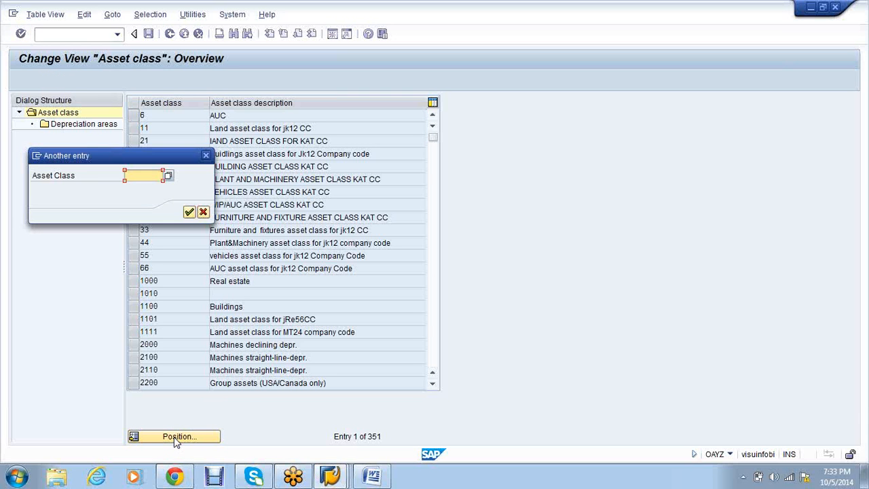
pyautogui.write('vs01m')
pyautogui.press('Return')
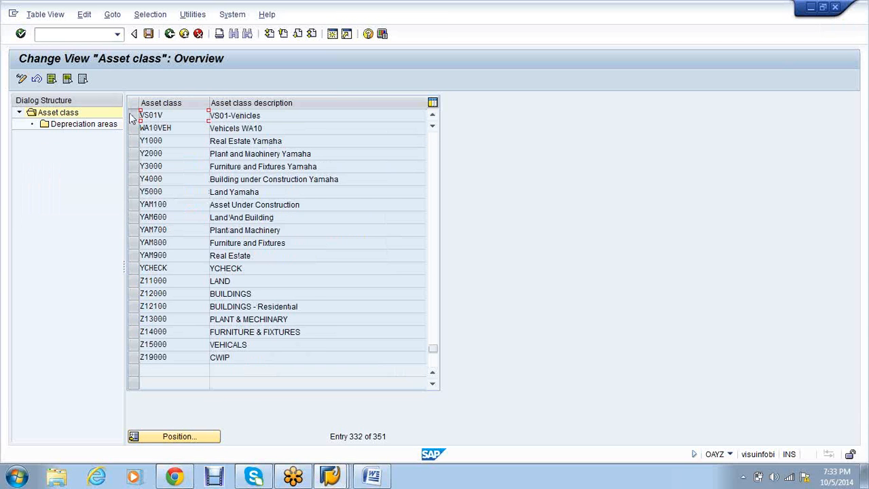
pyautogui.click(133, 118)
pyautogui.click(99, 129)
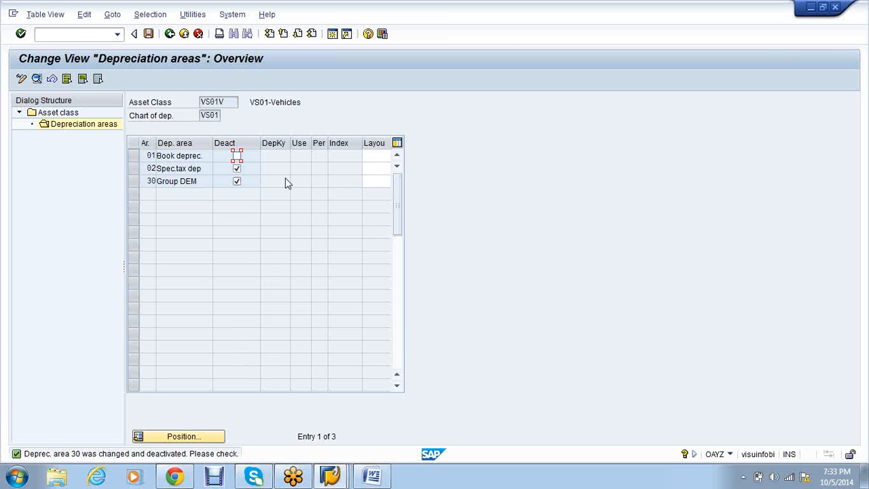
# - Assign screen layout 2000 to depreciation areas 01, 02 and 30 of the vehicles asset class
pyautogui.click(374, 159)
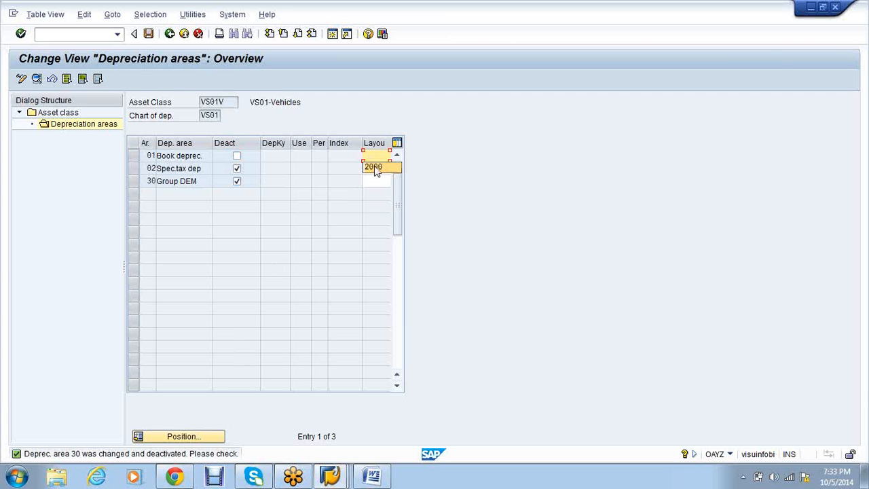
pyautogui.click(374, 168)
pyautogui.click(375, 169)
pyautogui.click(376, 182)
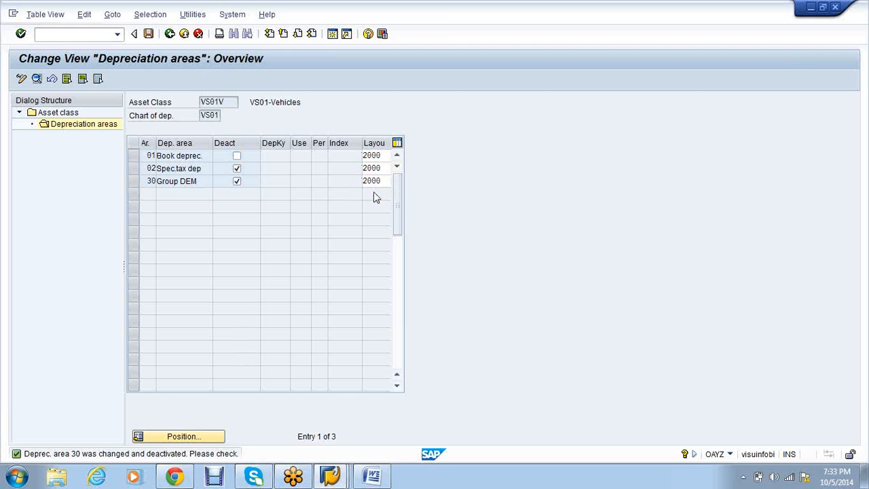
pyautogui.press('Return')
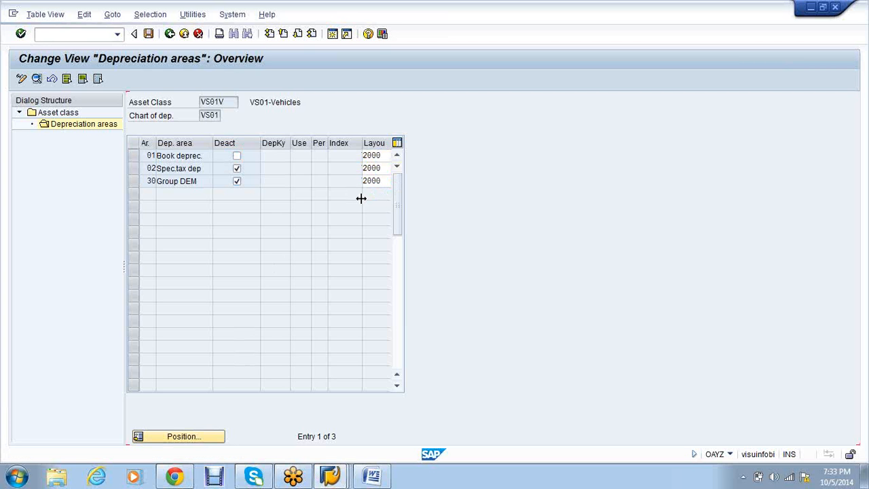
# - Set book depreciation area 01 to depreciation key VS1 with useful life 01 and period 01
pyautogui.click(274, 158)
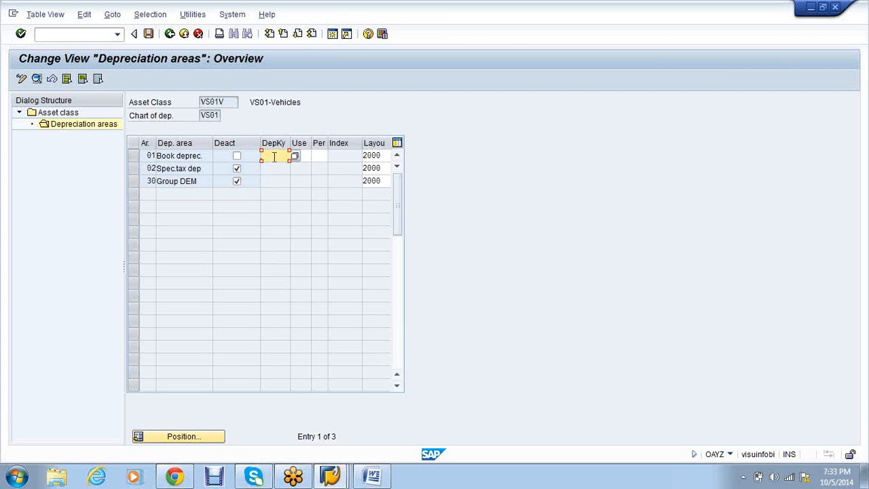
pyautogui.write('Vs1')
pyautogui.press('Tab')
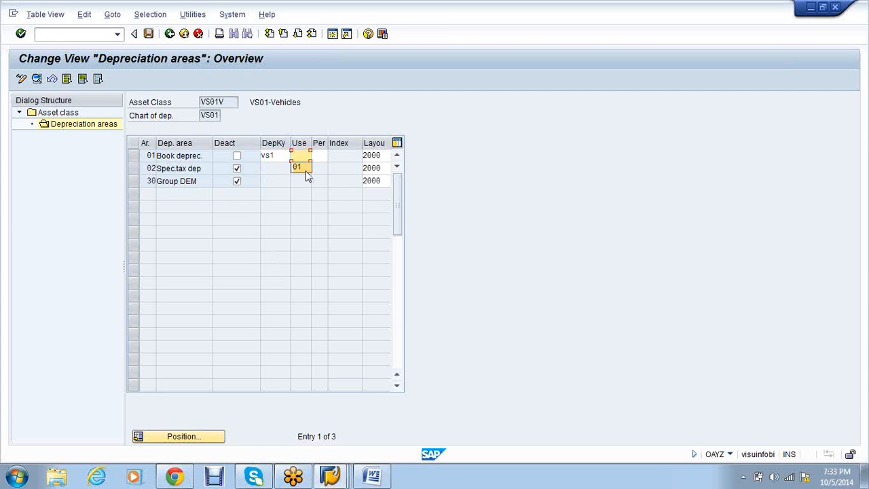
pyautogui.click(303, 167)
pyautogui.click(317, 156)
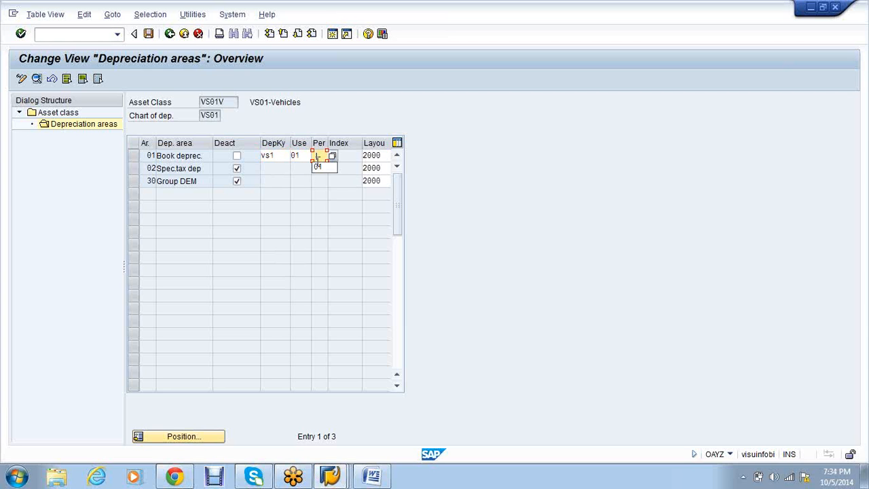
pyautogui.write('01')
# - Try to replace the depreciation key of area 01 with 000
pyautogui.click(281, 156)
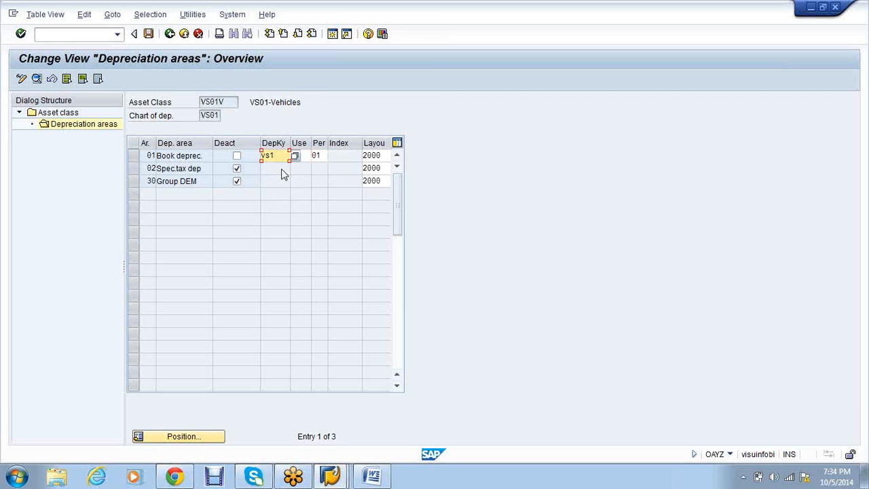
pyautogui.write('\\')
pyautogui.press('BackSpace')
pyautogui.press('BackSpace')
pyautogui.press('BackSpace')
pyautogui.press('BackSpace')
pyautogui.write('000')
pyautogui.press('Return')
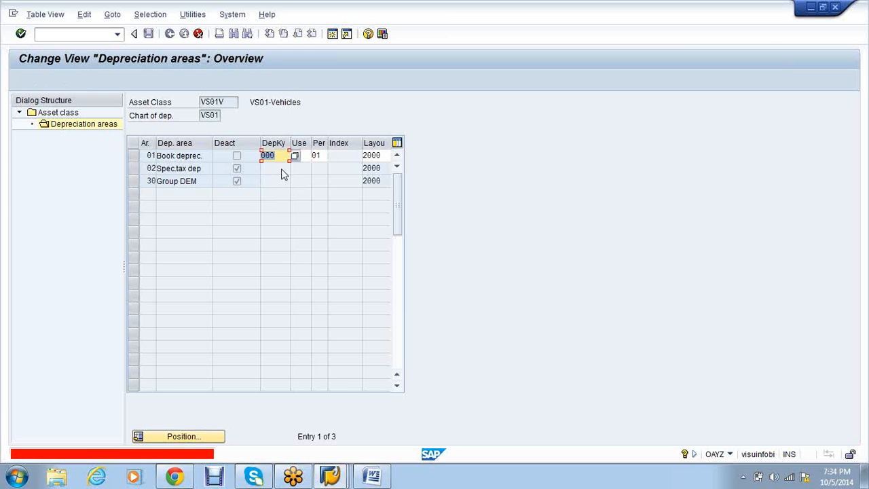
# - Try depreciation key 0000 for book depreciation area 01 of the vehicles asset class
pyautogui.write('0')
pyautogui.press('Return')
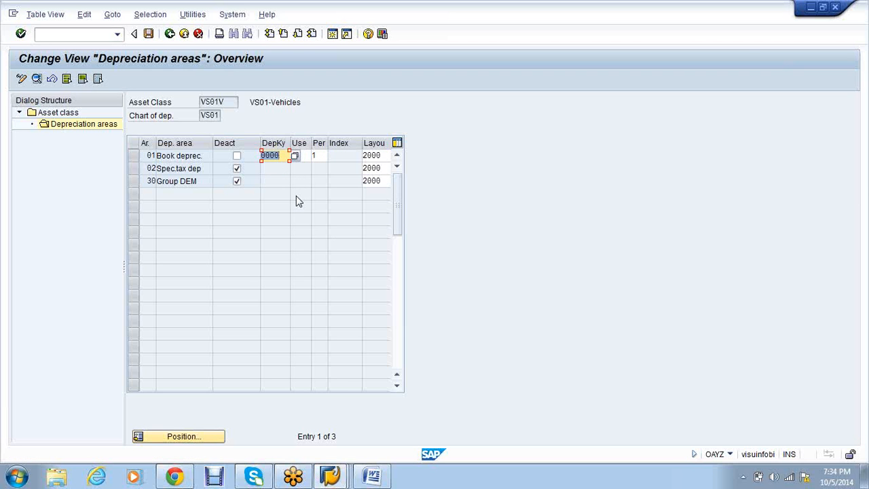
# - Set the depreciation key of area 01 to VS1 and save the depreciation areas under customizing request EH4K901919
pyautogui.press('BackSpace')
pyautogui.write('vs1')
pyautogui.press('Return')
pyautogui.click(301, 157)
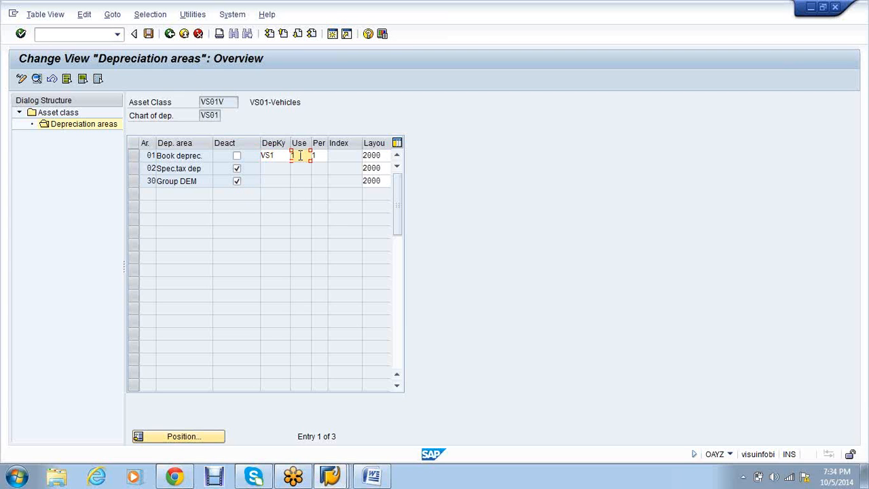
pyautogui.click(275, 155)
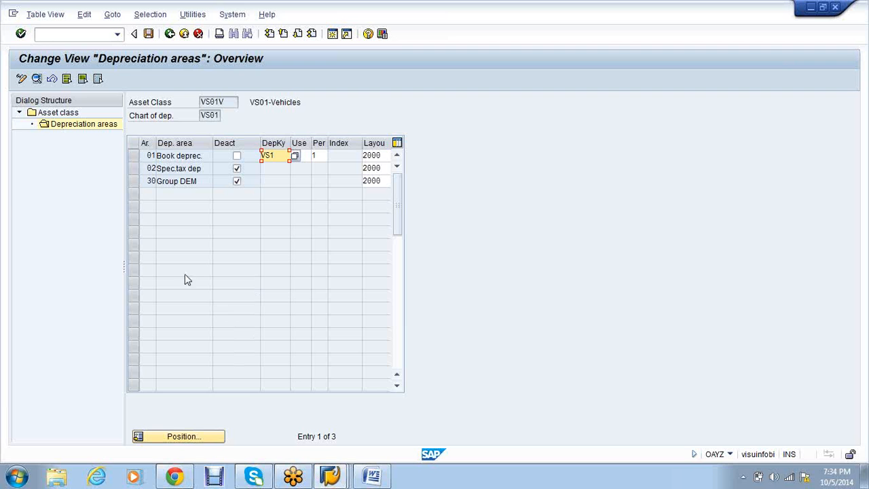
pyautogui.click(151, 38)
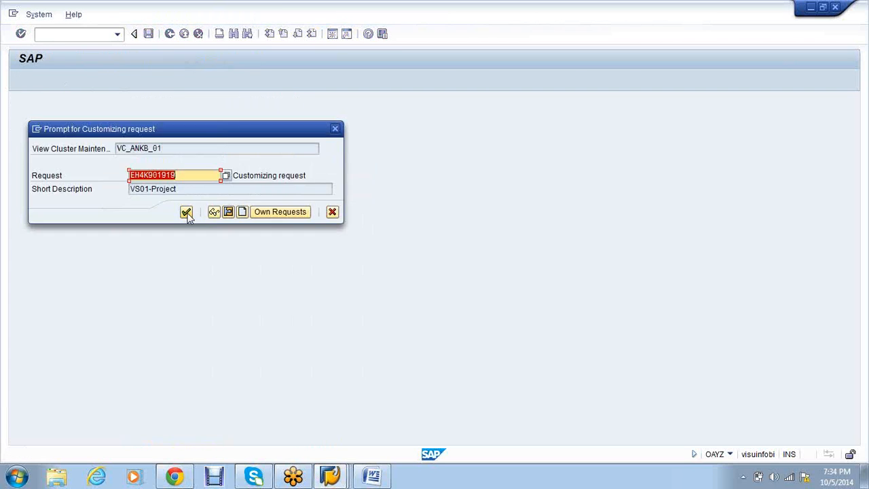
pyautogui.click(186, 212)
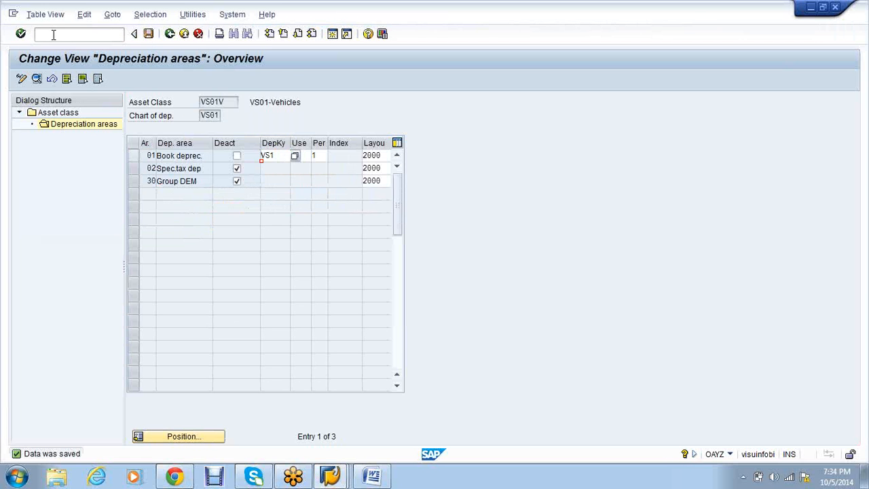
# - Start creating an asset with transaction AS01 in asset class VS01V for company code VS01
pyautogui.click(52, 33)
pyautogui.write('/nas01')
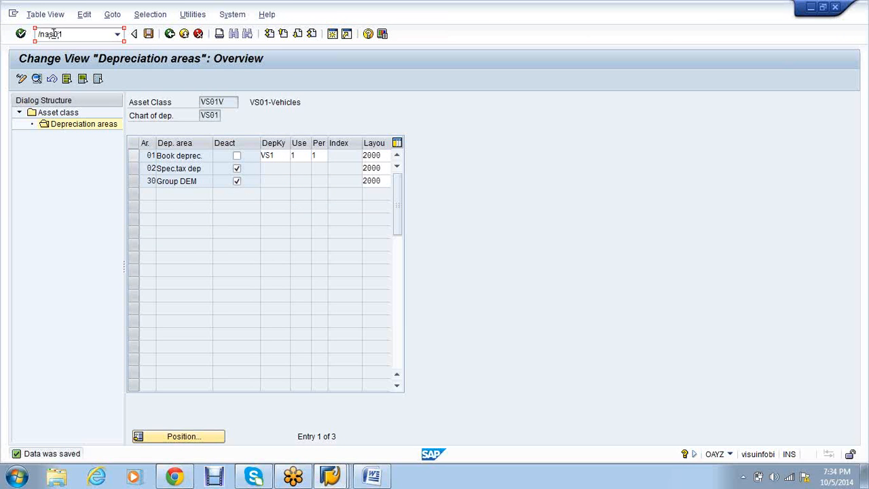
pyautogui.press('Return')
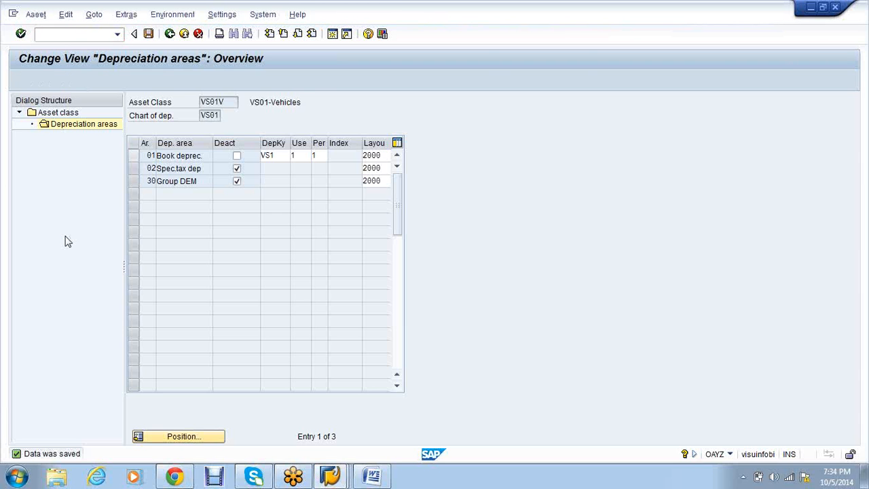
pyautogui.write('vs01v')
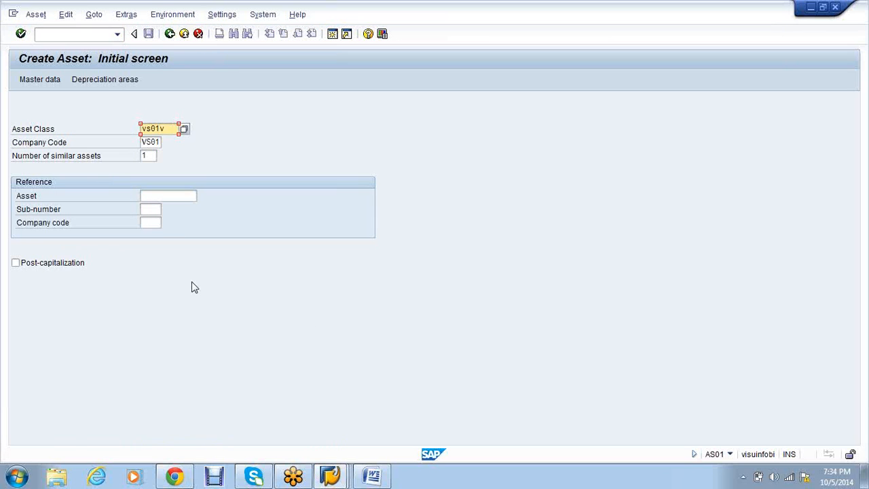
pyautogui.press('Return')
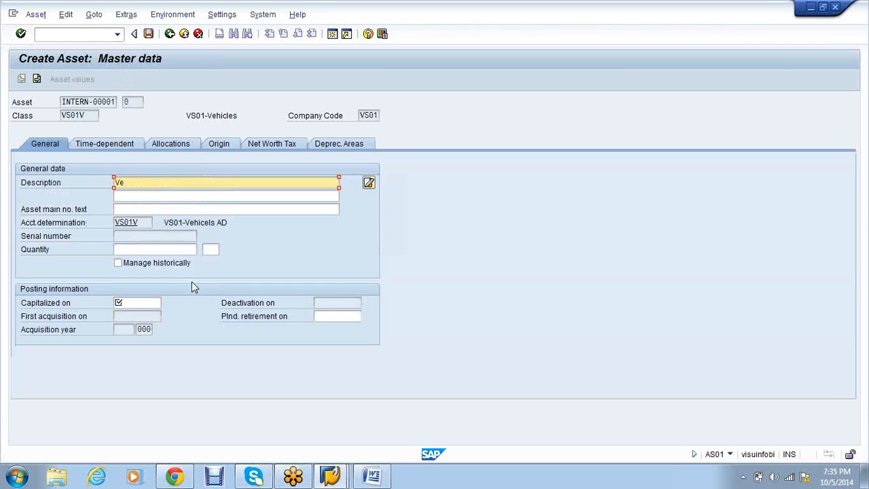
# - Describe the new asset as Vehicles and set its capitalization date to 01.04.2014
pyautogui.write('Vehicles')
pyautogui.press('Tab')
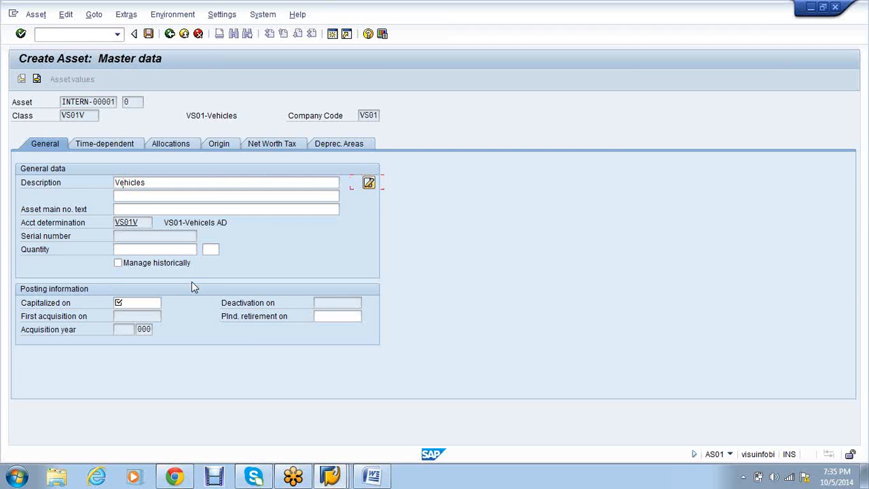
pyautogui.click(146, 302)
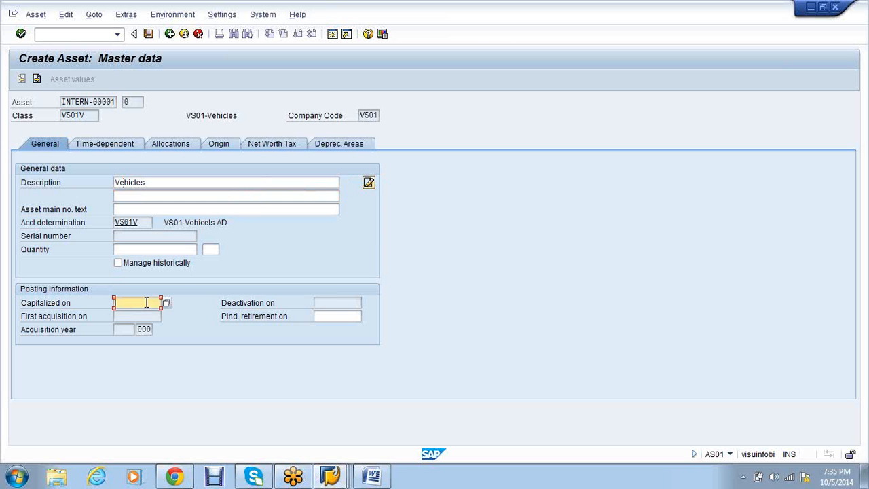
pyautogui.write('01')
pyautogui.press('Down')
pyautogui.press('Return')
pyautogui.click(97, 144)
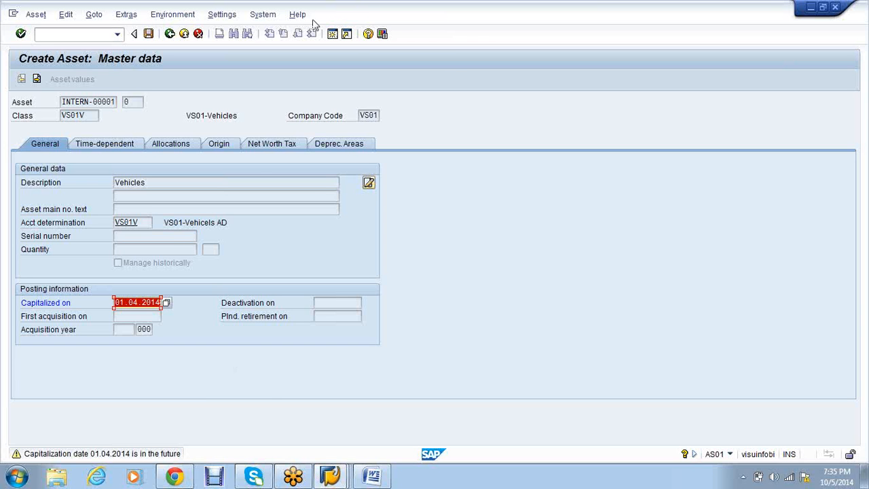
# - Check the current system date and time in the system status information
pyautogui.click(252, 15)
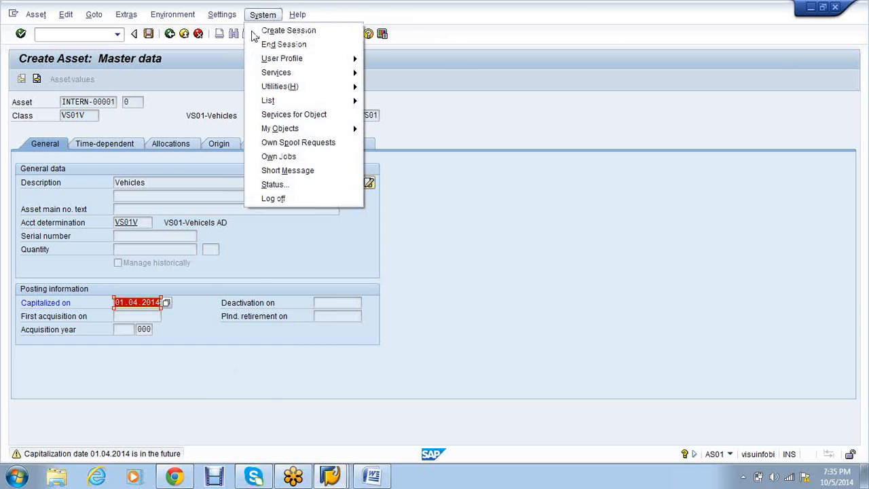
pyautogui.click(272, 184)
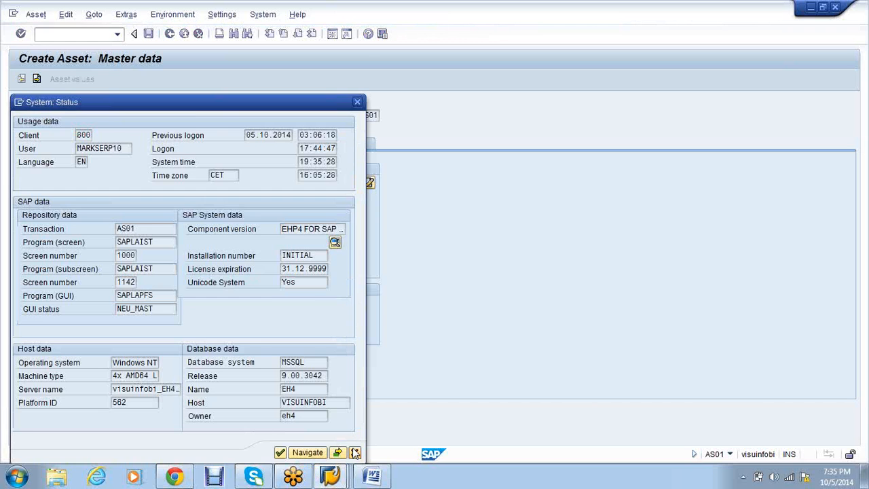
pyautogui.click(355, 453)
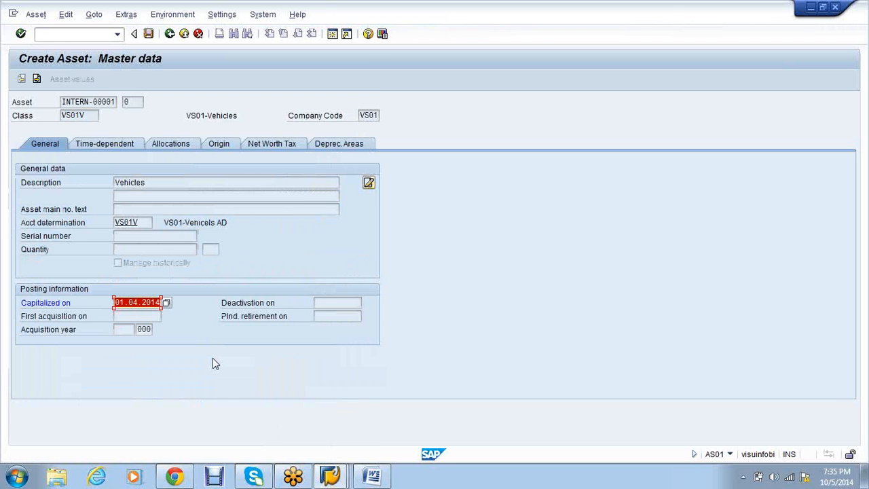
# - Accept the capitalization date and assign business area BA01 in the asset's time-dependent data
pyautogui.press('Return')
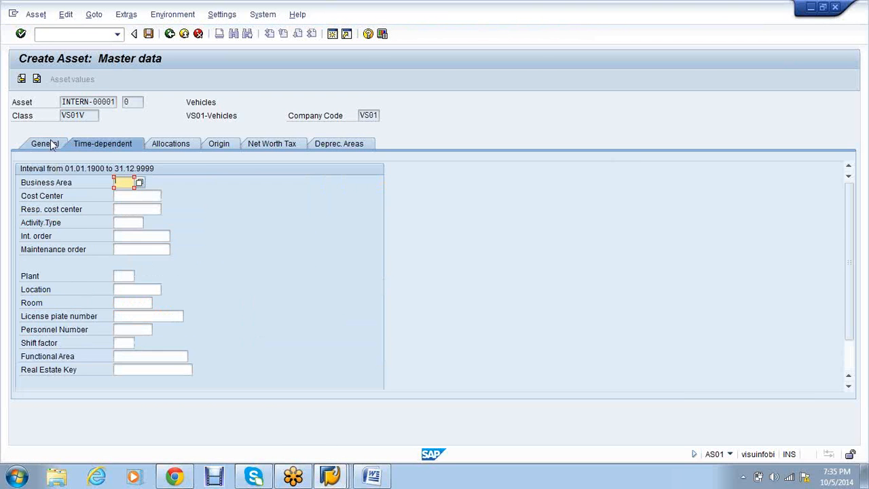
pyautogui.click(138, 183)
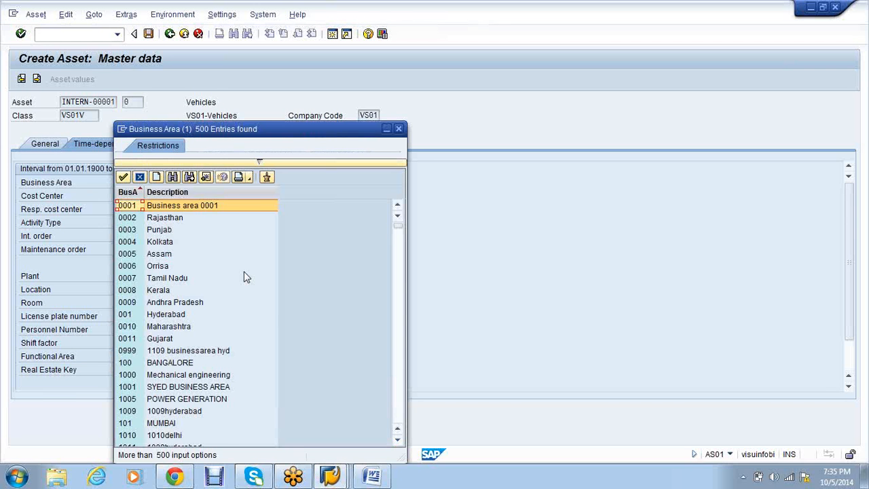
pyautogui.scroll(-10, 246, 277)
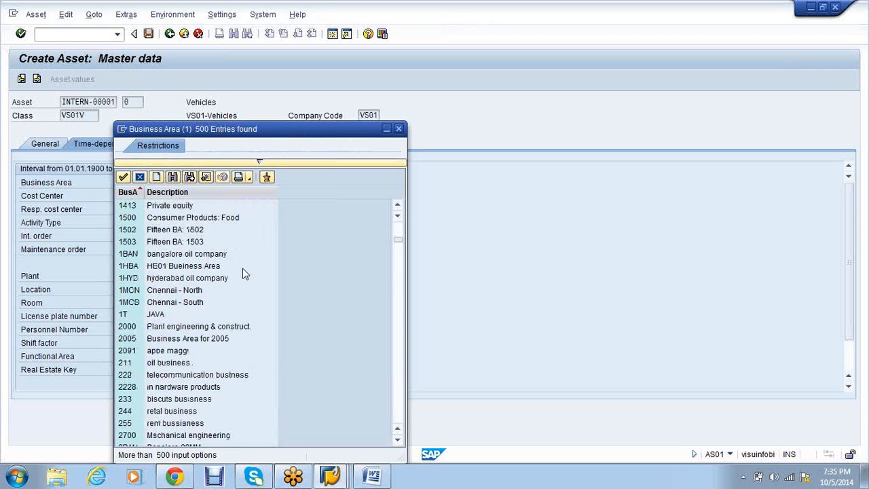
pyautogui.scroll(-10, 245, 272)
pyautogui.scroll(-15, 244, 271)
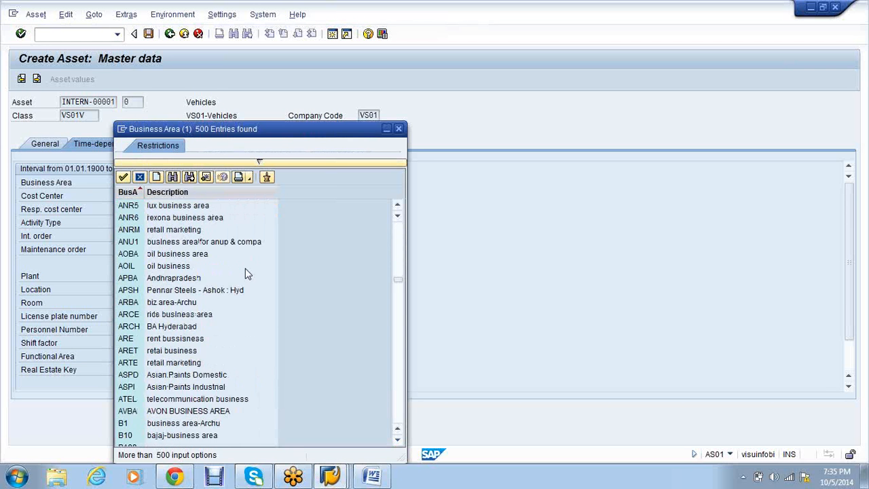
pyautogui.scroll(-1, 245, 268)
pyautogui.scroll(-10, 246, 268)
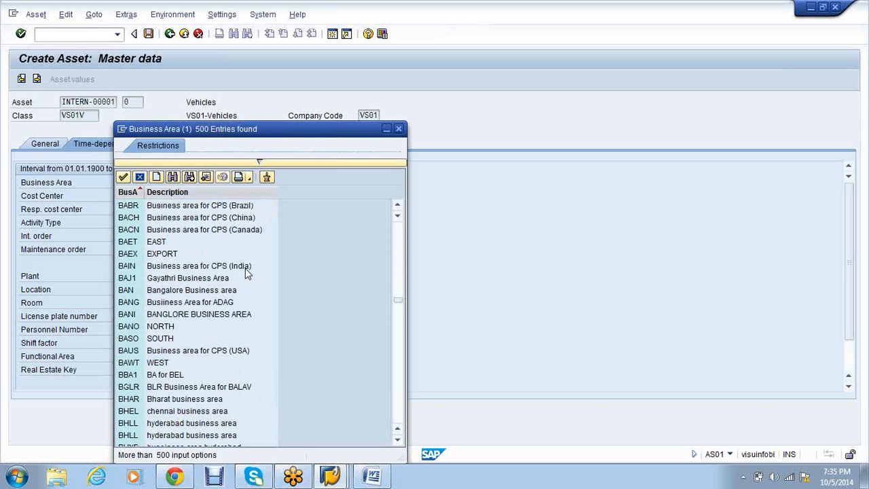
pyautogui.scroll(-15, 245, 269)
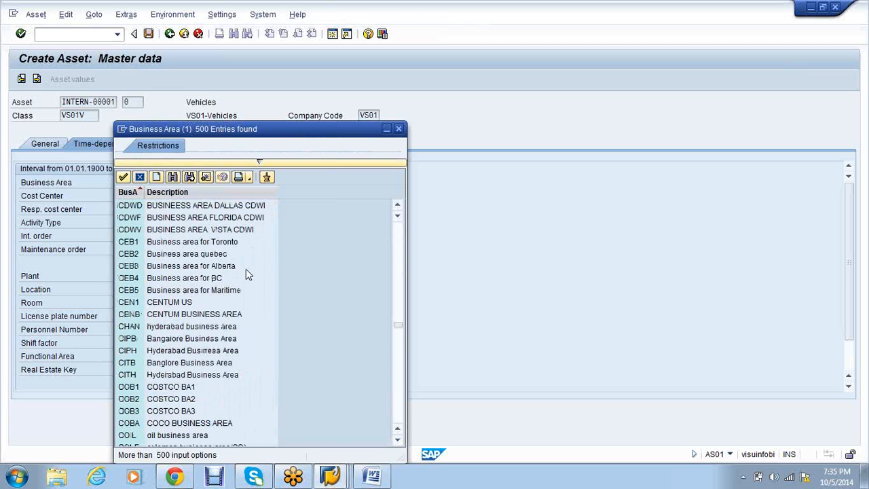
pyautogui.scroll(-5, 245, 269)
pyautogui.scroll(-10, 248, 273)
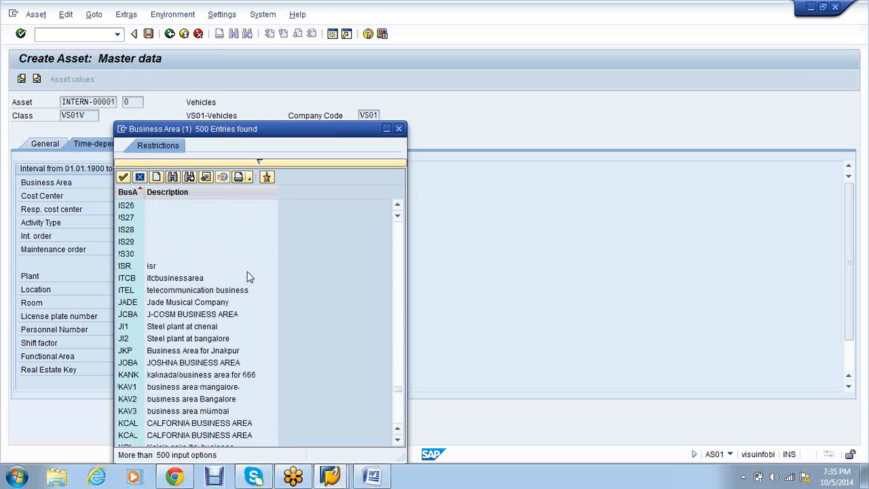
pyautogui.scroll(-10, 248, 275)
pyautogui.scroll(-10, 248, 274)
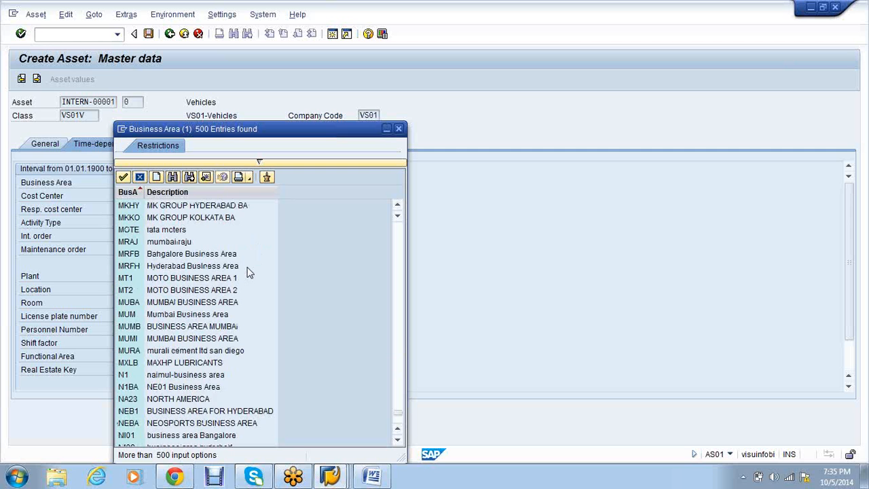
pyautogui.scroll(-4, 248, 272)
pyautogui.click(258, 162)
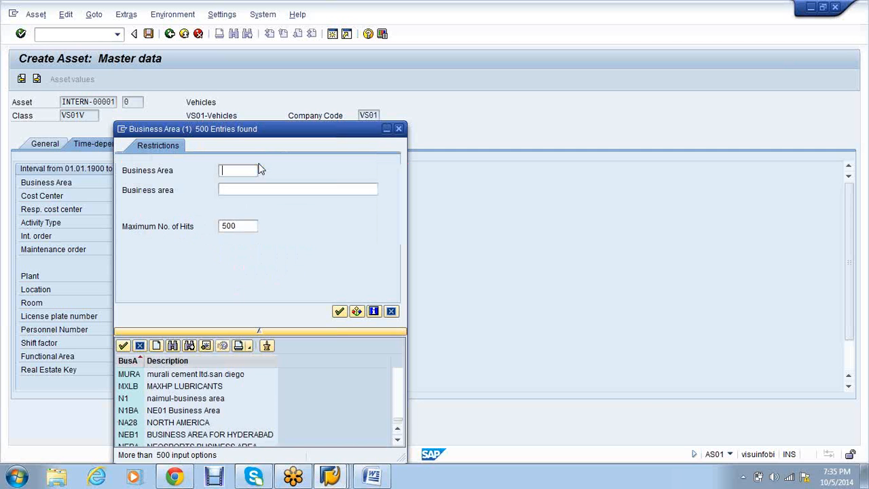
pyautogui.scroll(-5, 326, 398)
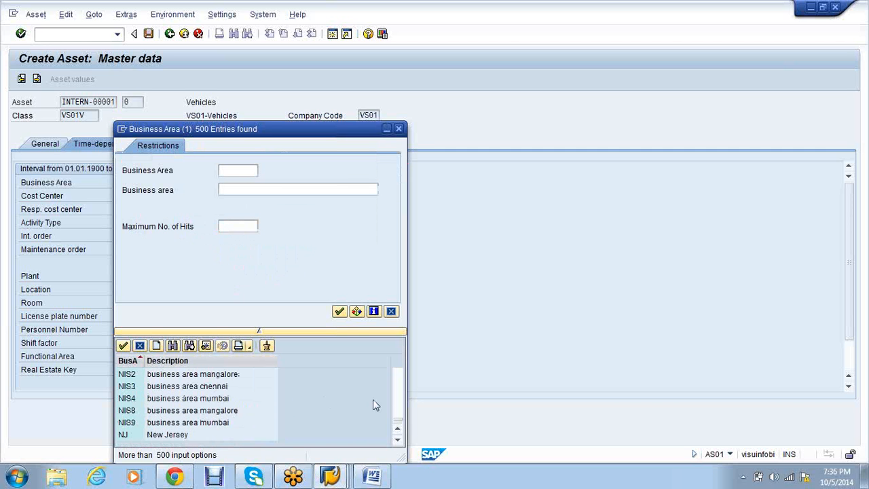
pyautogui.scroll(8, 285, 401)
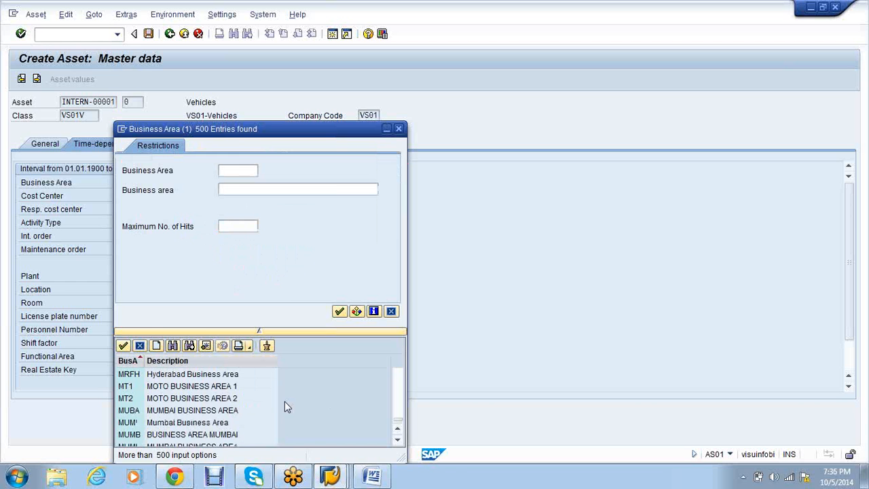
pyautogui.scroll(8, 285, 401)
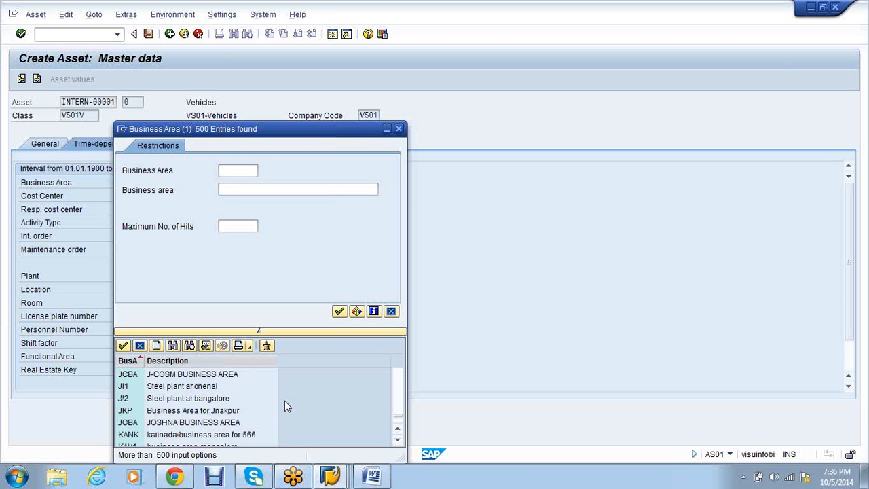
pyautogui.scroll(10, 285, 401)
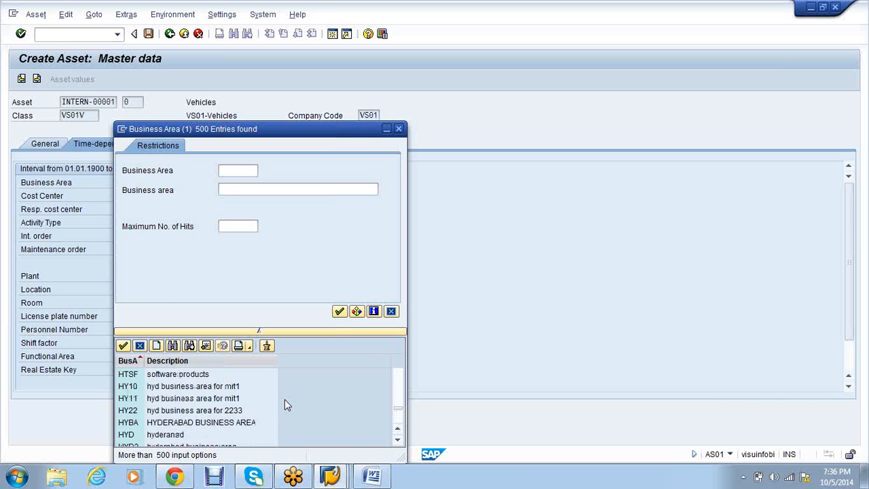
pyautogui.scroll(10, 285, 405)
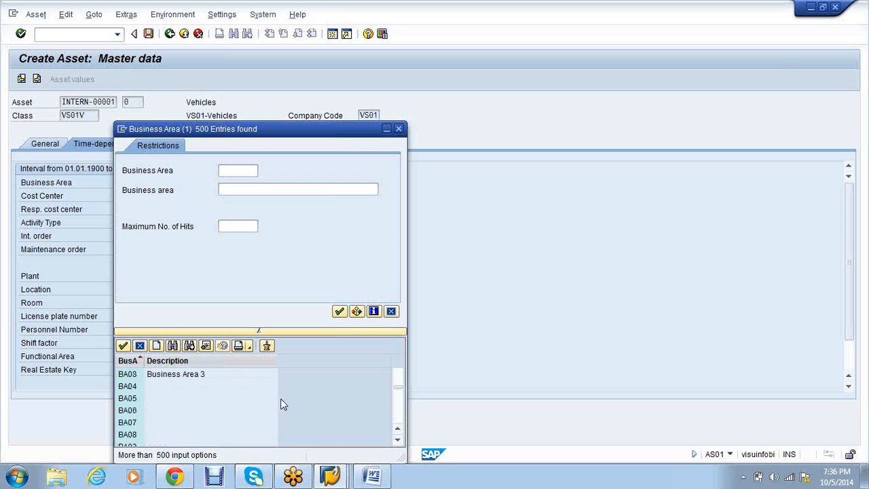
pyautogui.scroll(2, 281, 404)
pyautogui.scroll(-3, 282, 403)
pyautogui.click(148, 386)
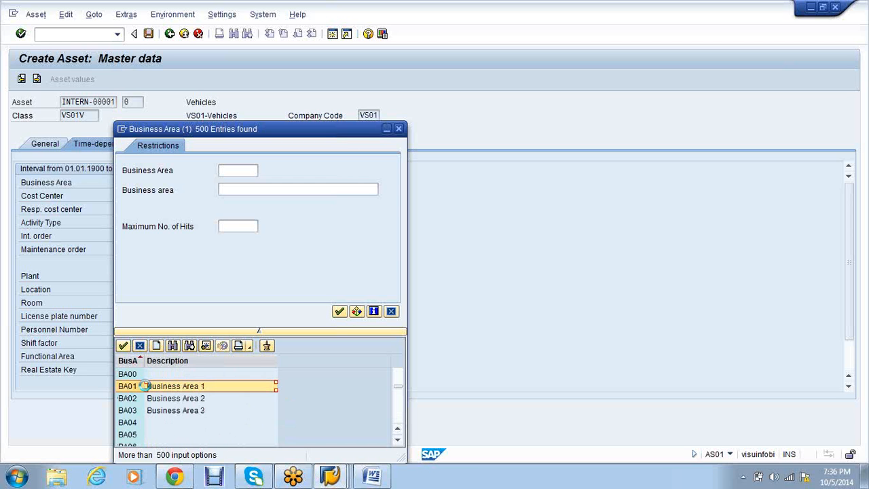
pyautogui.doubleClick(147, 385)
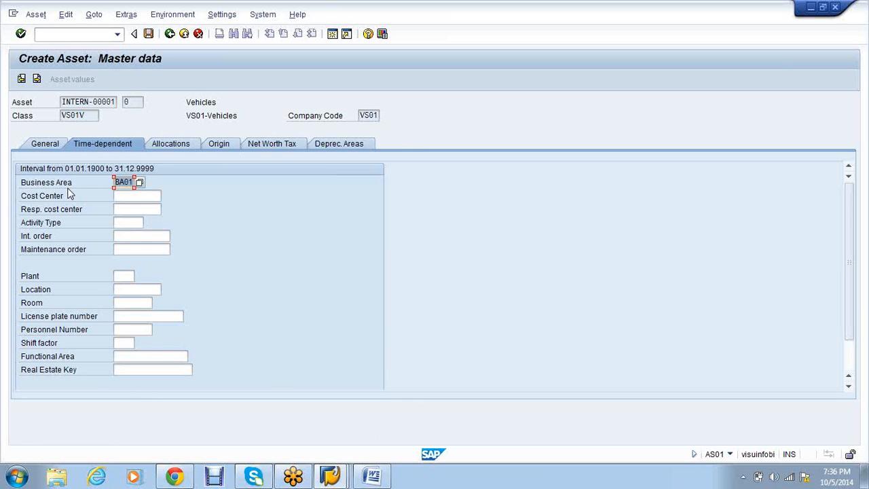
# - Set book depreciation area 01 of the asset to a useful life of 10 and ordinary depreciation start 01.04.2014
pyautogui.click(170, 153)
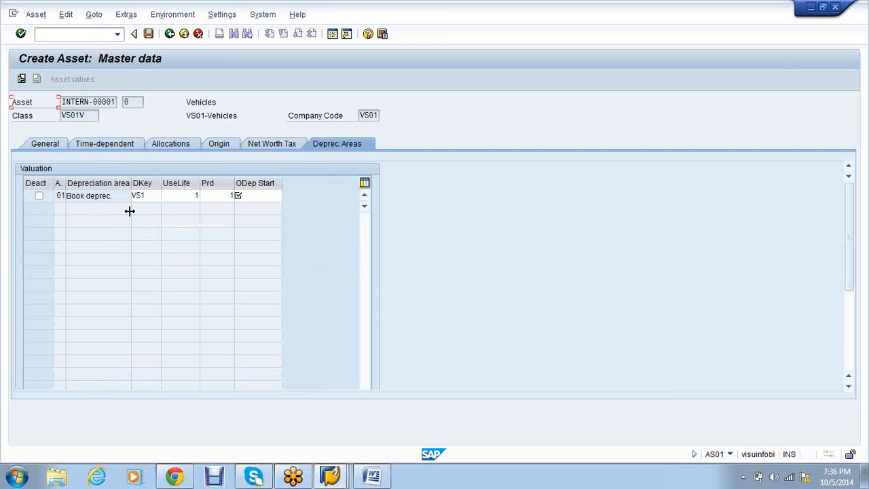
pyautogui.click(196, 198)
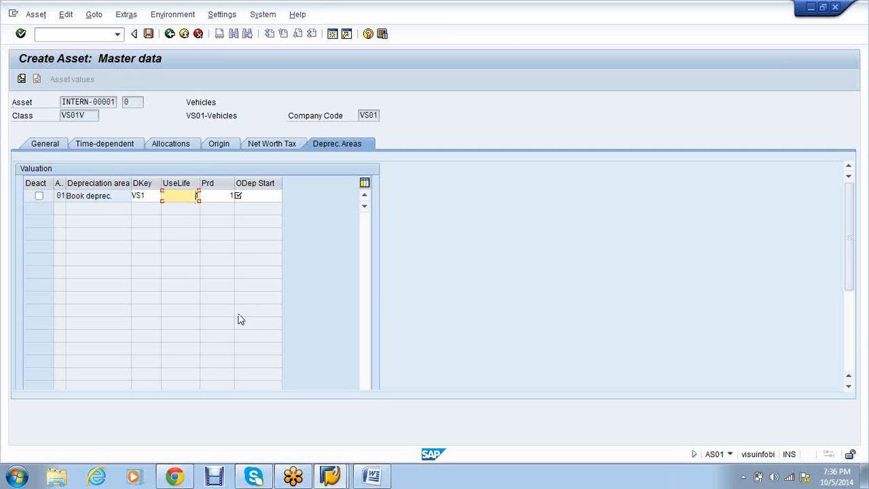
pyautogui.write('10')
pyautogui.press('Tab')
pyautogui.press('Tab')
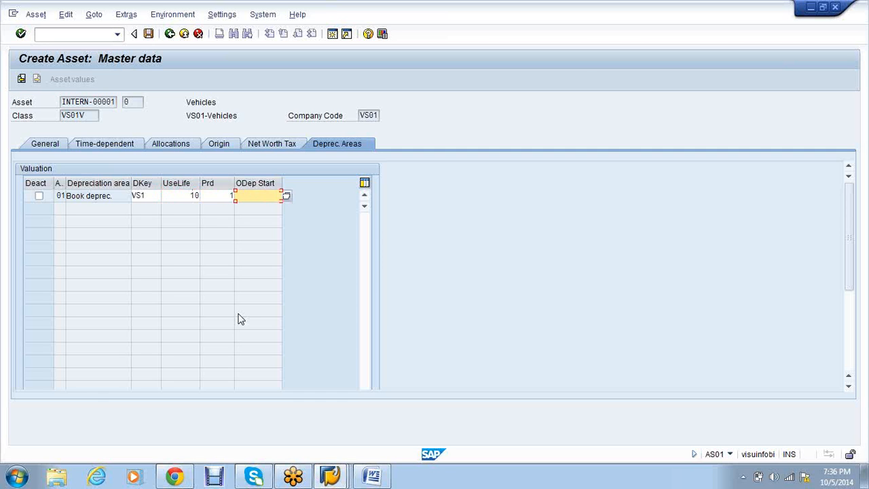
pyautogui.write('01')
pyautogui.press('Down')
pyautogui.press('Return')
pyautogui.press('Return')
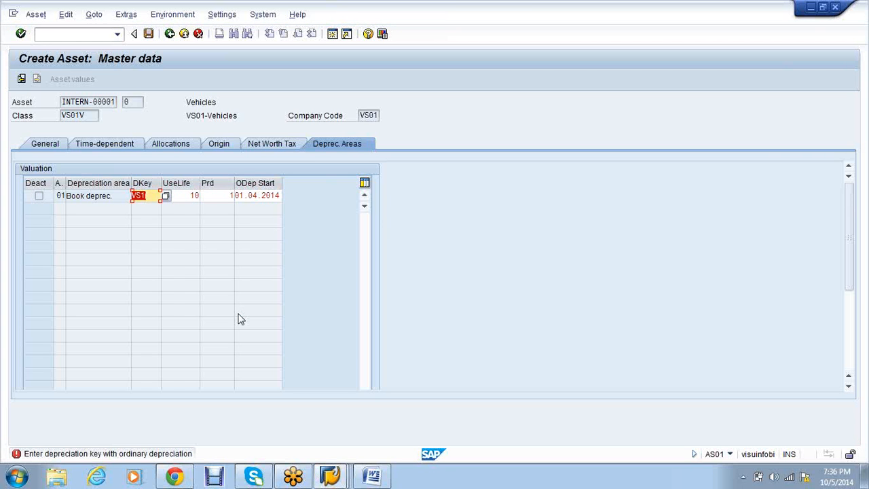
# - Try to confirm depreciation key VS1 for the asset's book depreciation area 01
pyautogui.write('vs1\\')
pyautogui.press('Return')
# - Open depreciation key VS1 in transaction AFAMA and review its details and assigned calculation methods
pyautogui.click(78, 34)
pyautogui.write('/n')
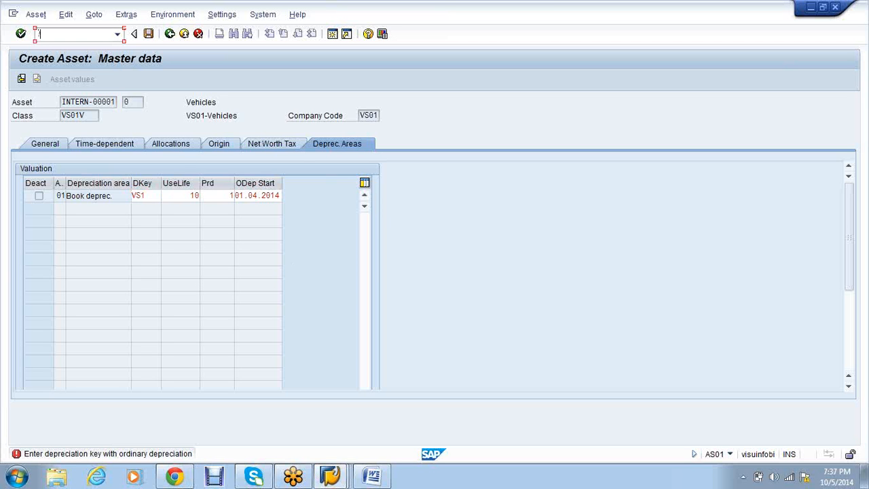
pyautogui.write('afama')
pyautogui.press('Return')
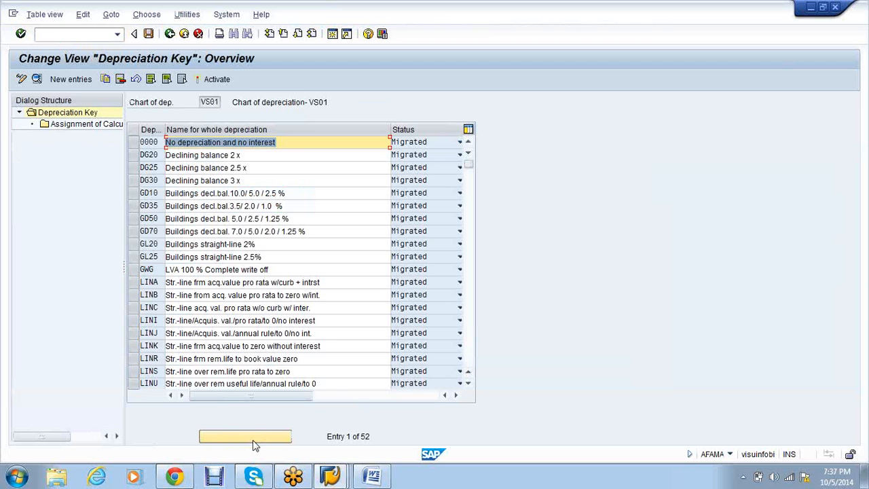
pyautogui.click(253, 439)
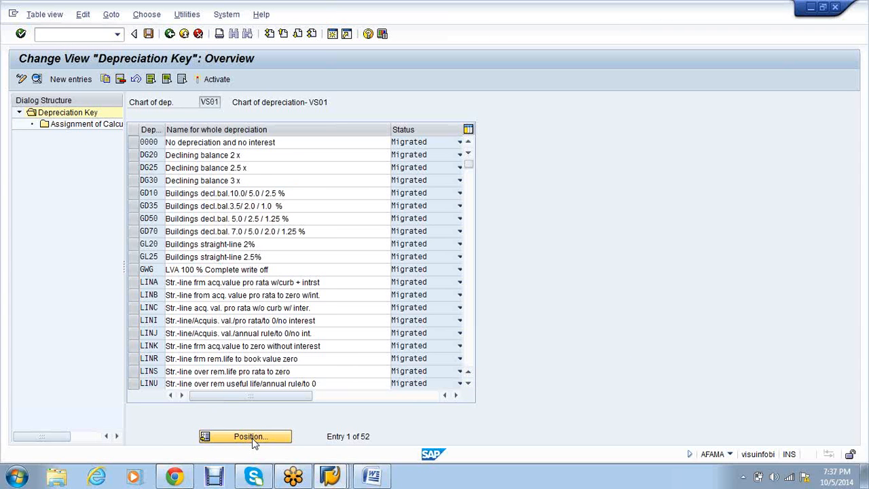
pyautogui.write('vs1')
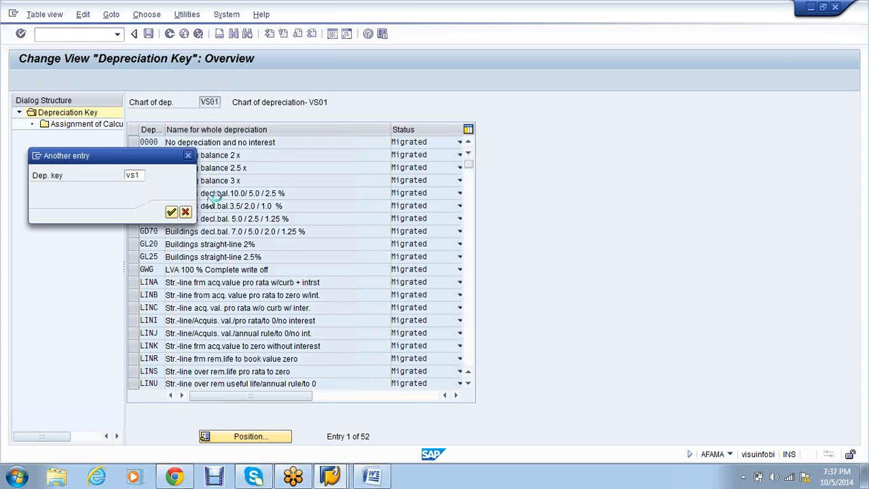
pyautogui.press('Return')
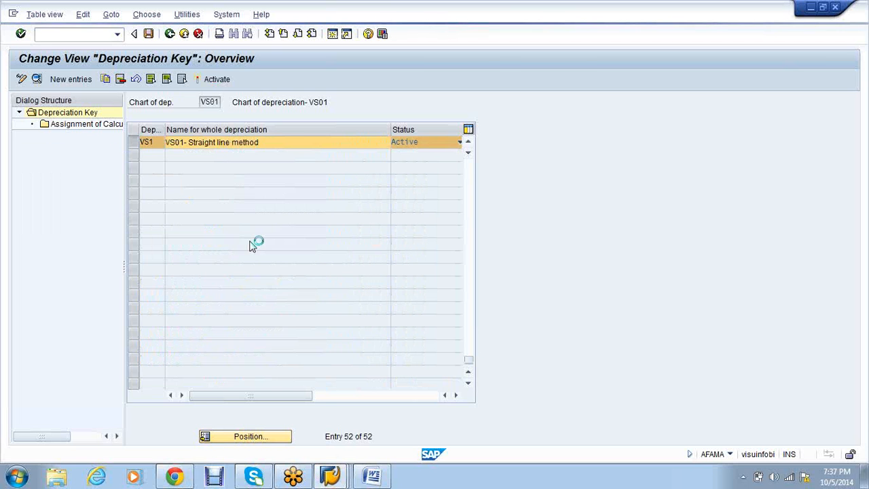
pyautogui.click(98, 126)
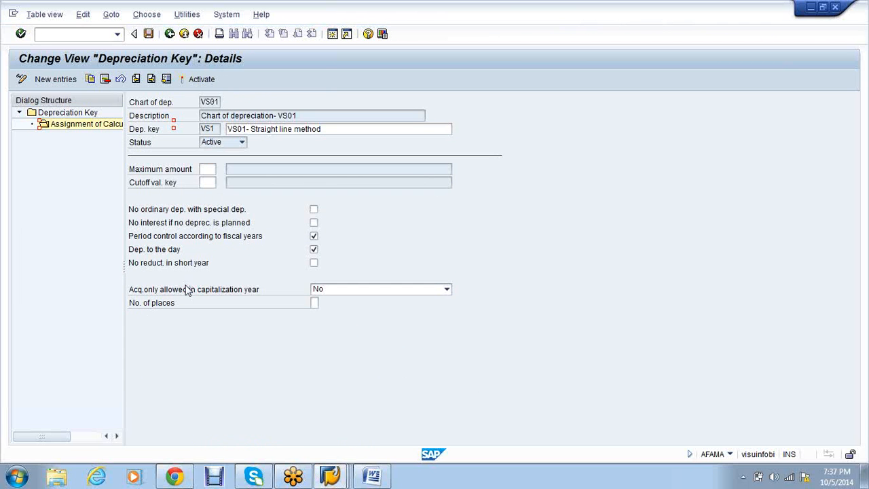
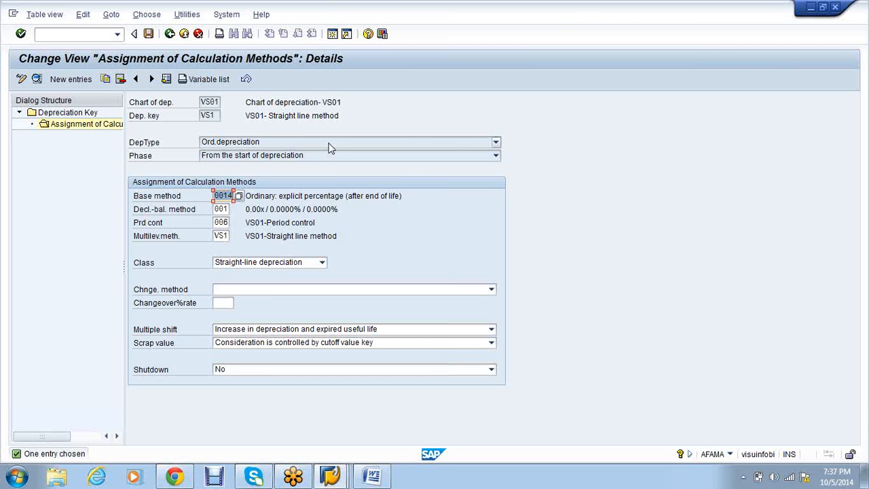
# - Start transaction AS01 again for an asset of class VS01V in company code VS01
pyautogui.click(62, 37)
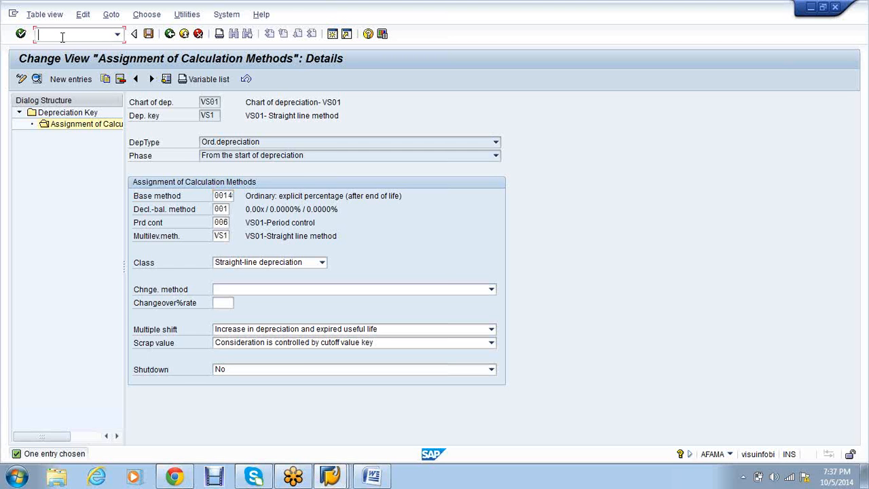
pyautogui.write('/nas0')
pyautogui.press('Return')
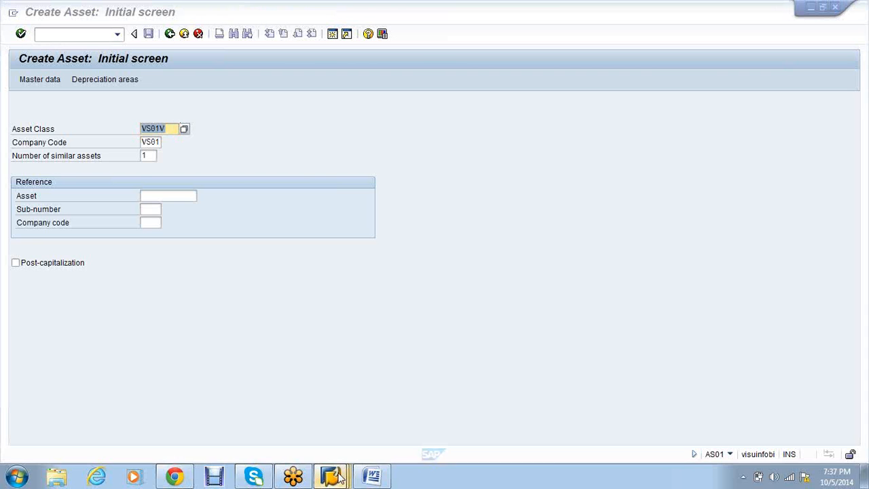
# - Switch to the period control session, save the VS01 period control settings and leave the overview
pyautogui.moveTo(324, 462)
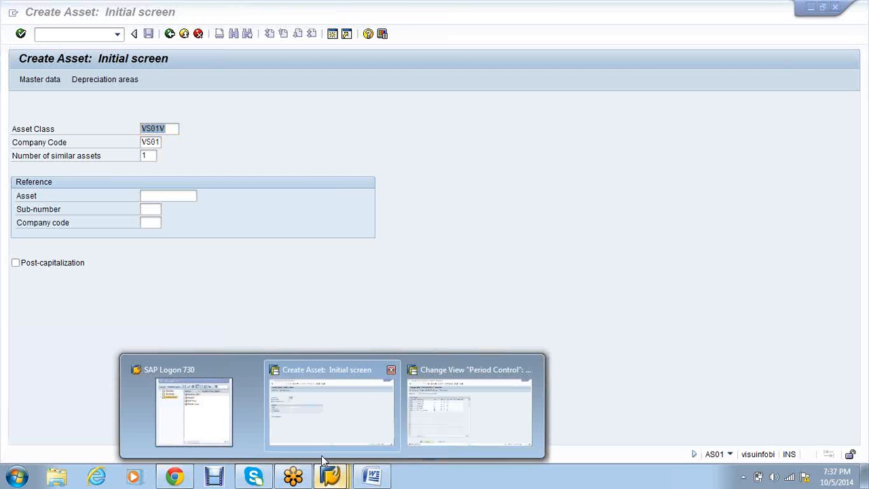
pyautogui.click(432, 409)
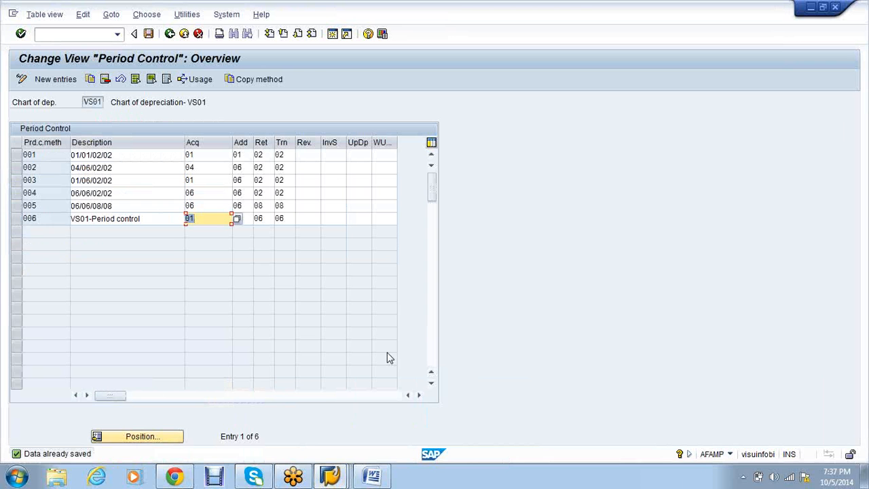
pyautogui.click(151, 34)
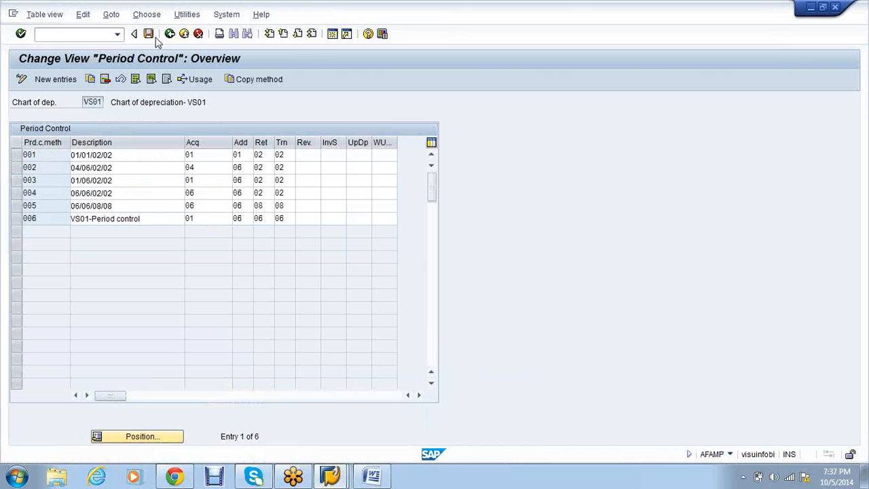
pyautogui.click(170, 34)
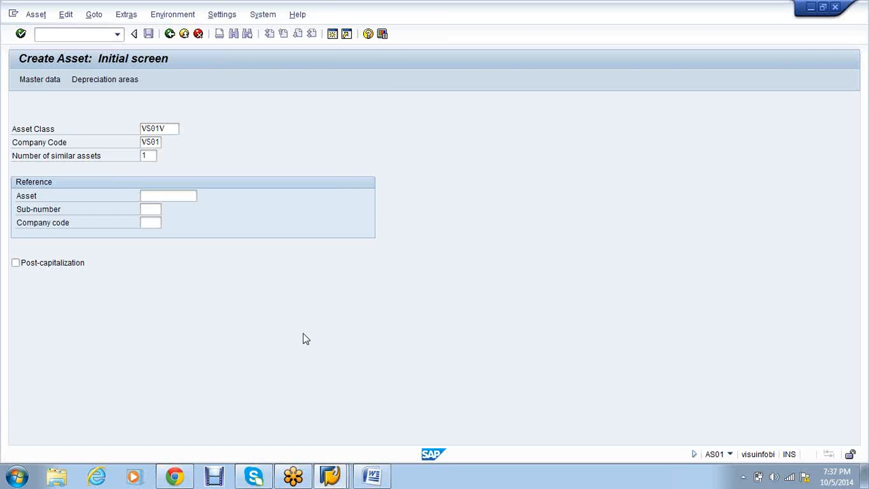
# - Enter the new VS01V asset's master data with description Vehicles and capitalization date 01.04.2014, accepting the date
pyautogui.press('Return')
pyautogui.write('01.04.2014')
pyautogui.click(93, 144)
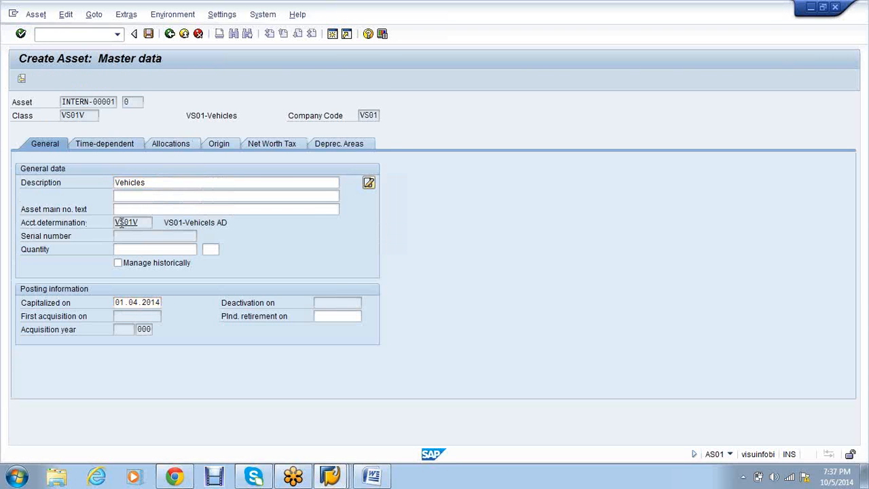
pyautogui.press('Return')
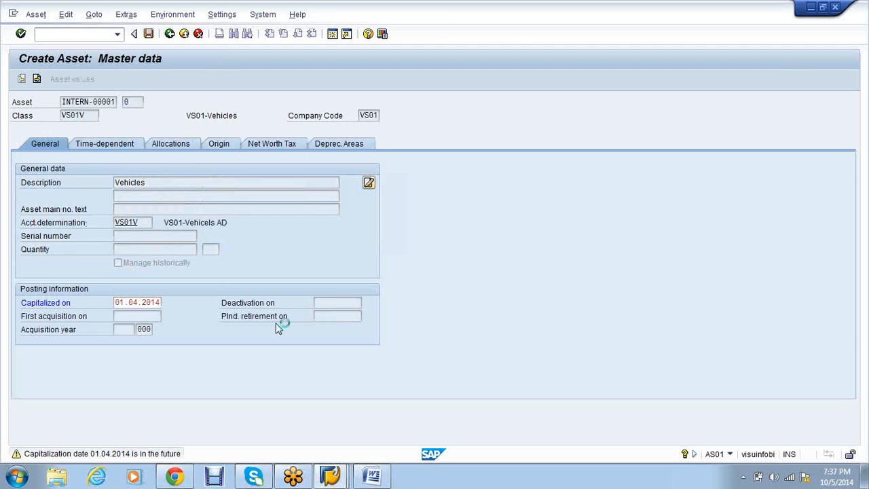
pyautogui.click(129, 195)
# - Set the asset's book depreciation area 01 to useful life 10 and ordinary depreciation start 01.04.2014, and confirm the entries
pyautogui.click(321, 149)
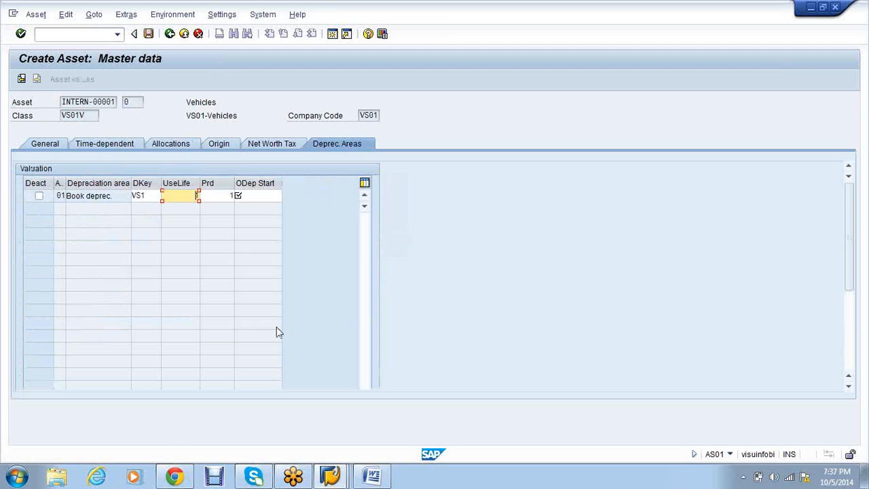
pyautogui.write('10')
pyautogui.press('Tab')
pyautogui.press('Tab')
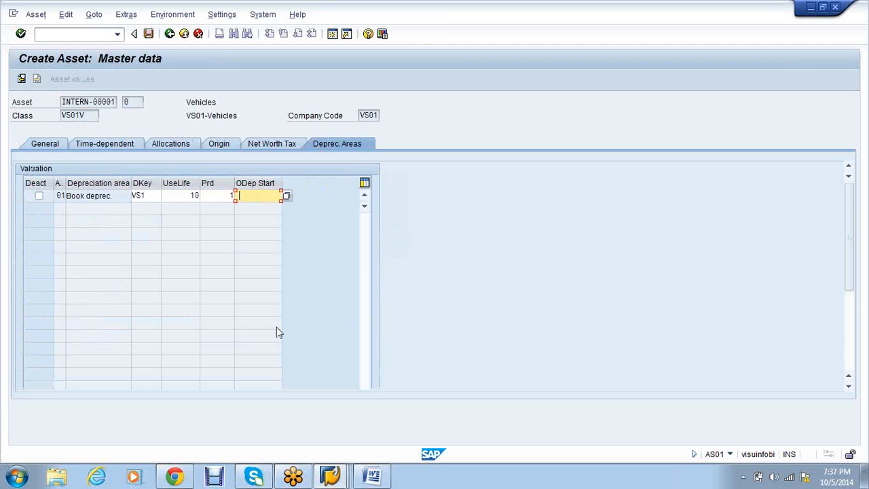
pyautogui.press('Down')
pyautogui.press('Return')
pyautogui.press('Return')
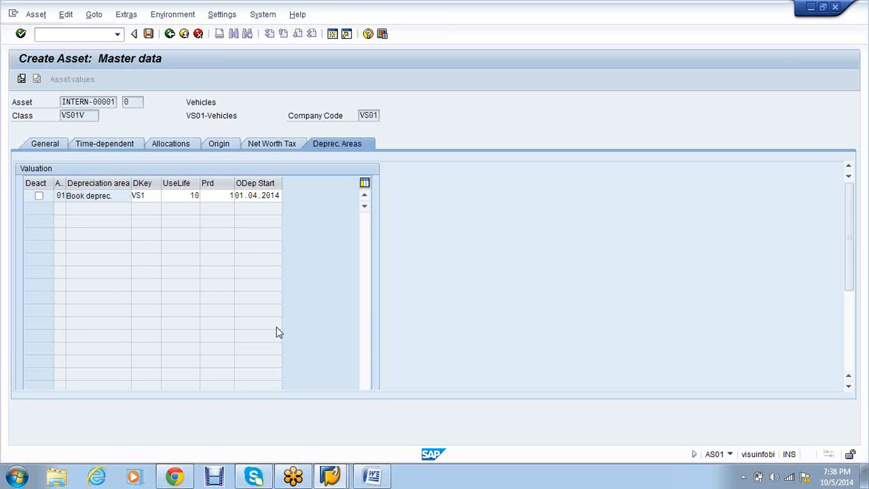
pyautogui.press('Return')
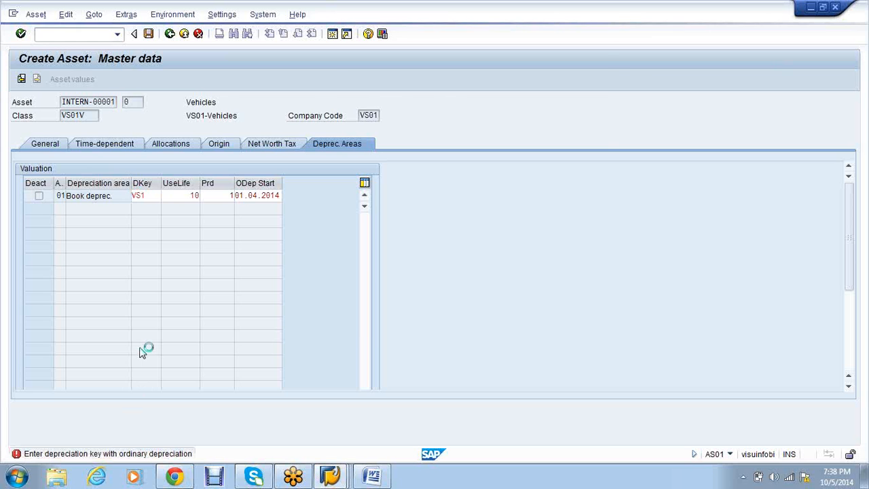
# - Read the detailed help for the depreciation key error message and return to the depreciation areas
pyautogui.press('F1')
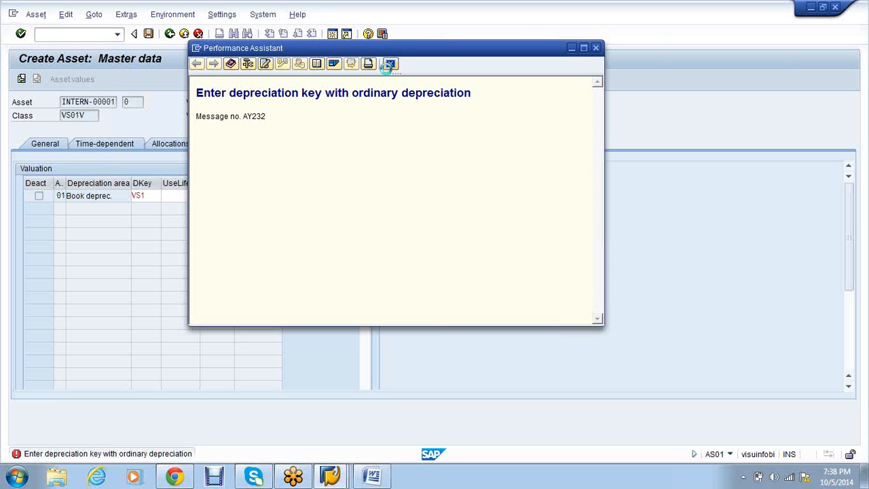
pyautogui.press('Escape')
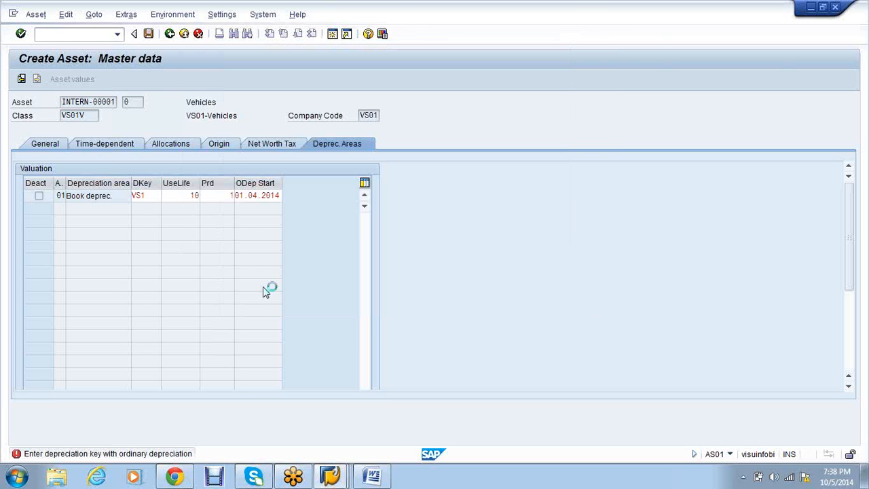
pyautogui.press('Return')
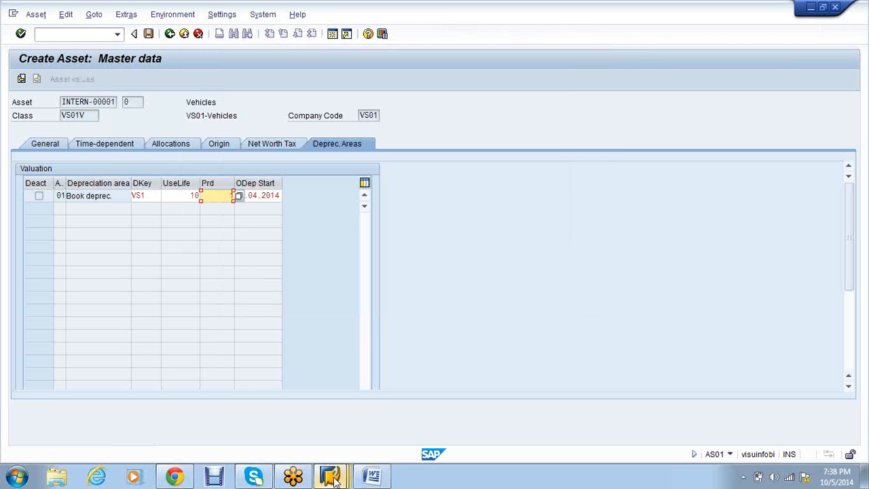
# - Open the details of multilevel method VS1 through transaction AFAMS in the other session
pyautogui.click(332, 479)
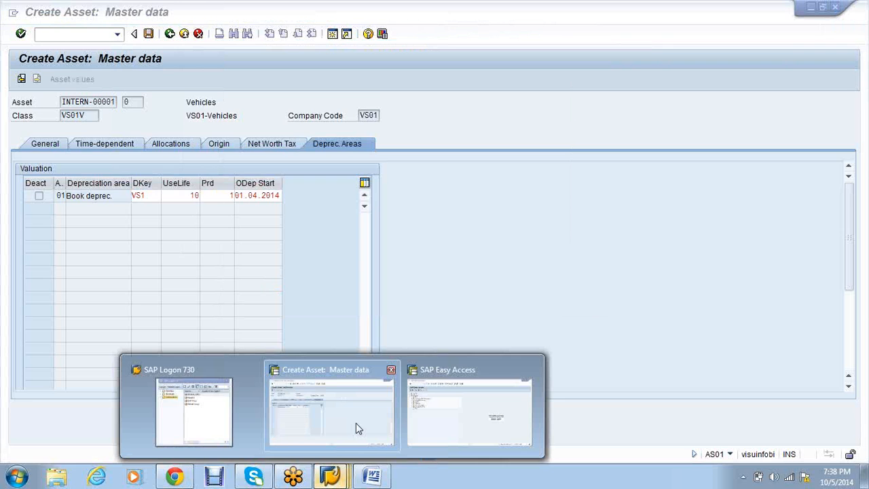
pyautogui.click(469, 411)
pyautogui.write('AFAM')
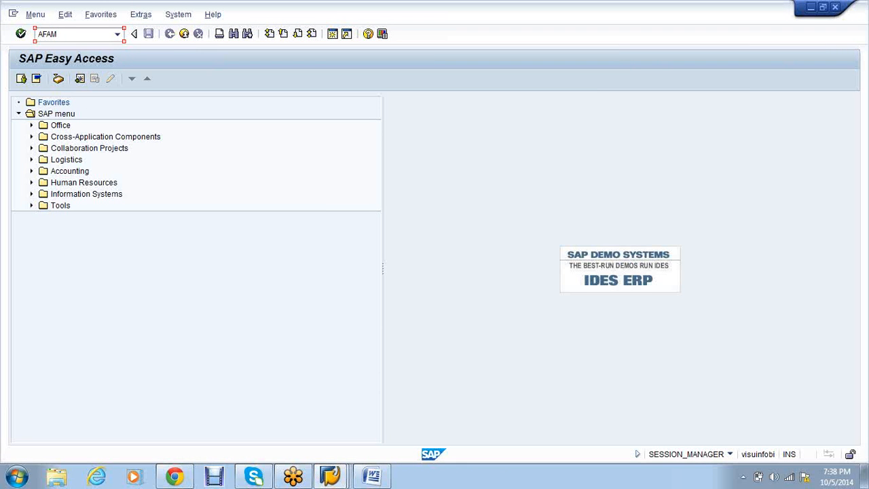
pyautogui.write('A')
pyautogui.press('Return')
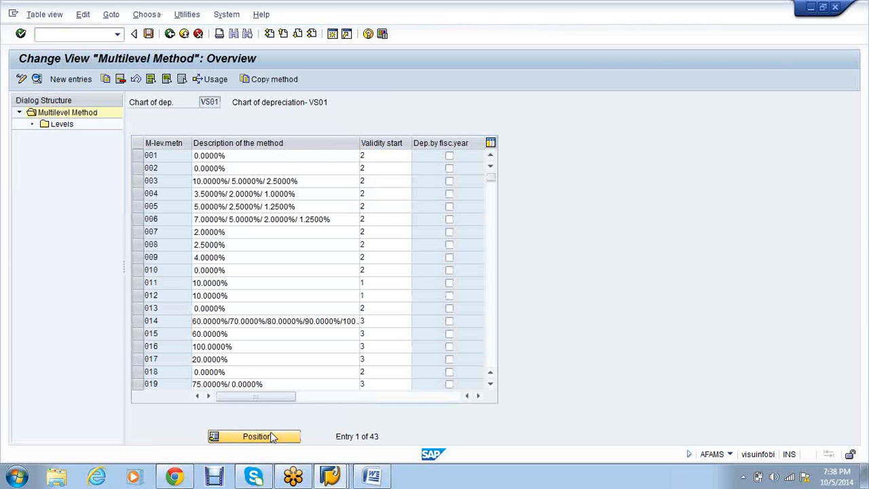
pyautogui.click(271, 437)
pyautogui.write('VS1')
pyautogui.press('Return')
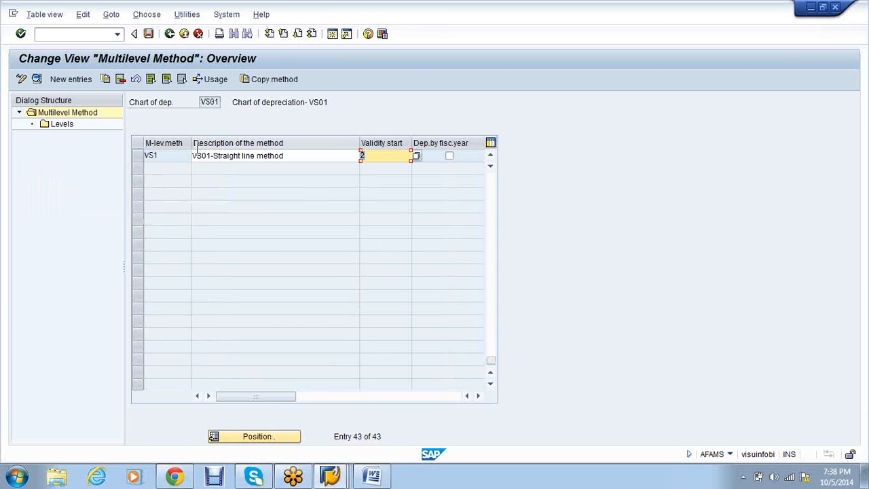
pyautogui.doubleClick(282, 157)
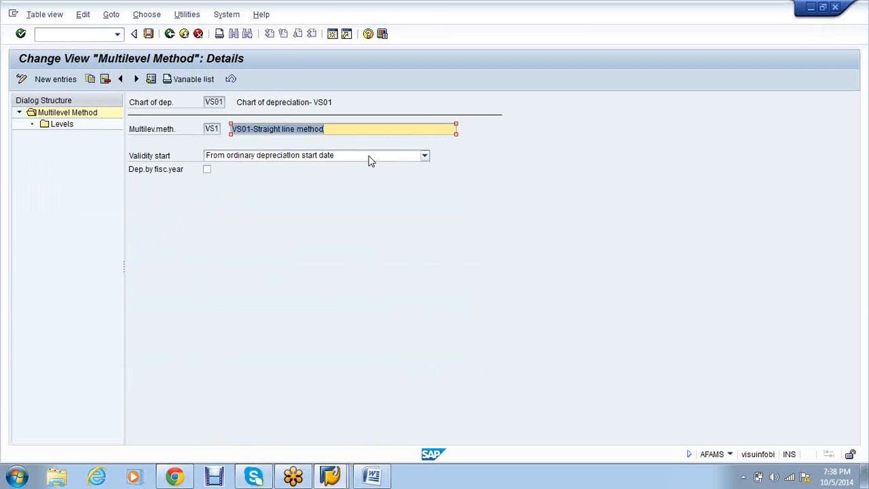
# - Review the validity start options of multilevel method VS1 and the percentage in its level entry
pyautogui.click(371, 158)
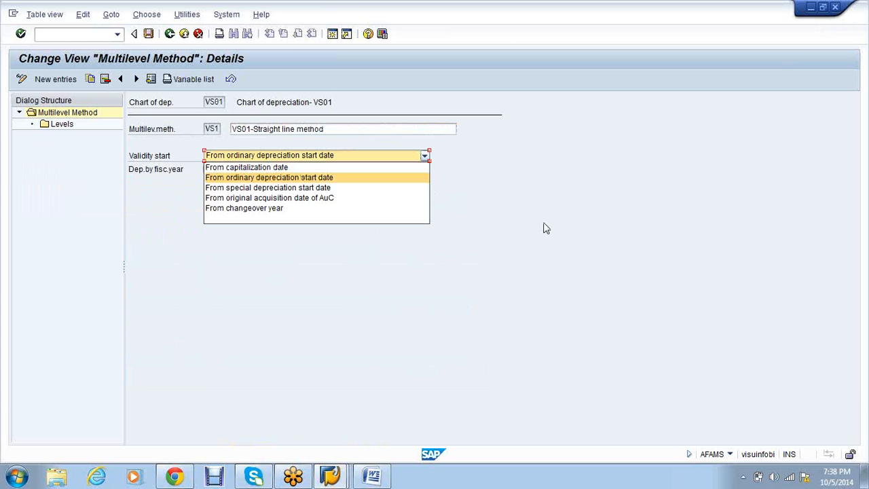
pyautogui.click(506, 239)
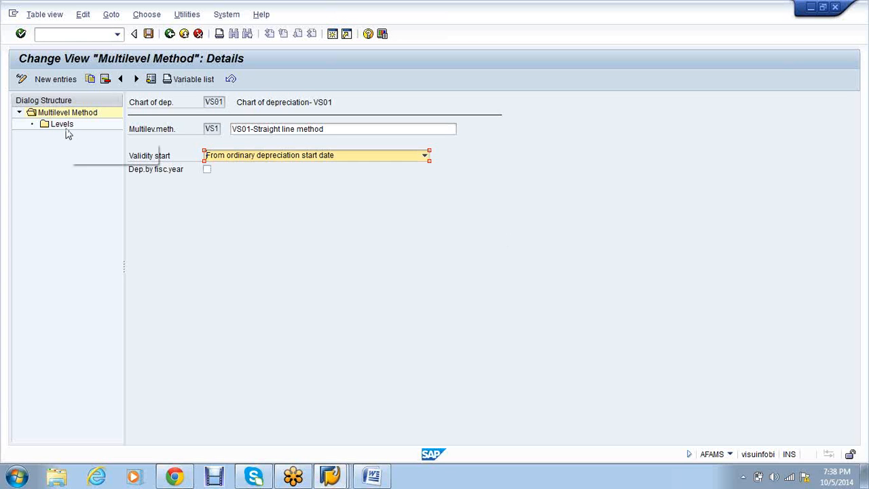
pyautogui.click(65, 129)
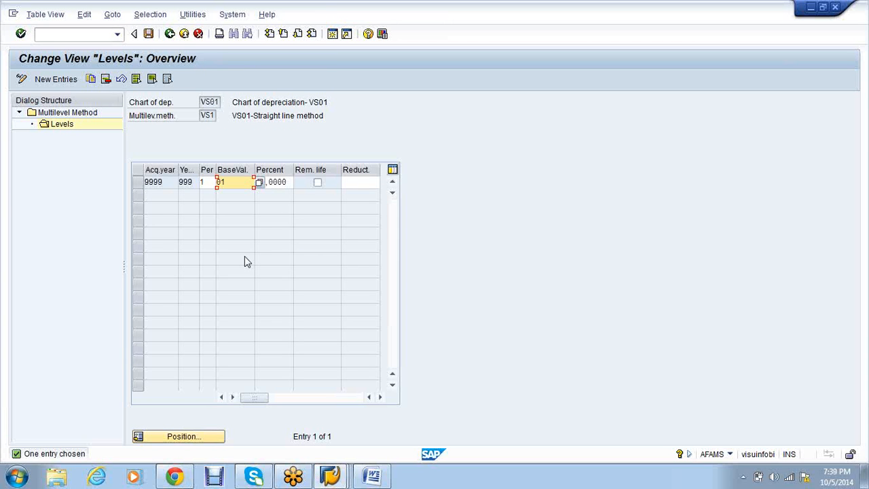
pyautogui.click(275, 182)
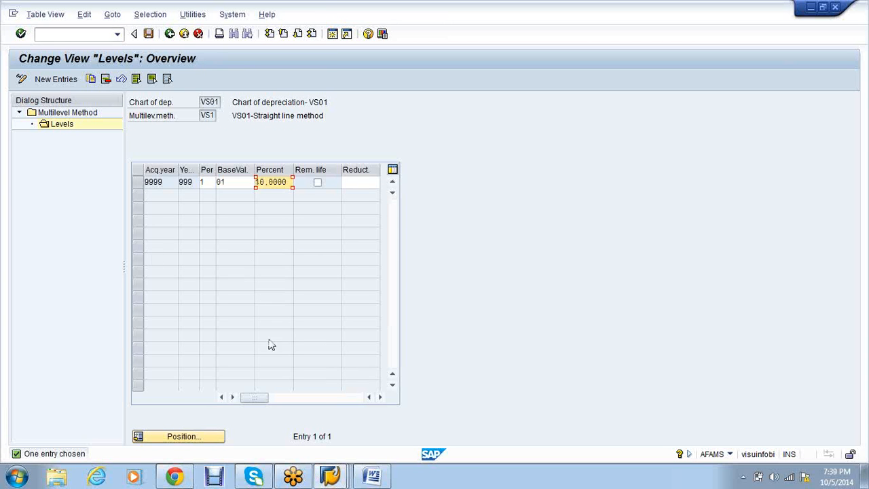
pyautogui.click(169, 34)
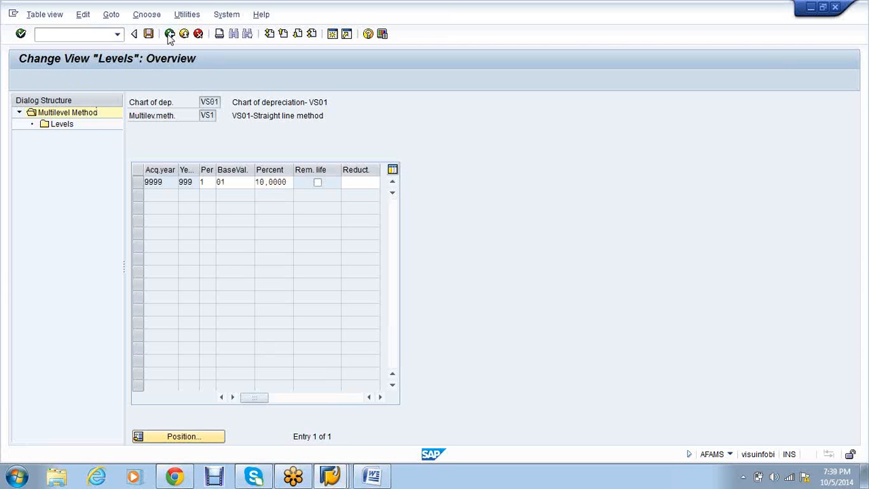
pyautogui.click(66, 34)
pyautogui.write('/NAFAMS')
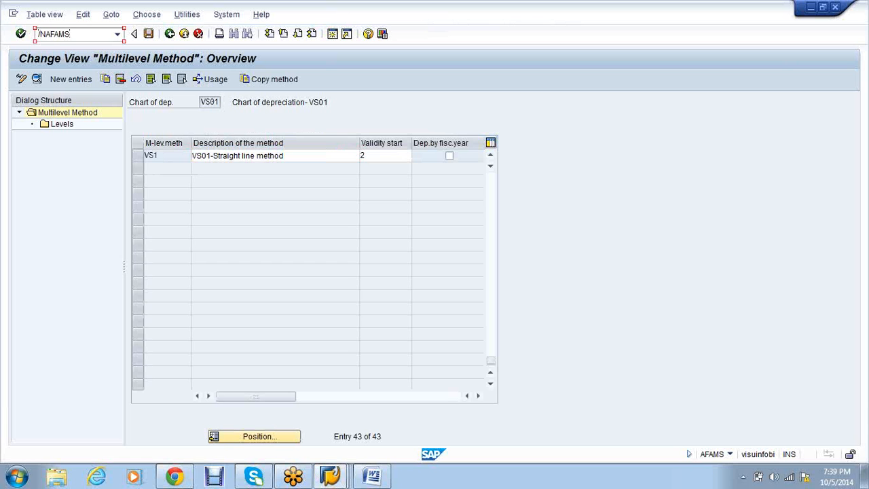
pyautogui.press('Return')
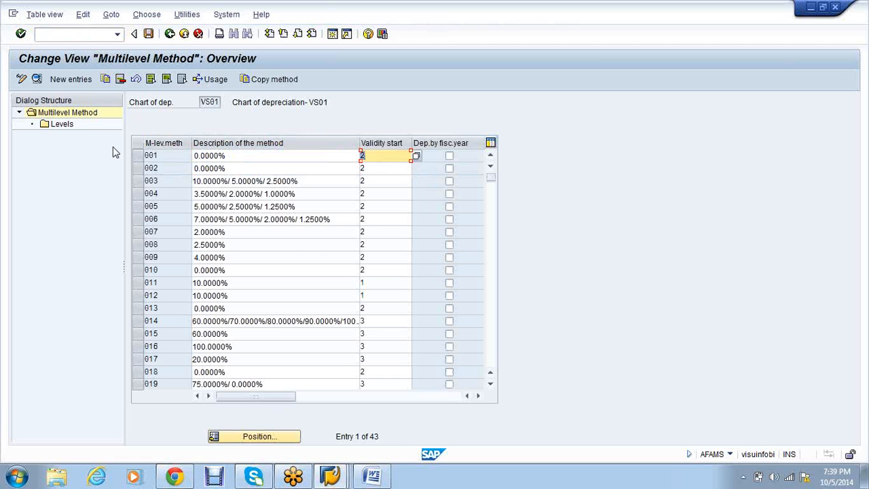
pyautogui.click(63, 35)
pyautogui.write('/NAFAMS')
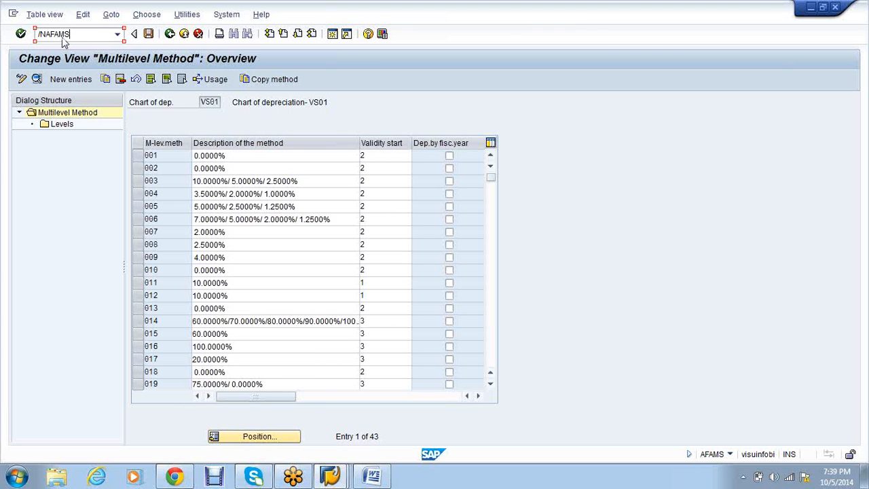
pyautogui.press('Return')
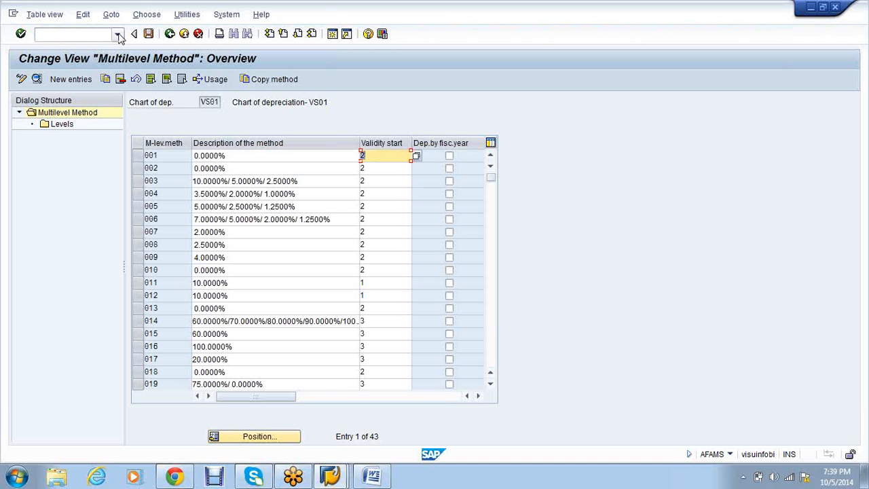
# - Open the calculation method assignment of depreciation key VS1 through transaction AFAMA
pyautogui.click(119, 35)
pyautogui.click(62, 49)
pyautogui.click(19, 33)
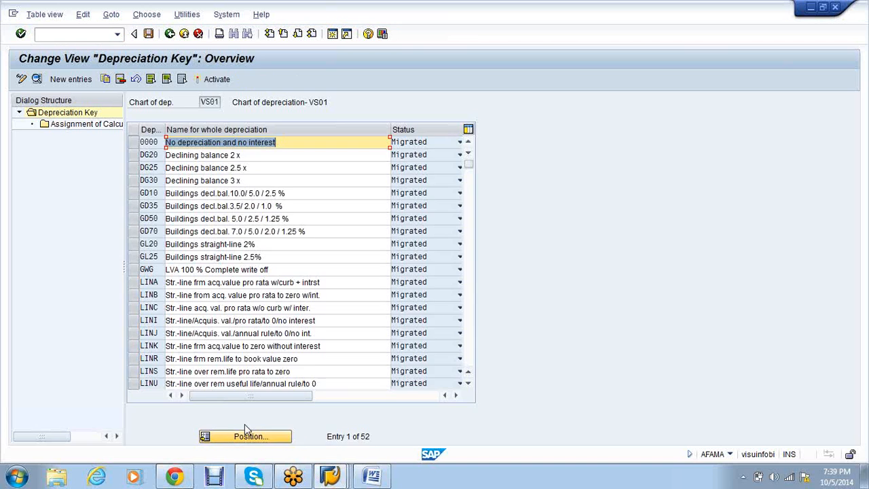
pyautogui.click(246, 436)
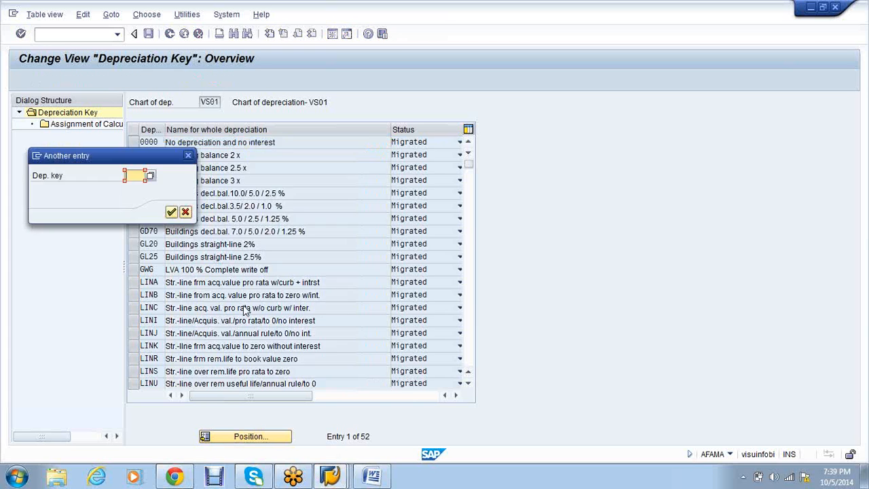
pyautogui.write('VS1')
pyautogui.press('Return')
pyautogui.doubleClick(67, 130)
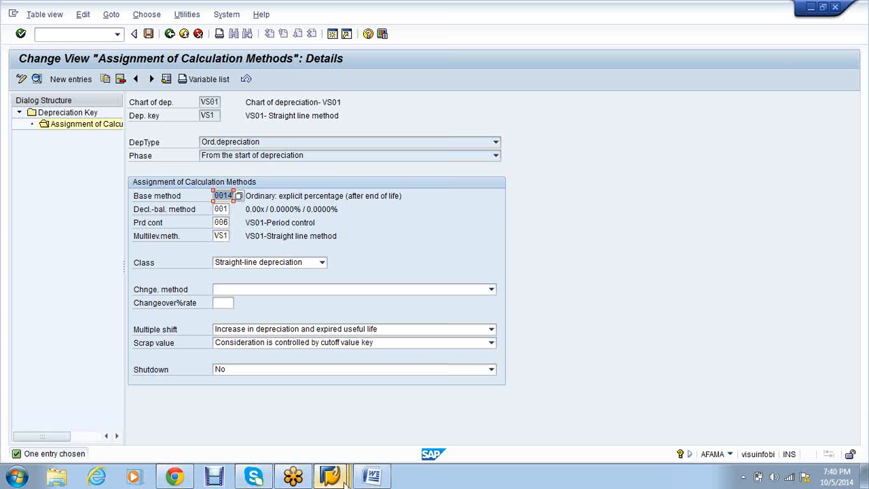
# - Return to the asset creation session, confirm the depreciation areas and reselect VS1 from the list of possible depreciation keys
pyautogui.click(346, 480)
pyautogui.moveTo(345, 478)
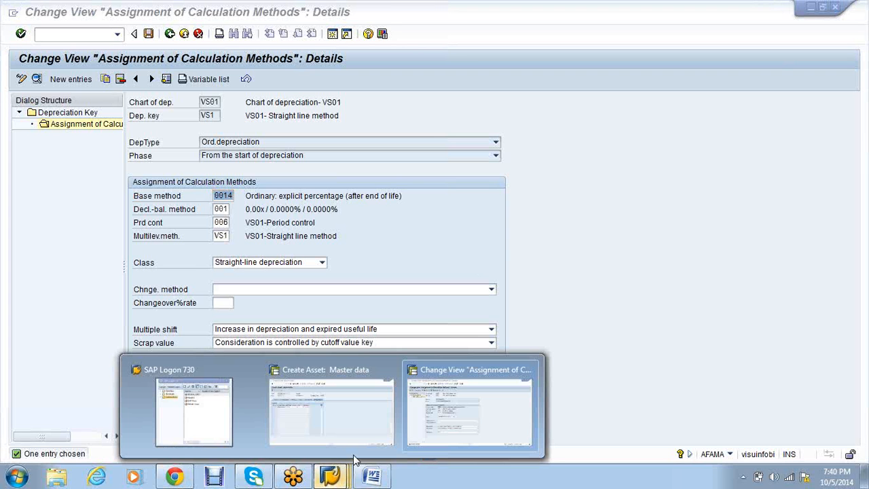
pyautogui.click(346, 411)
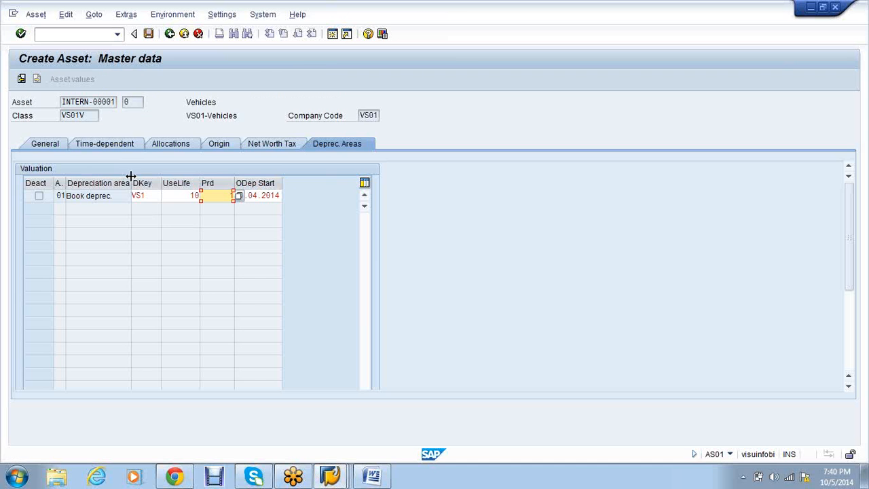
pyautogui.press('Return')
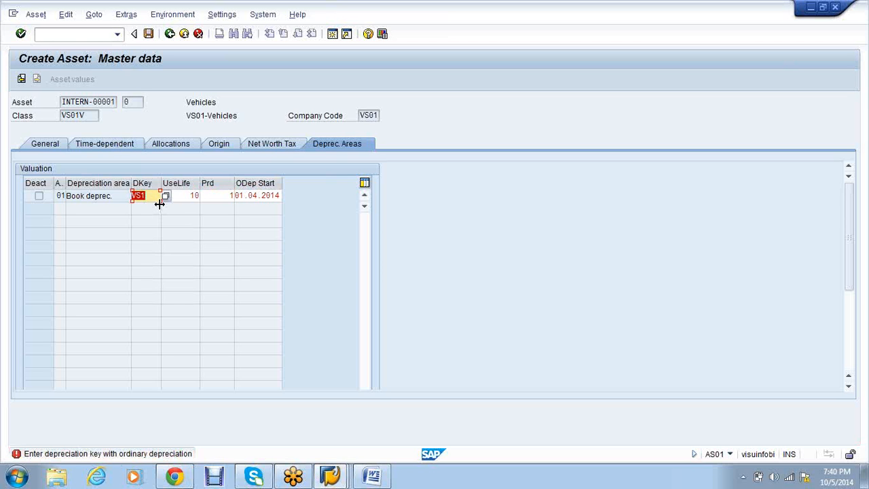
pyautogui.press('Return')
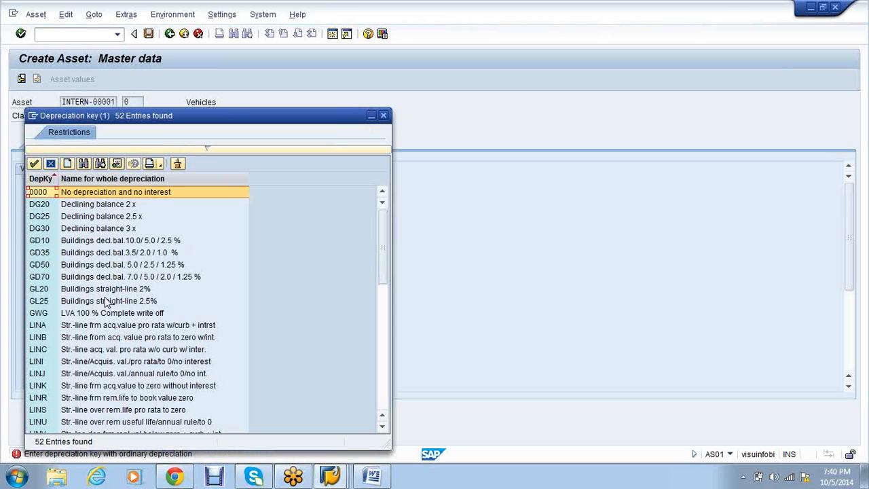
pyautogui.scroll(-10, 105, 300)
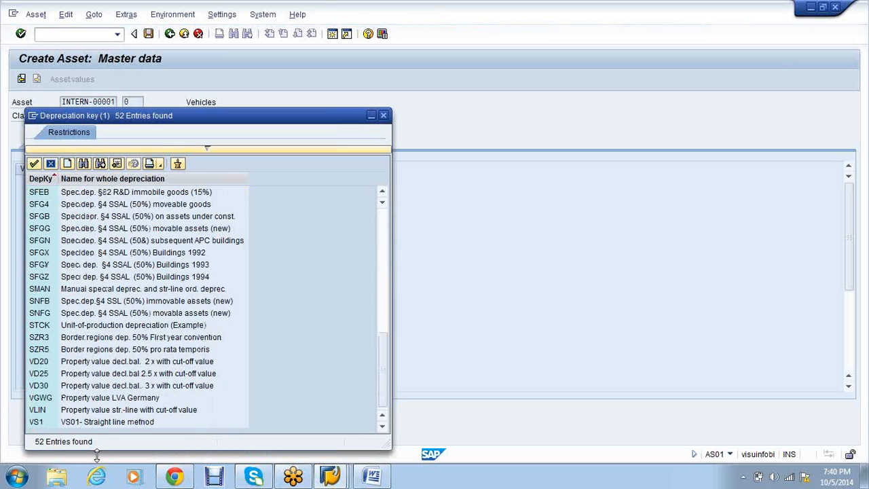
pyautogui.doubleClick(109, 422)
# - Abandon the unsaved asset, close its session and log off from the remaining SAP session
pyautogui.click(72, 35)
pyautogui.write('/n')
pyautogui.press('Return')
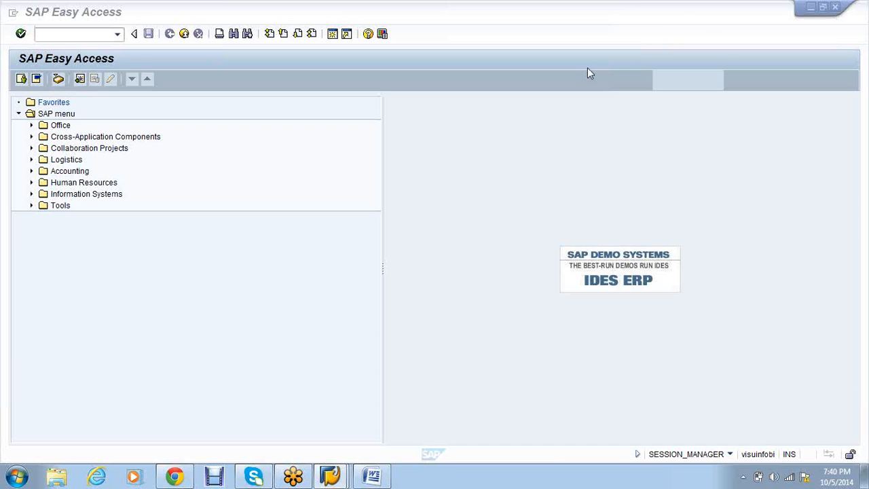
pyautogui.click(836, 7)
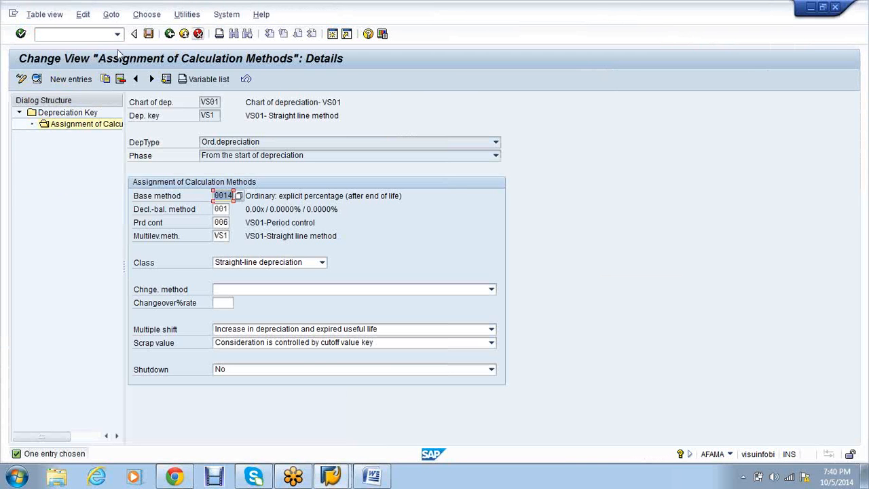
pyautogui.click(96, 34)
pyautogui.write('/NE')
pyautogui.press('Return')
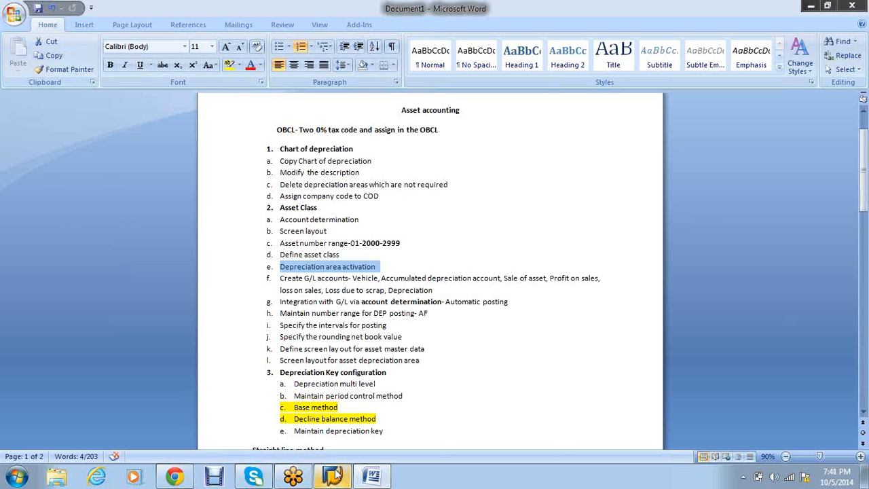
# - Log on again to client 800 with the user name and account password, and open transaction AS01
pyautogui.click(334, 474)
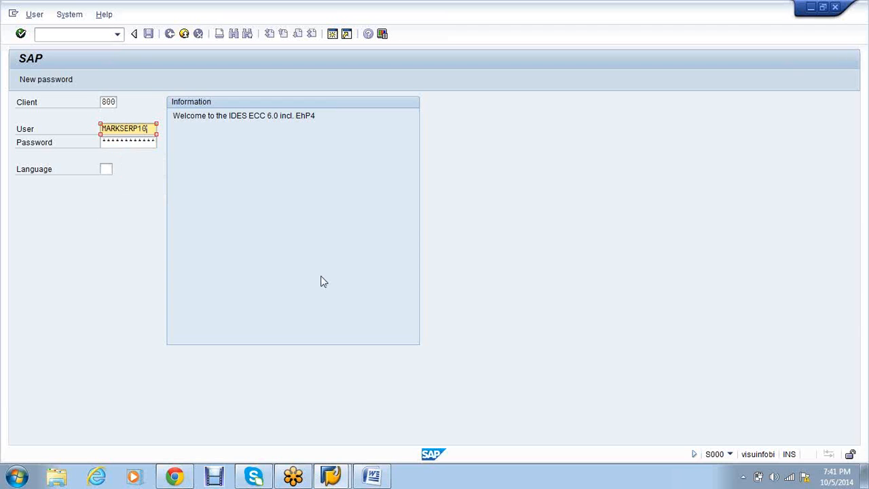
pyautogui.press('Tab')
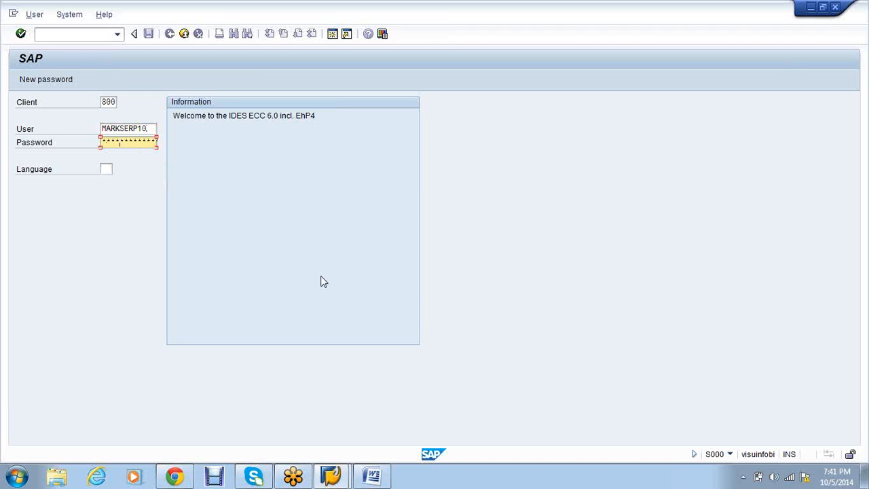
pyautogui.press('Return')
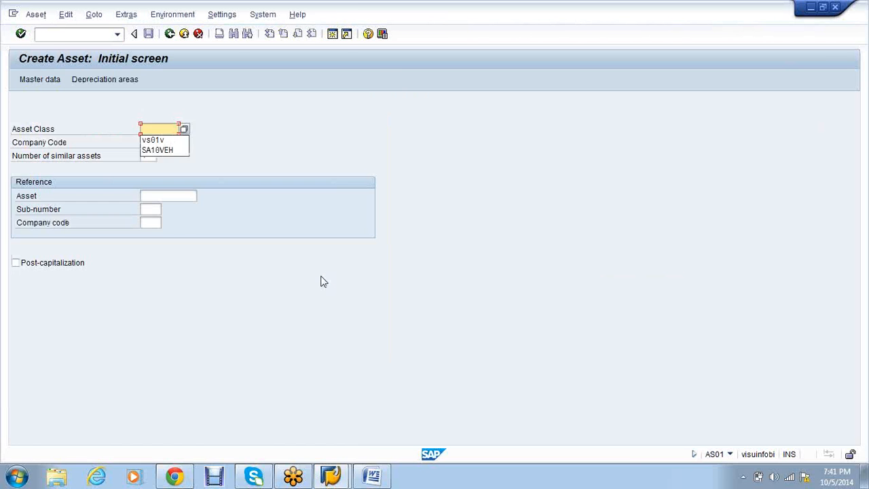
# - Start a new asset with asset class vs01v and company code vs01, and open its master data
pyautogui.press('Delete')
pyautogui.press('Delete')
pyautogui.press('Delete')
pyautogui.press('Delete')
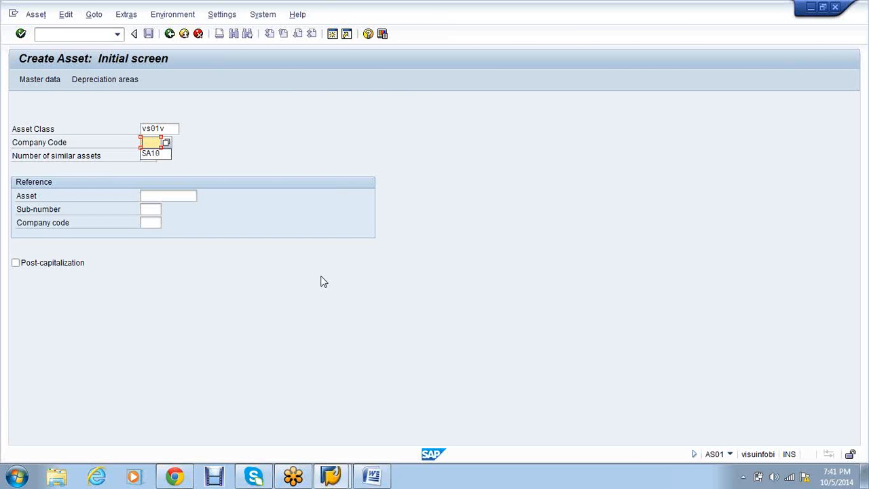
pyautogui.write('vs10')
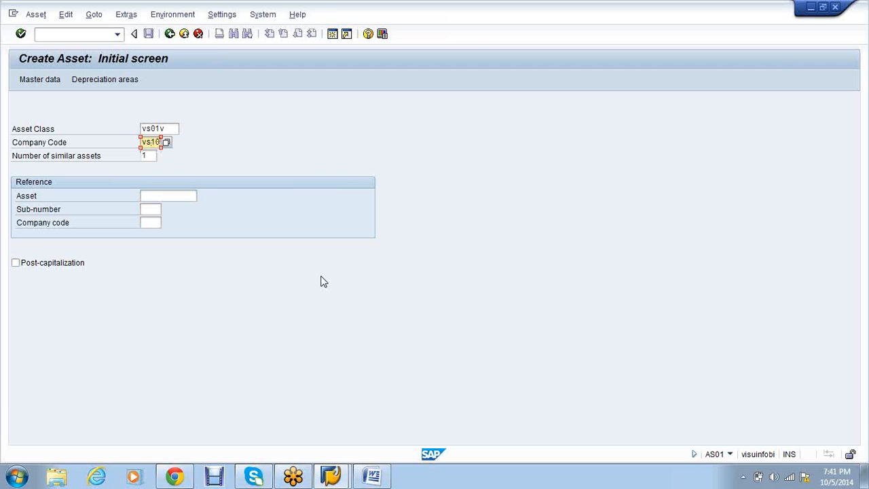
pyautogui.press('BackSpace')
pyautogui.press('BackSpace')
pyautogui.write('01')
pyautogui.press('Return')
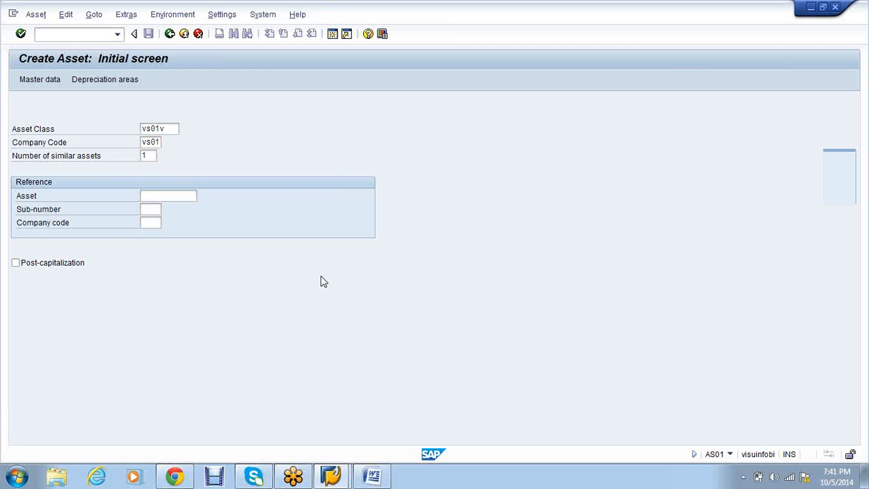
# - Set the vehicles asset's capitalization date to 01.04.2014 and confirm the general data
pyautogui.press('Down')
pyautogui.press('Down')
pyautogui.press('Down')
pyautogui.press('Down')
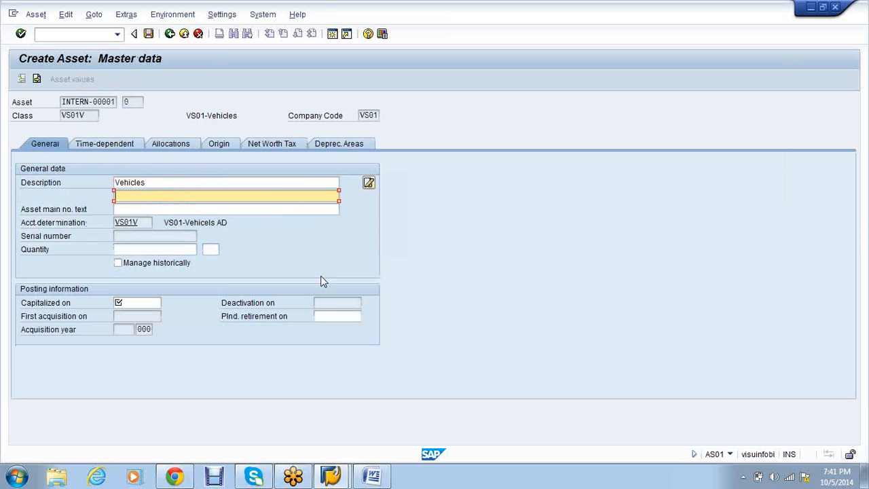
pyautogui.press('Down')
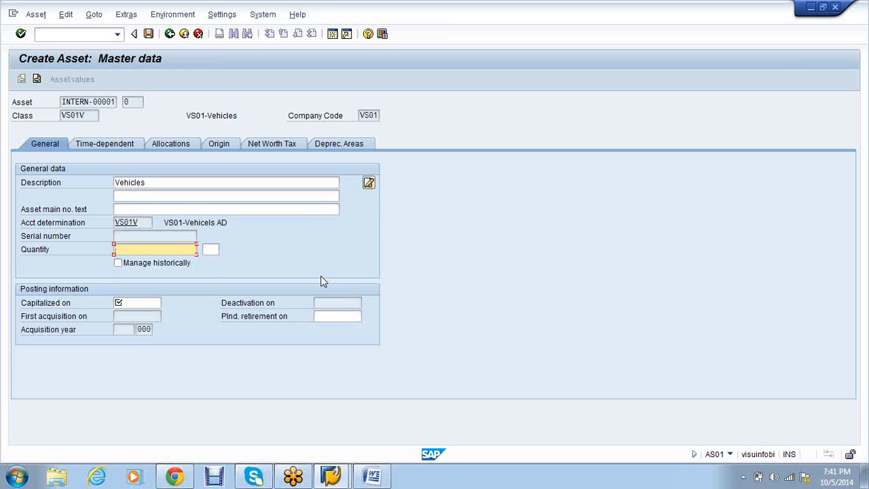
pyautogui.press('Down')
pyautogui.press('Down')
pyautogui.press('space')
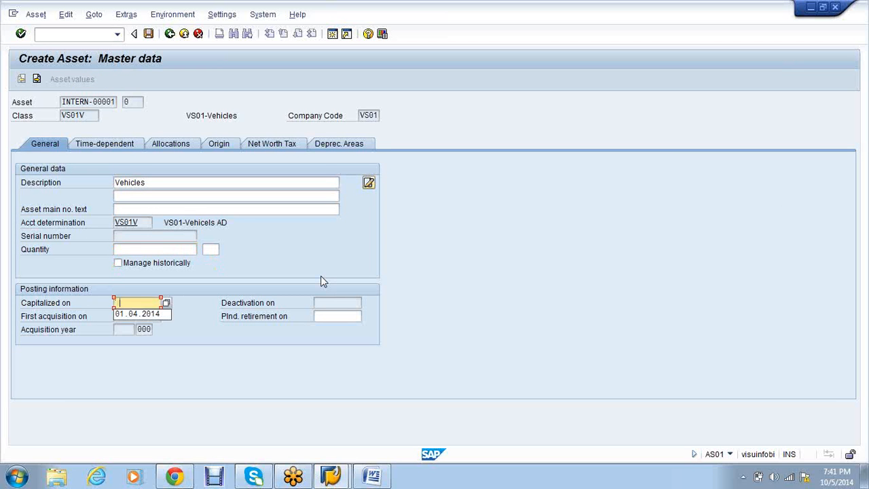
pyautogui.press('Down')
pyautogui.press('Return')
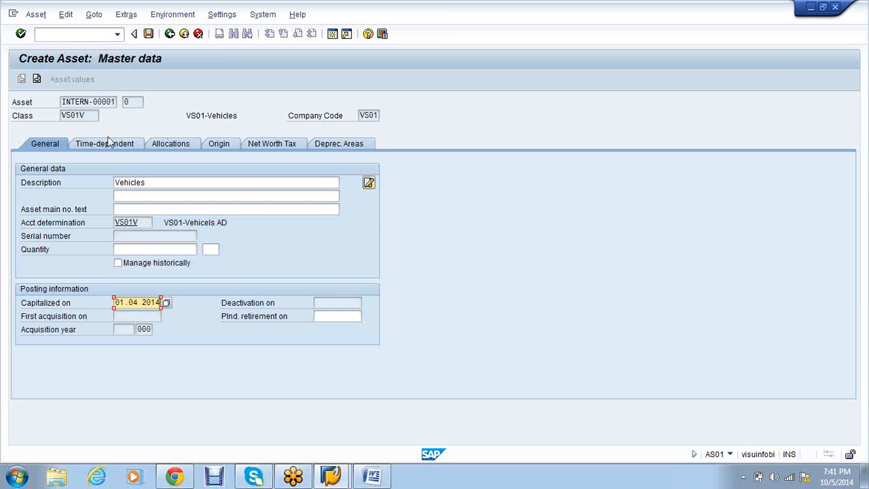
pyautogui.press('Return')
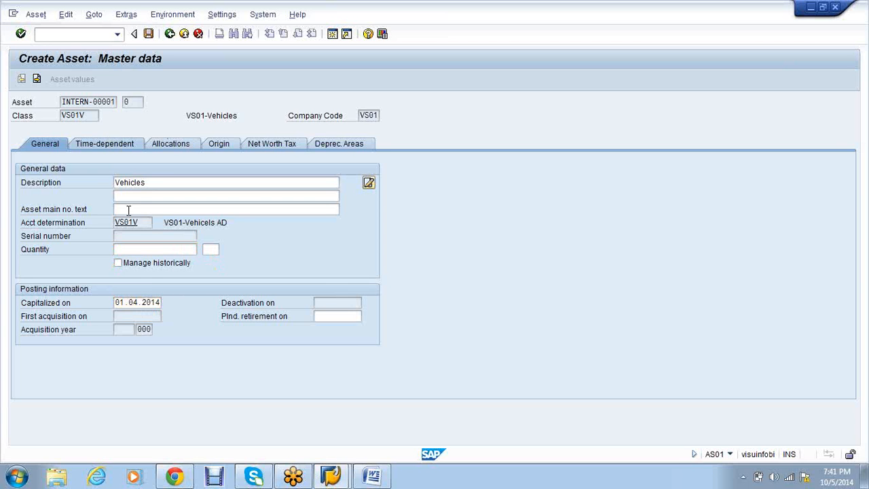
pyautogui.press('Return')
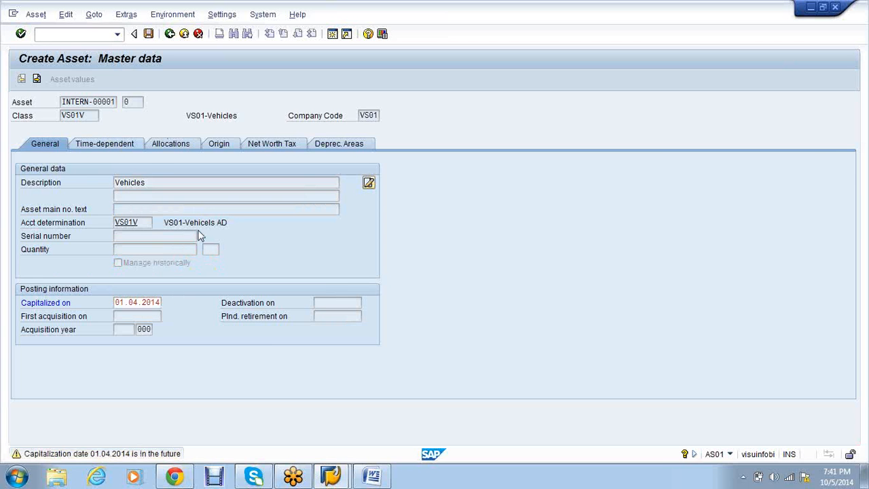
pyautogui.click(125, 182)
pyautogui.click(135, 194)
# - Set the book depreciation area's useful life to 10 and ordinary depreciation start to 01.04.2014, and confirm the entries
pyautogui.click(336, 146)
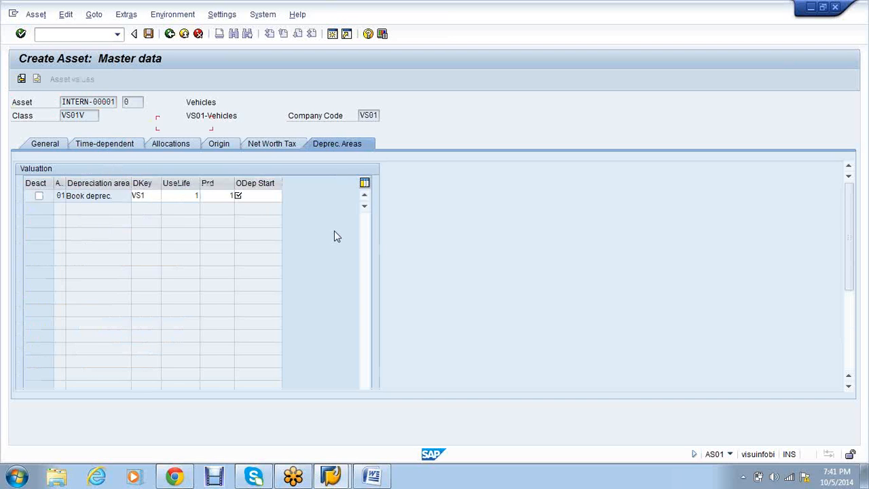
pyautogui.click(193, 200)
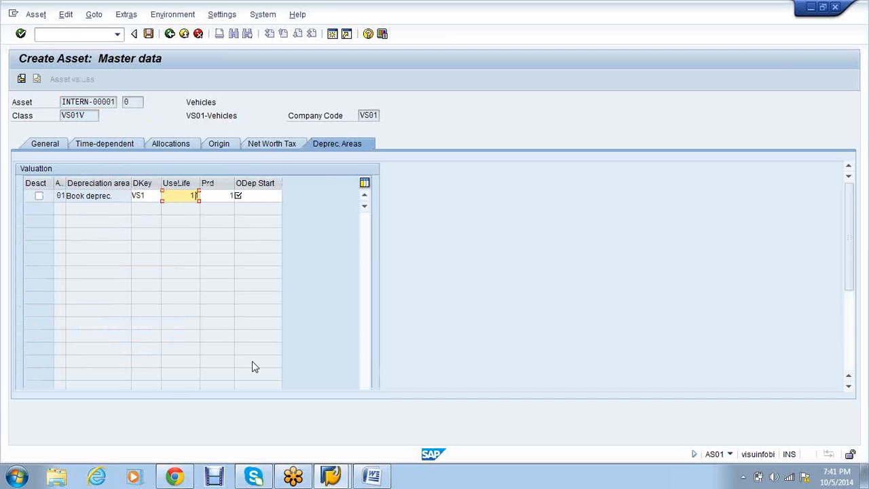
pyautogui.write('0')
pyautogui.press('Tab')
pyautogui.press('Tab')
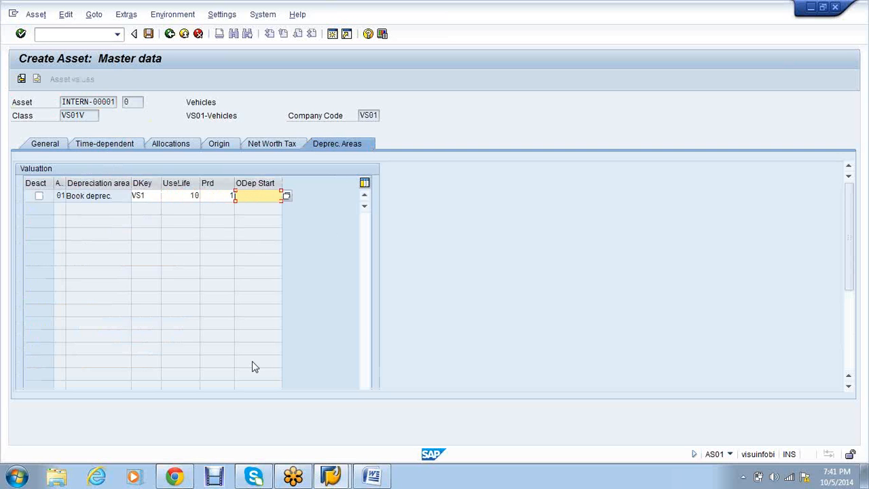
pyautogui.write('0')
pyautogui.press('Down')
pyautogui.press('Return')
pyautogui.press('Return')
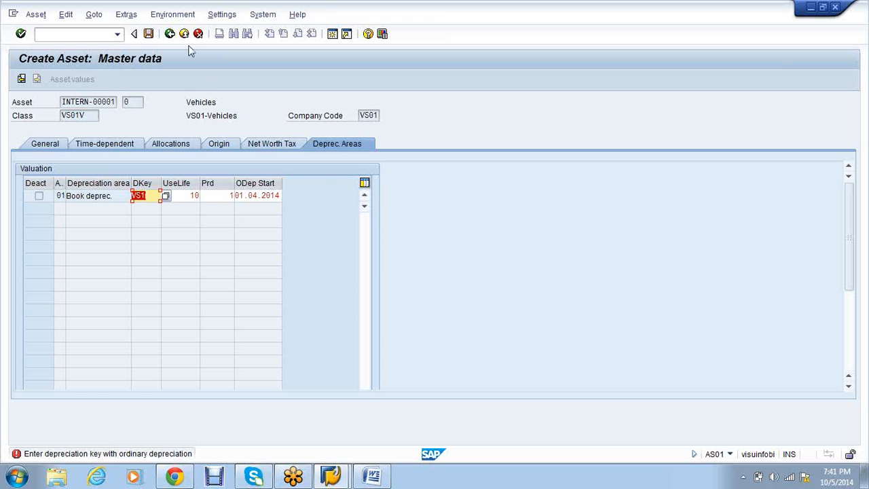
# - Open transaction AFAMS for chart of depreciation vs01 and position the multilevel methods list at VS1
pyautogui.click(59, 34)
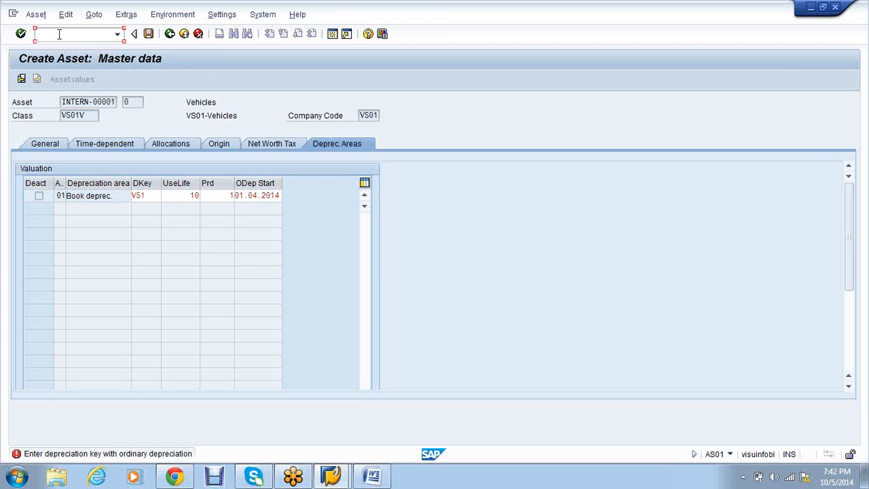
pyautogui.write('/nafam')
pyautogui.write('a')
pyautogui.press('Return')
pyautogui.write('vs01')
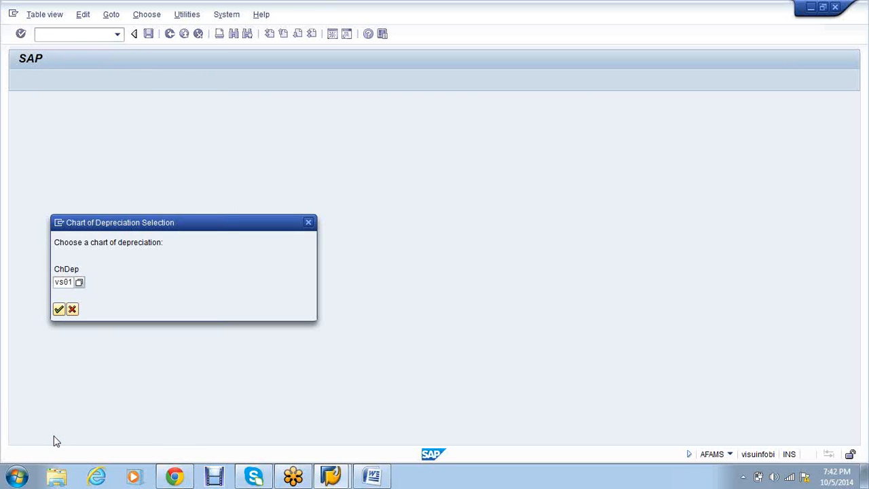
pyautogui.press('Return')
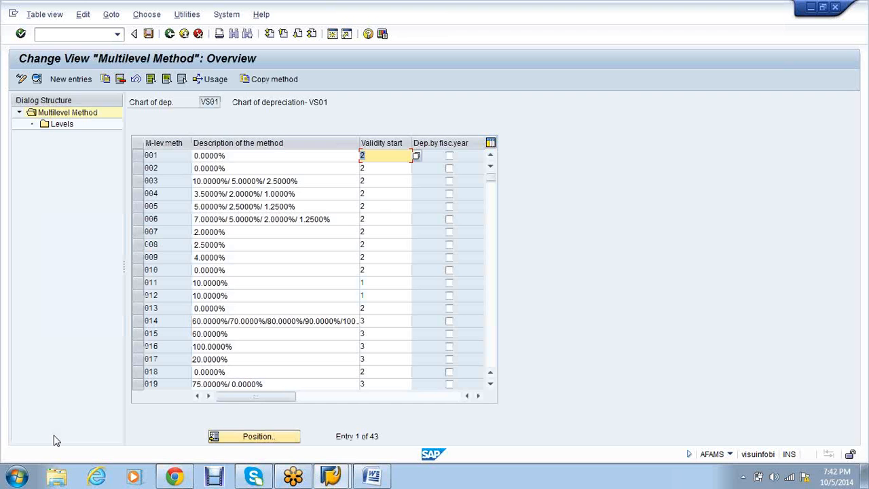
pyautogui.click(239, 440)
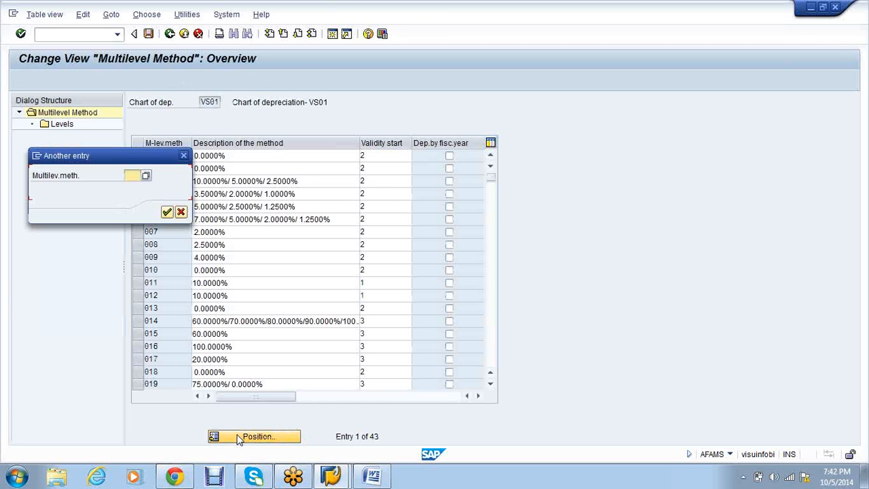
pyautogui.write('vs01')
pyautogui.press('Return')
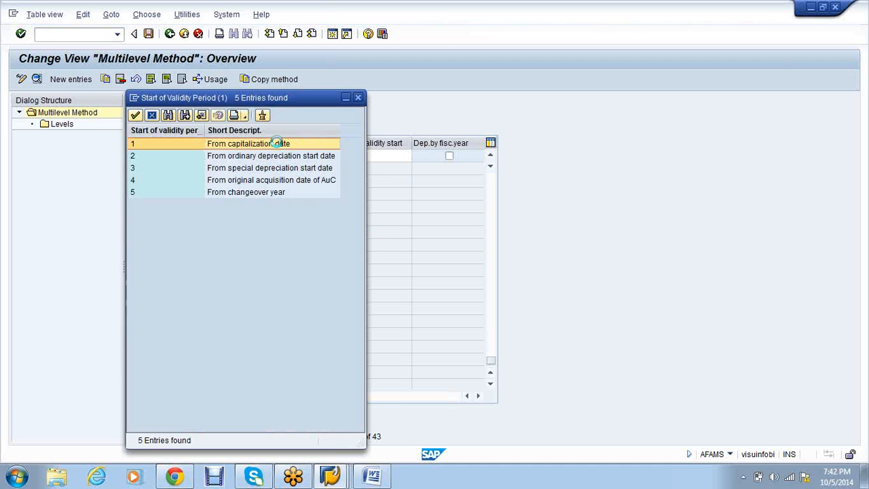
# - Set the validity start of multilevel method VS1 to 1, from capitalization date
pyautogui.doubleClick(284, 155)
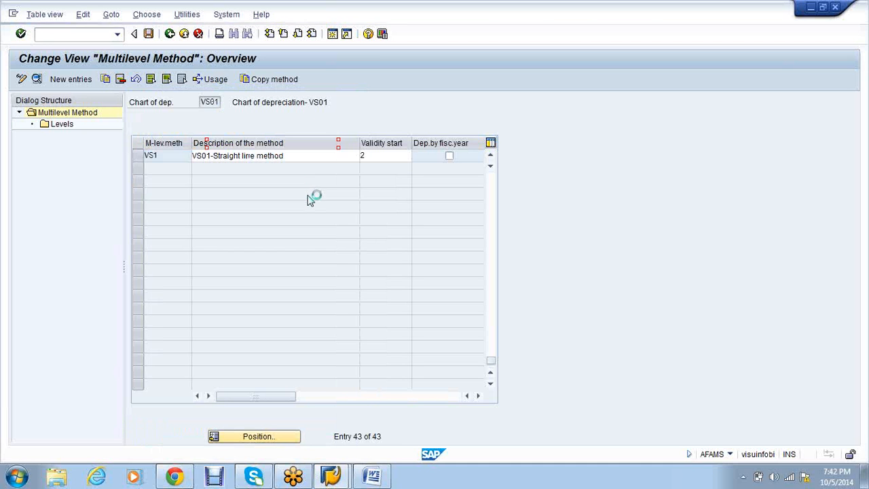
pyautogui.write('1')
pyautogui.press('Return')
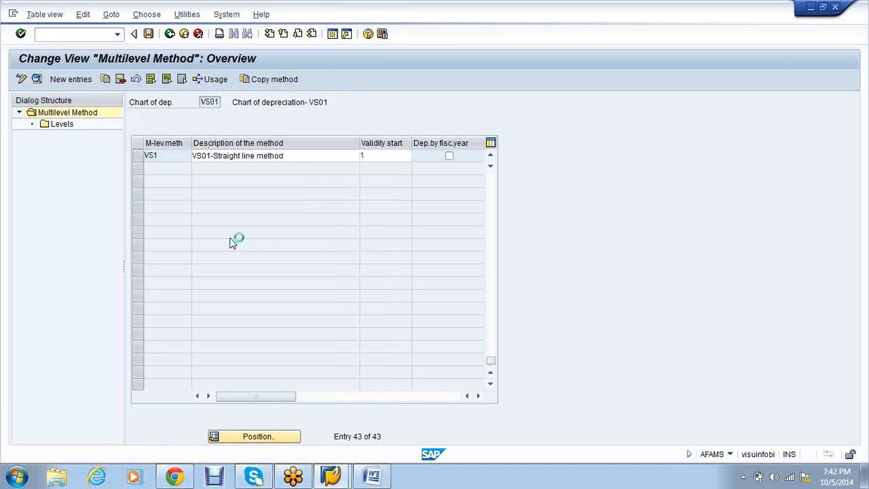
pyautogui.click(186, 213)
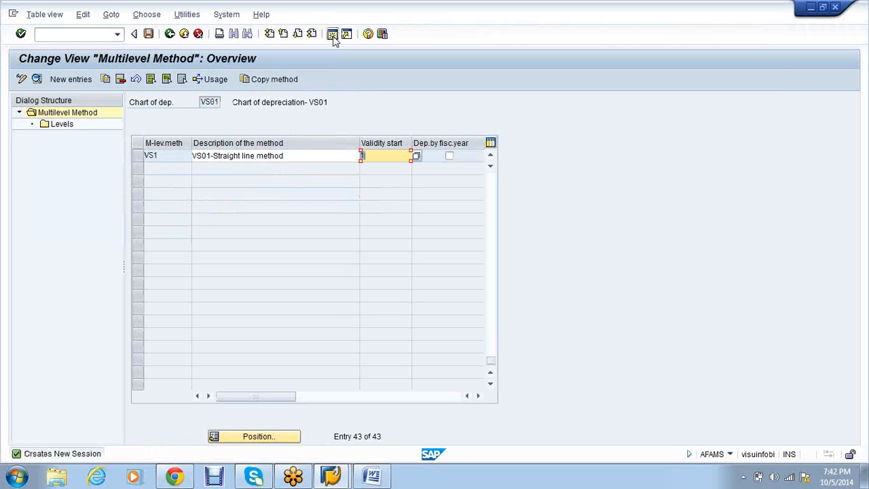
# - Start transaction AS01 in a new session and open the master data of a new VS01V asset in company code VS01
pyautogui.click(333, 34)
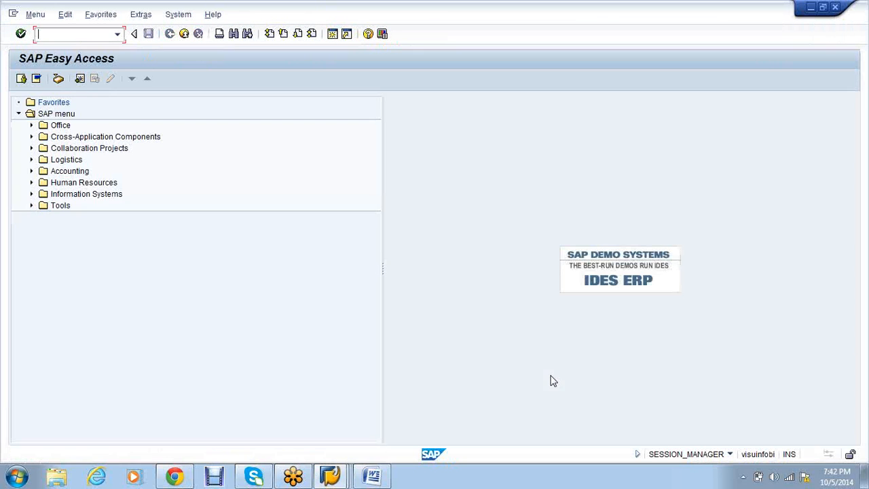
pyautogui.write('as01')
pyautogui.press('Return')
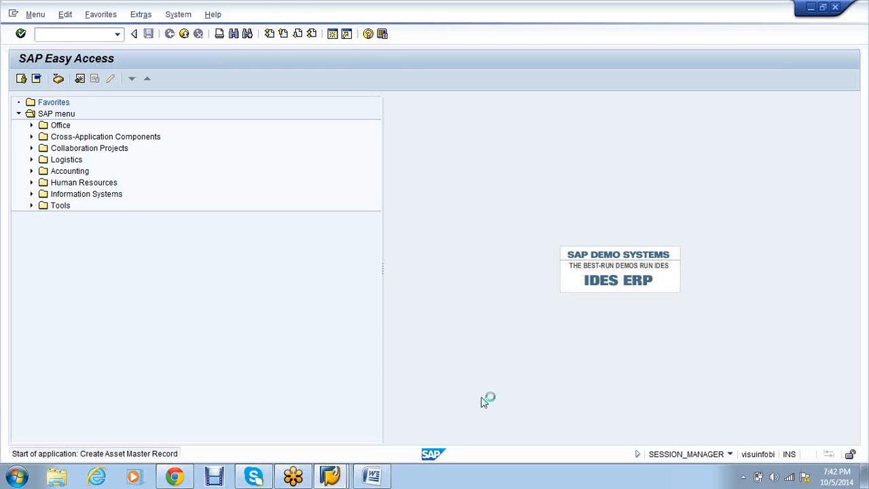
pyautogui.press('Return')
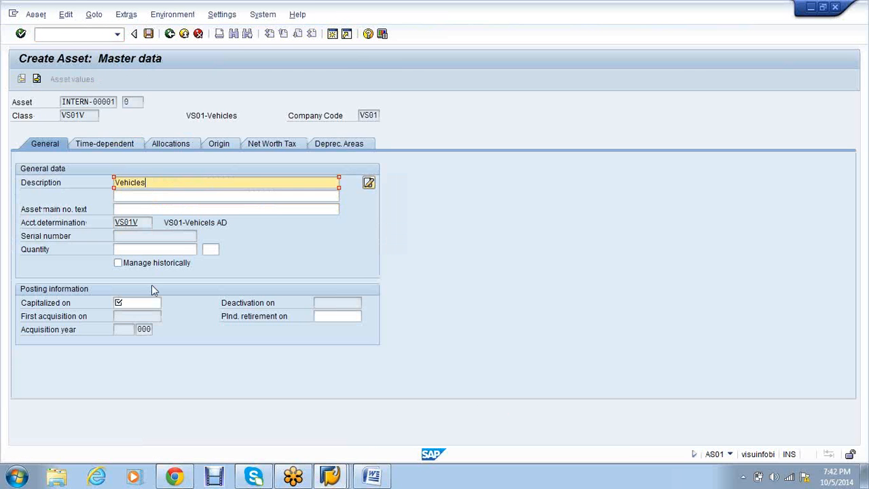
# - Set the new vehicles asset's capitalization date to 01.04.2014, accept it, and move on to the time-dependent data
pyautogui.click(145, 302)
pyautogui.click(145, 317)
pyautogui.click(120, 145)
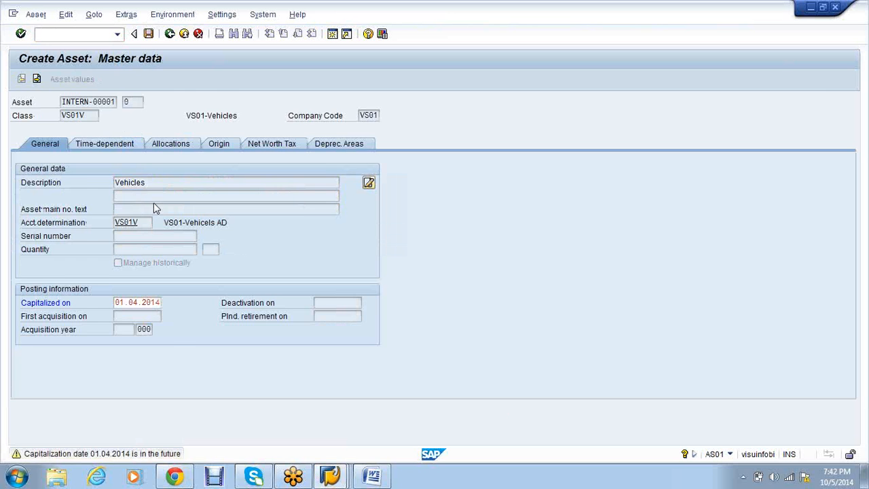
pyautogui.press('Return')
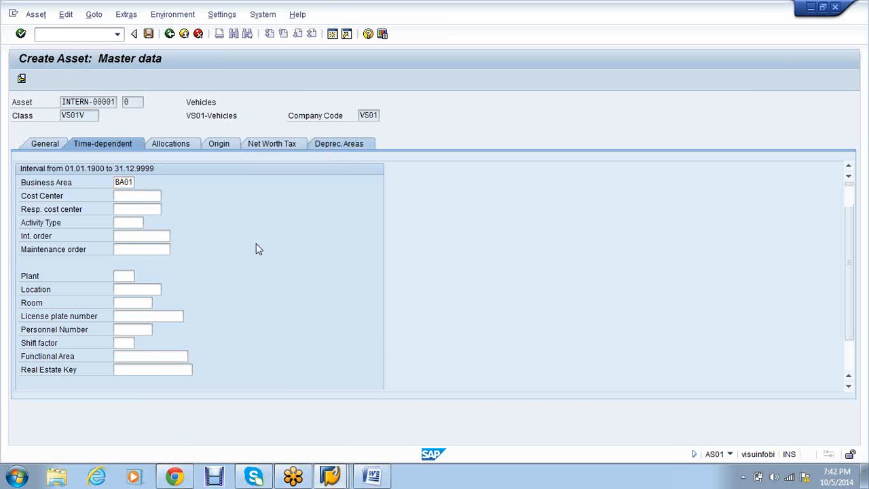
# - In the asset's book depreciation area, set the useful life periods to 10 and ordinary depreciation start to 01.04.2014, and confirm
pyautogui.click(225, 197)
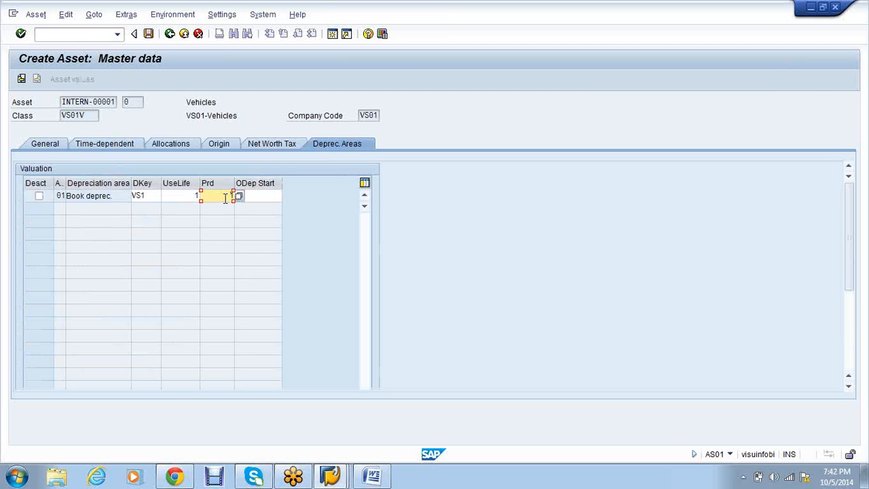
pyautogui.write('10')
pyautogui.press('Tab')
pyautogui.press('Down')
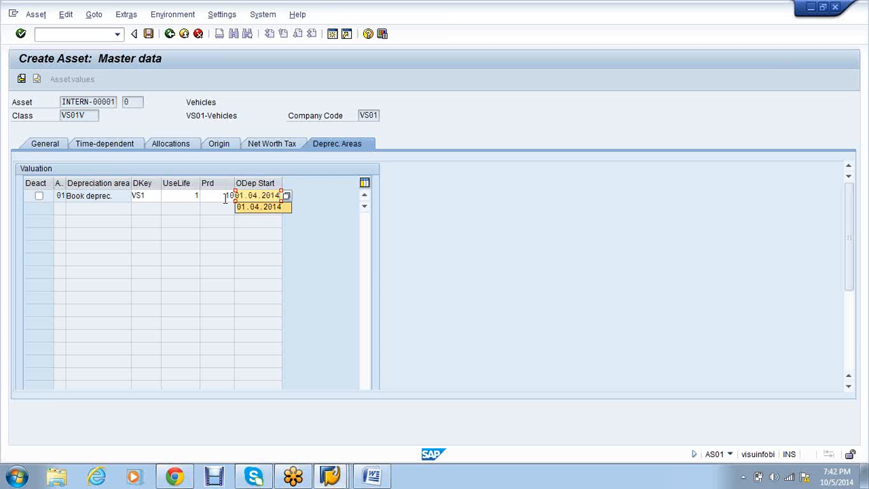
pyautogui.press('Return')
pyautogui.press('Return')
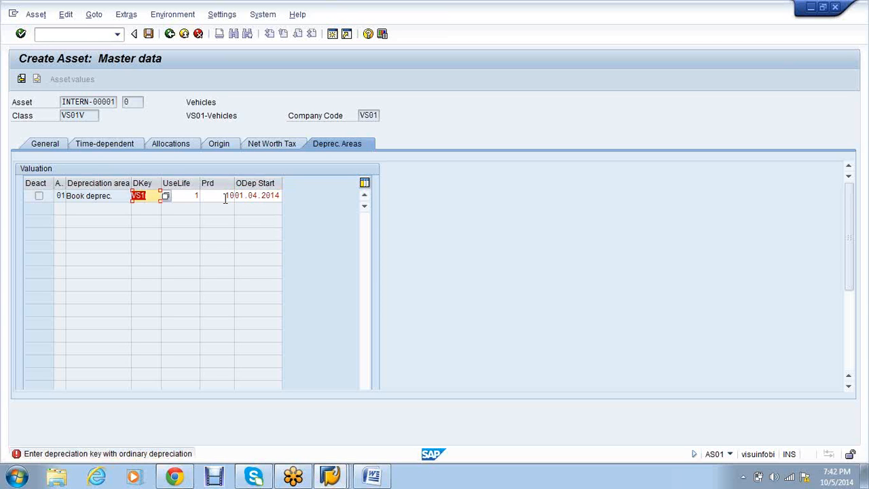
# - Return to the multilevel method session, set VS1's validity start to 2, from ordinary depreciation start date, and save
pyautogui.click(343, 481)
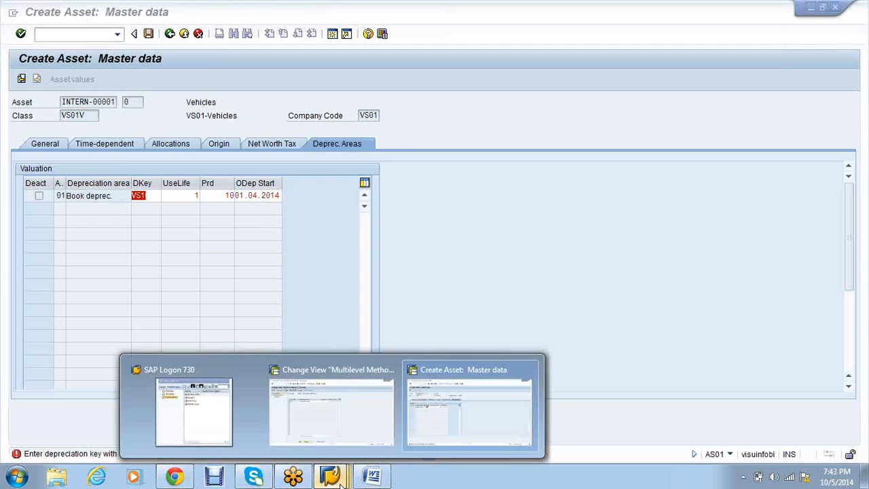
pyautogui.click(330, 403)
pyautogui.click(416, 157)
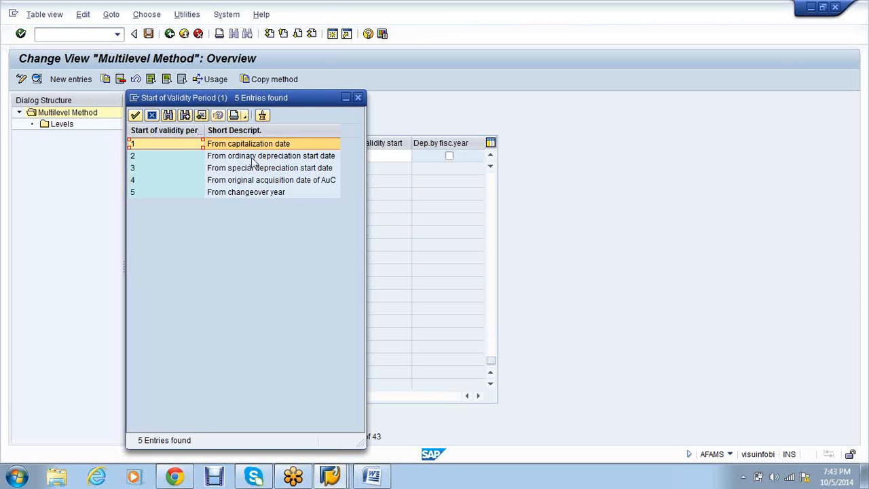
pyautogui.click(253, 156)
pyautogui.doubleClick(251, 158)
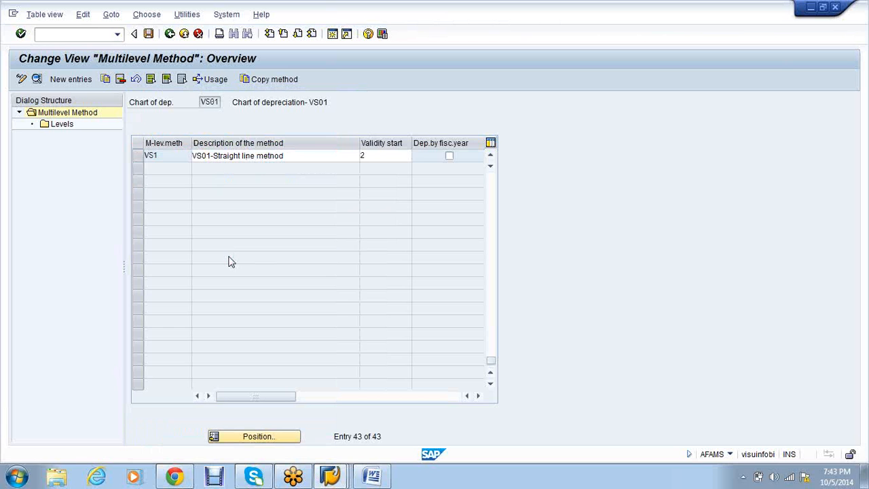
pyautogui.hotkey('ctrl', 's')
# - Open the levels of multilevel method VS1, set the period to 10, save, and return to the methods overview
pyautogui.click(139, 157)
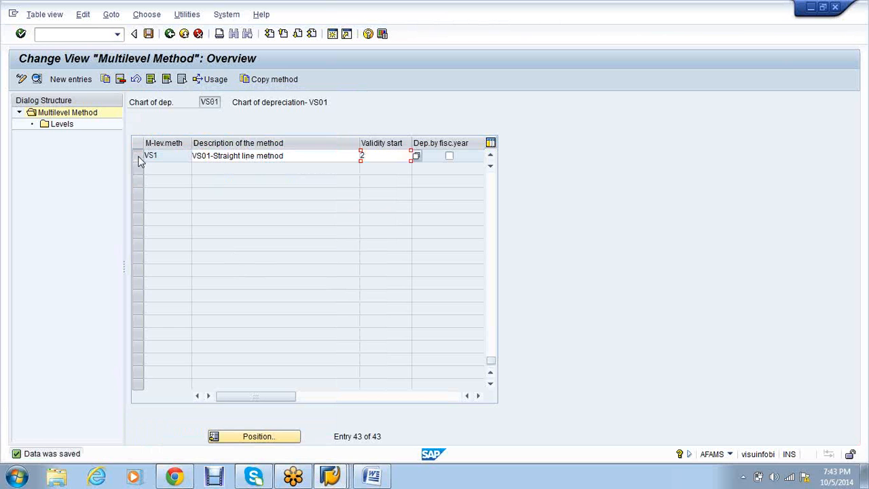
pyautogui.doubleClick(68, 126)
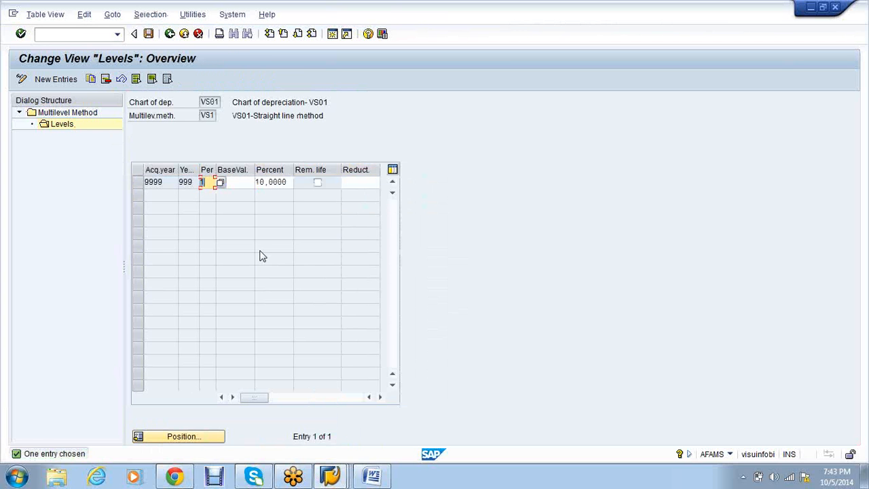
pyautogui.write('0')
pyautogui.press('Return')
pyautogui.press('Return')
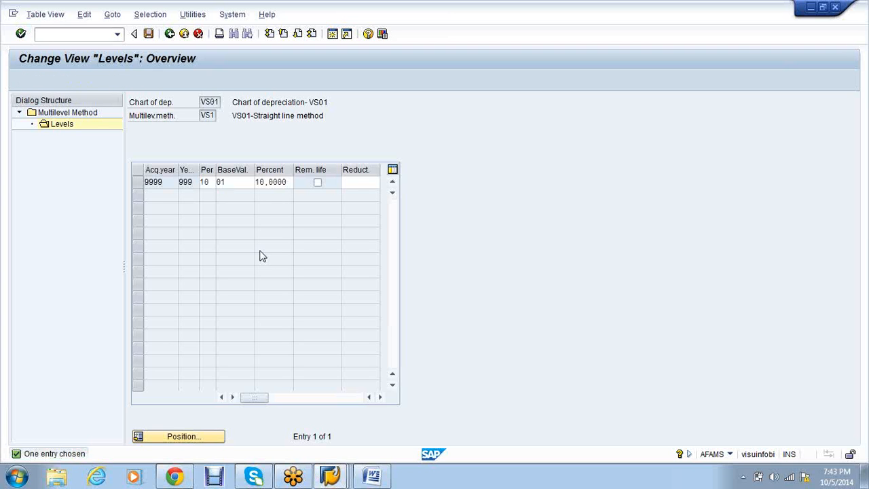
pyautogui.hotkey('ctrl', 's')
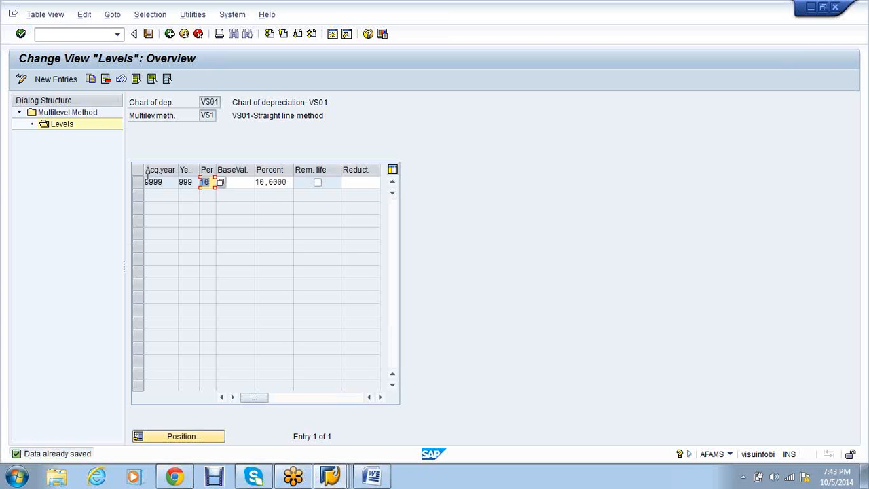
pyautogui.click(169, 33)
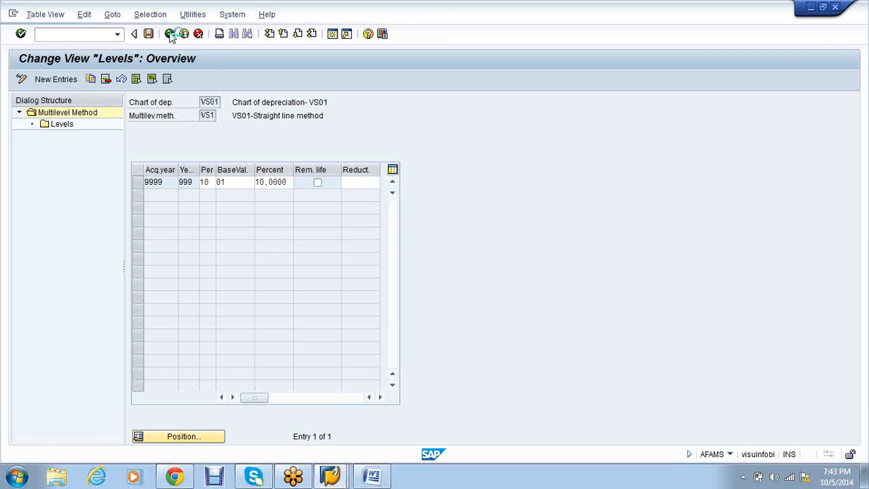
# - Open transaction AFAMP to review the period control methods for chart of depreciation VS01
pyautogui.click(105, 37)
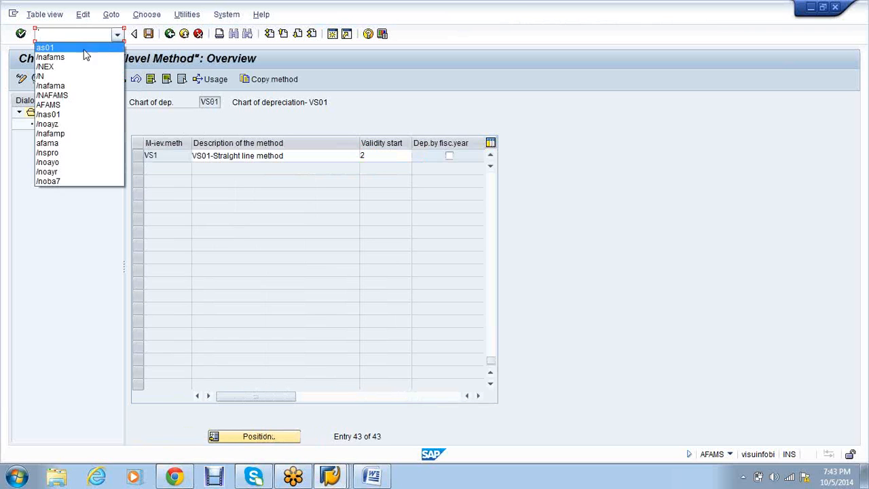
pyautogui.click(67, 135)
pyautogui.click(22, 36)
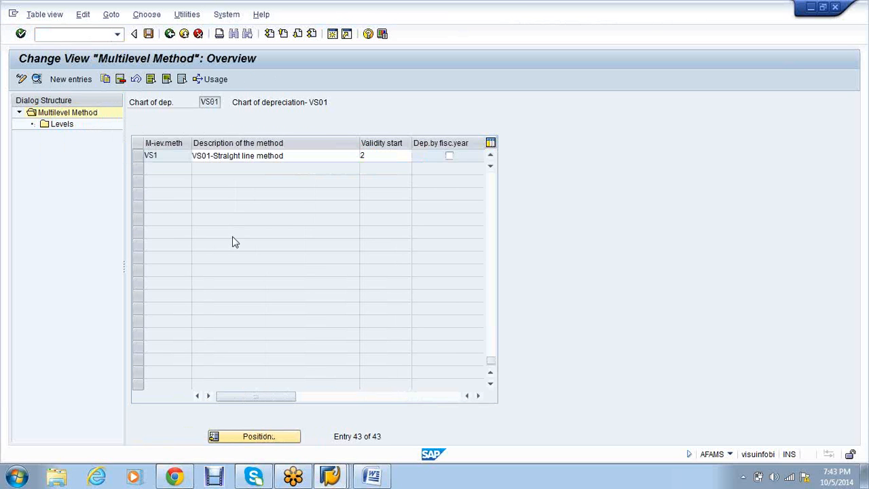
# - Open transaction AFAMA and position the depreciation keys list at vs1
pyautogui.click(118, 34)
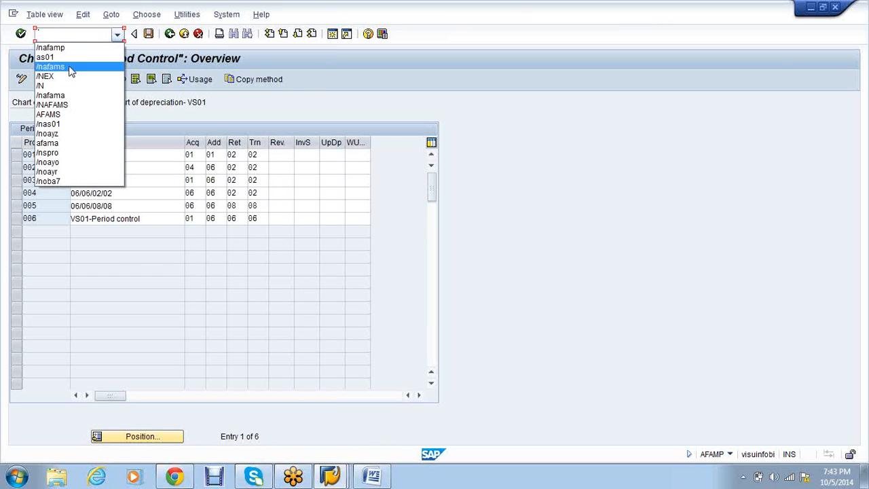
pyautogui.click(73, 95)
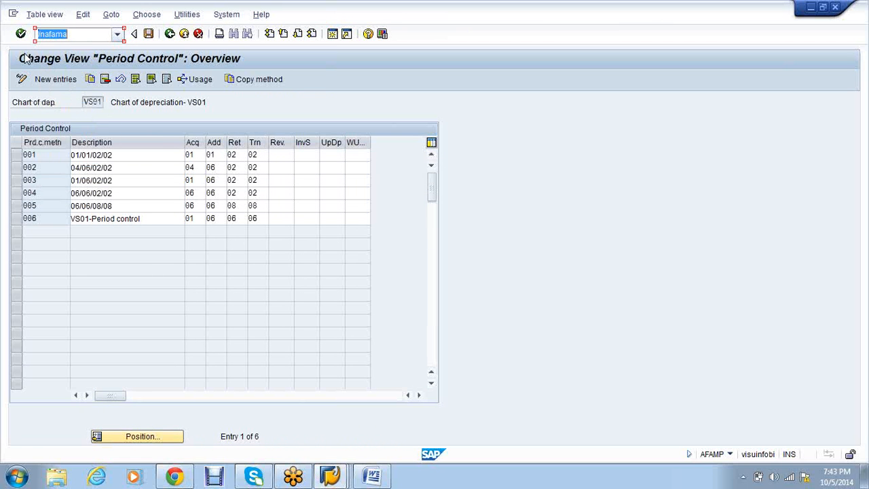
pyautogui.click(20, 34)
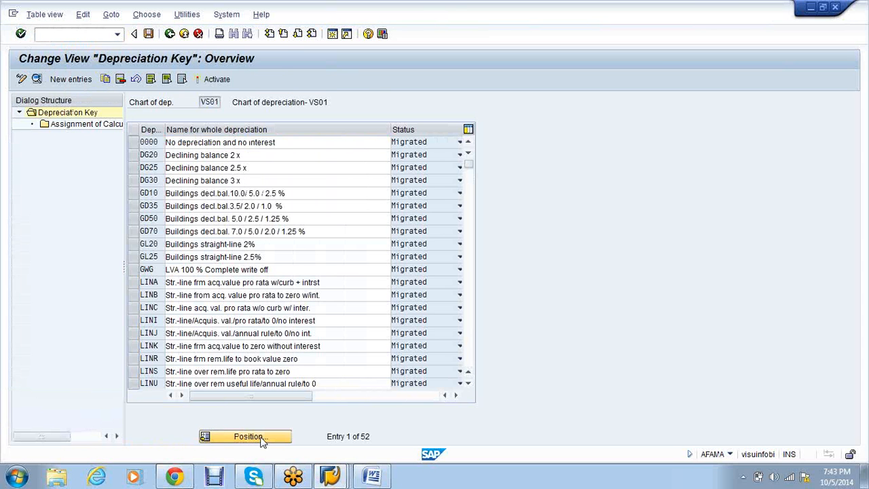
pyautogui.click(248, 436)
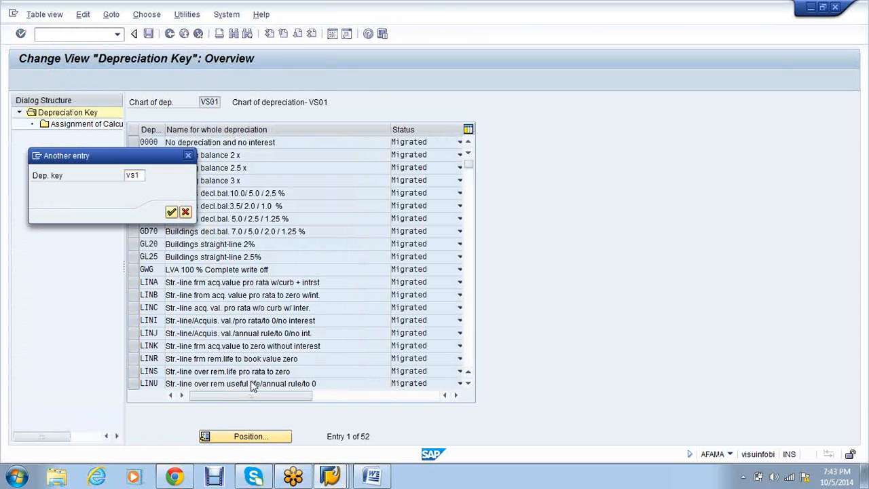
pyautogui.press('Return')
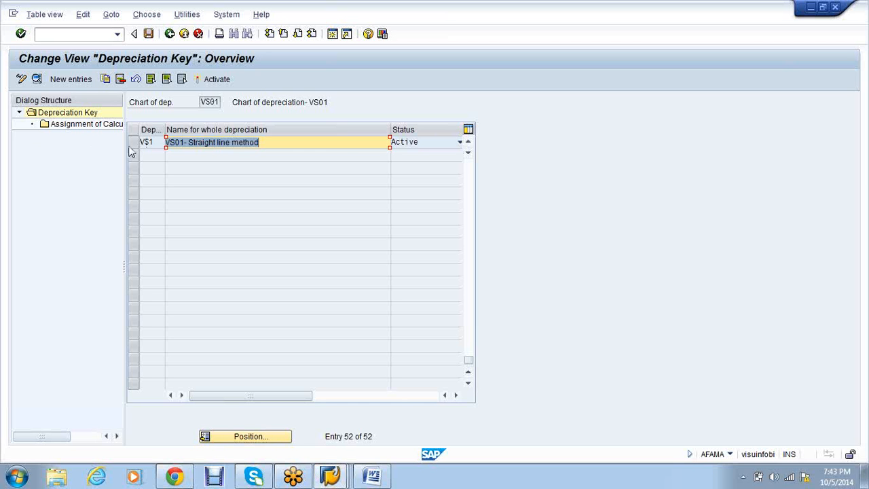
# - Review depreciation key VS1's details and calculation method assignment, selecting base method 0014, Ordinary: explicit percentage (after end of life)
pyautogui.click(209, 146)
pyautogui.press('Return')
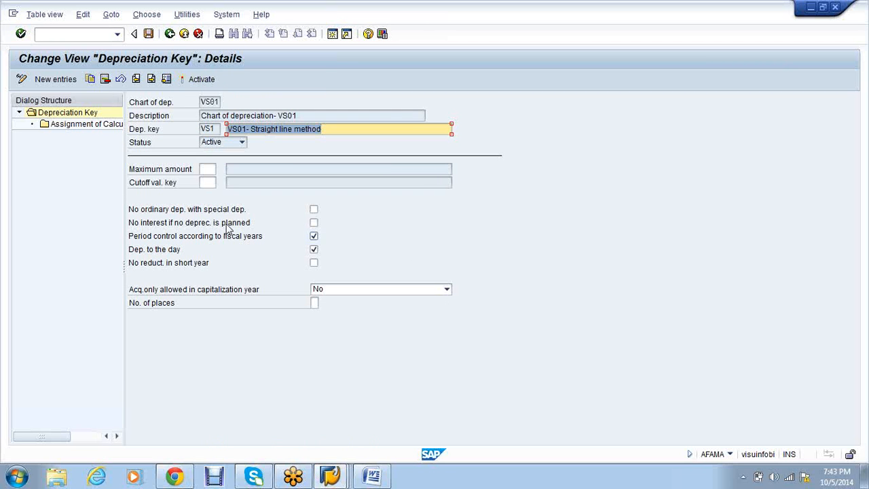
pyautogui.click(90, 129)
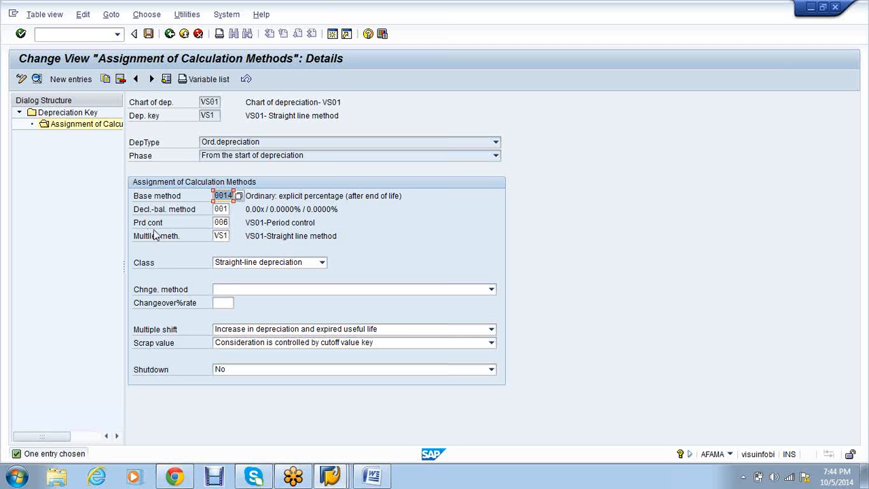
pyautogui.click(238, 197)
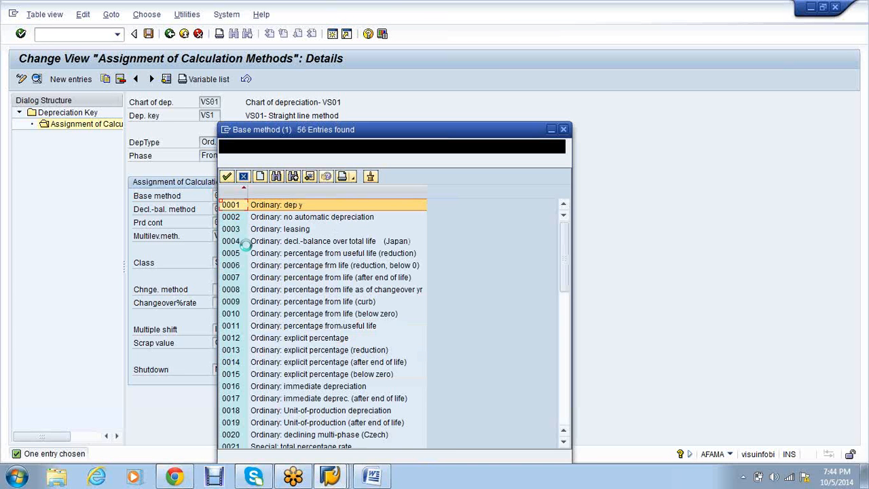
pyautogui.click(379, 364)
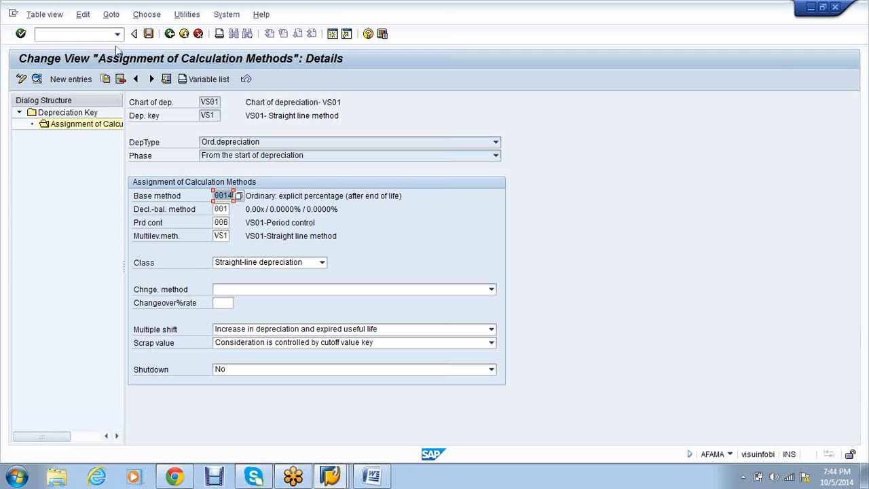
# - Save the calculation method assignment of depreciation key VS1 to the VS01-Project customizing request and return to the asset creation session
pyautogui.click(149, 36)
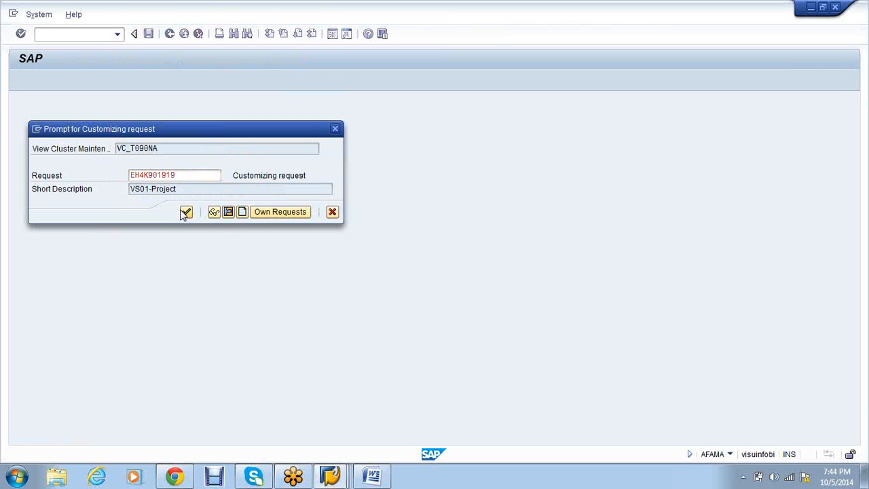
pyautogui.click(186, 213)
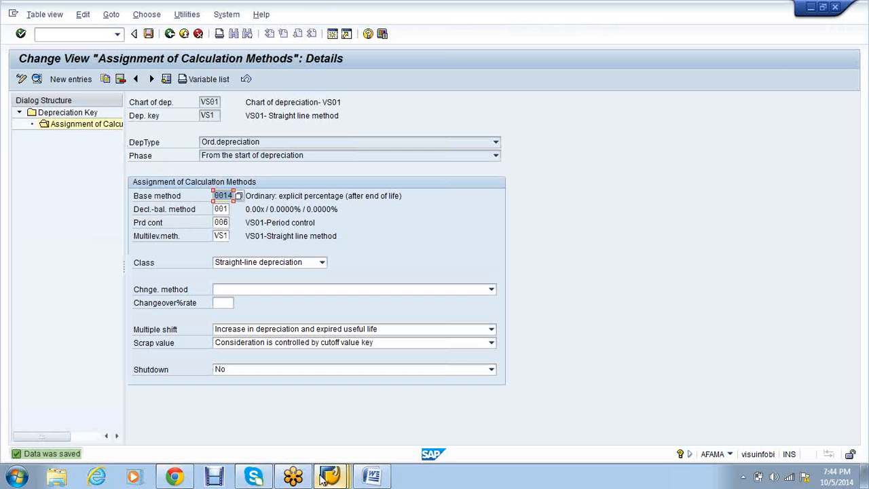
pyautogui.click(323, 473)
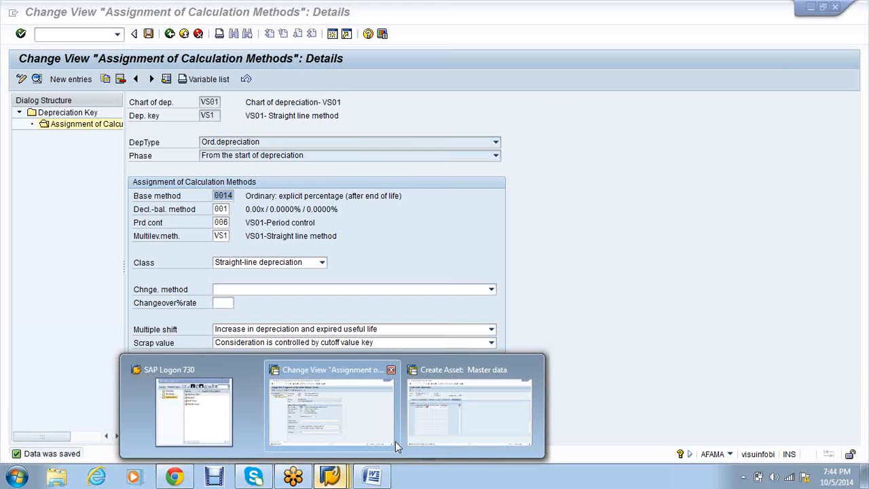
pyautogui.click(477, 436)
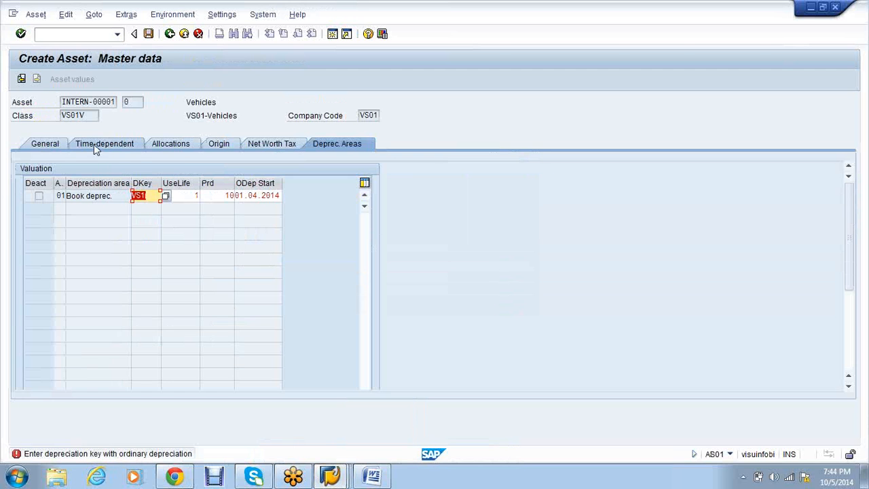
# - Restart AS01 for asset class VS01V in company code VS01, entering the description Vehicles and capitalization date 01.04.2014
pyautogui.click(67, 39)
pyautogui.write('/nas01')
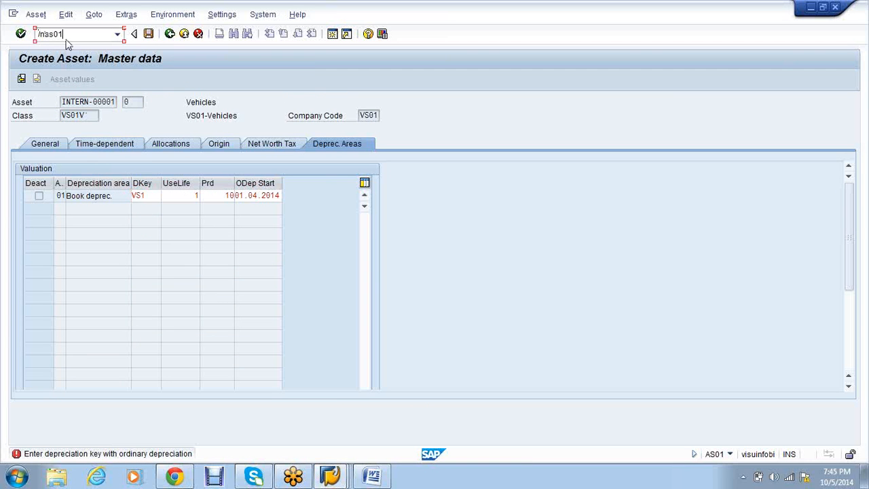
pyautogui.press('Return')
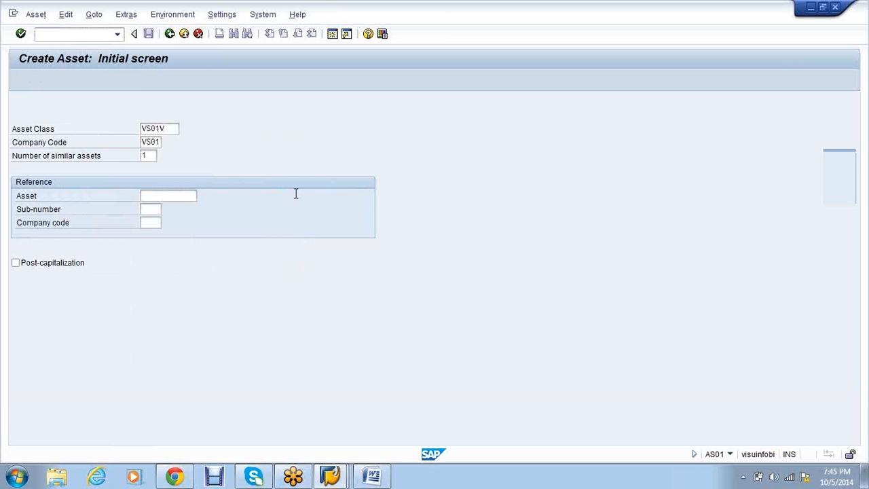
pyautogui.press('Return')
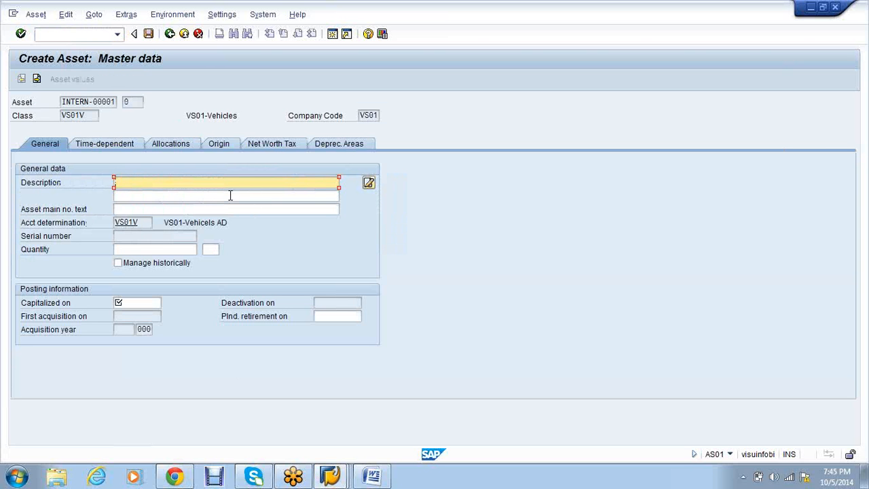
pyautogui.click(175, 195)
pyautogui.click(137, 304)
pyautogui.click(139, 314)
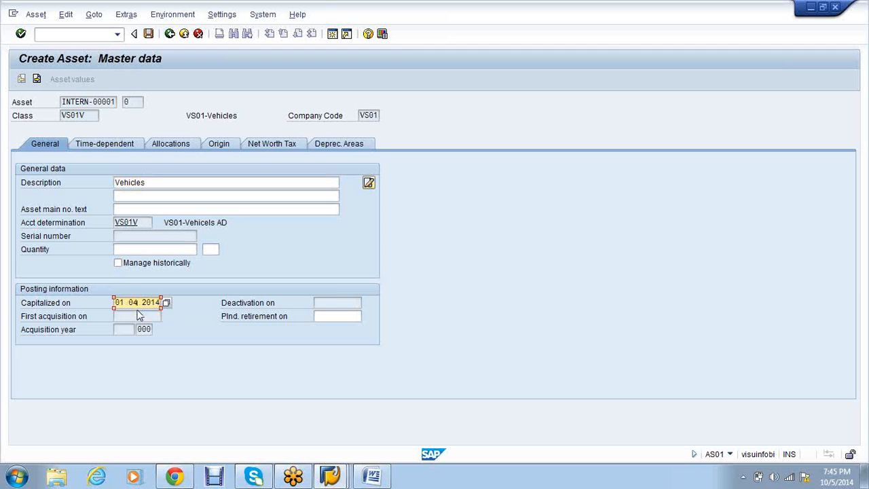
# - Accept the capitalization date, enter business area BA01, and go through the remaining asset data to the depreciation areas
pyautogui.click(106, 148)
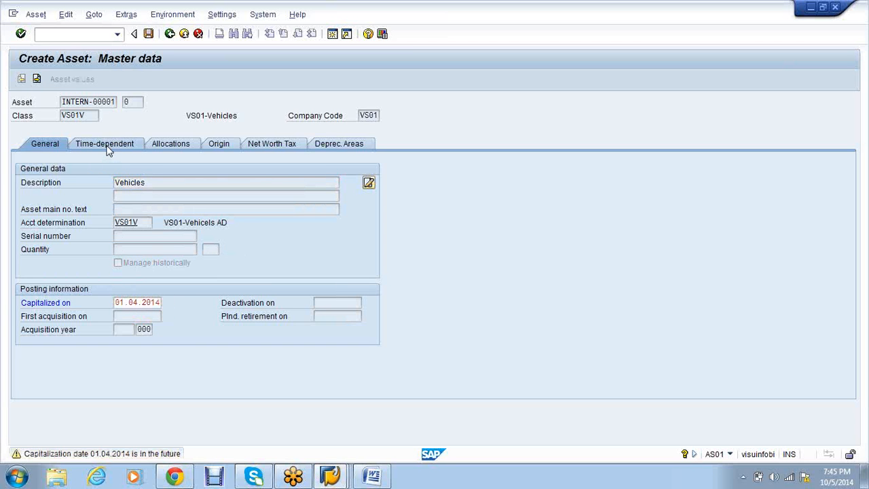
pyautogui.click(106, 147)
pyautogui.write('BA01')
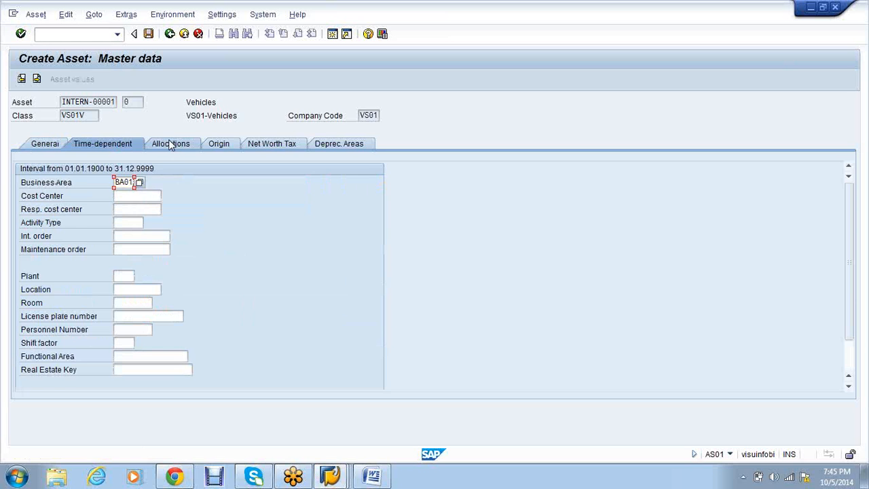
pyautogui.press('Return')
pyautogui.click(195, 145)
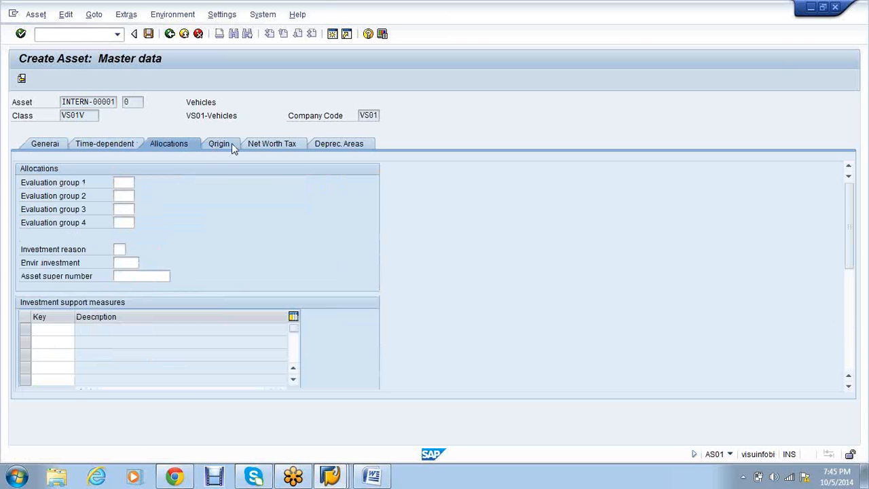
pyautogui.click(231, 144)
pyautogui.click(270, 146)
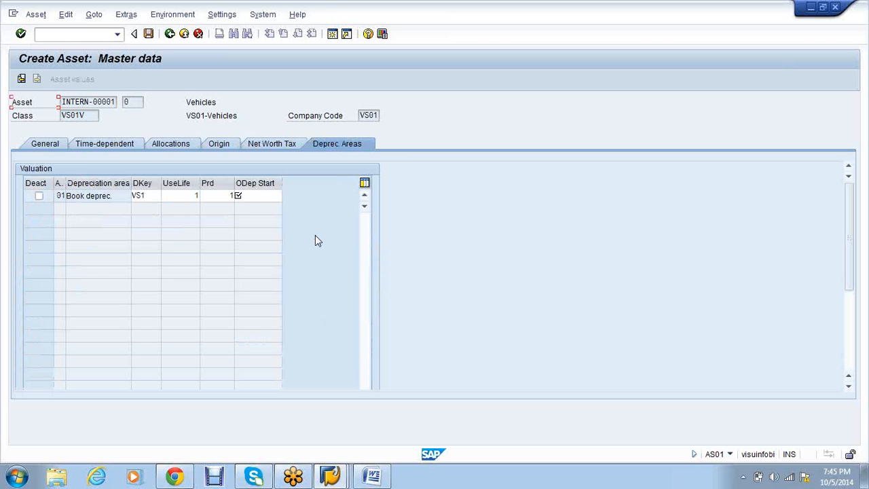
# - Open transaction OAYZ in the other session and display the depreciation areas of asset class VS01V
pyautogui.click(333, 479)
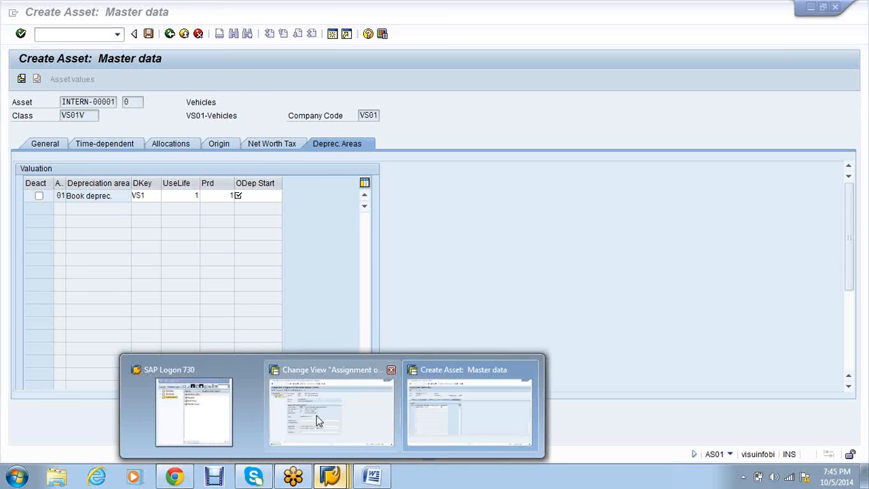
pyautogui.click(318, 417)
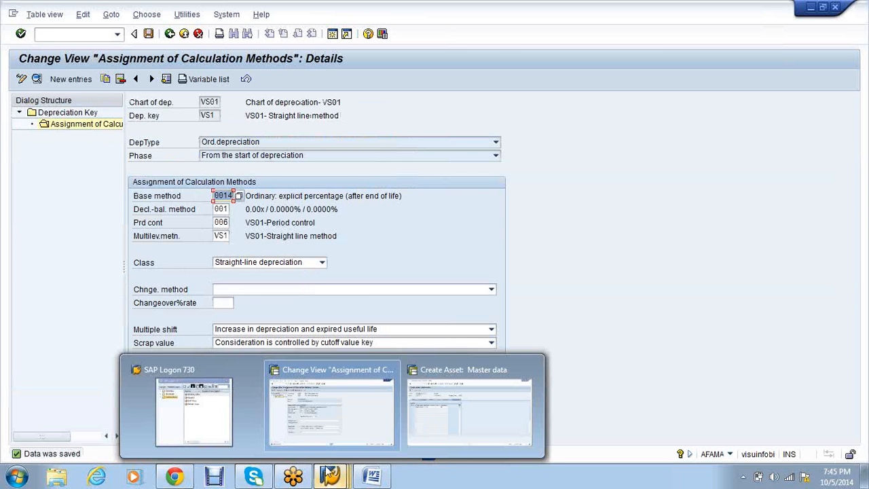
pyautogui.click(41, 35)
pyautogui.write('/noayz')
pyautogui.press('Return')
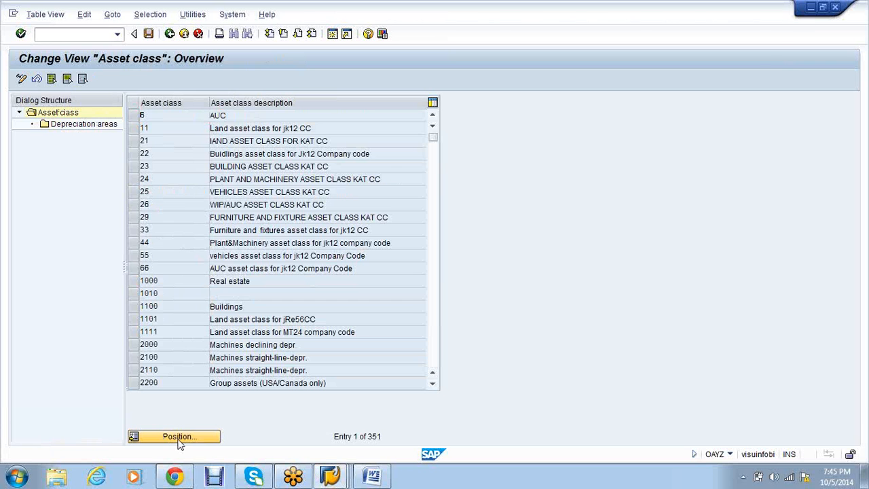
pyautogui.click(178, 437)
pyautogui.write('vs01v')
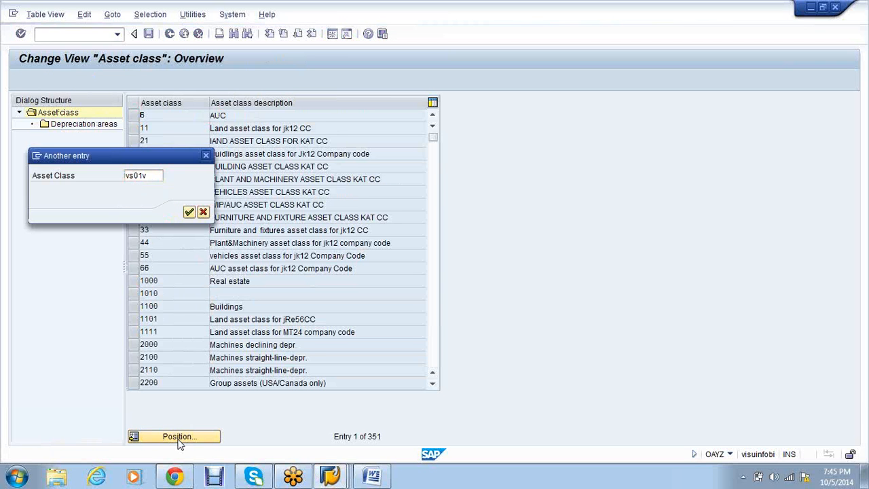
pyautogui.press('Return')
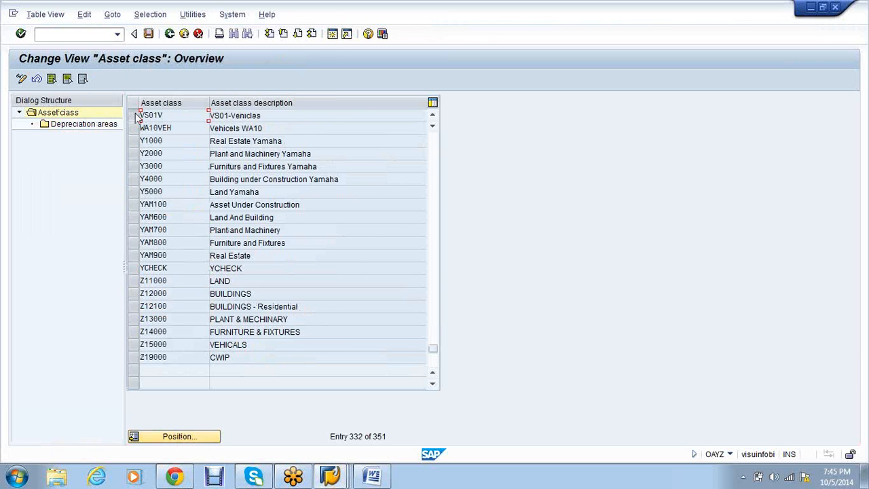
pyautogui.click(134, 115)
pyautogui.doubleClick(113, 126)
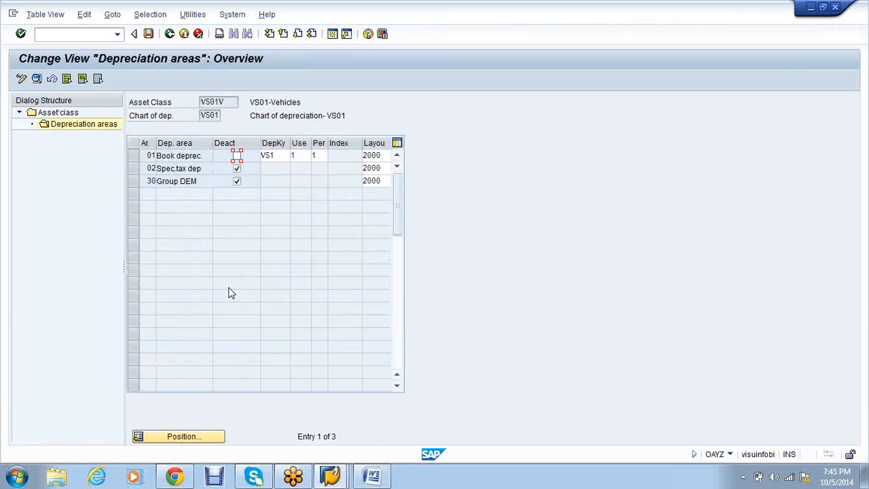
# - Set the useful life of the Book deprec. area to 10 and save it to the customizing request
pyautogui.click(303, 155)
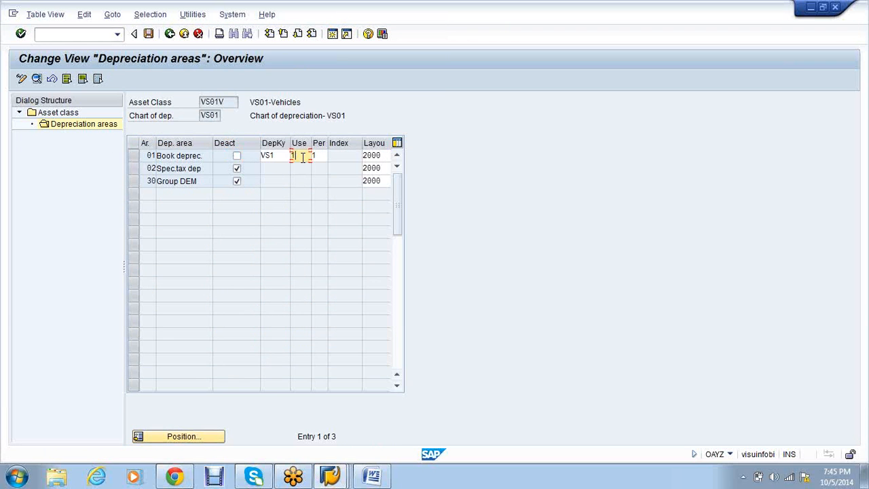
pyautogui.write('0')
pyautogui.click(149, 38)
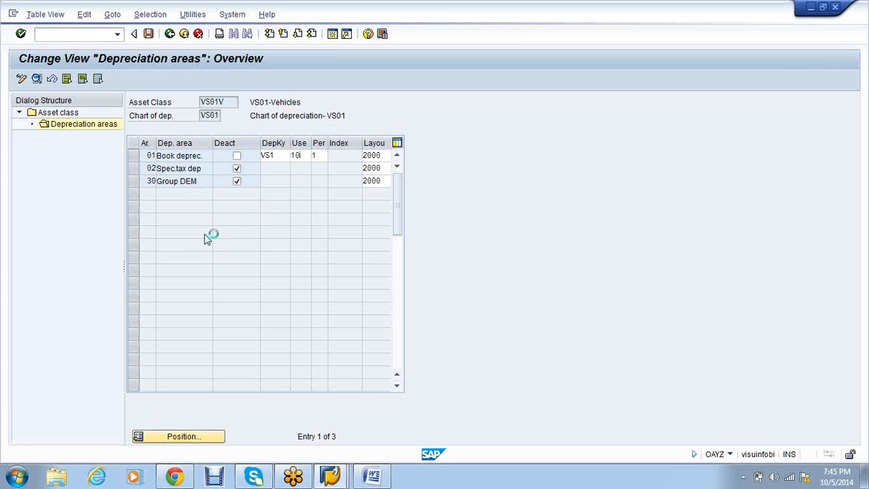
pyautogui.click(184, 211)
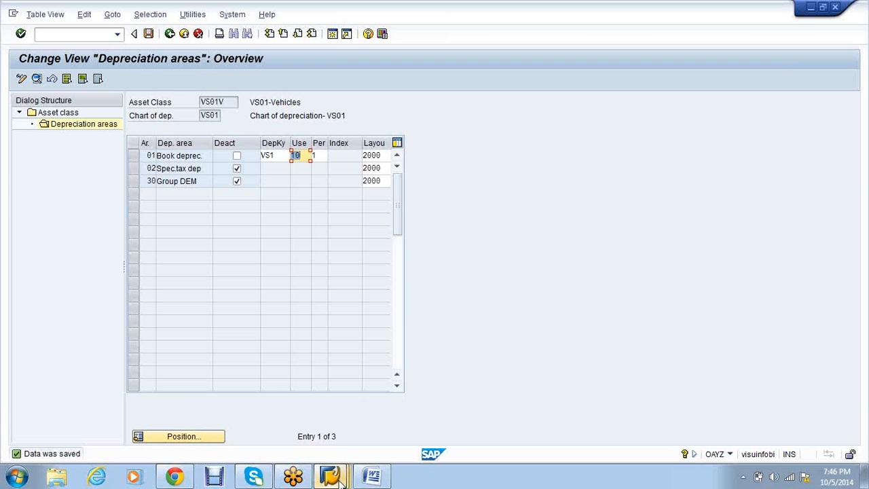
# - Change the depreciation key of the Book deprec. area to 0000 for asset class VS01V and save
pyautogui.moveTo(343, 479)
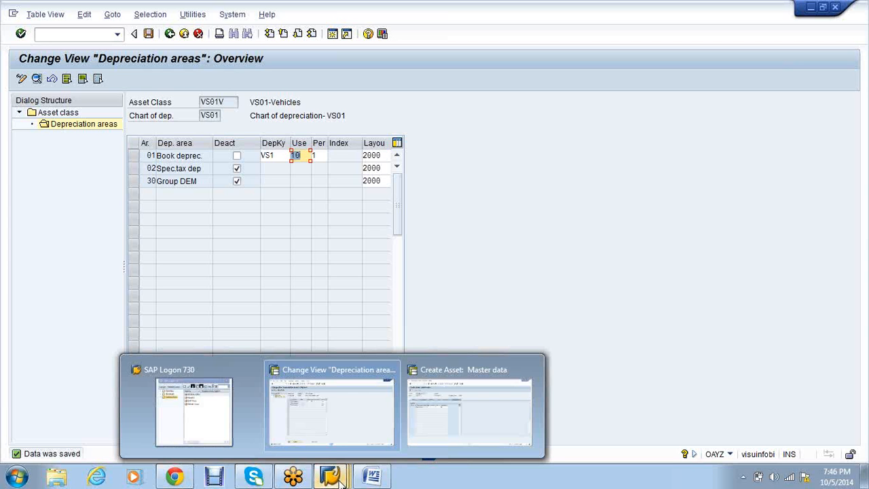
pyautogui.click(341, 403)
pyautogui.hotkey('shift', 'Tab')
pyautogui.press('BackSpace')
pyautogui.press('BackSpace')
pyautogui.press('BackSpace')
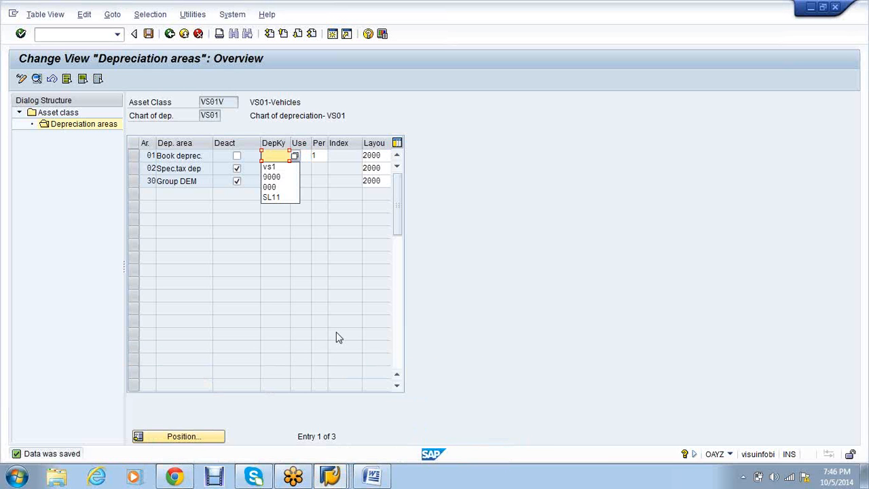
pyautogui.press('Down')
pyautogui.press('Down')
pyautogui.press('Return')
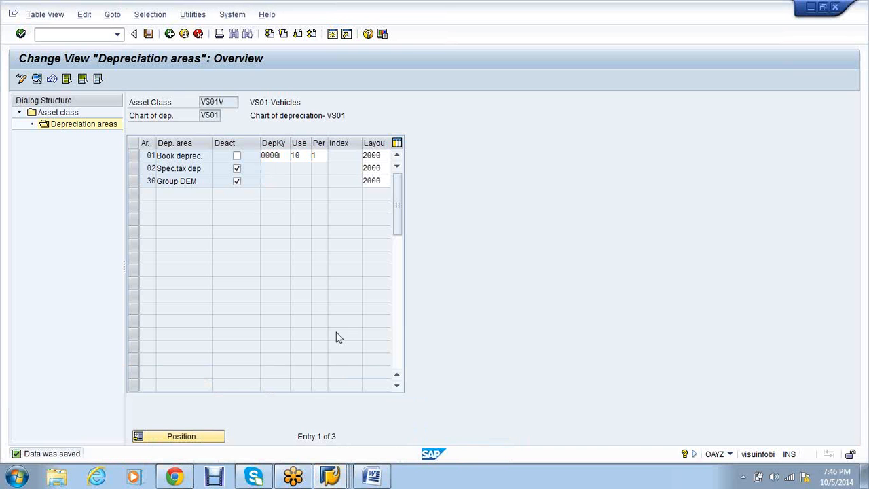
pyautogui.press('Return')
pyautogui.click(150, 35)
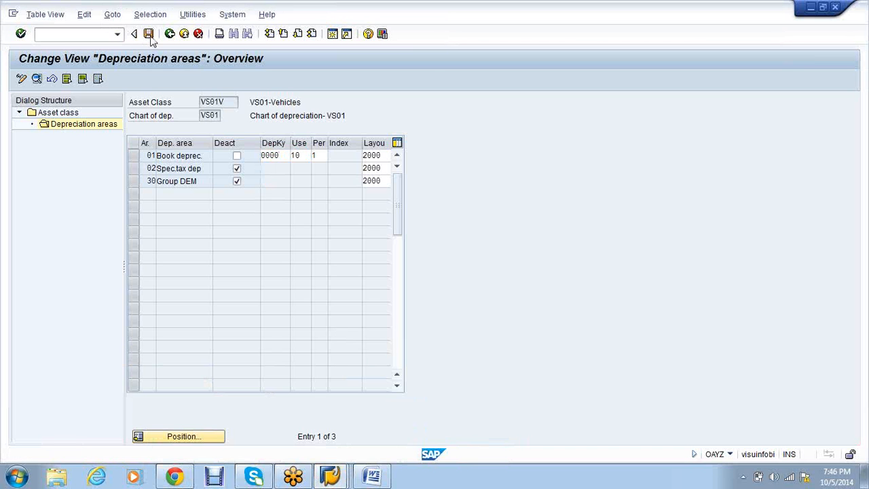
# - Open transaction AS01 in the session used for the asset class settings
pyautogui.click(77, 34)
pyautogui.write('/n')
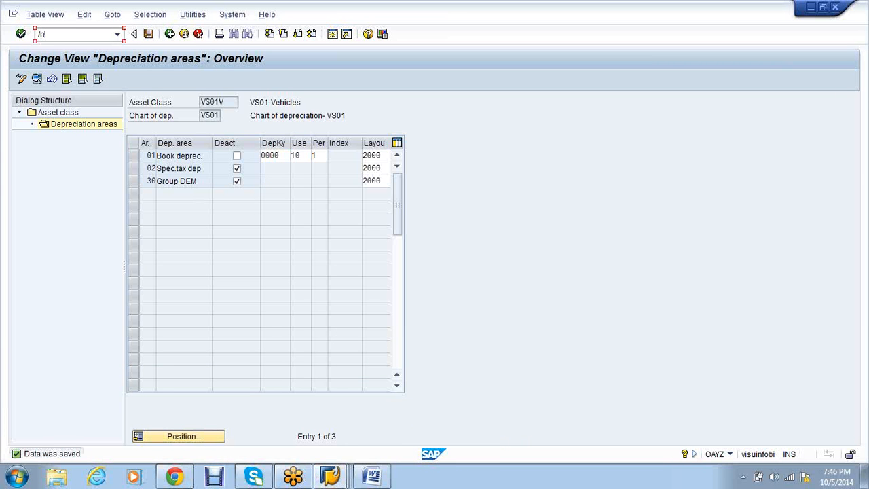
pyautogui.write('as01')
pyautogui.press('Return')
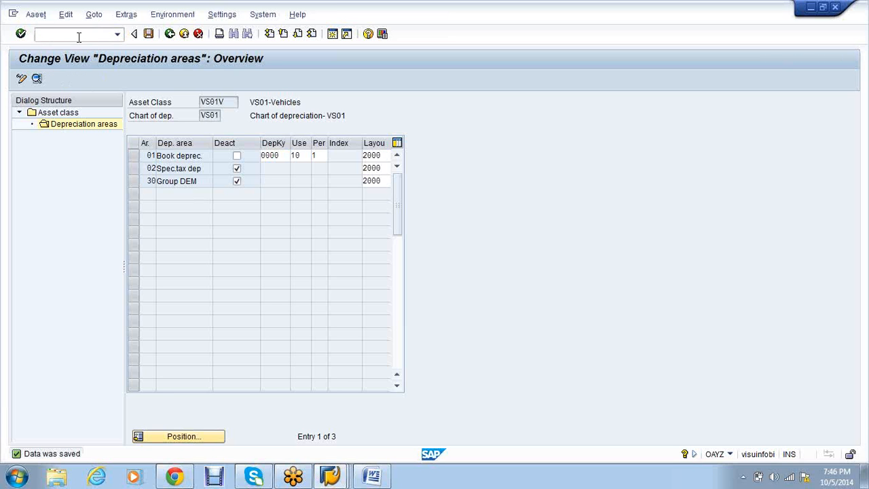
# - Discard the unfinished vehicles asset in the other session and return to the newly opened AS01 session
pyautogui.click(345, 485)
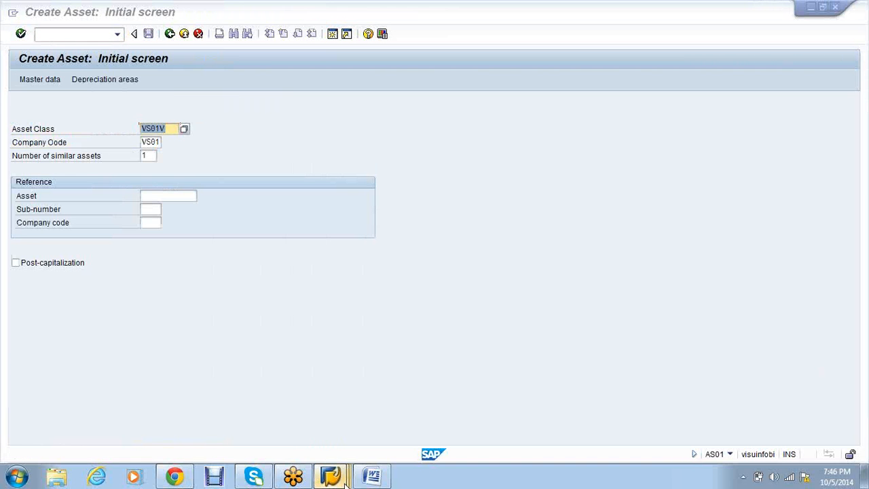
pyautogui.click(473, 414)
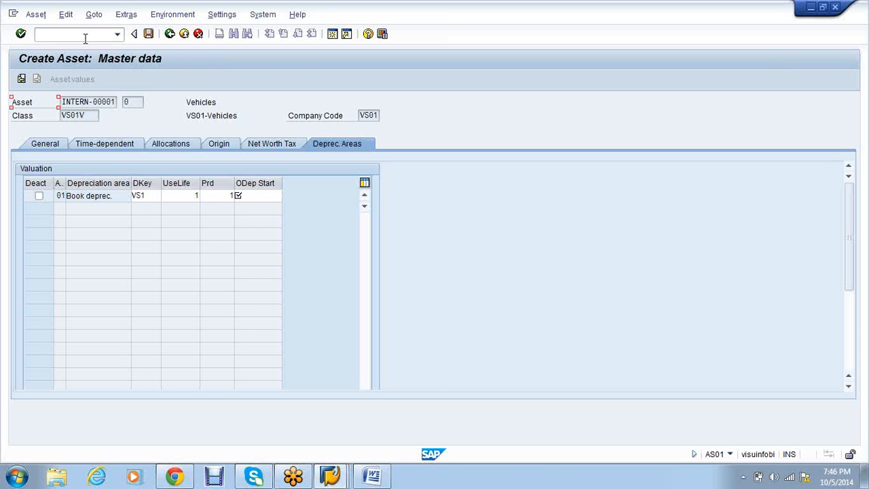
pyautogui.click(85, 35)
pyautogui.write('/n')
pyautogui.press('Return')
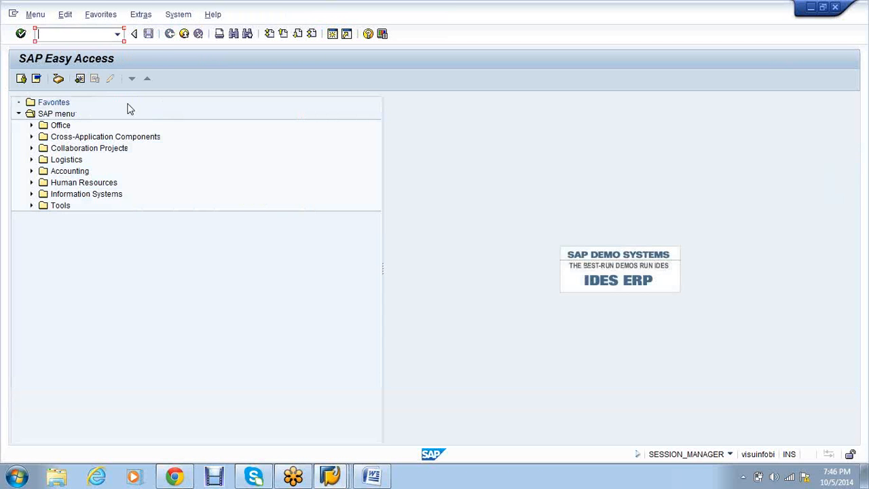
pyautogui.click(330, 476)
pyautogui.click(326, 417)
pyautogui.hotkey('alt', 'Tab')
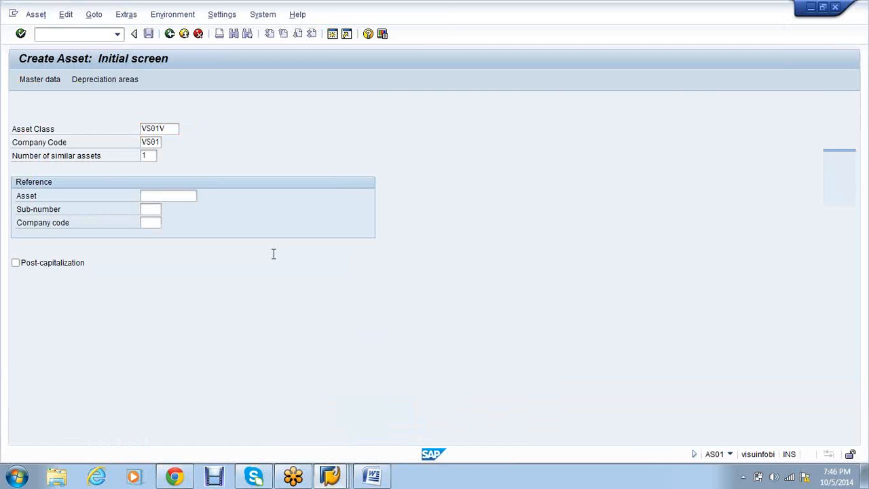
# - Enter the description Vehicles and capitalization date 01.04.2014 for the new VS01V asset and accept the general data
pyautogui.write('Vehicles,')
pyautogui.click(136, 303)
pyautogui.write('01.04.2014')
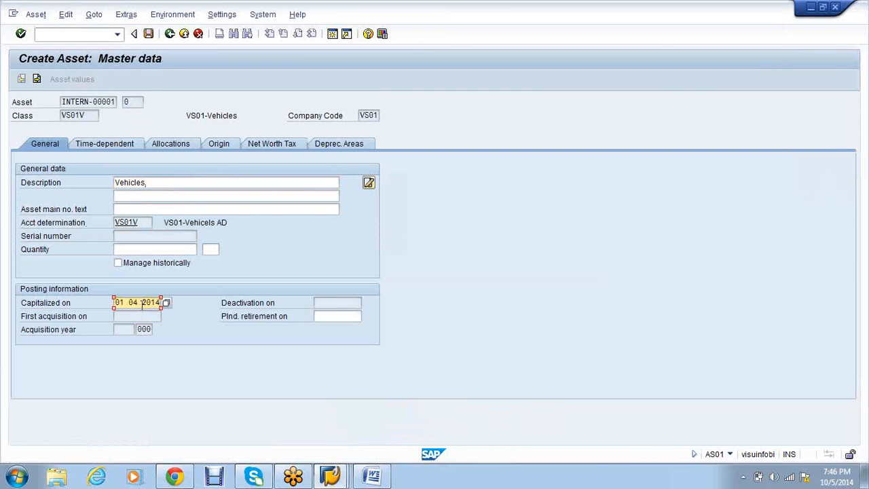
pyautogui.press('Return')
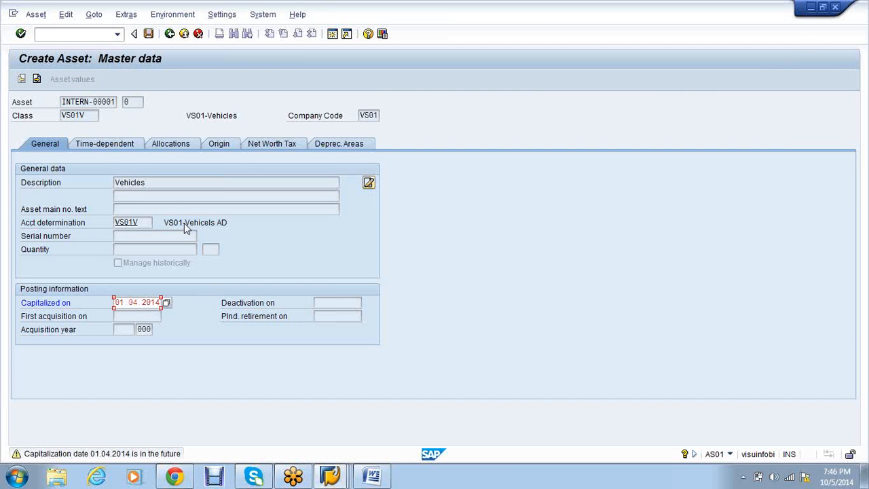
pyautogui.press('Return')
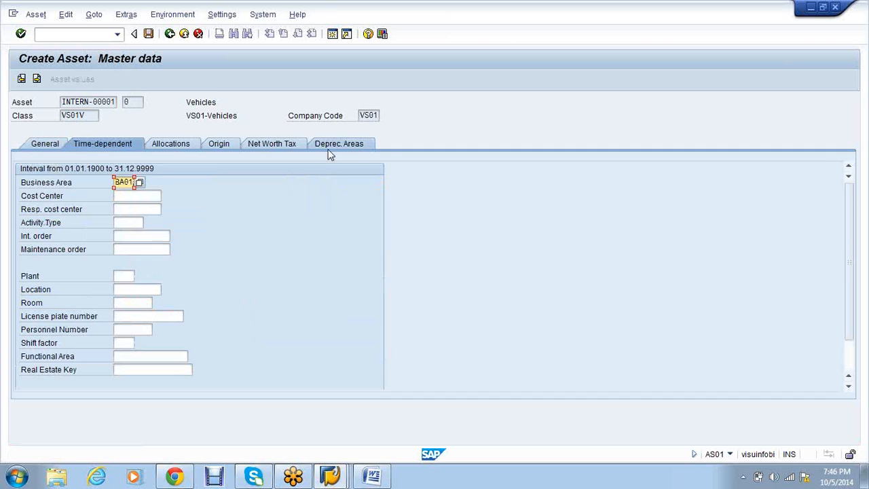
# - Set the ordinary depreciation start of the asset's Book deprec. area to 01.04.2014 and try depreciation key VS1
pyautogui.click(328, 147)
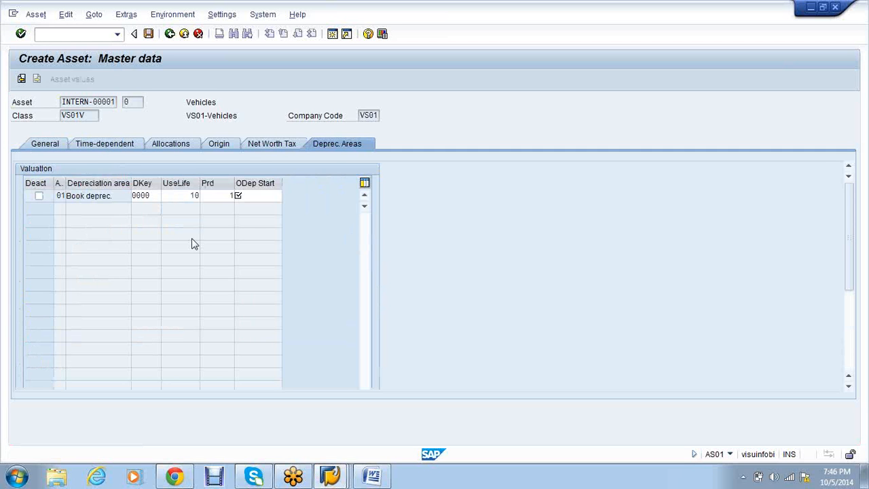
pyautogui.write('01.04.2014')
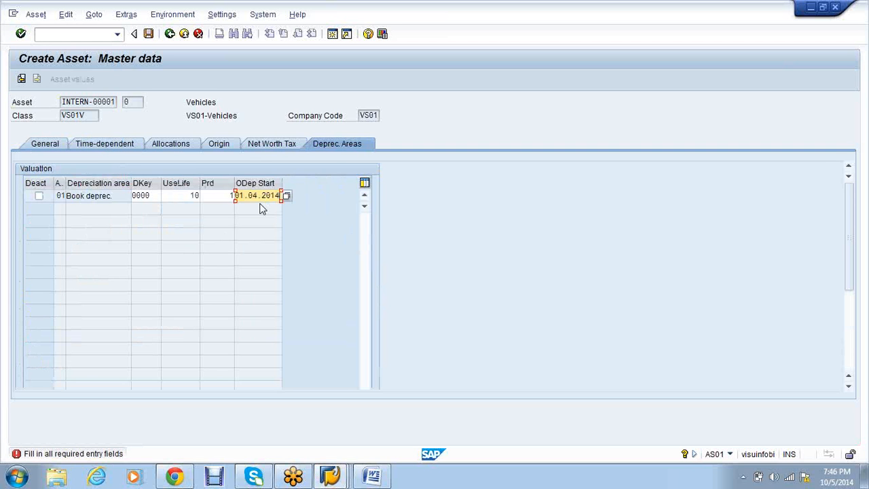
pyautogui.press('Return')
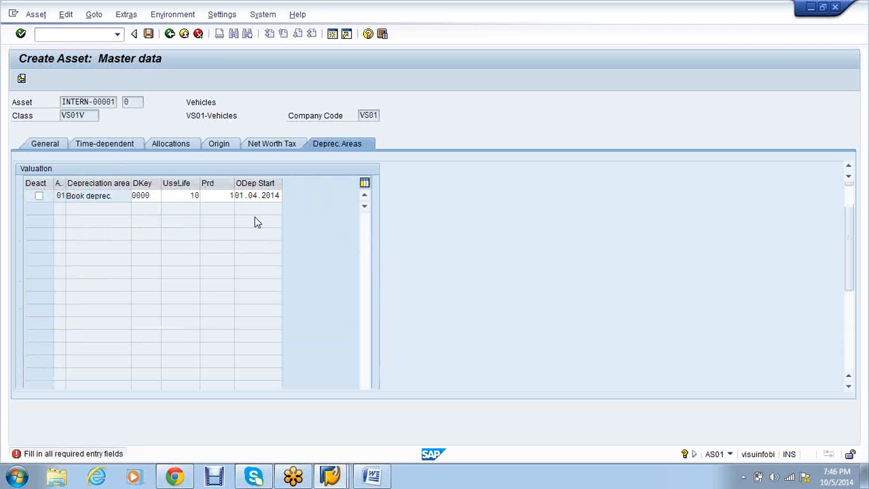
pyautogui.write('vs')
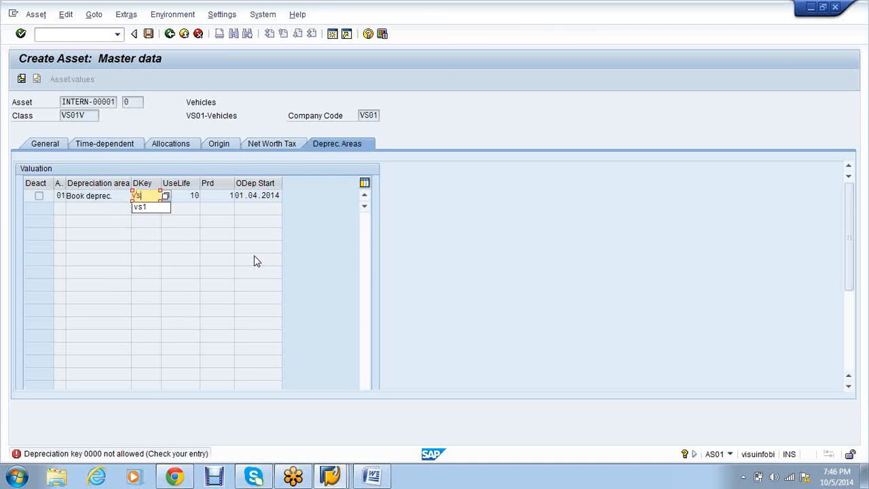
pyautogui.write('1')
pyautogui.press('Return')
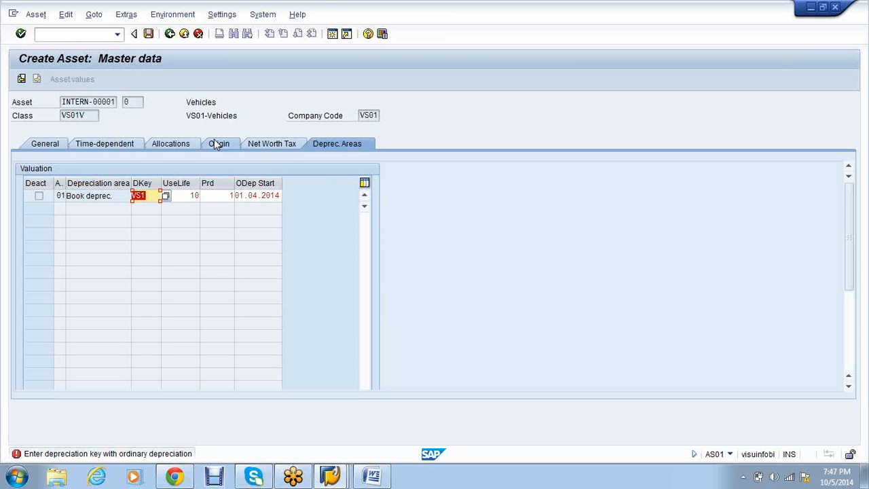
pyautogui.click(863, 31)
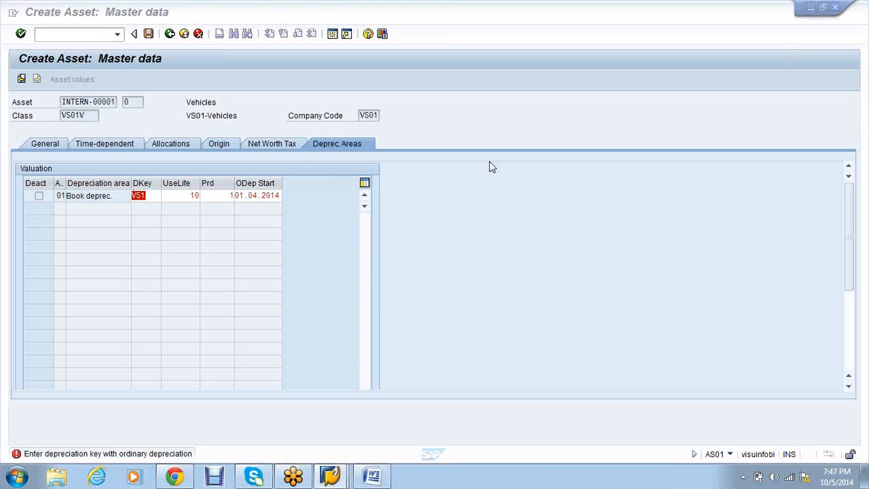